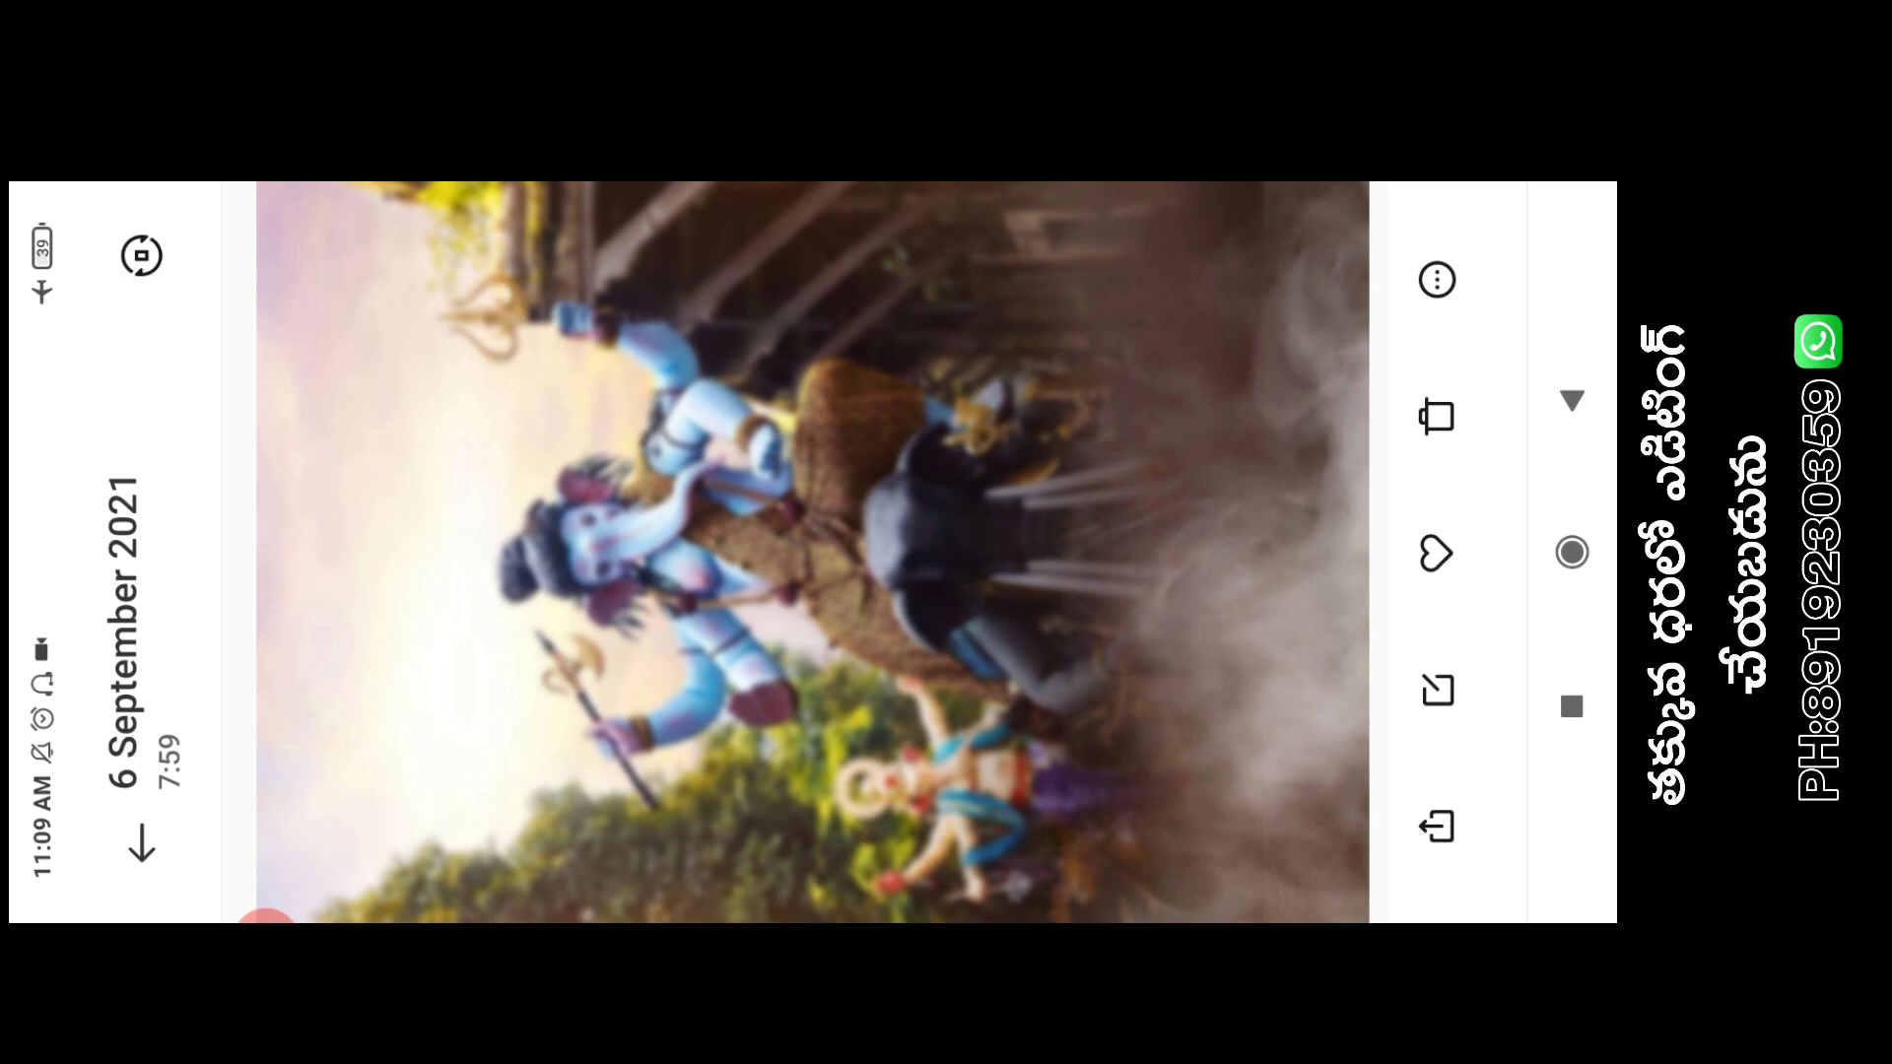
Share the blurred Ganesha festival photo from the gallery into Autodesk SketchBook
left_click(1437, 826)
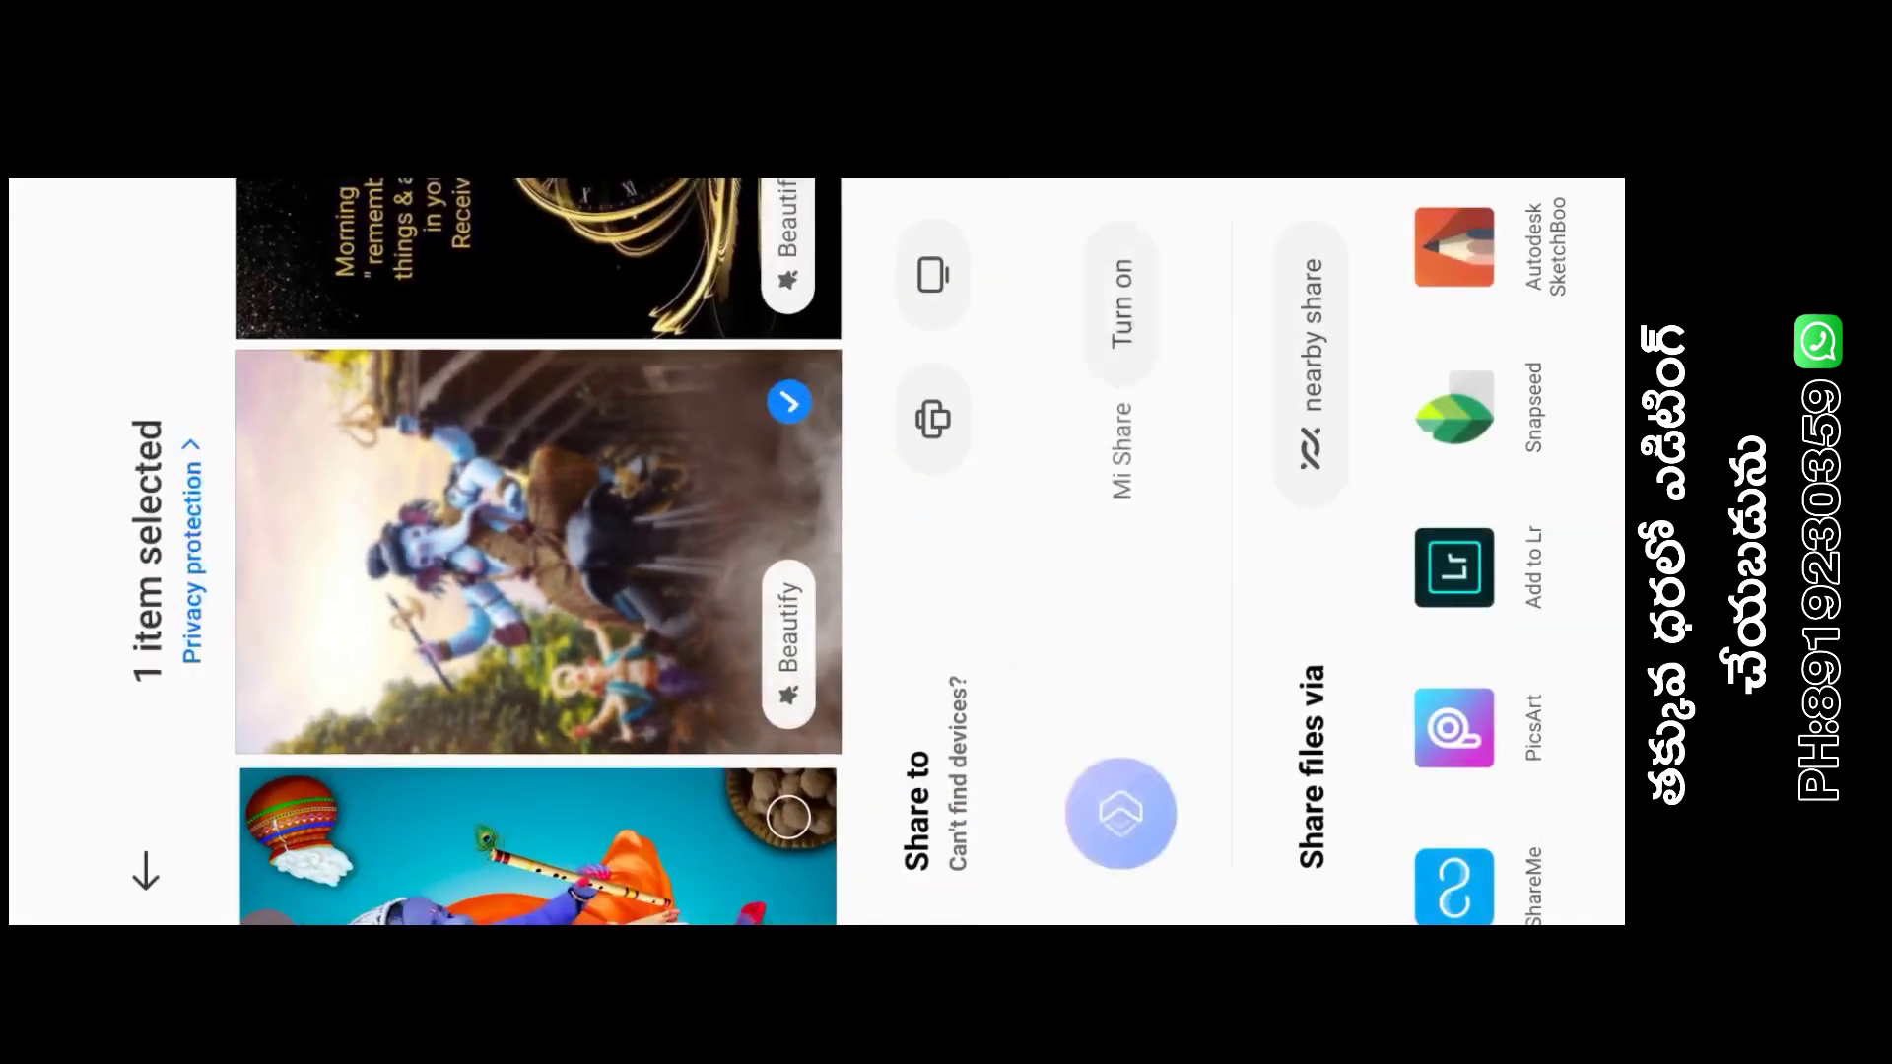
left_click(1455, 246)
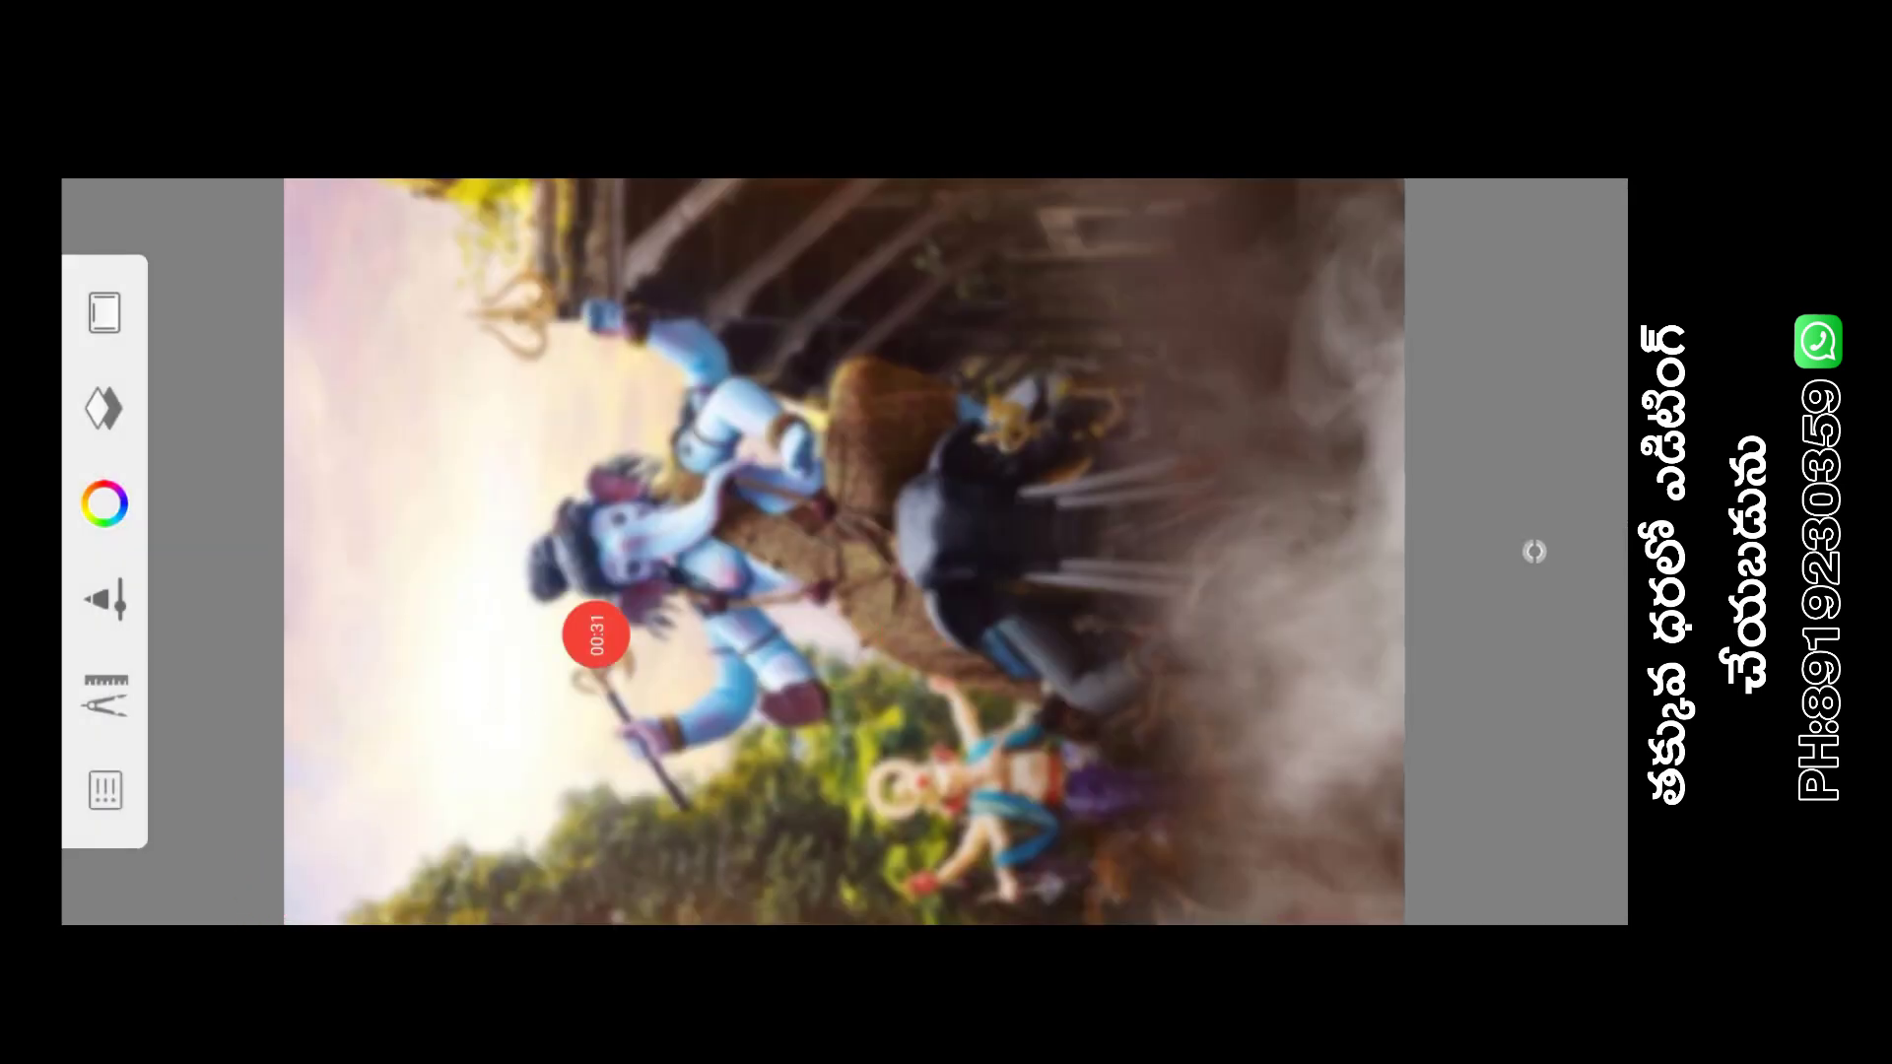
Import the photo of the man in the light-blue shirt onto the canvas
left_click_drag(595, 635, 890, 582)
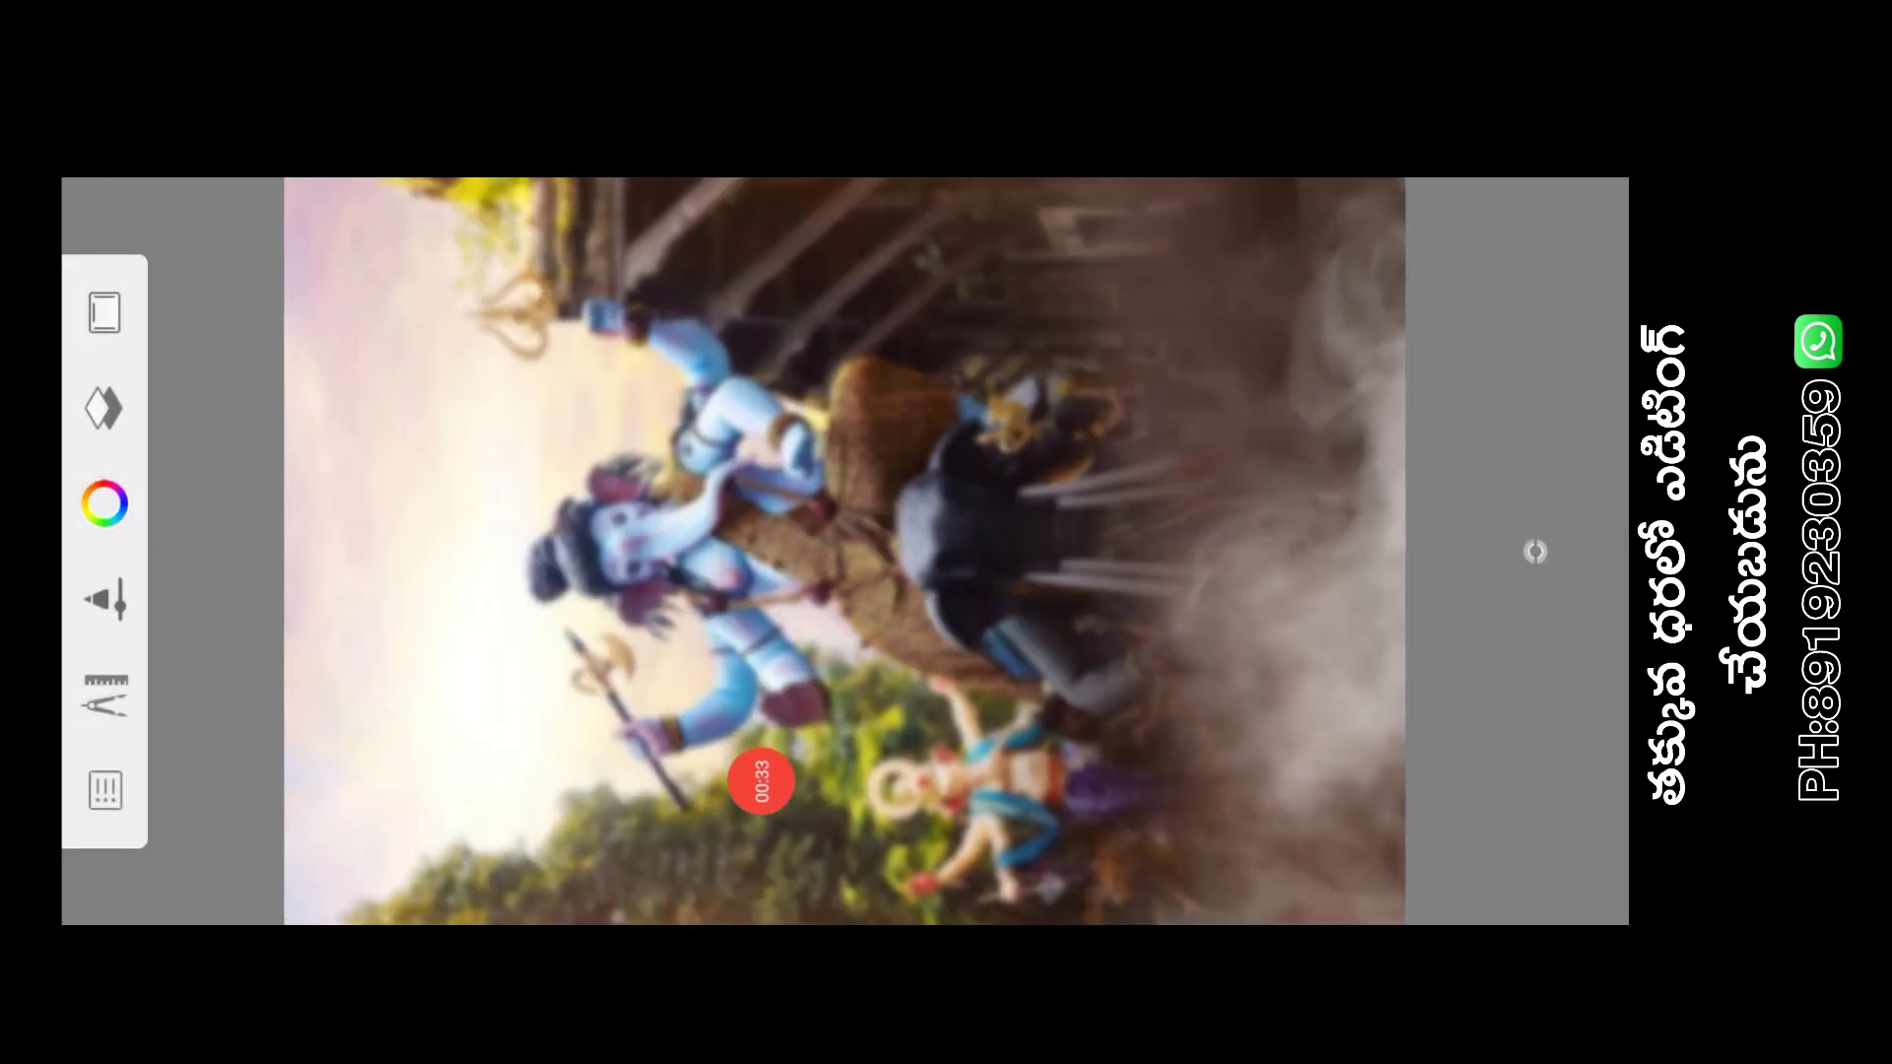
scroll(845, 551, "down", 2)
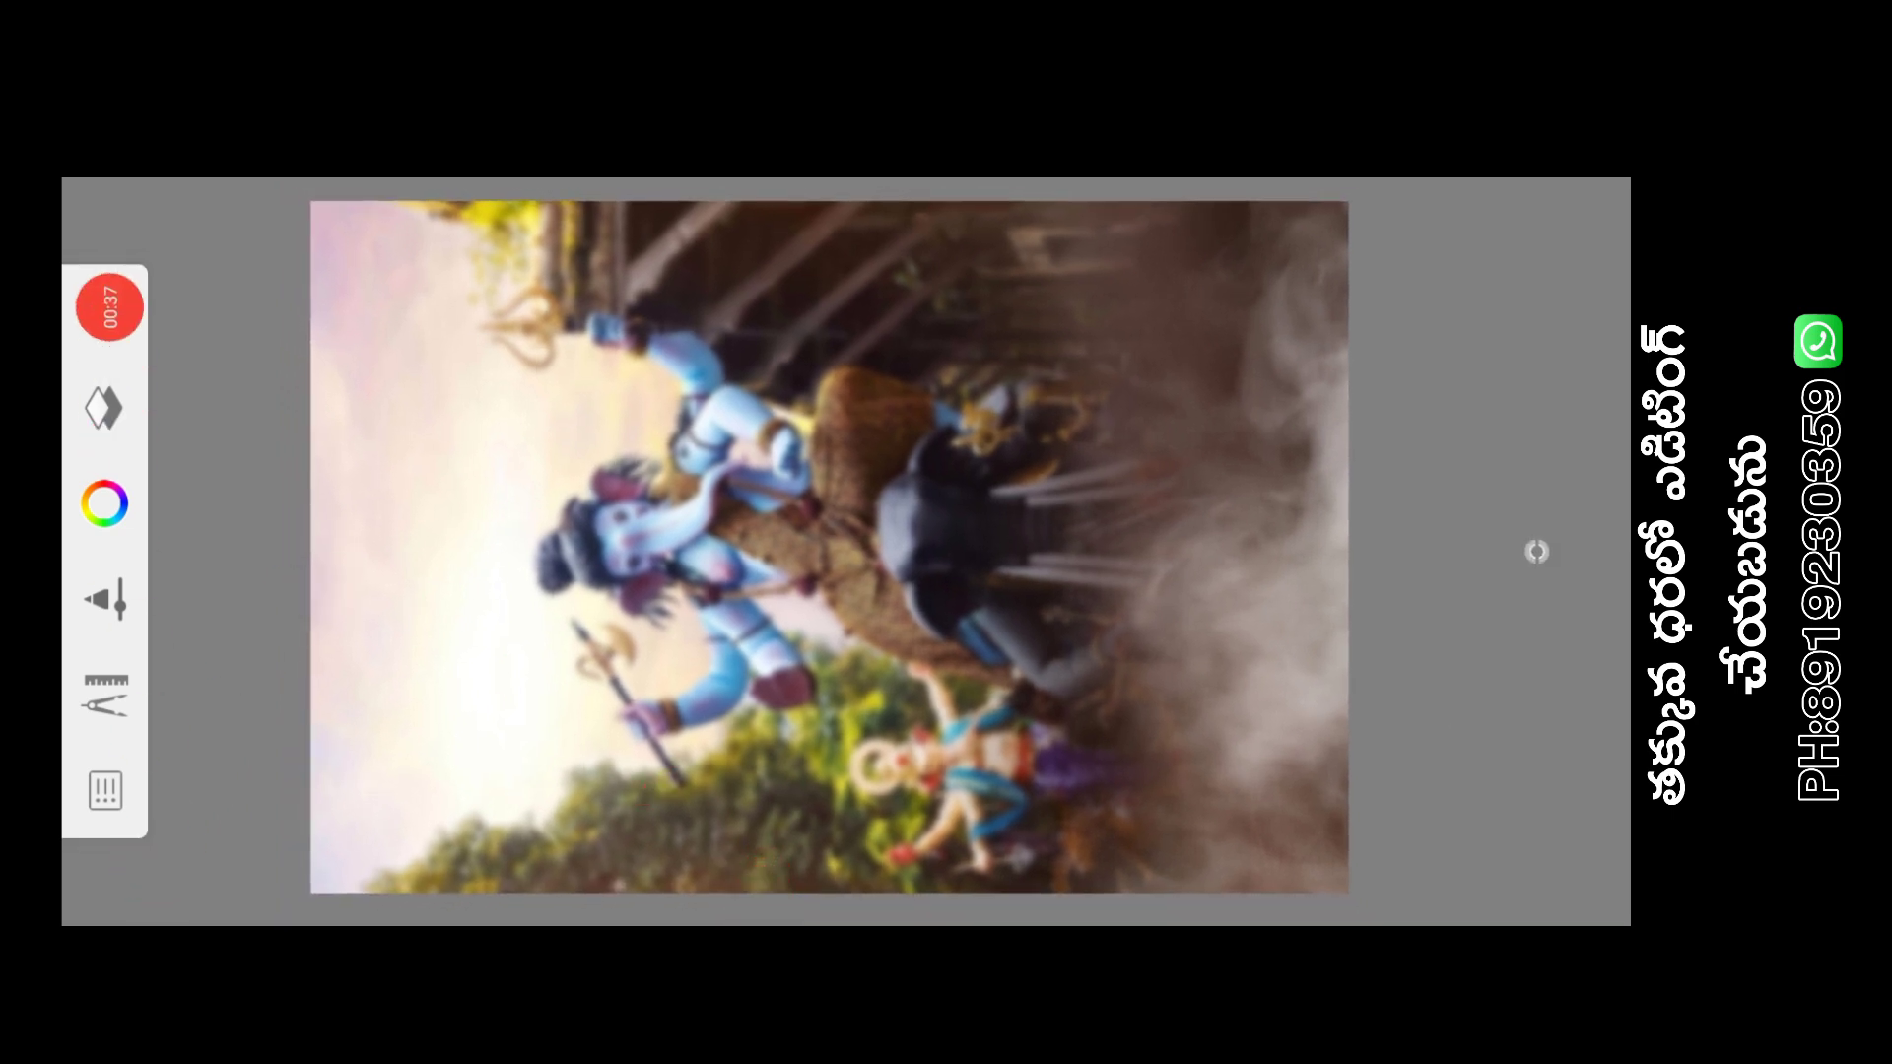
left_click(106, 694)
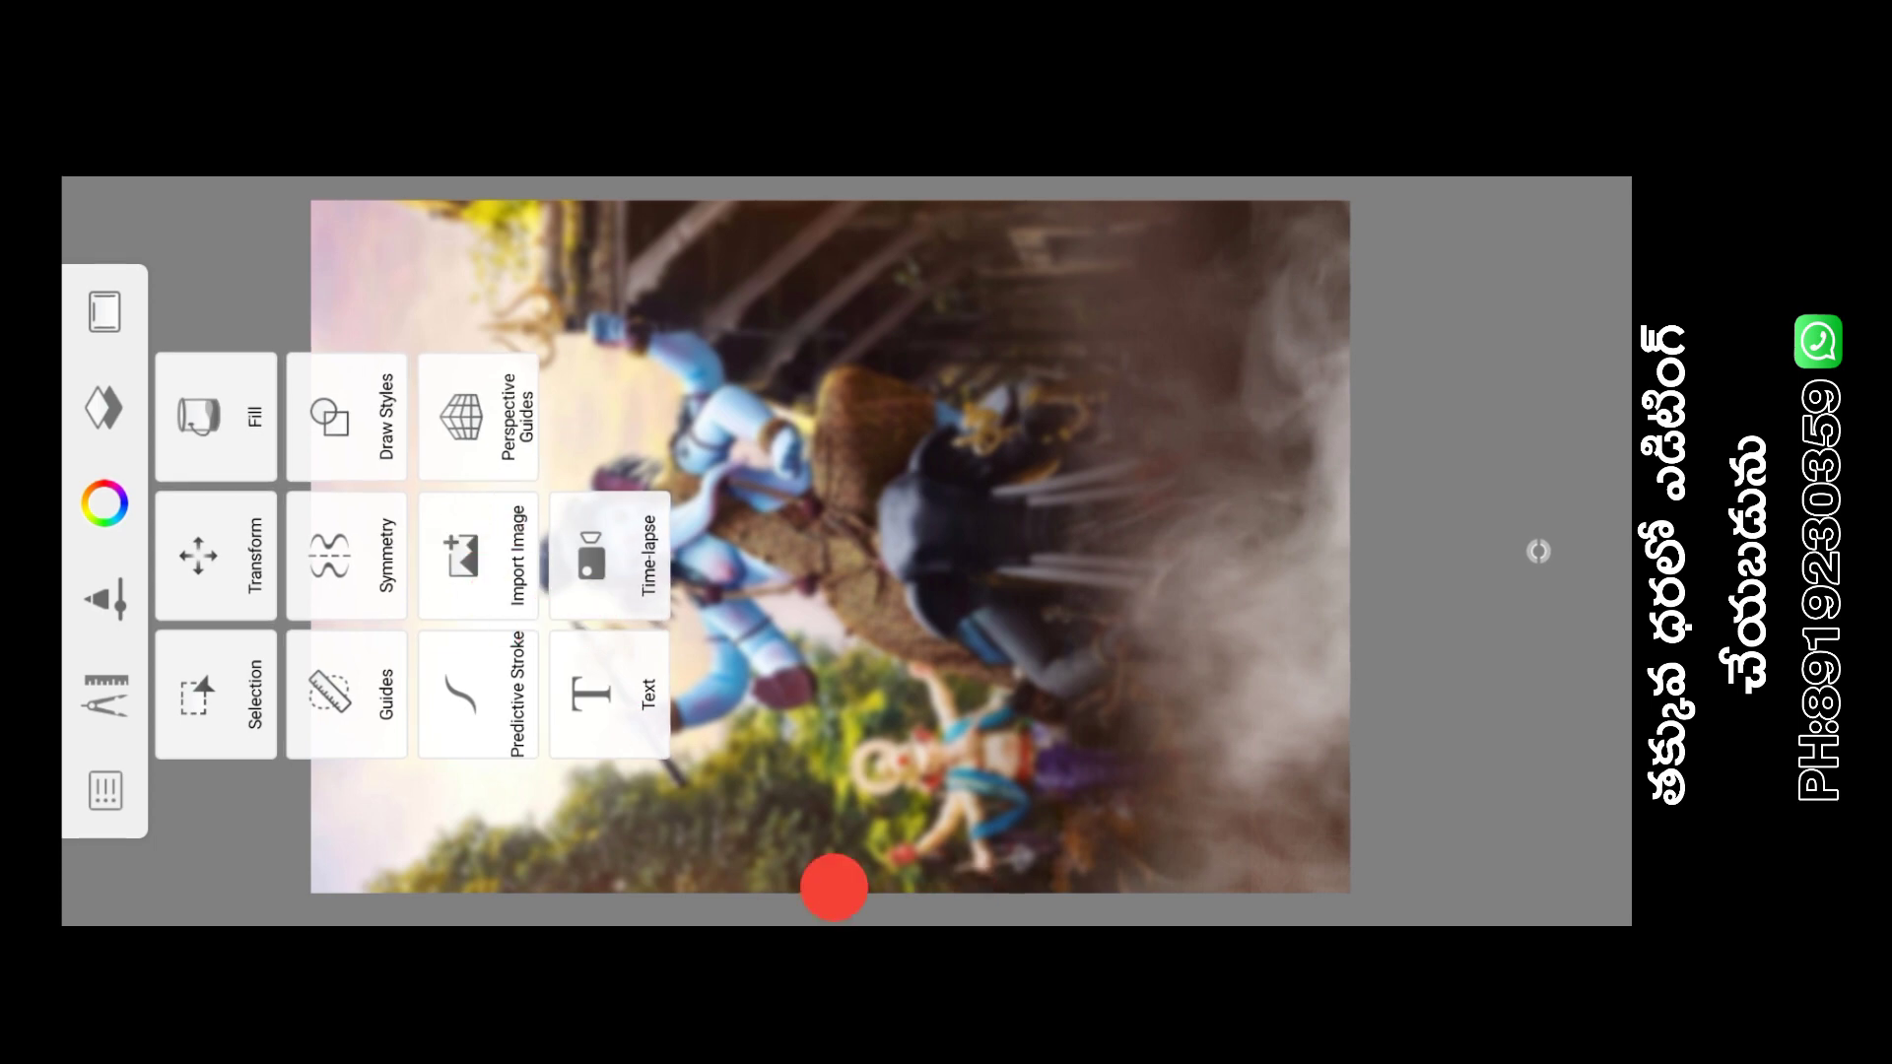
left_click(474, 557)
left_click(834, 887)
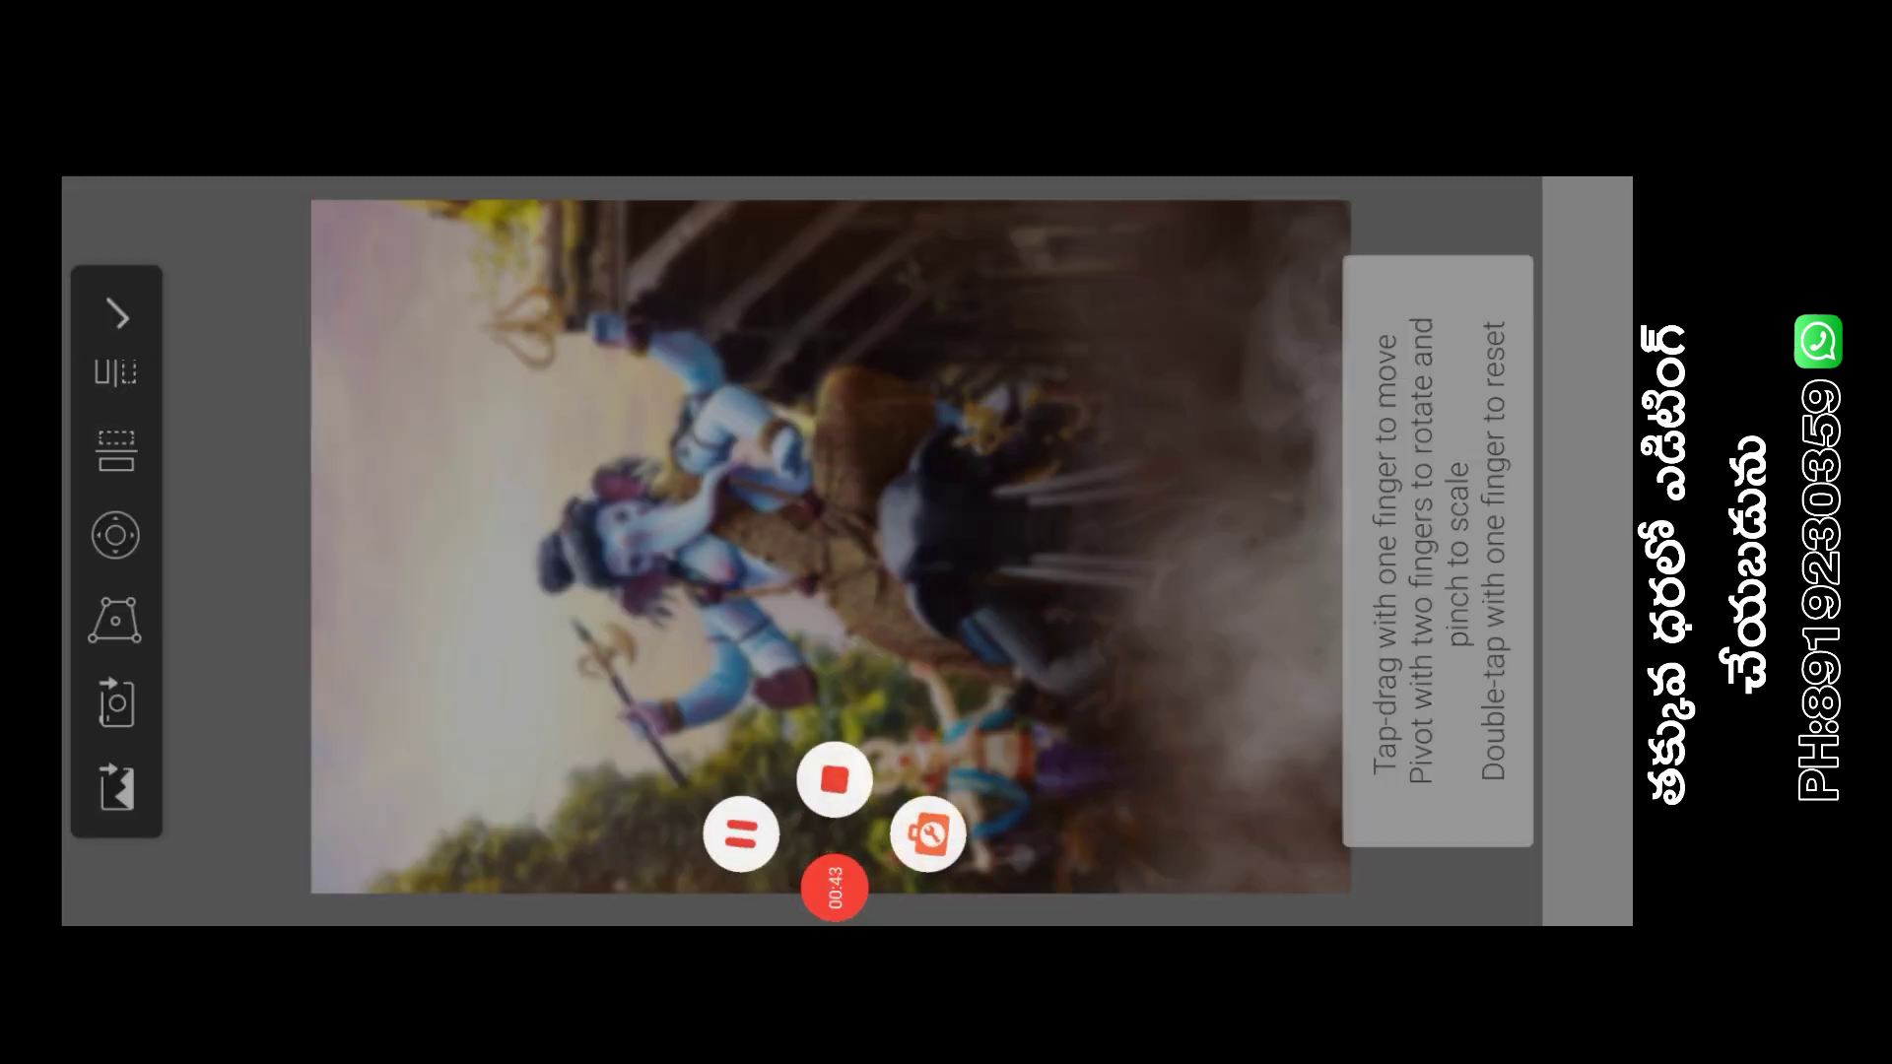
Scale the man's photo down to 64% in front of the idols
scroll(887, 552, "down", 5)
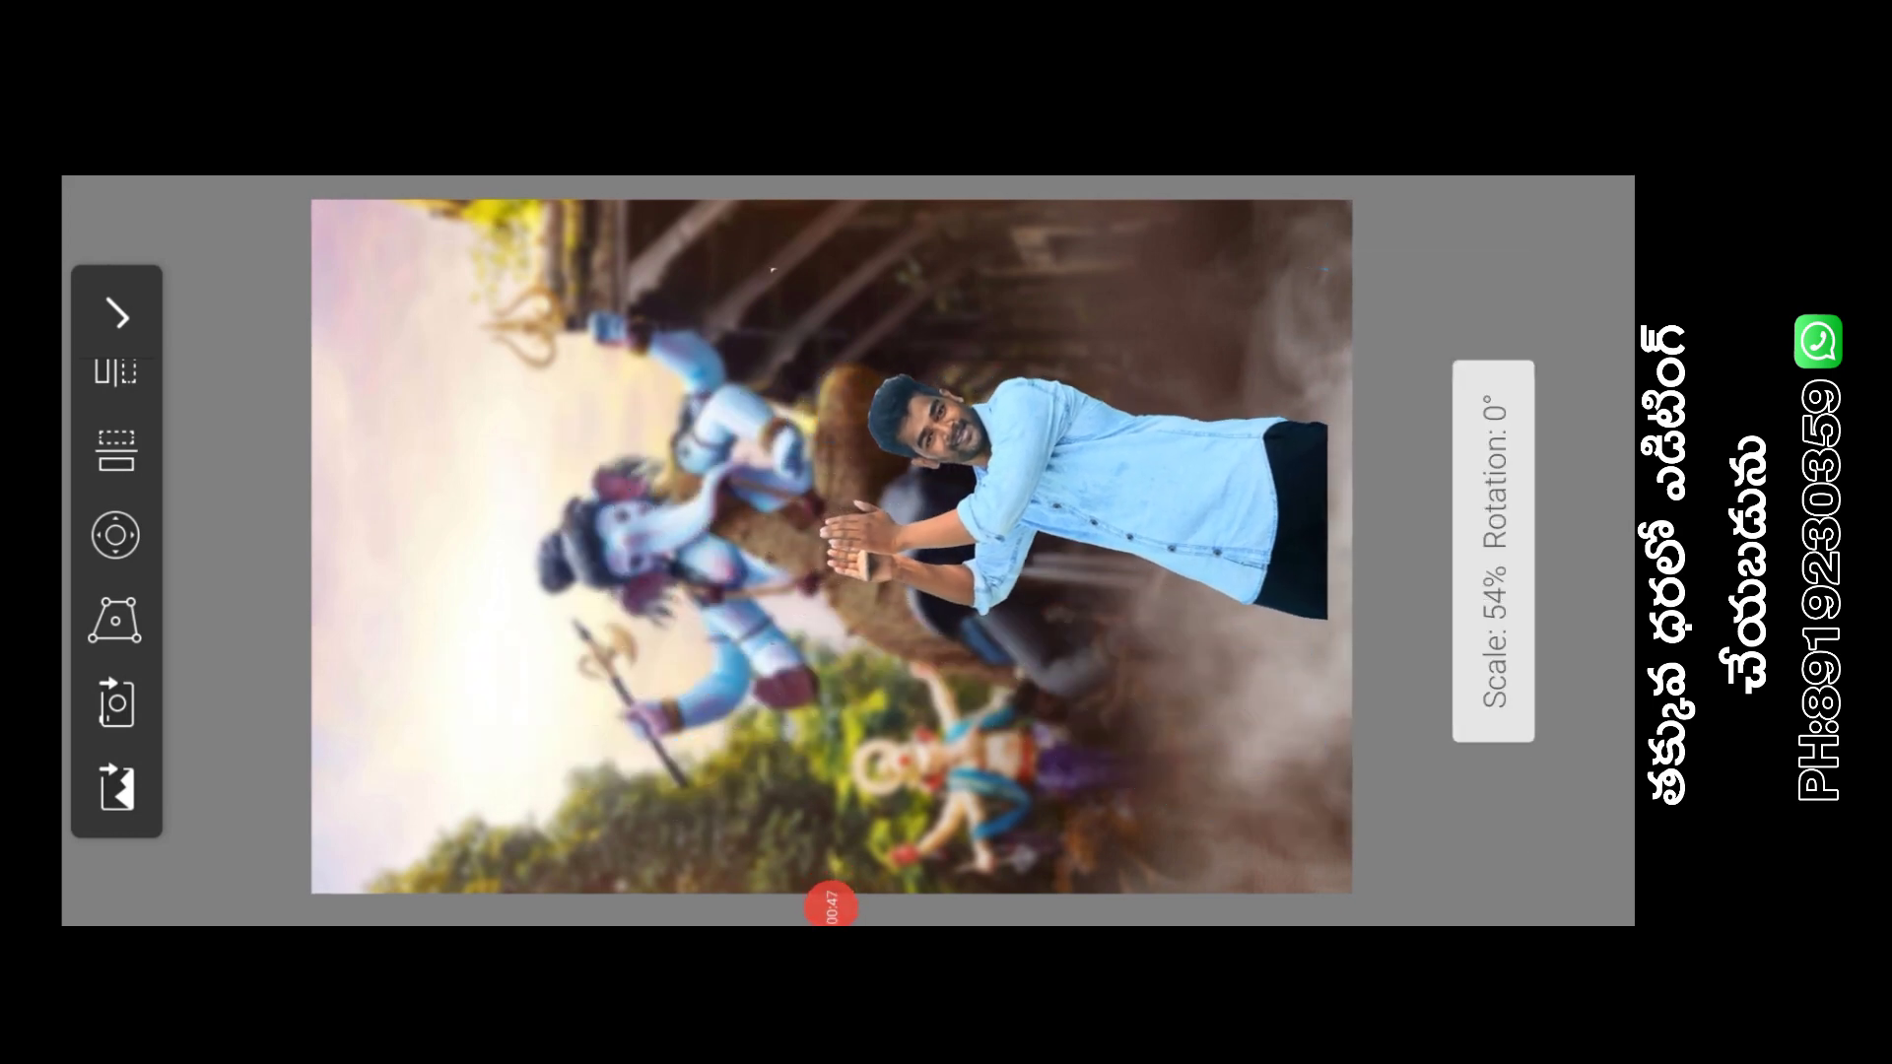
scroll(1055, 513, "up", 3)
scroll(1055, 512, "up", 2)
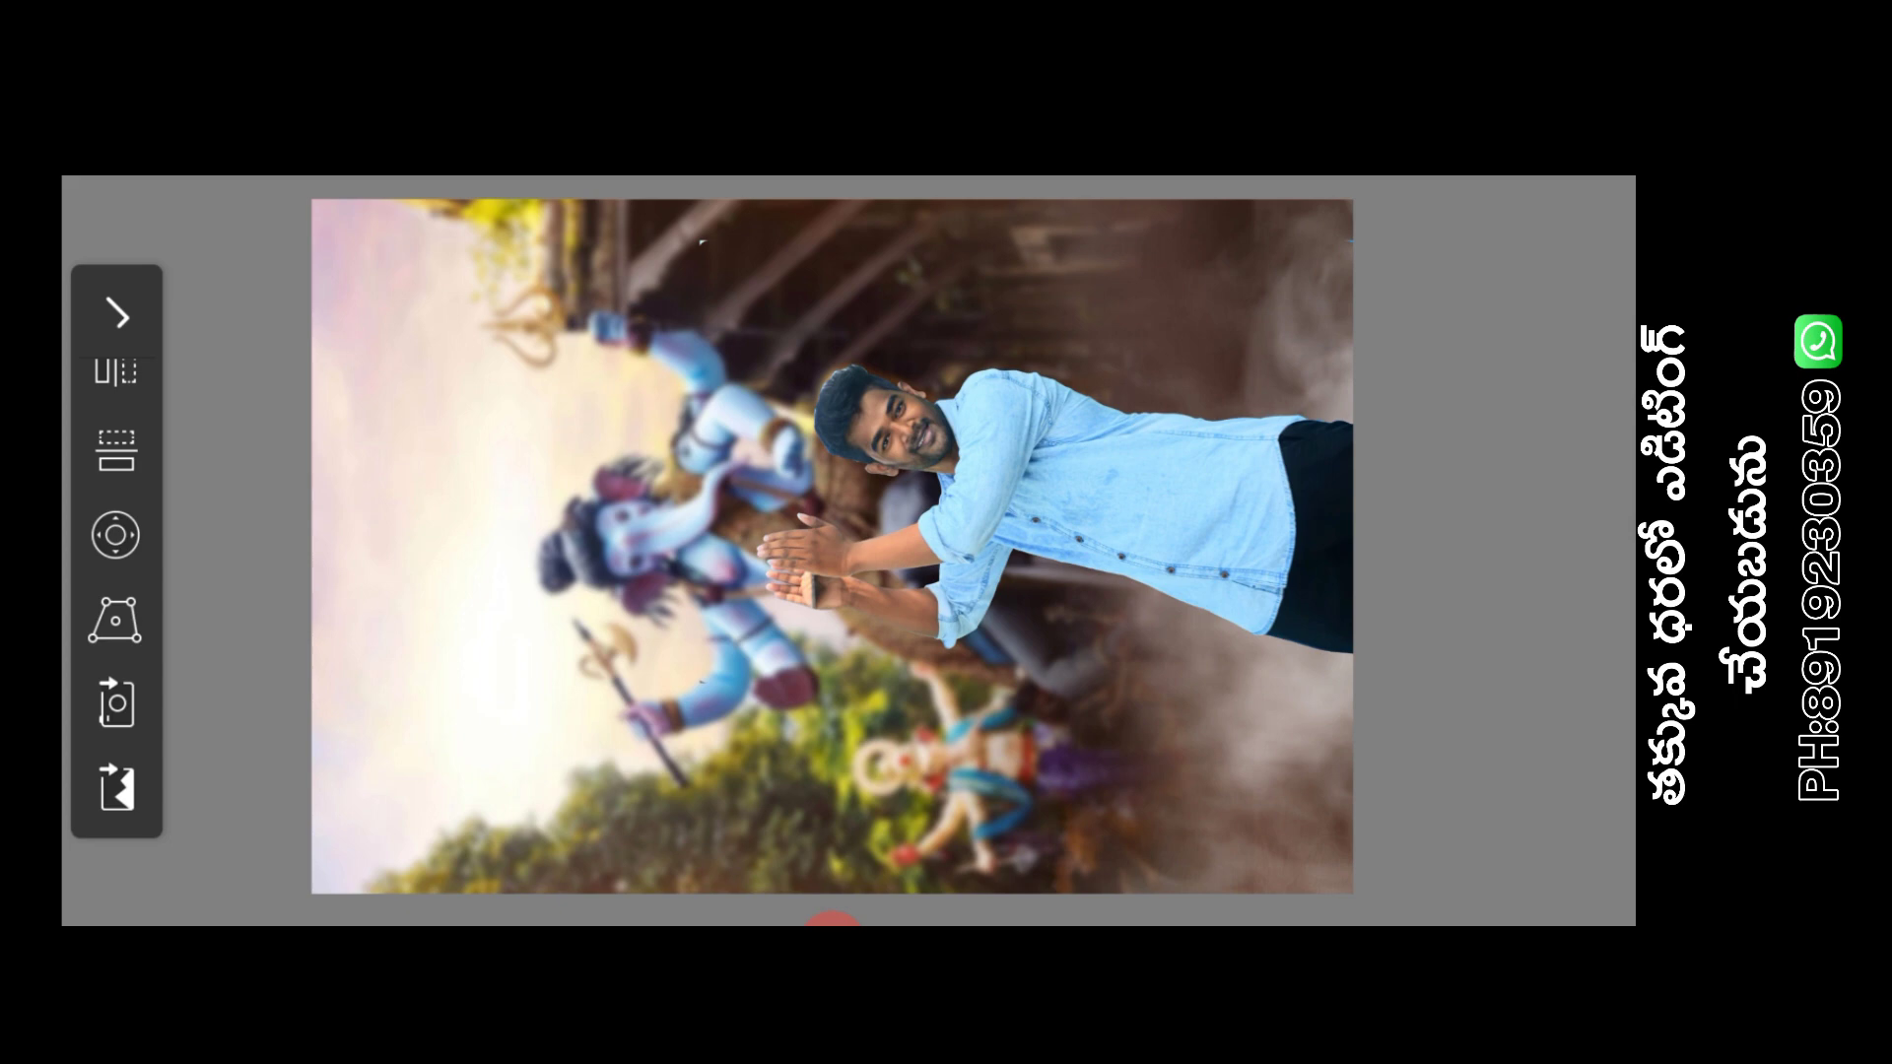
left_click(1592, 549)
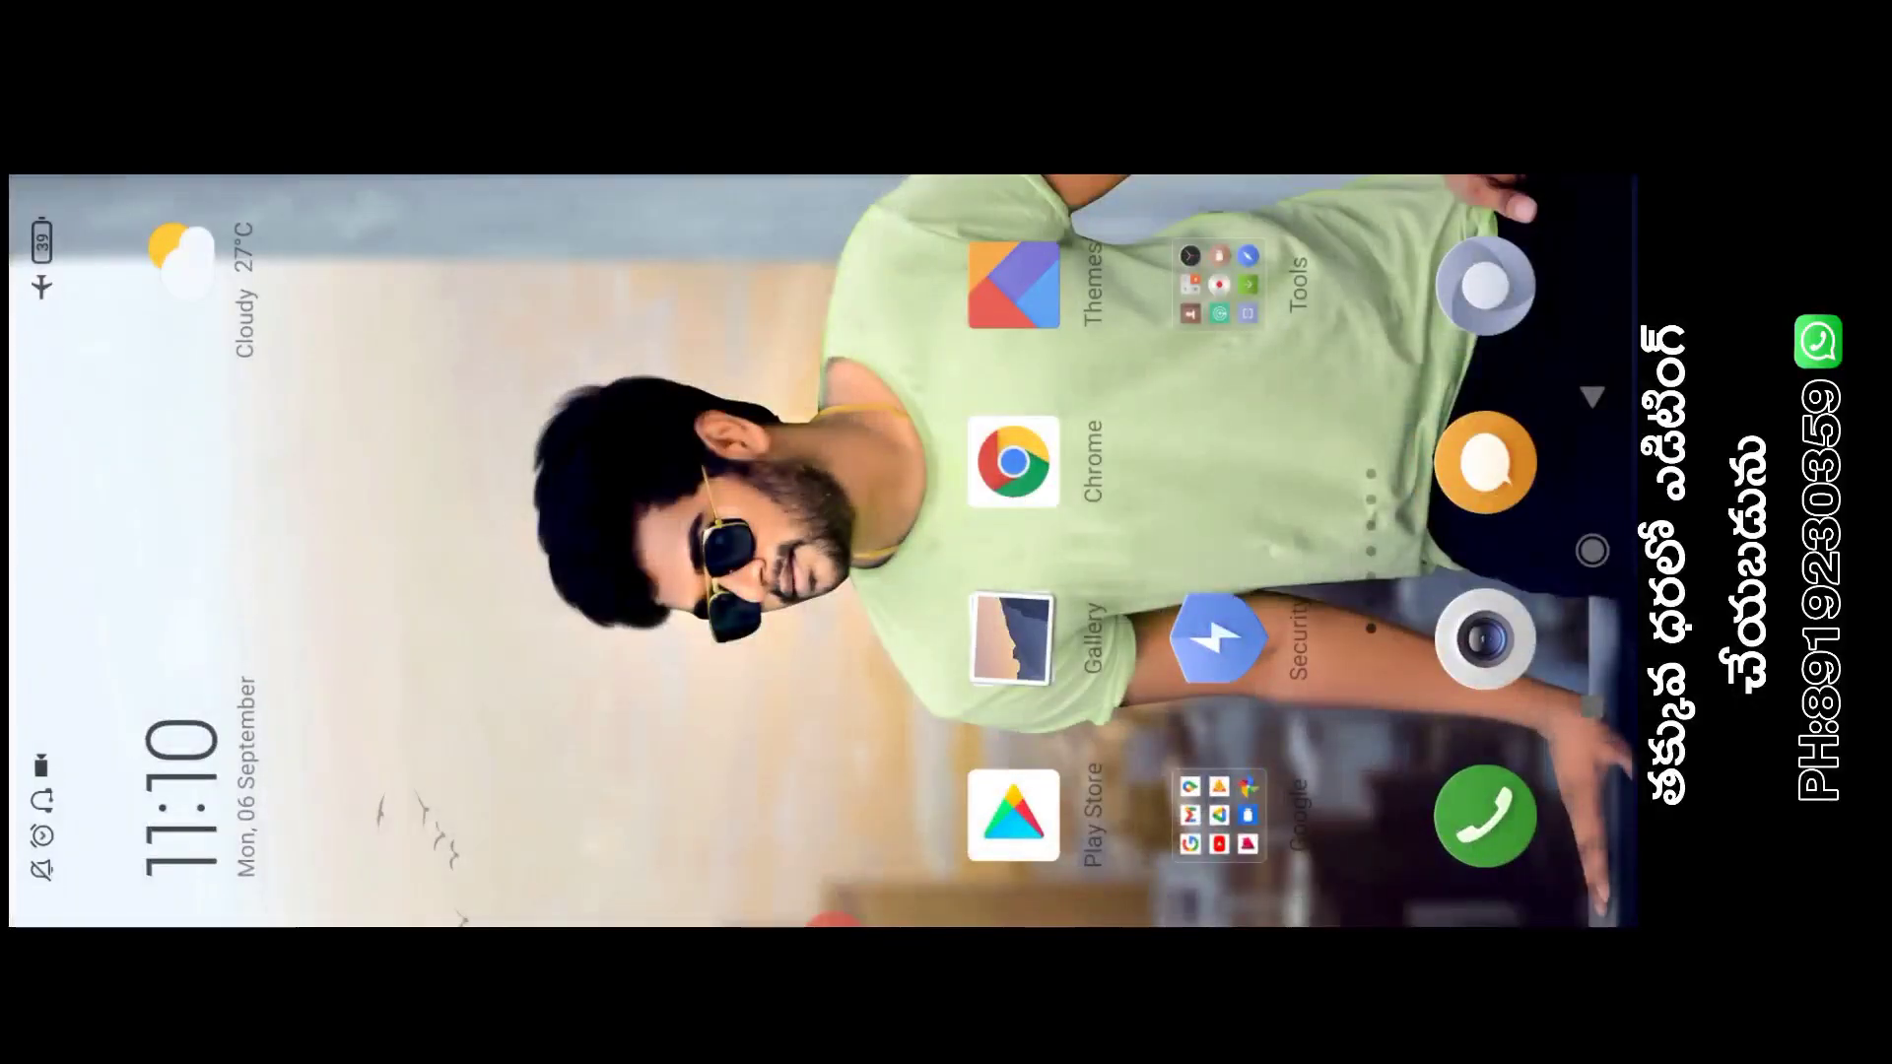
left_click(1592, 705)
left_click(927, 729)
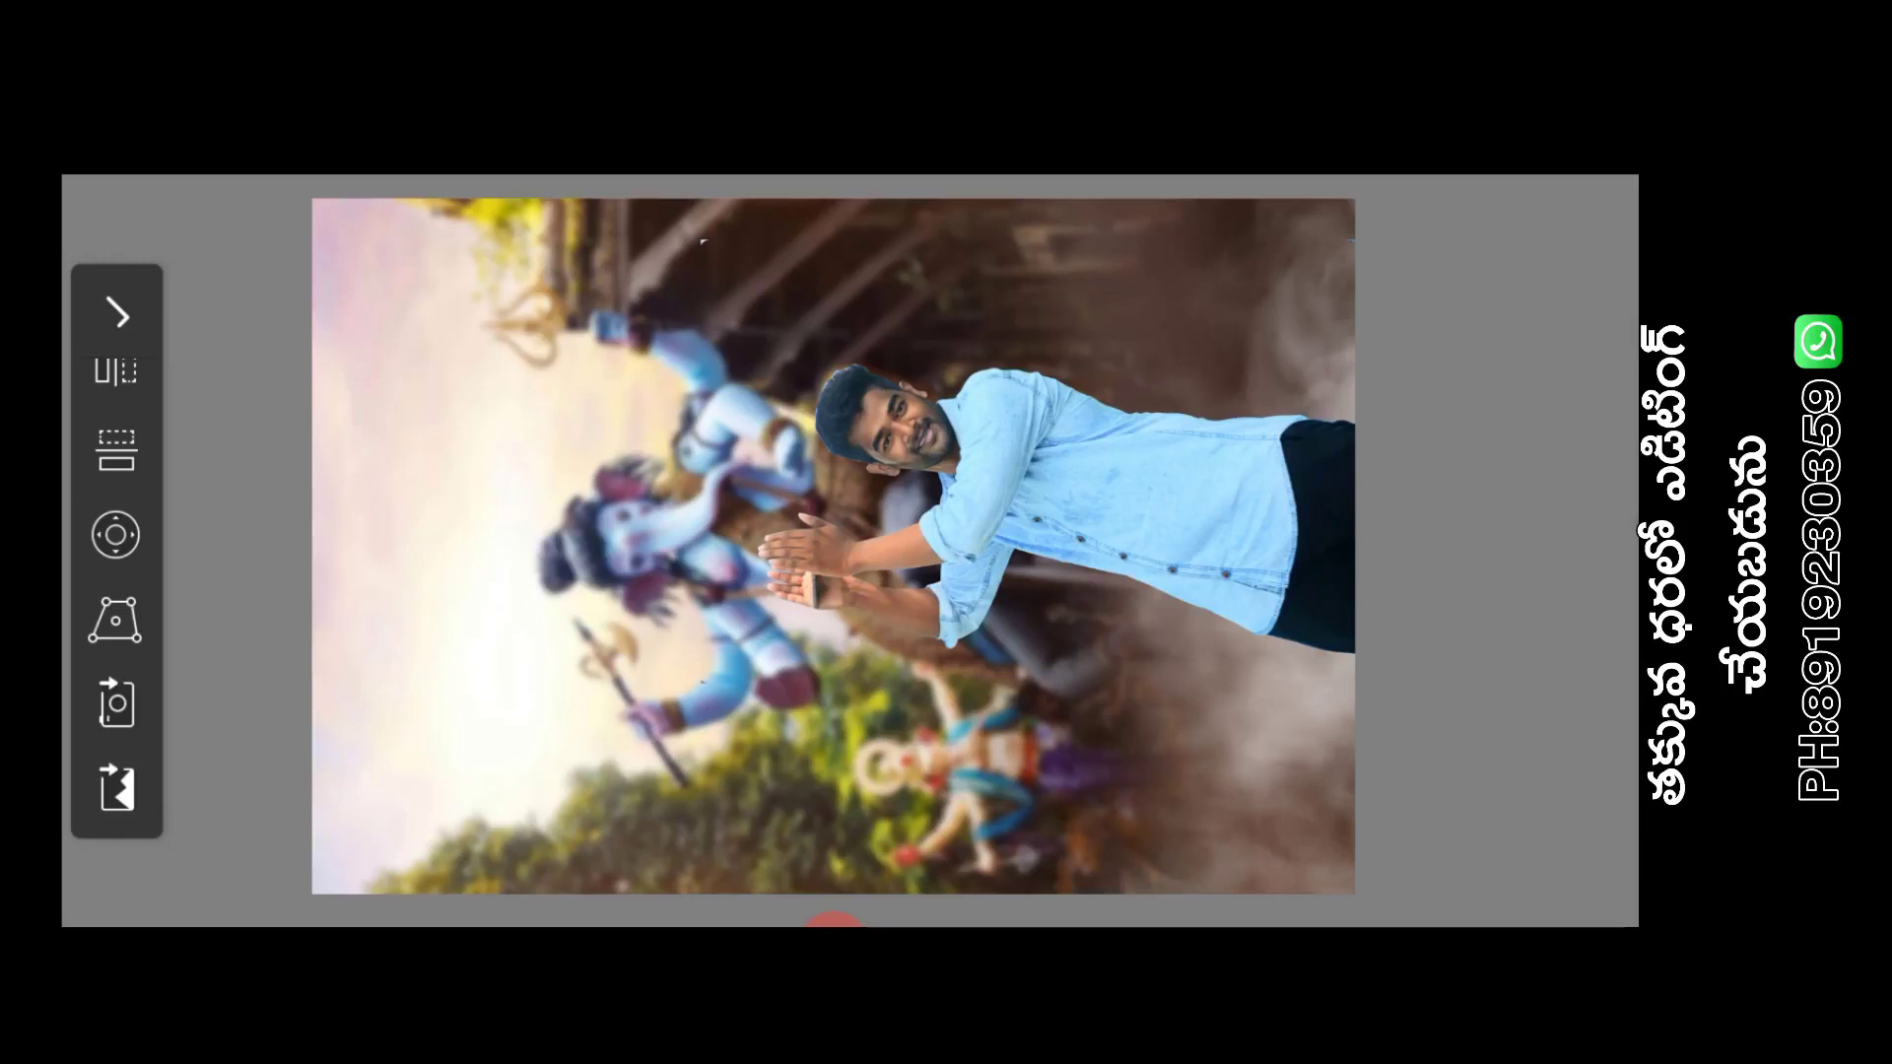
Confirm the man's photo placement and zoom the canvas back to 0° rotation
left_click(1545, 550)
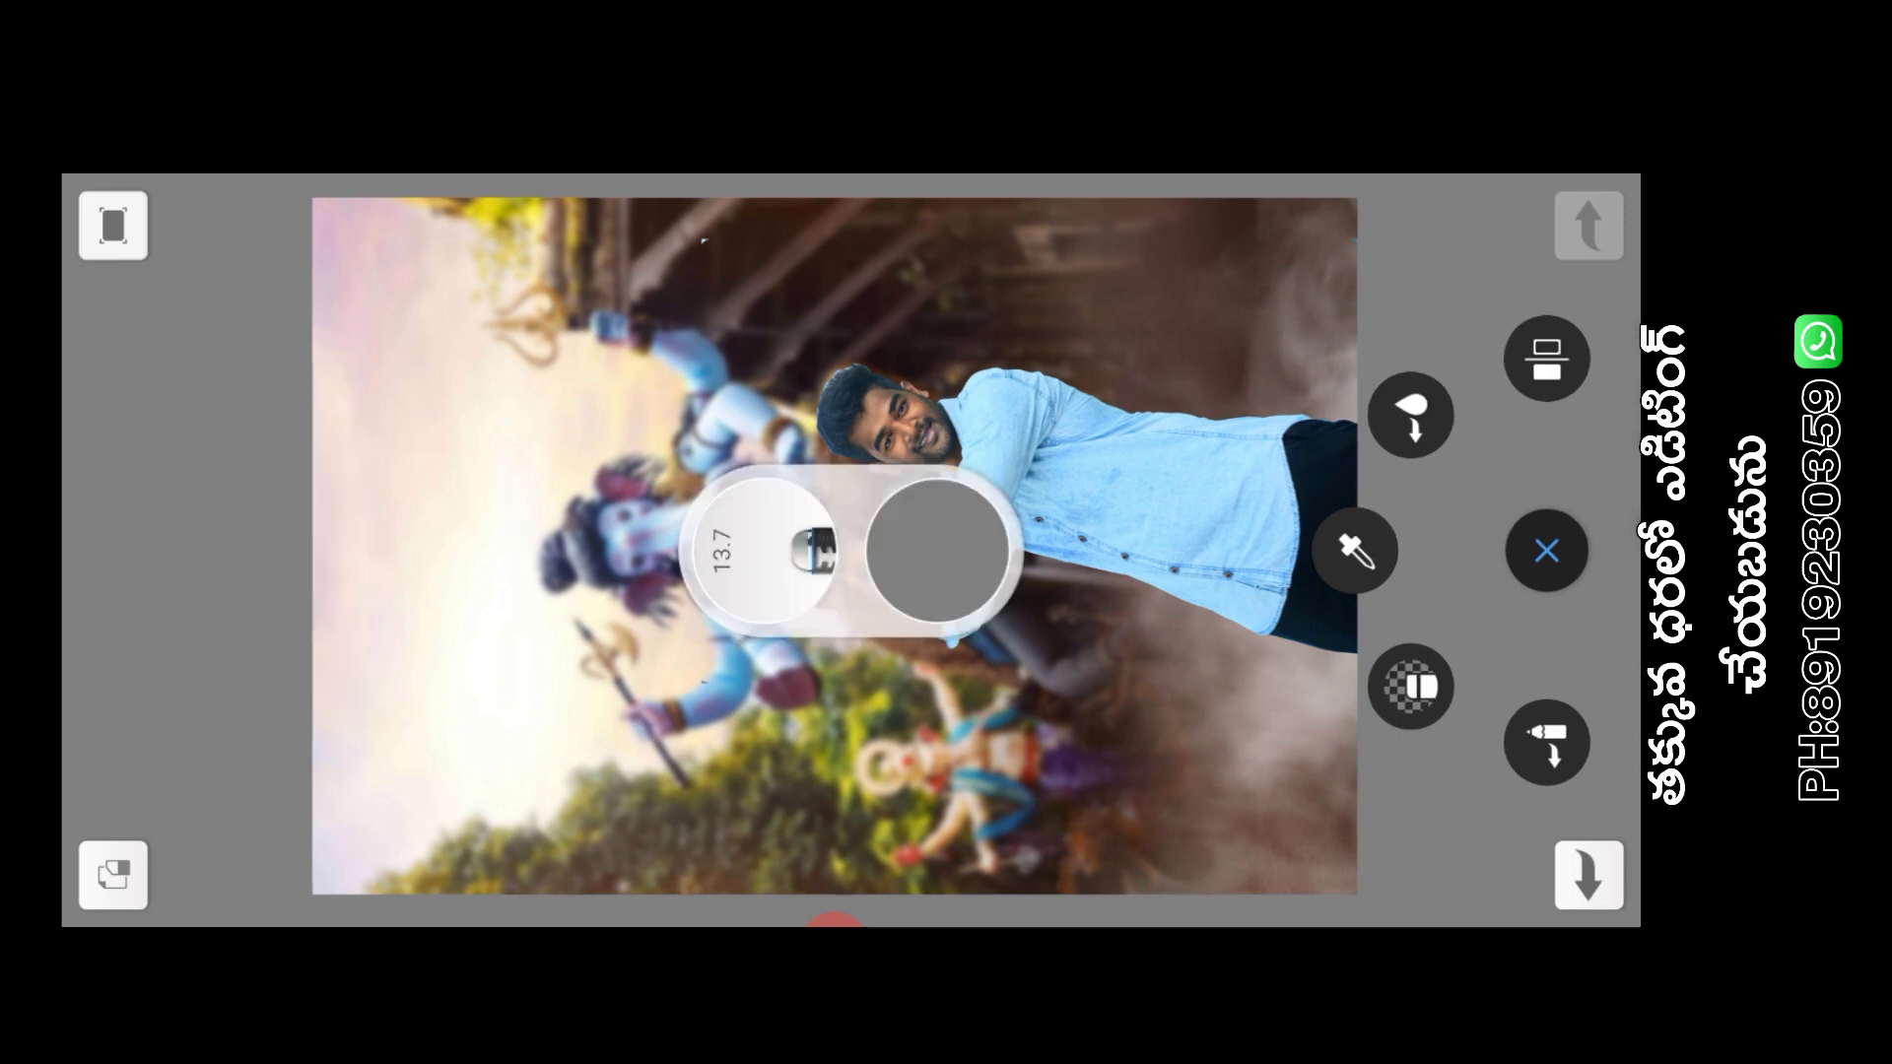
scroll(882, 541, "up", 3)
scroll(878, 539, "up", 5)
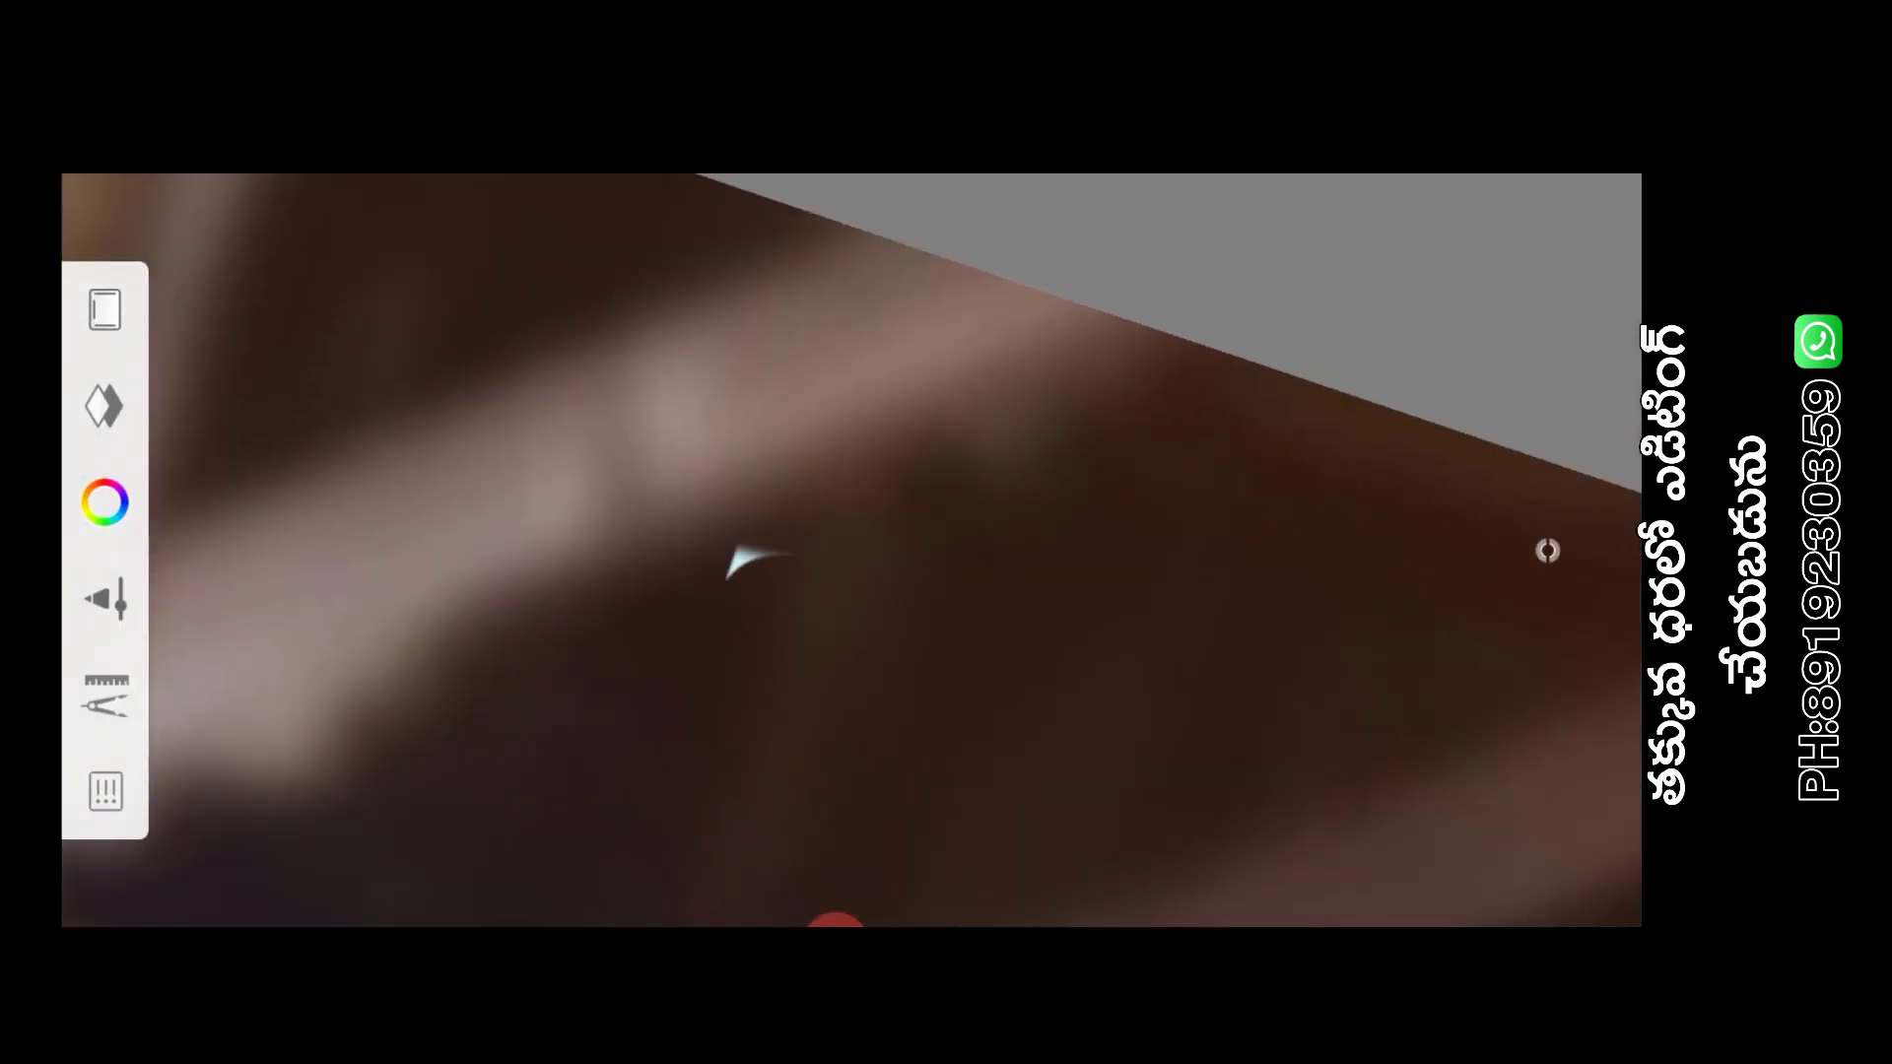
scroll(1022, 710, "down", 2)
scroll(1022, 709, "down", 4)
scroll(1022, 709, "down", 1)
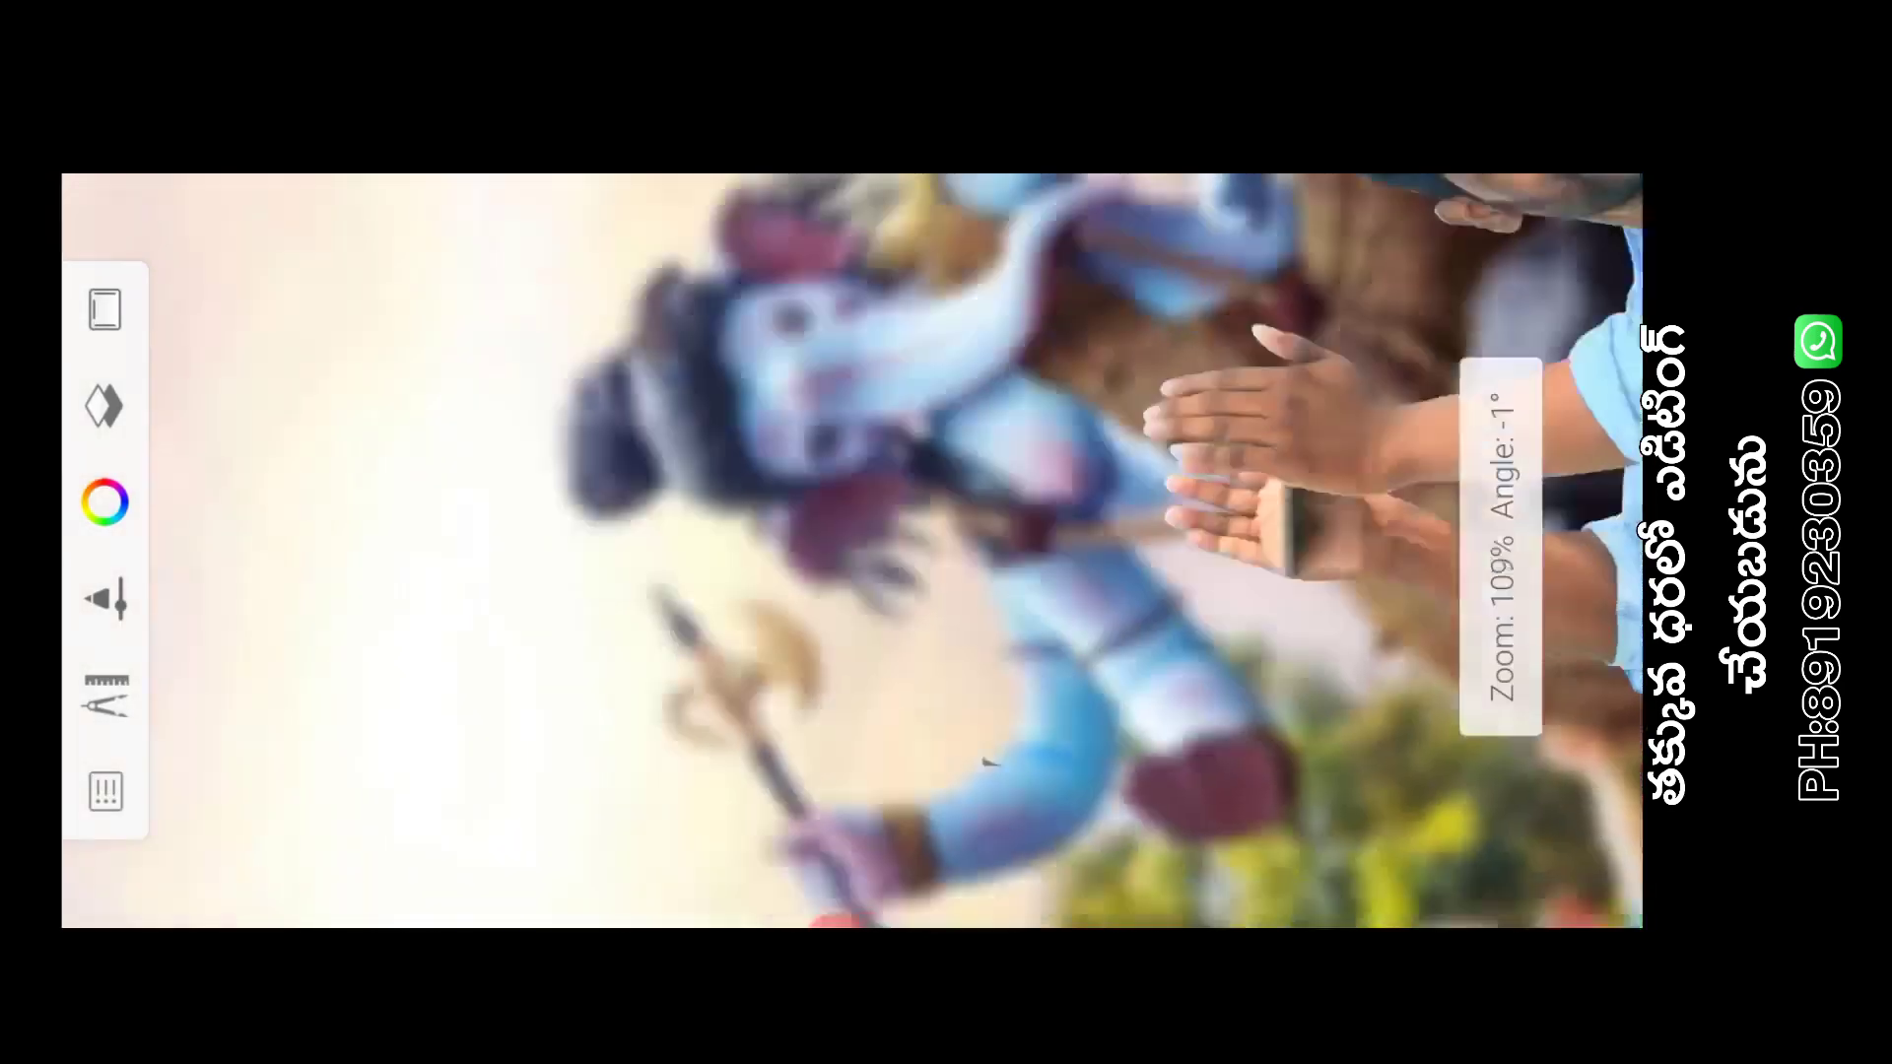
scroll(1022, 710, "down", 1)
scroll(1022, 709, "down", 2)
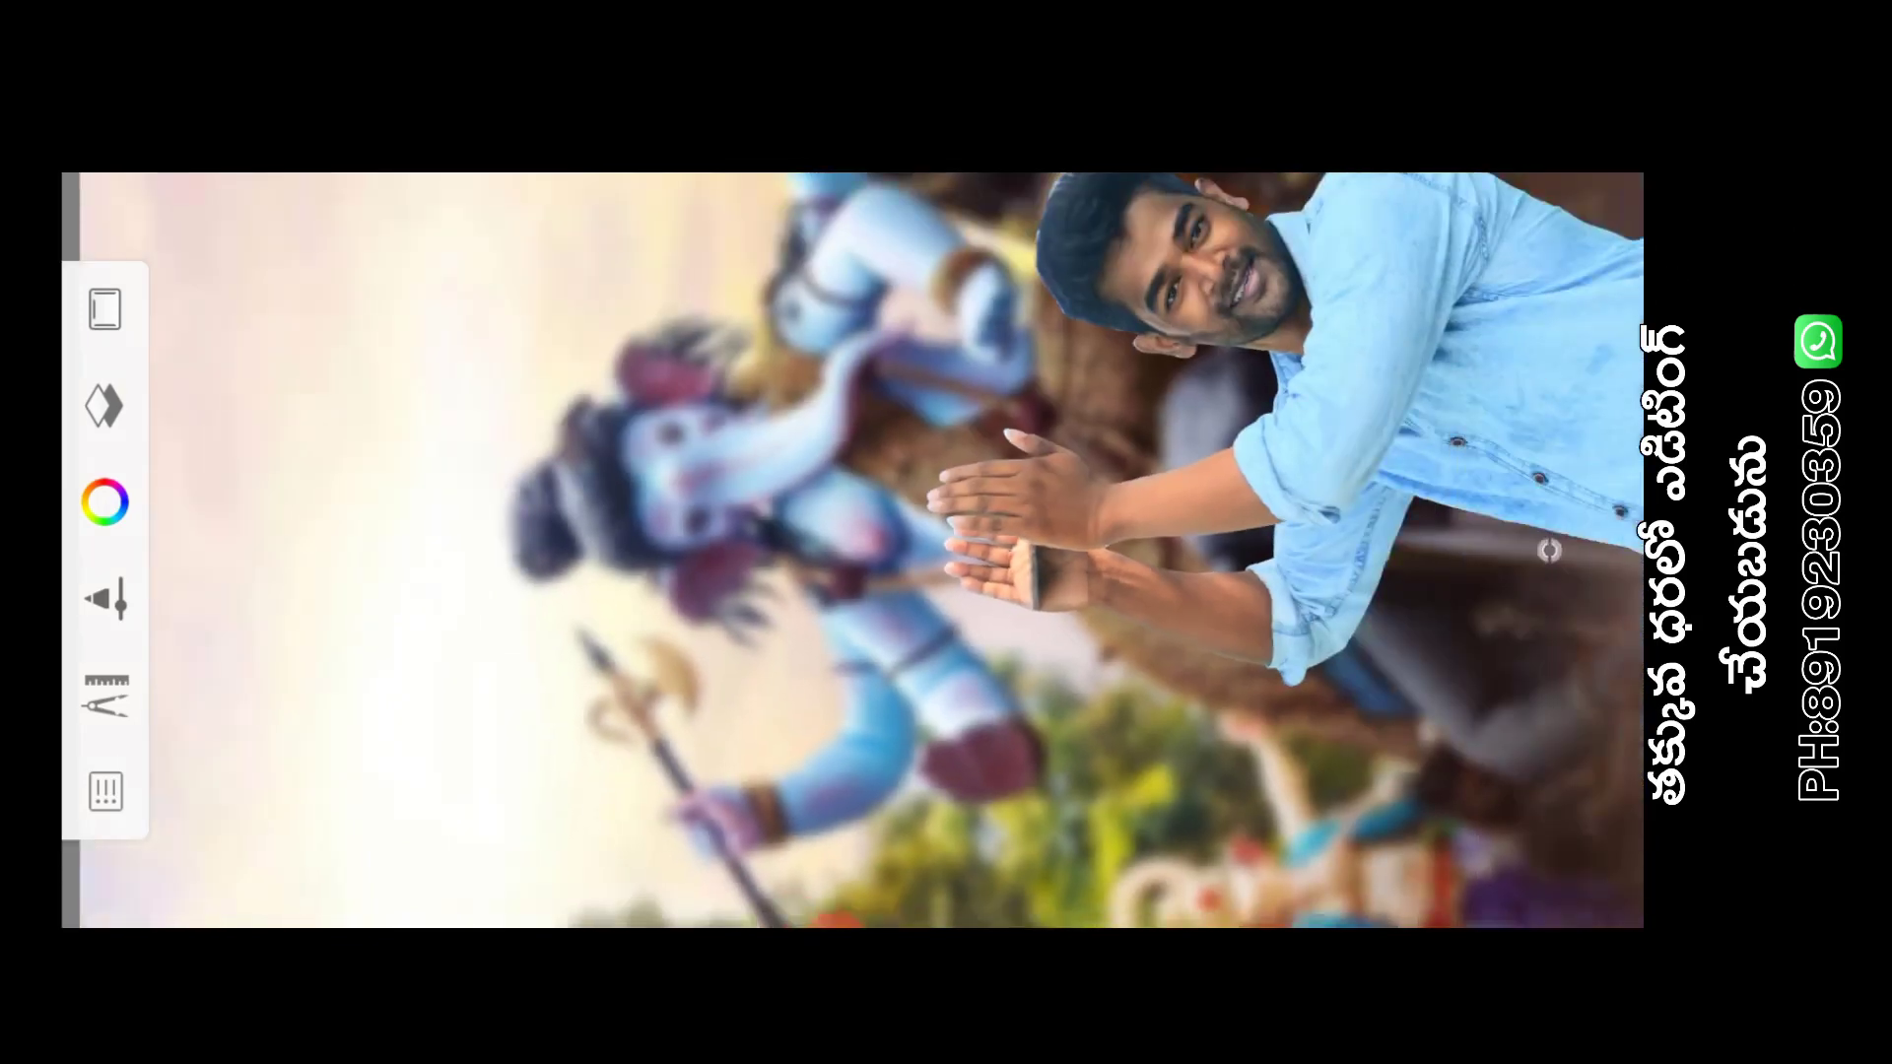
scroll(1023, 710, "down", 3)
scroll(865, 579, "up", 1)
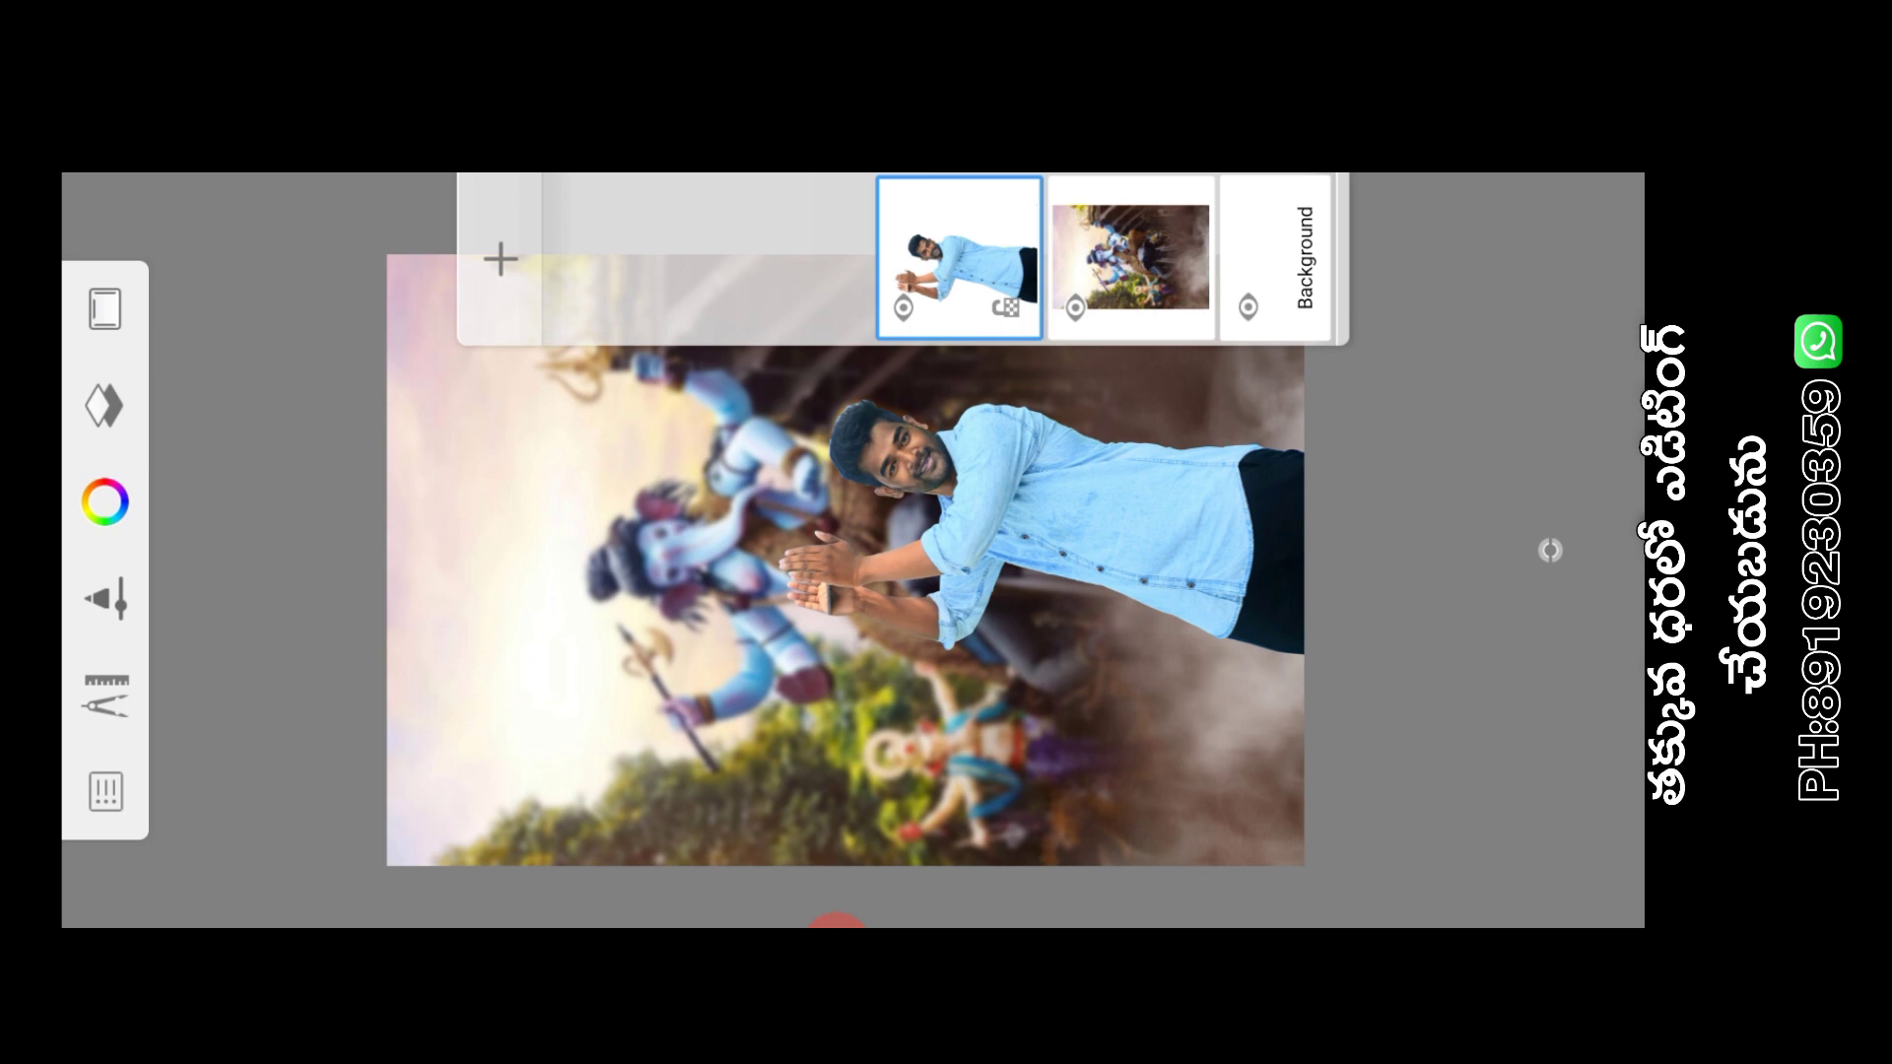
Import the Ganesha idol image and place it between the man's hands
left_click(837, 922)
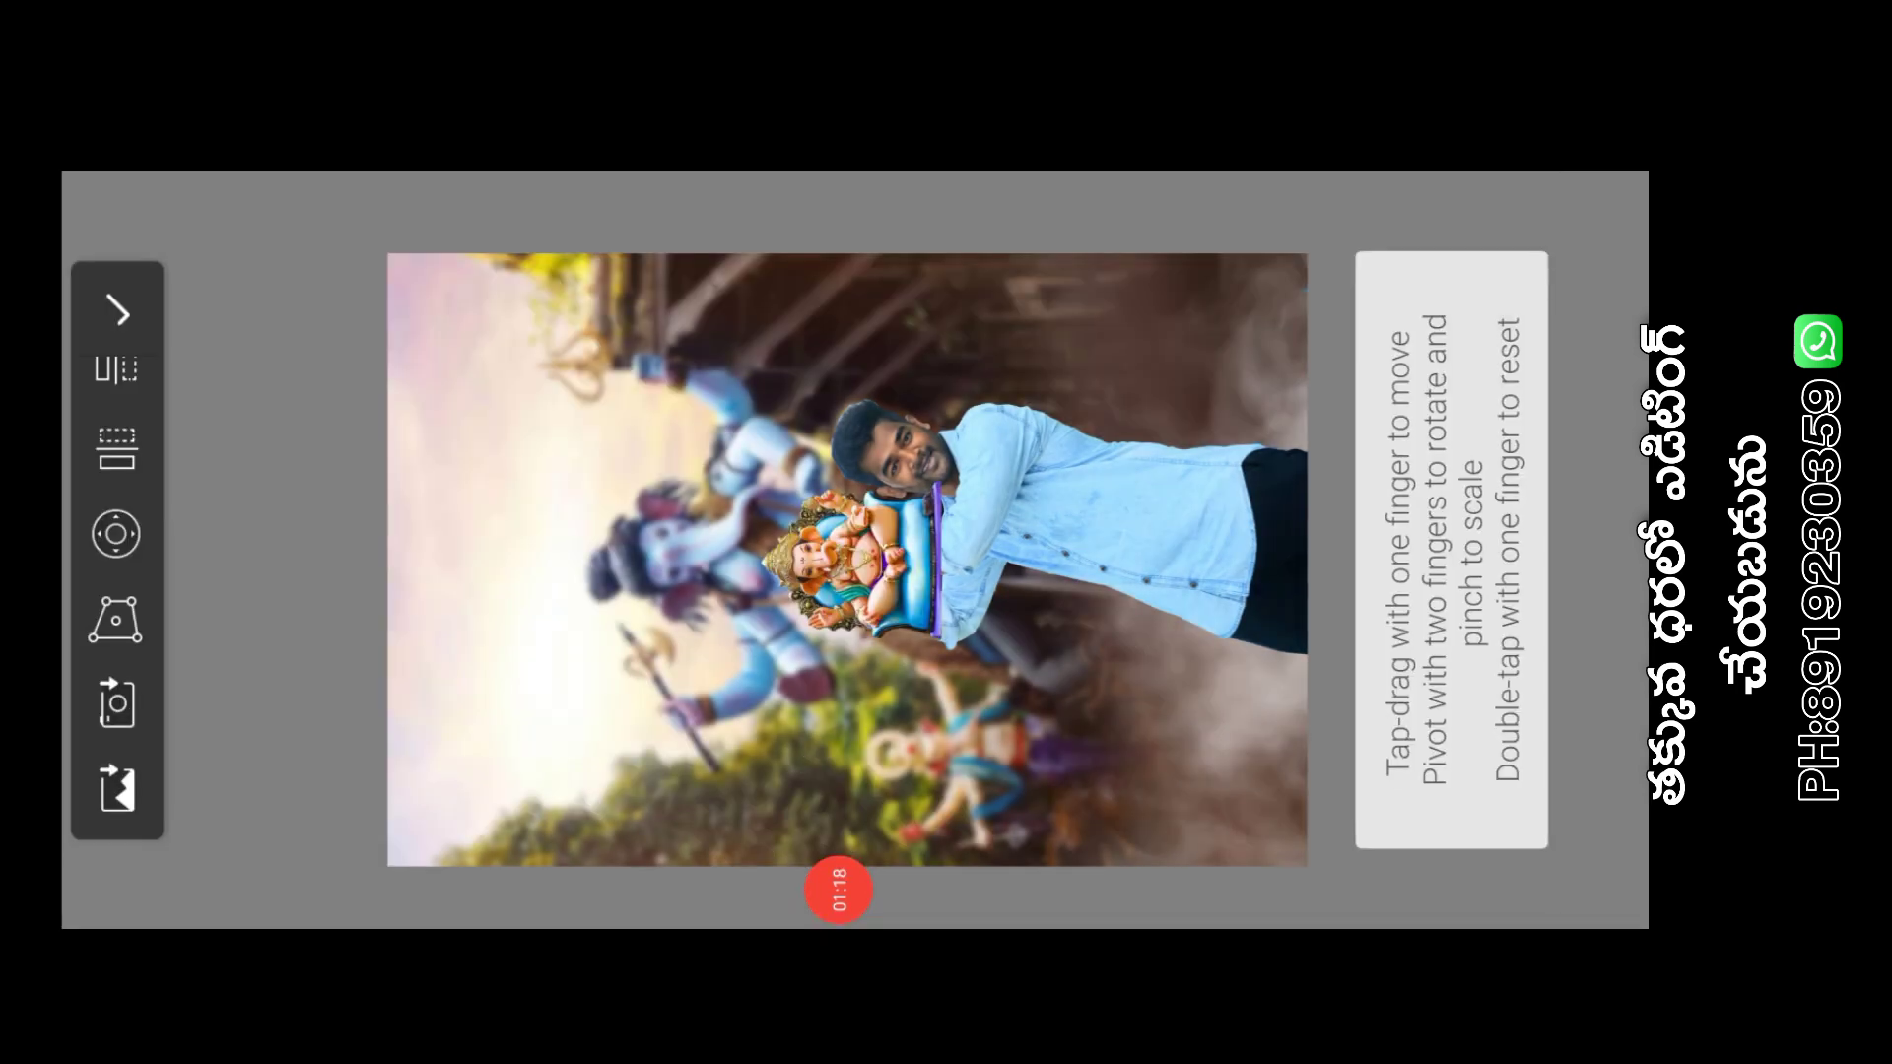
mouse_move(847, 561)
left_mouse_down()
mouse_move(739, 508)
mouse_move(760, 537)
mouse_move(697, 538)
mouse_move(761, 579)
left_mouse_up()
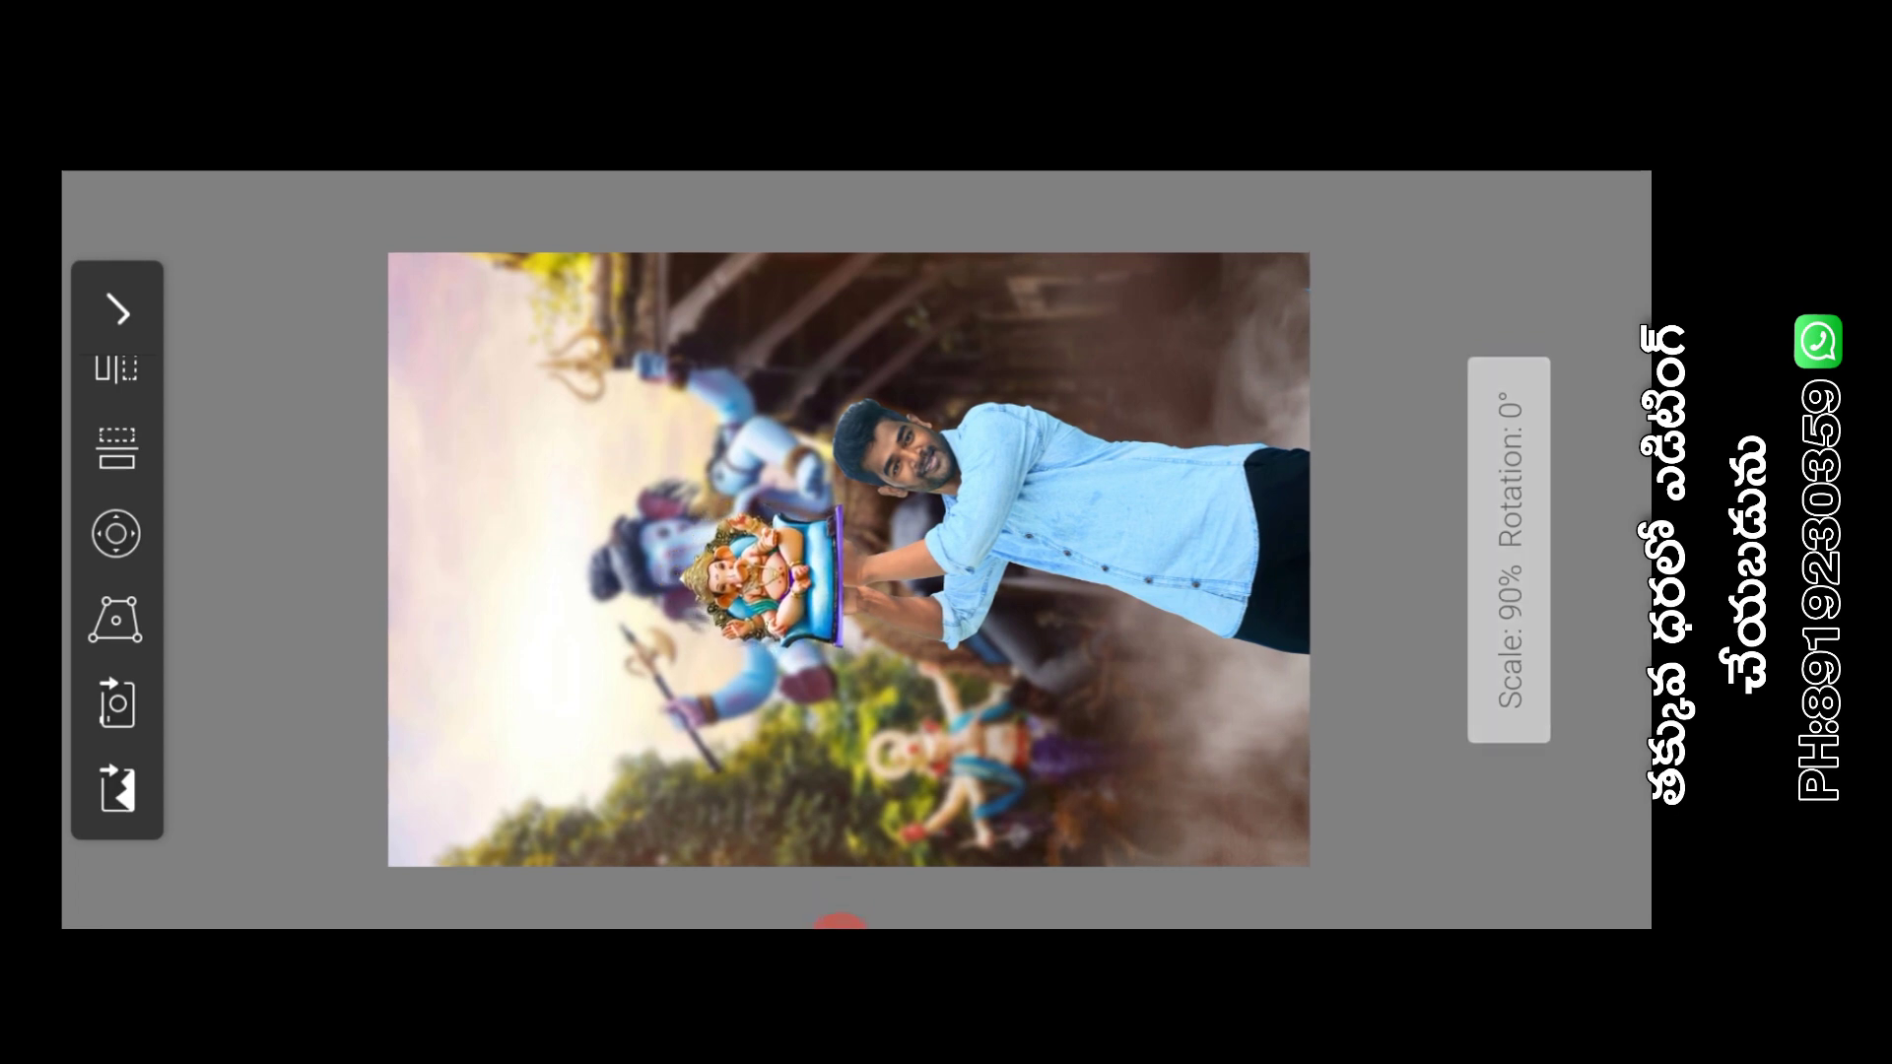
left_click(118, 311)
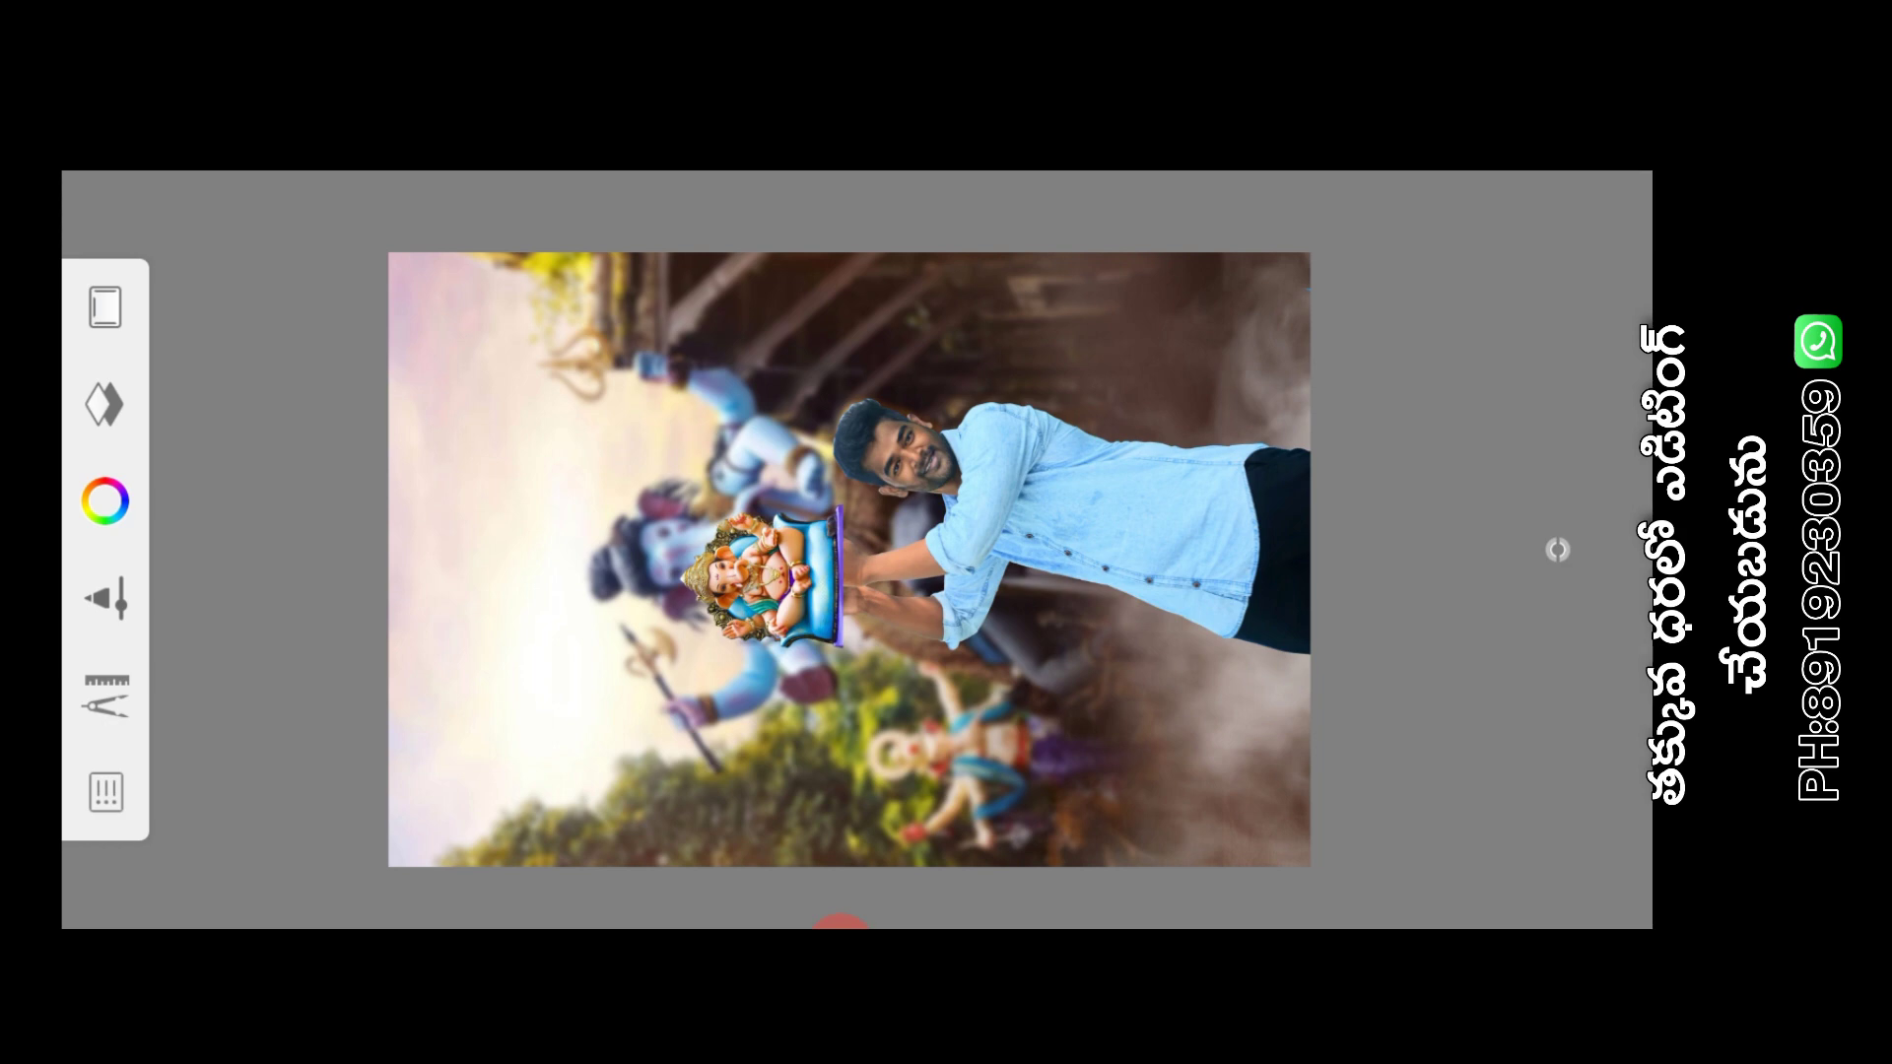
Duplicate the man's layer and move the copy above the idol layer
left_click(104, 405)
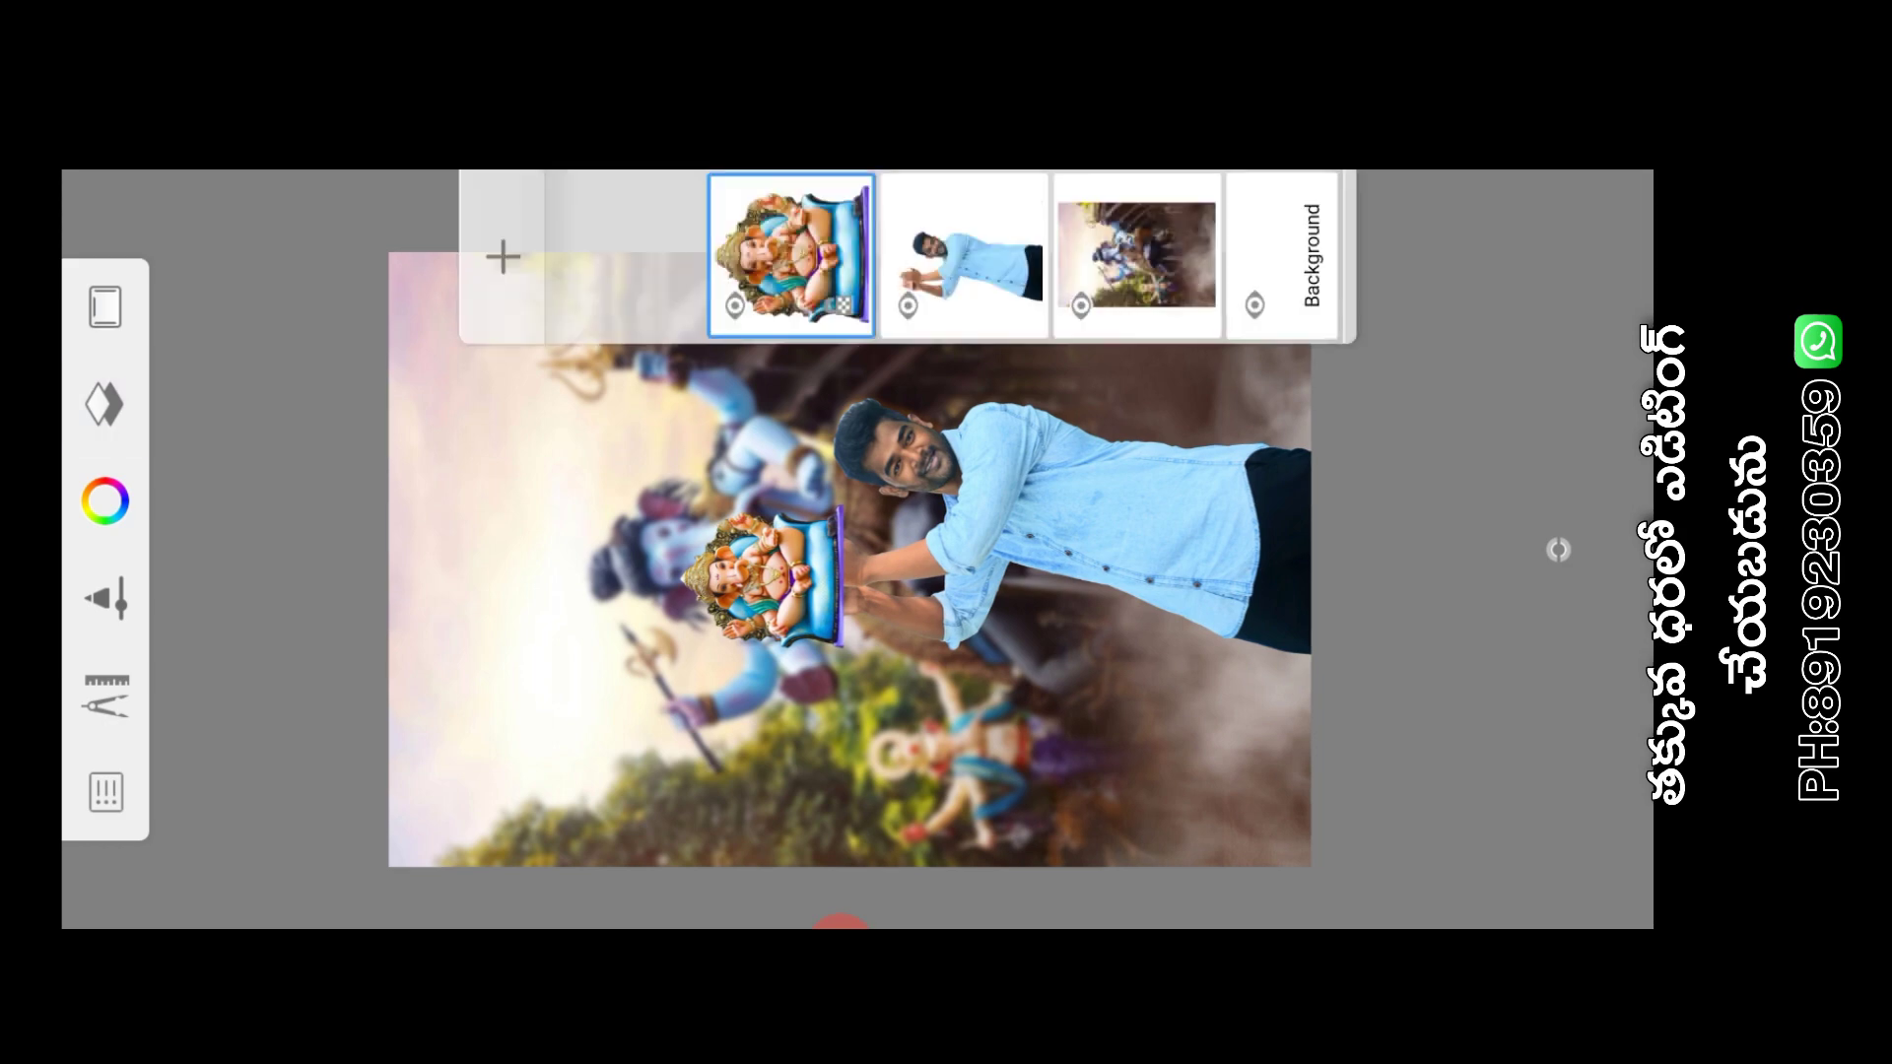
left_click(964, 254)
left_click(964, 254)
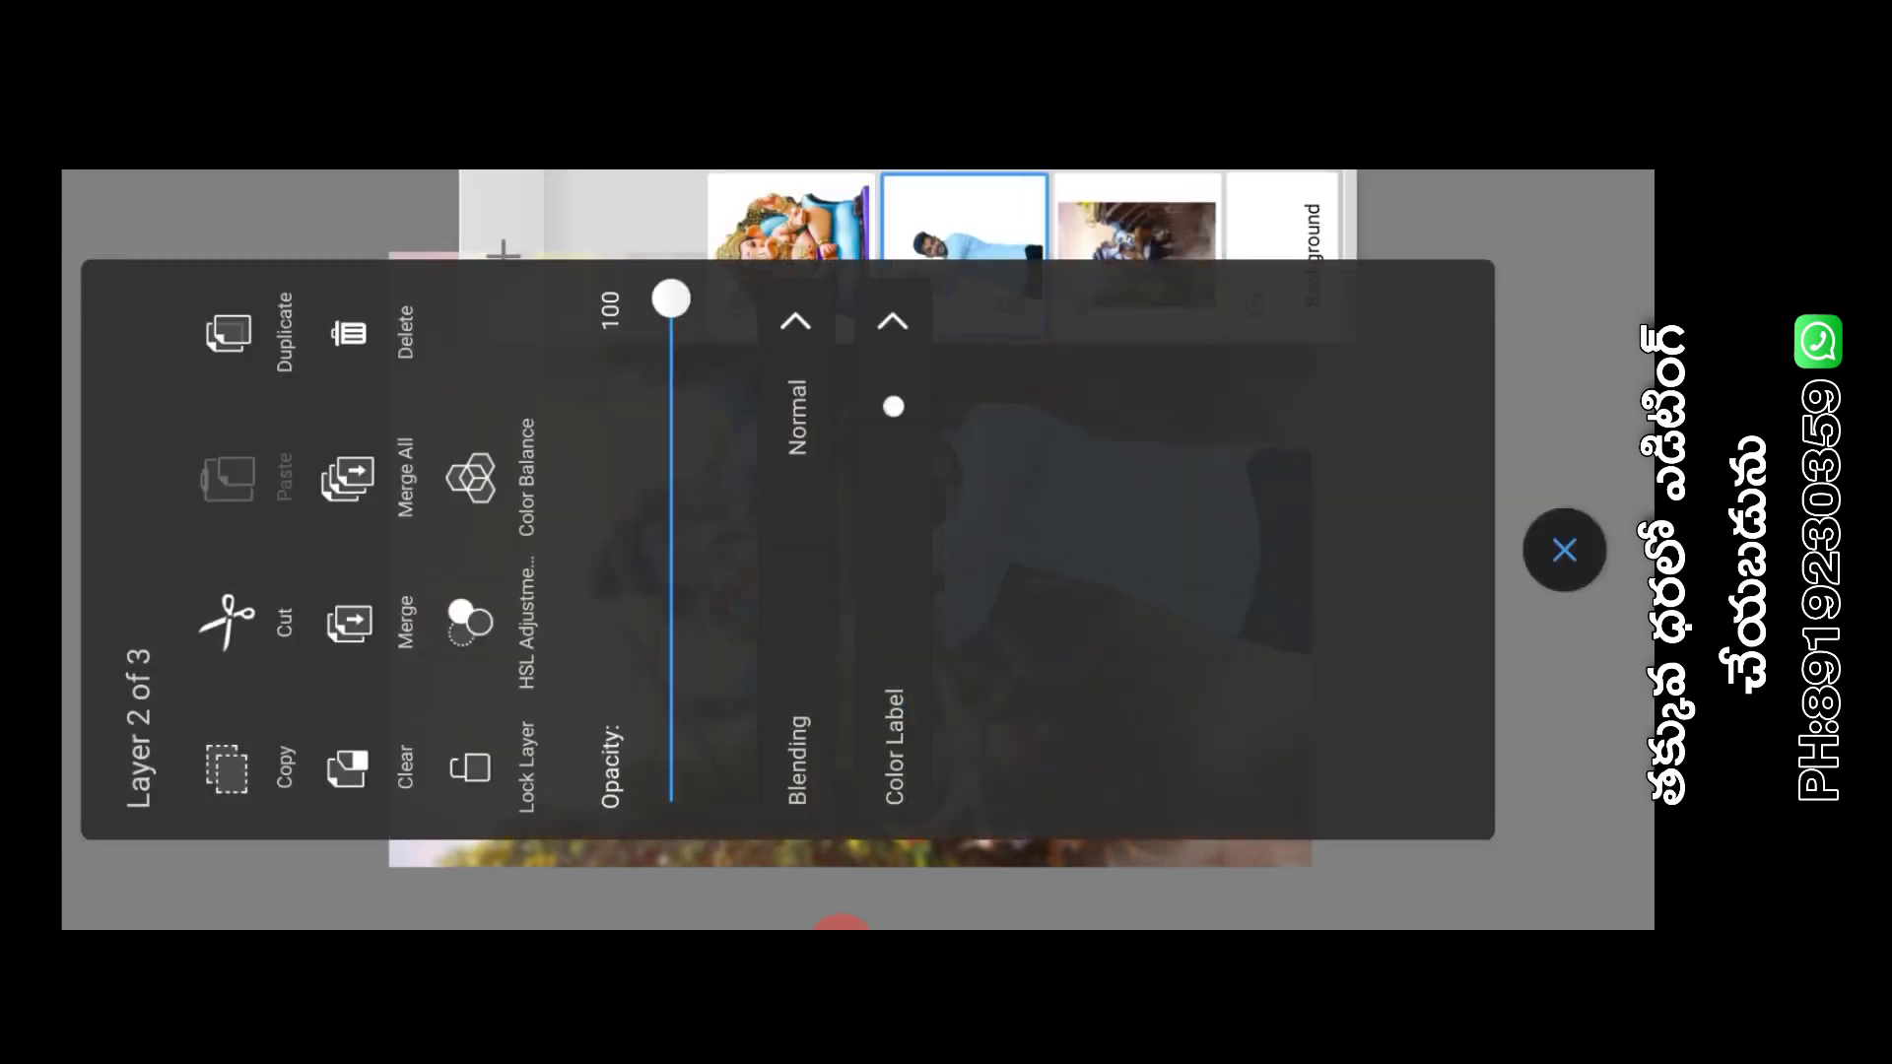
left_click(228, 332)
mouse_move(964, 255)
left_mouse_down()
mouse_move(754, 289)
mouse_move(661, 273)
left_mouse_up()
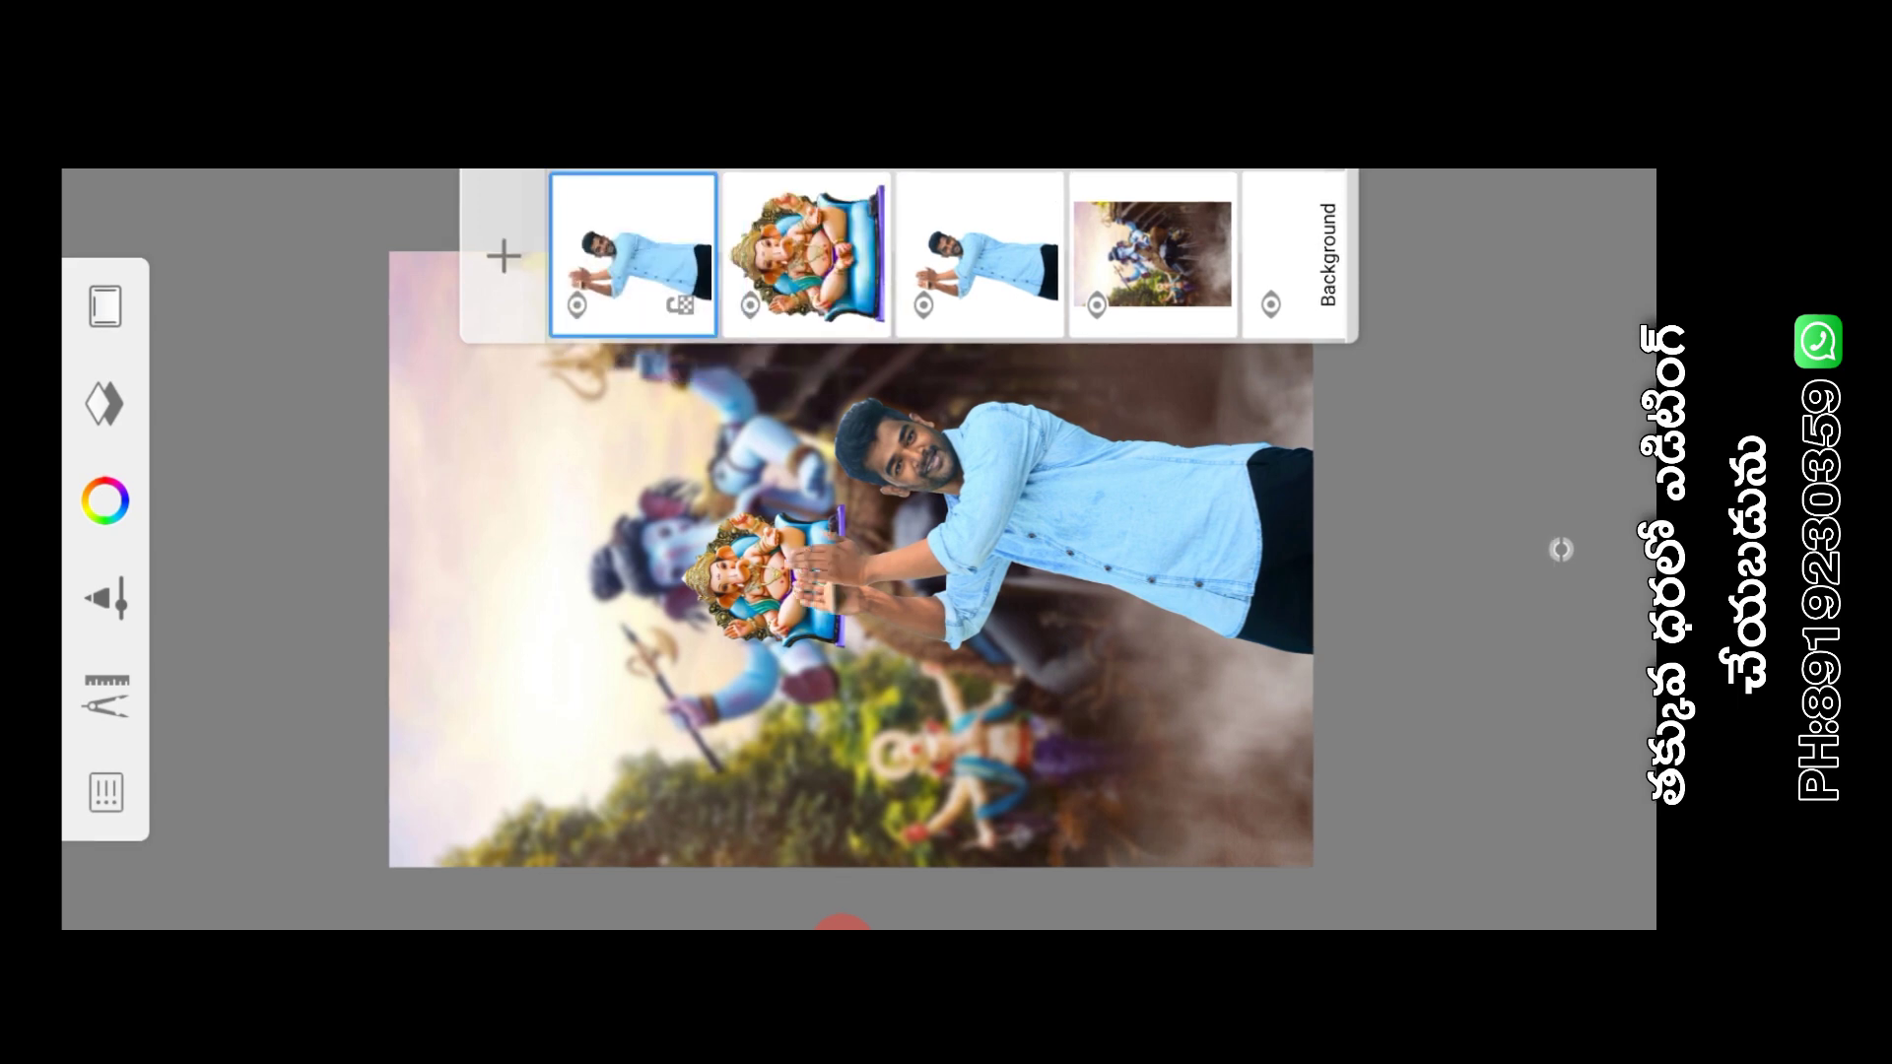
Zoom in and erase the duplicated hand covering the idol's arm
key("Escape")
scroll(857, 549, "up", 3)
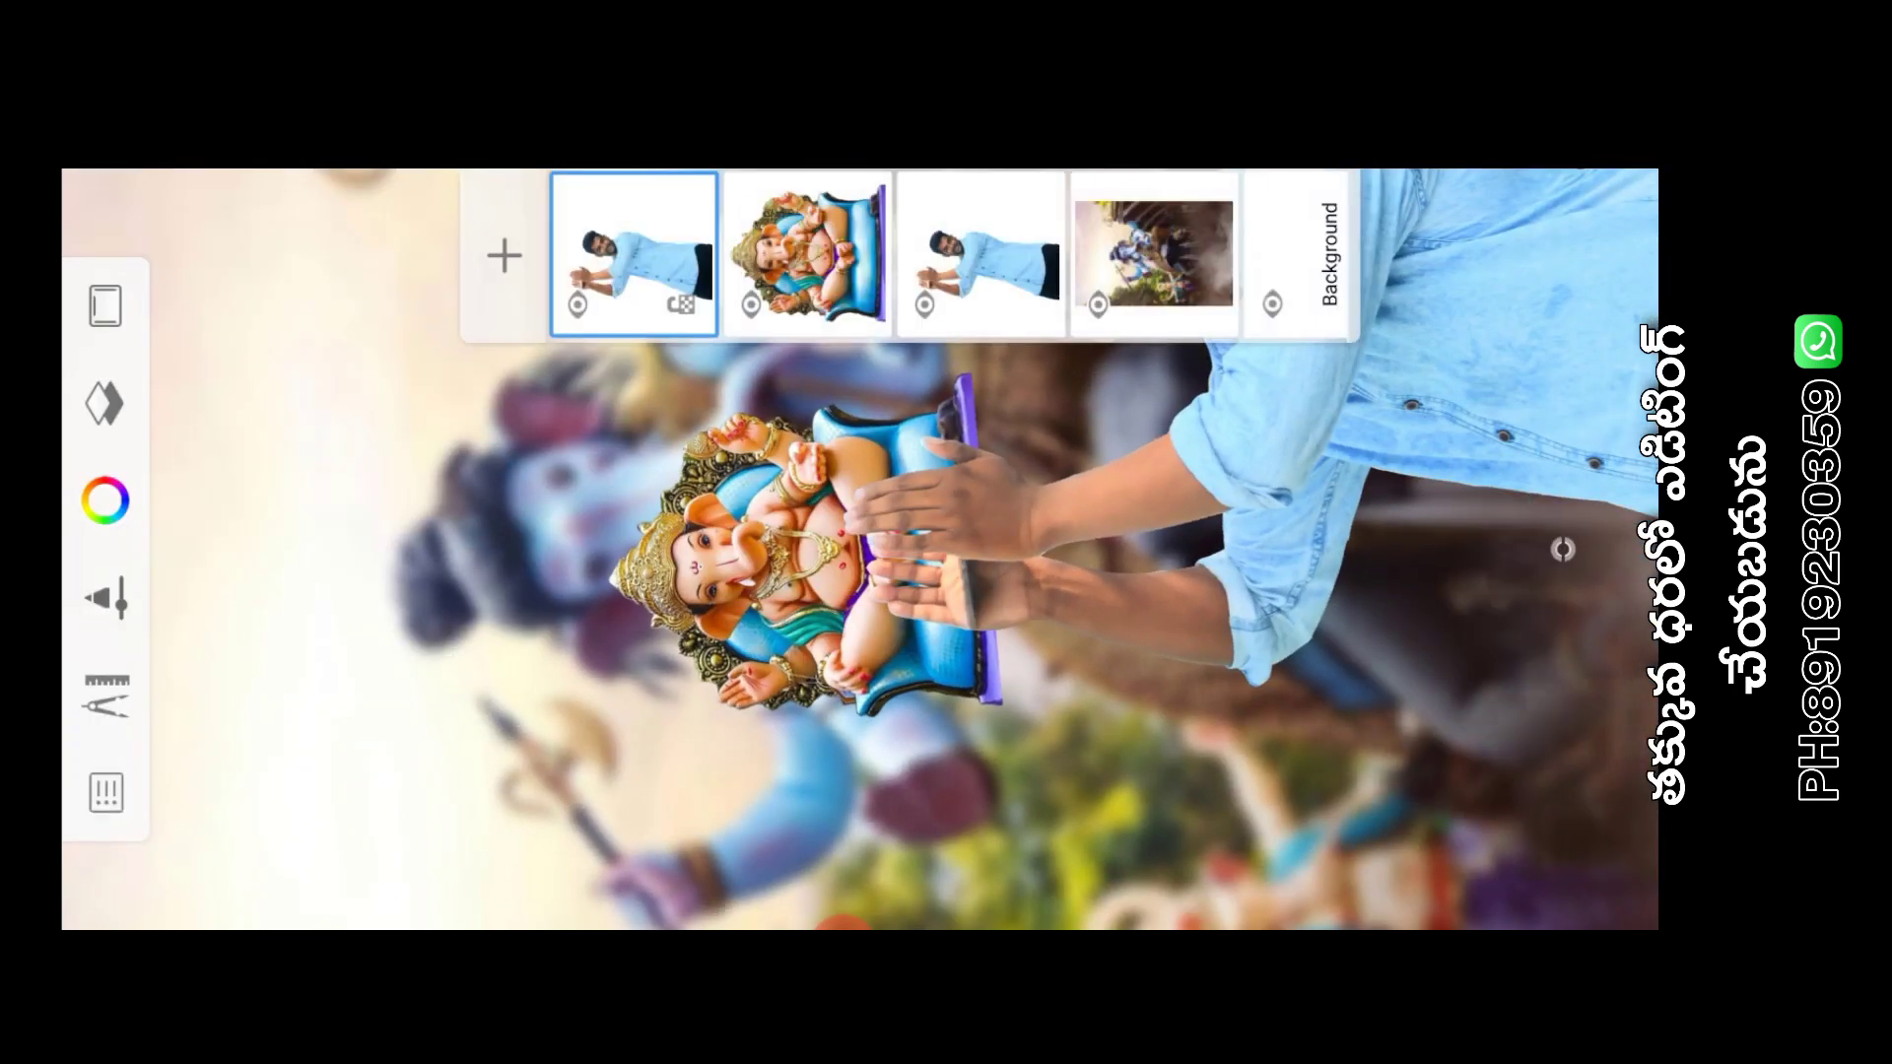
scroll(857, 549, "up", 2)
scroll(857, 549, "up", 3)
scroll(858, 549, "up", 3)
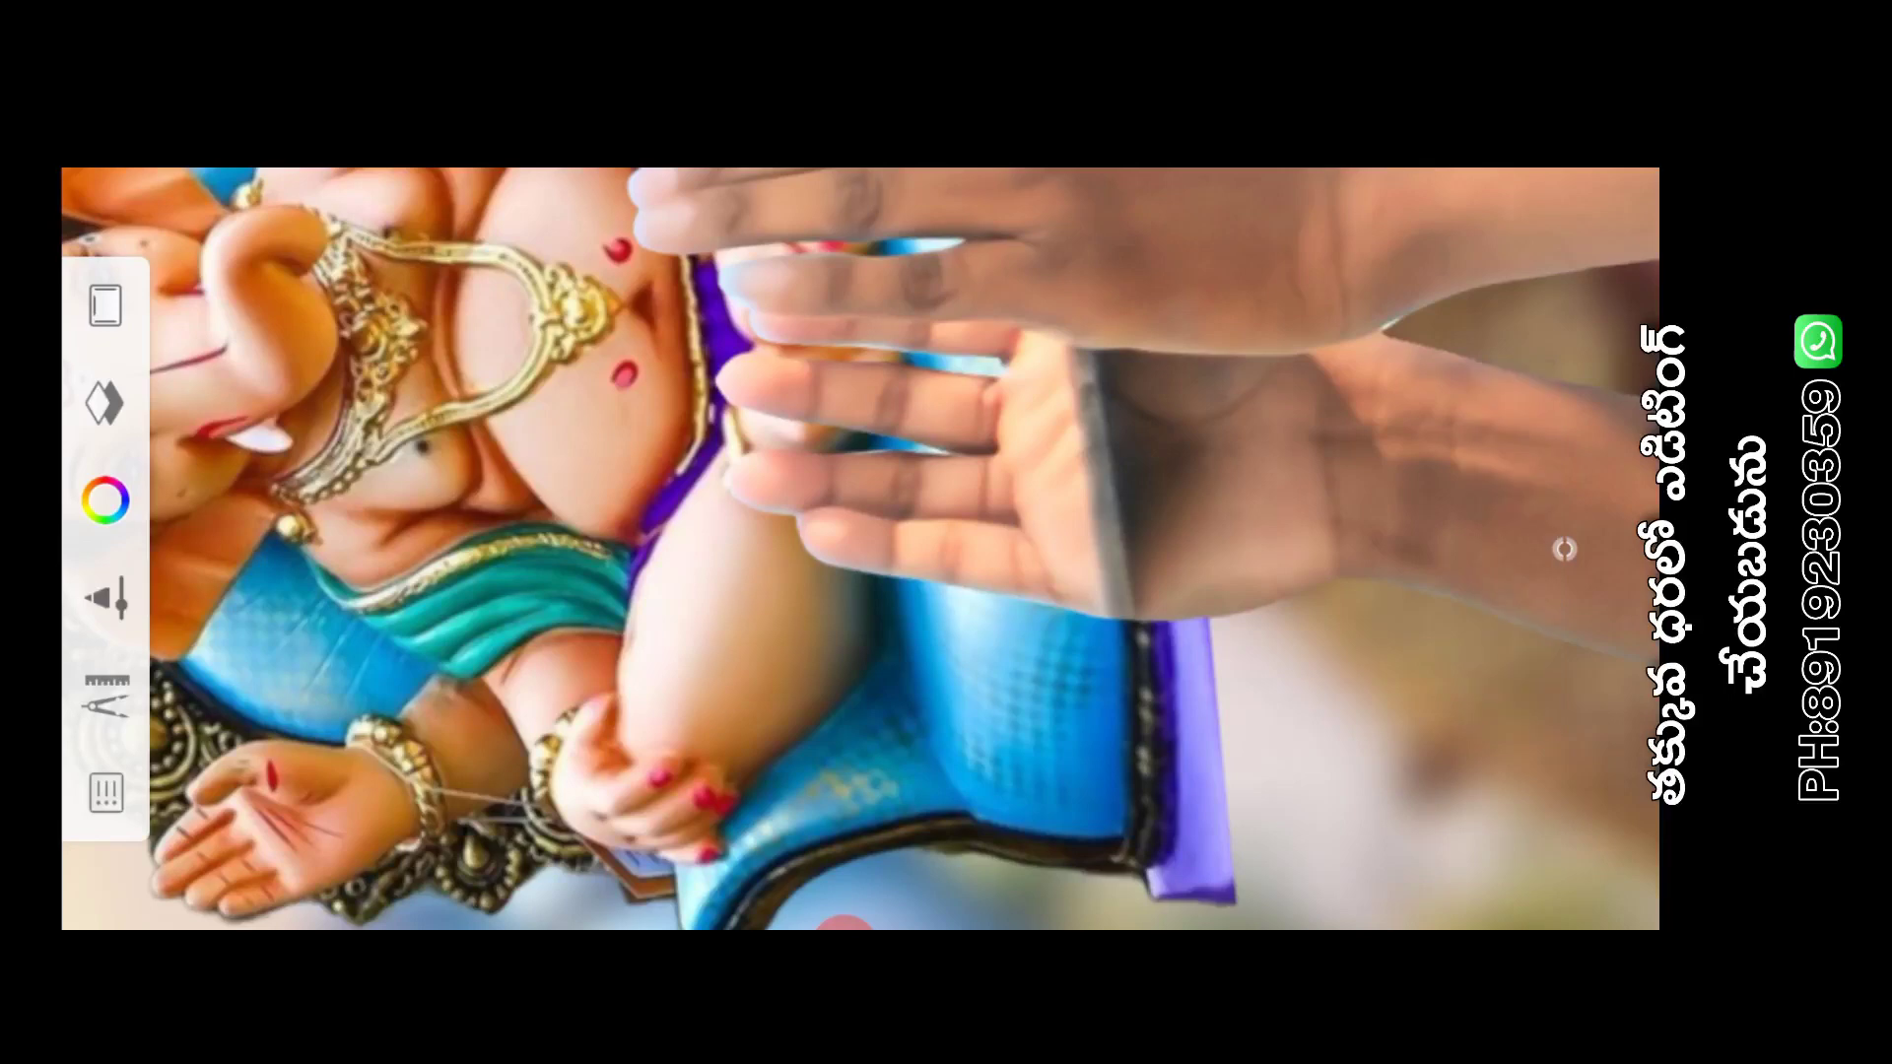
scroll(858, 549, "up", 2)
scroll(857, 549, "up", 1)
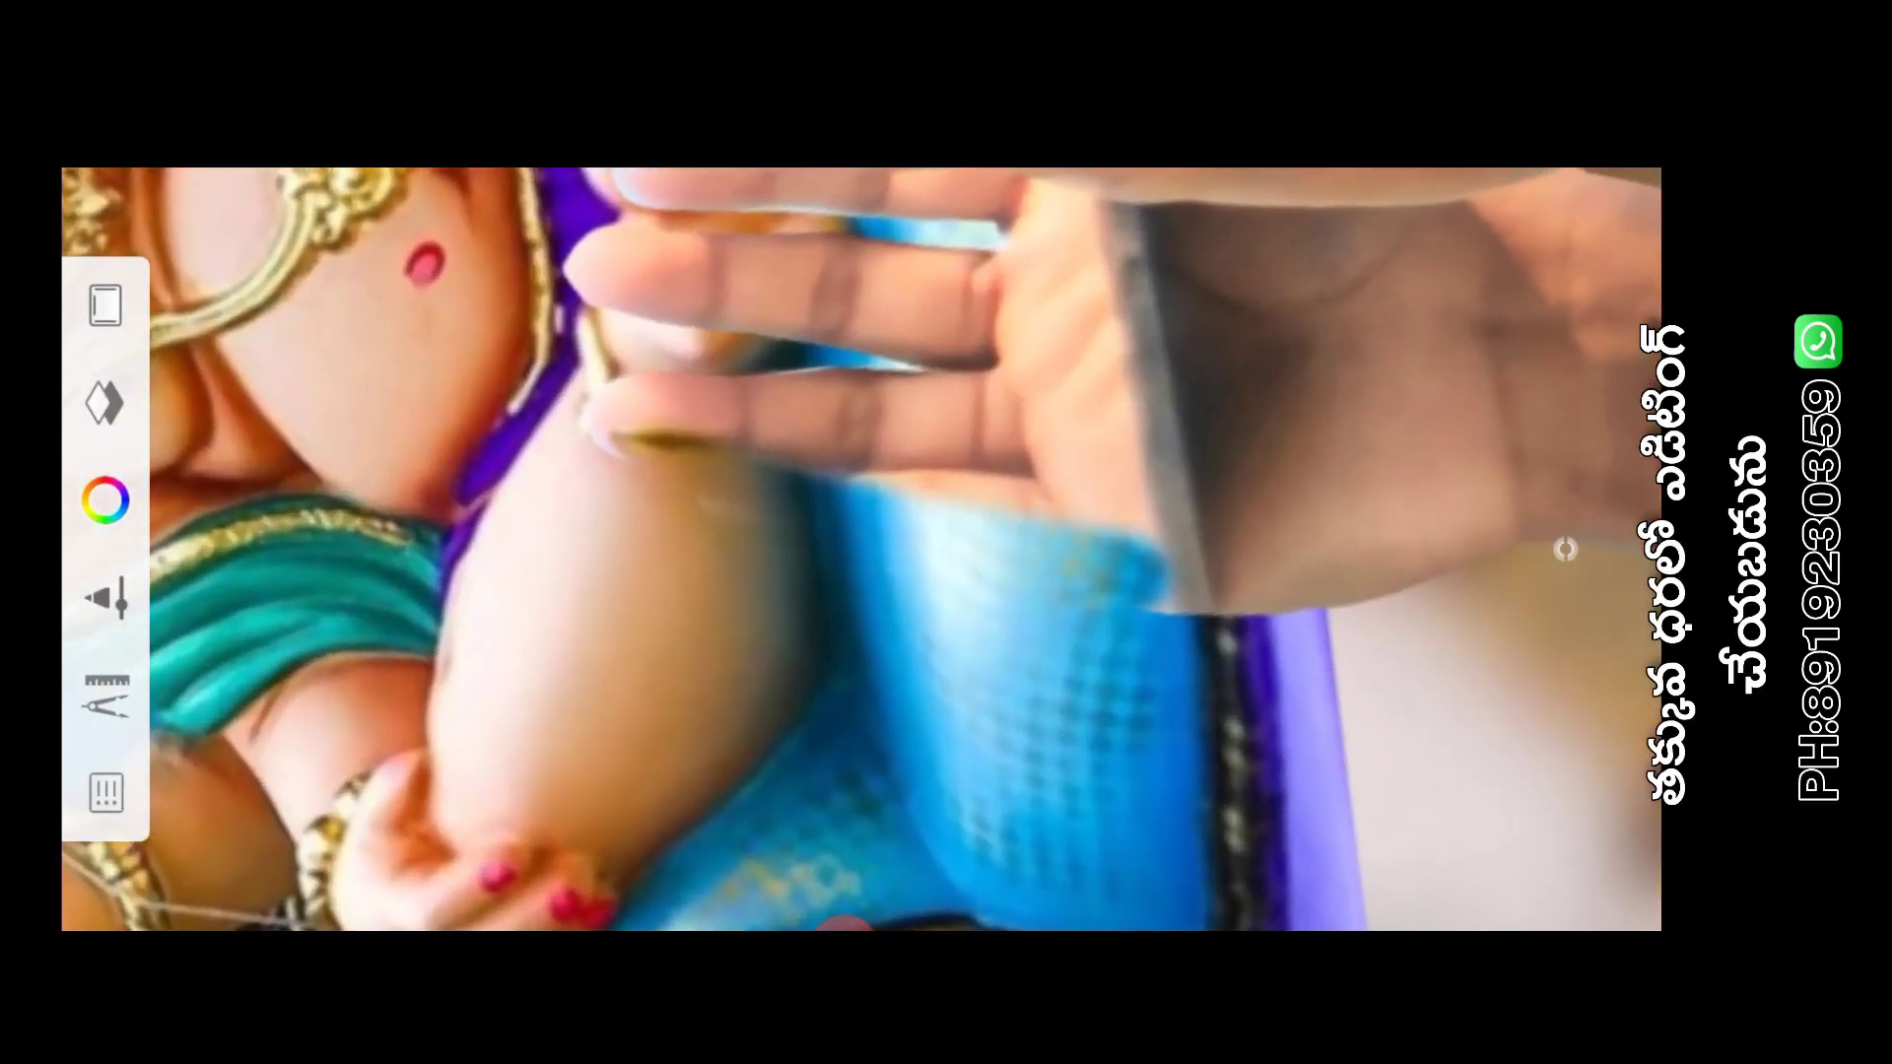
mouse_move(611, 434)
left_mouse_down()
mouse_move(1232, 572)
mouse_move(1271, 473)
left_mouse_up()
left_click_drag(1133, 528, 1291, 591)
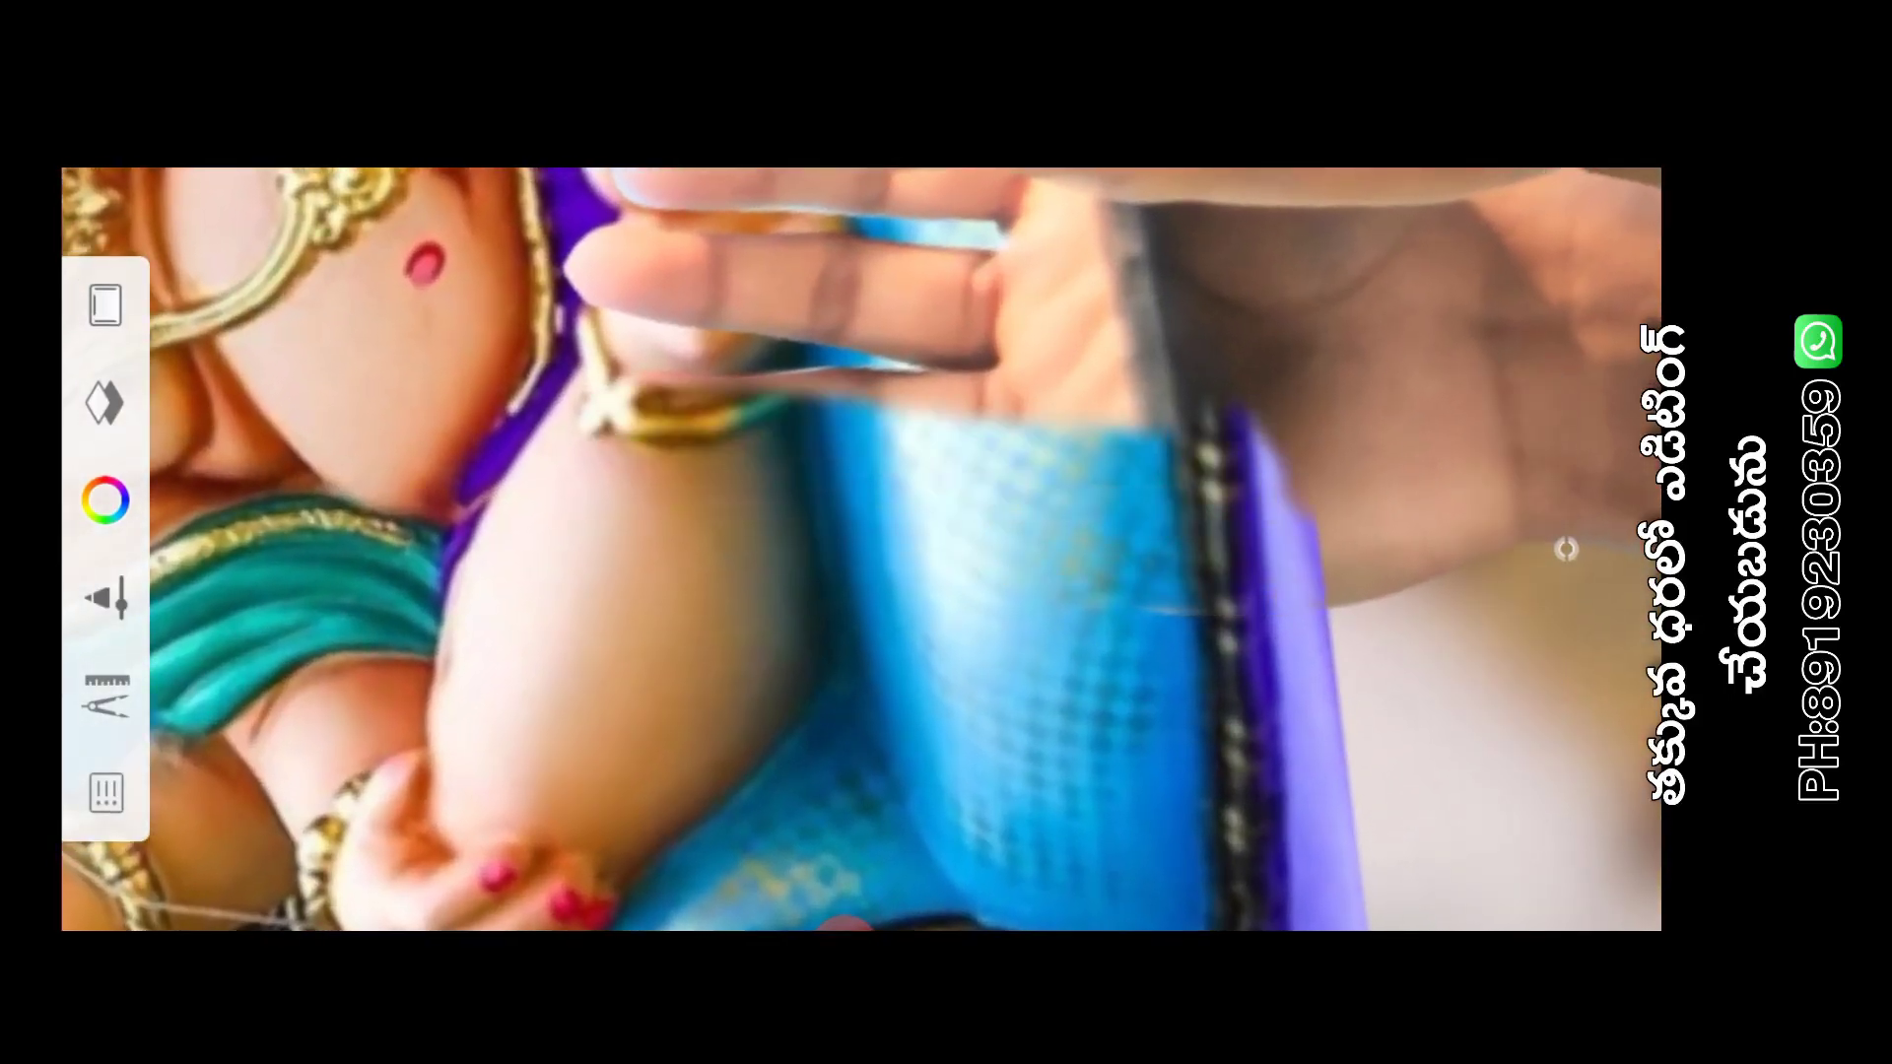
scroll(1567, 549, "up", 1)
left_click_drag(591, 474, 1192, 552)
left_click_drag(591, 562, 1005, 577)
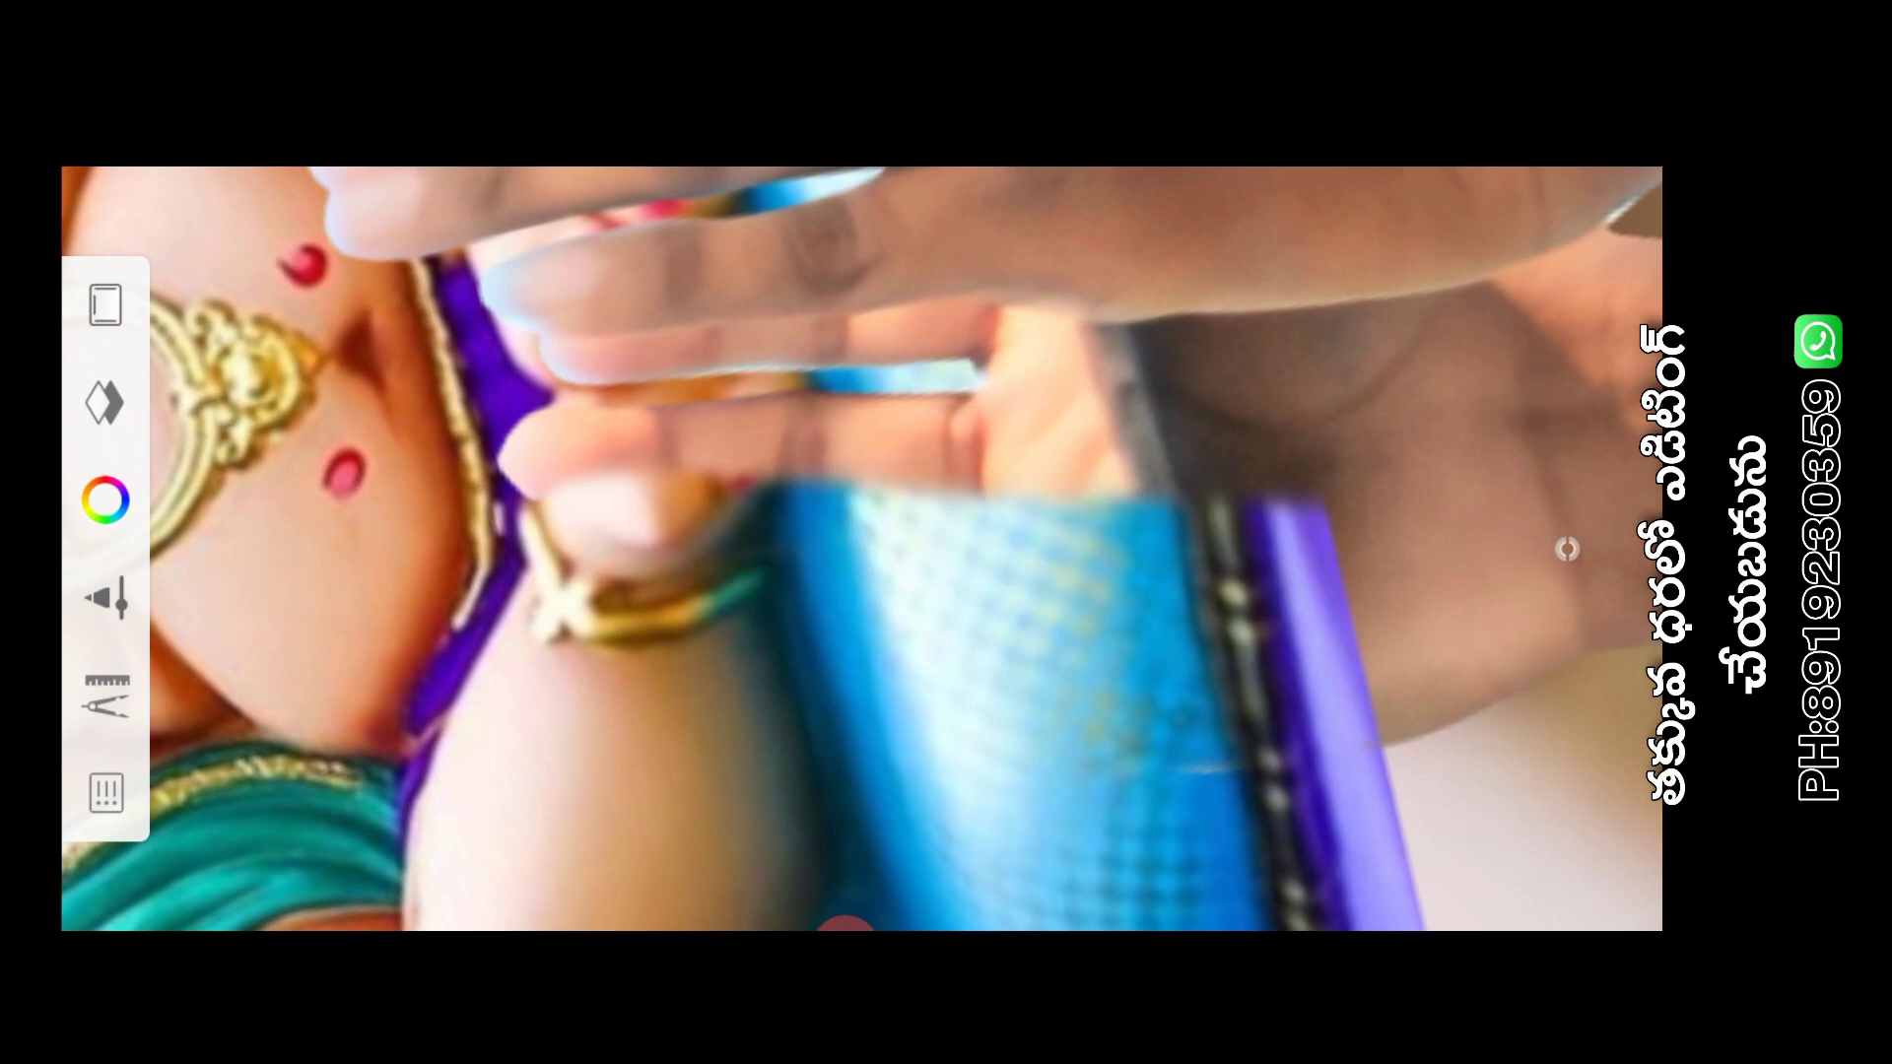
Erase the fingers over the idol's bracelet and blue cloth, then zoom back out
scroll(1567, 549, "up", 3)
mouse_move(385, 458)
left_mouse_down()
mouse_move(739, 464)
mouse_move(838, 522)
left_mouse_up()
left_click_drag(379, 424, 995, 473)
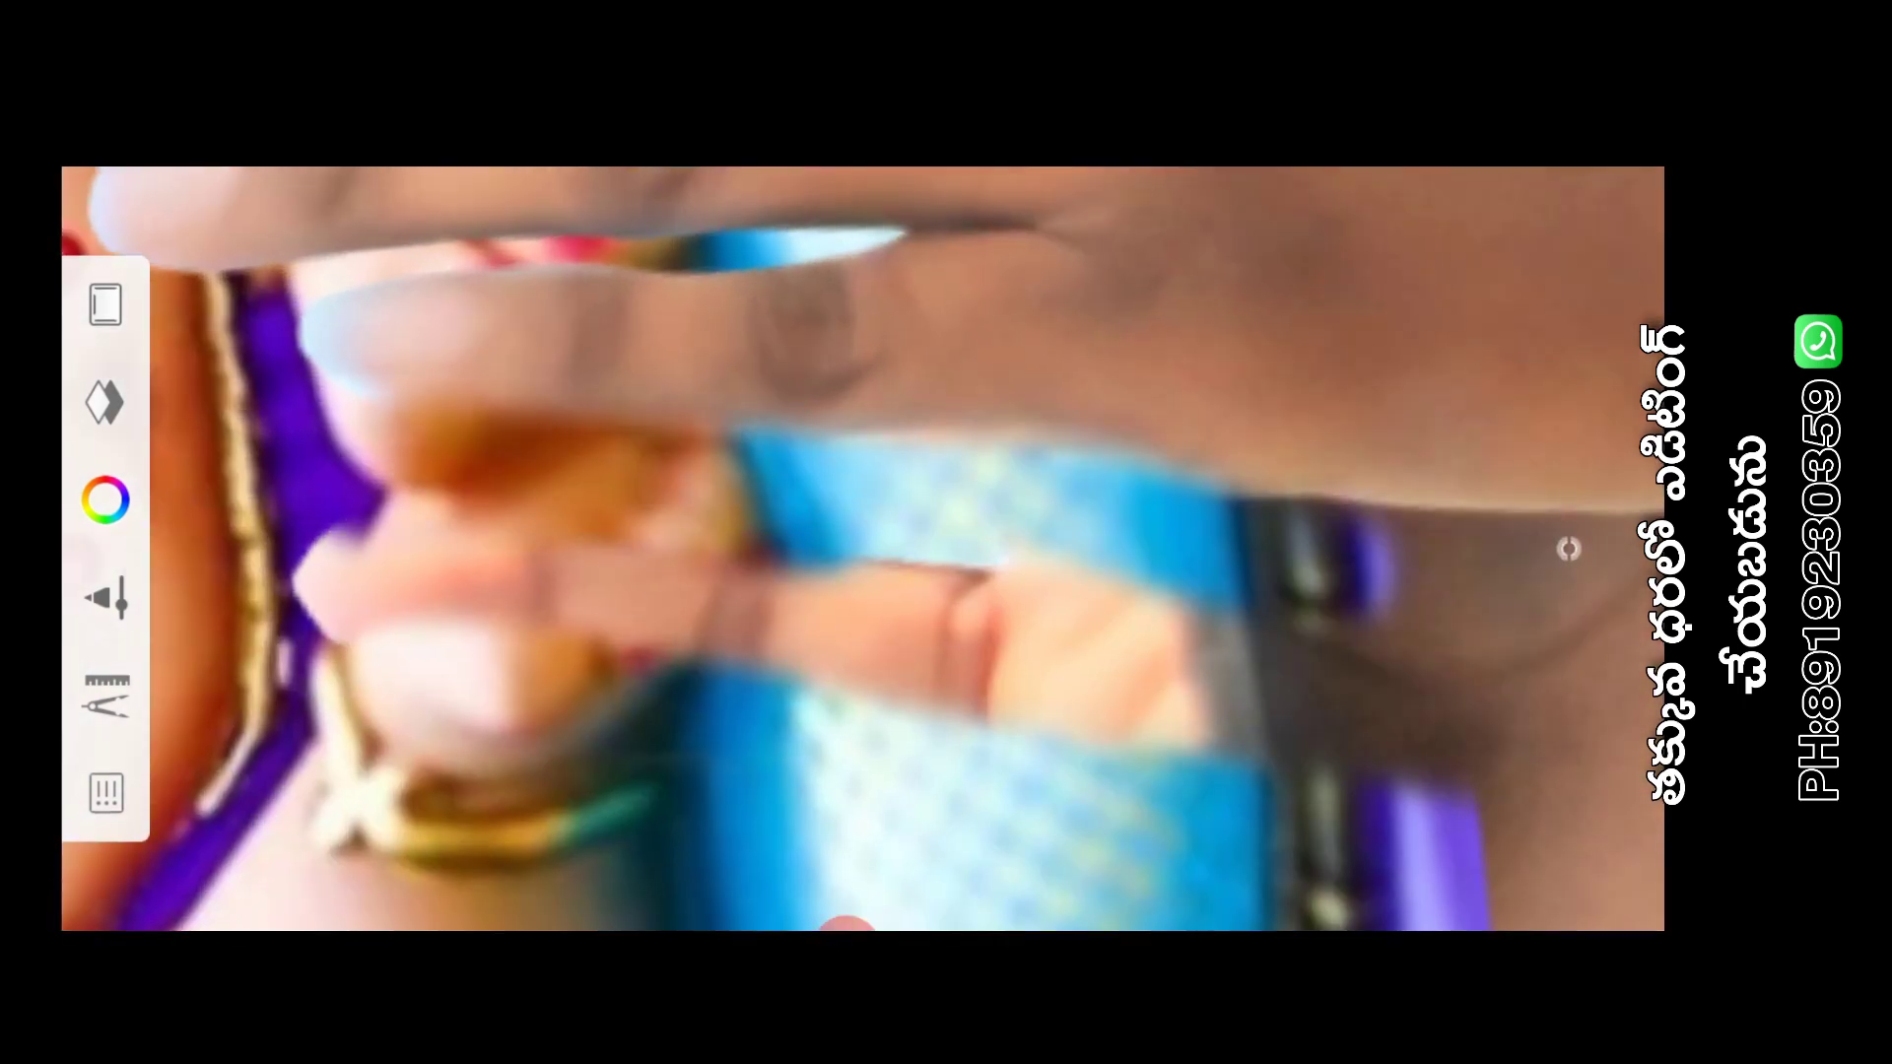
scroll(1568, 549, "down", 3)
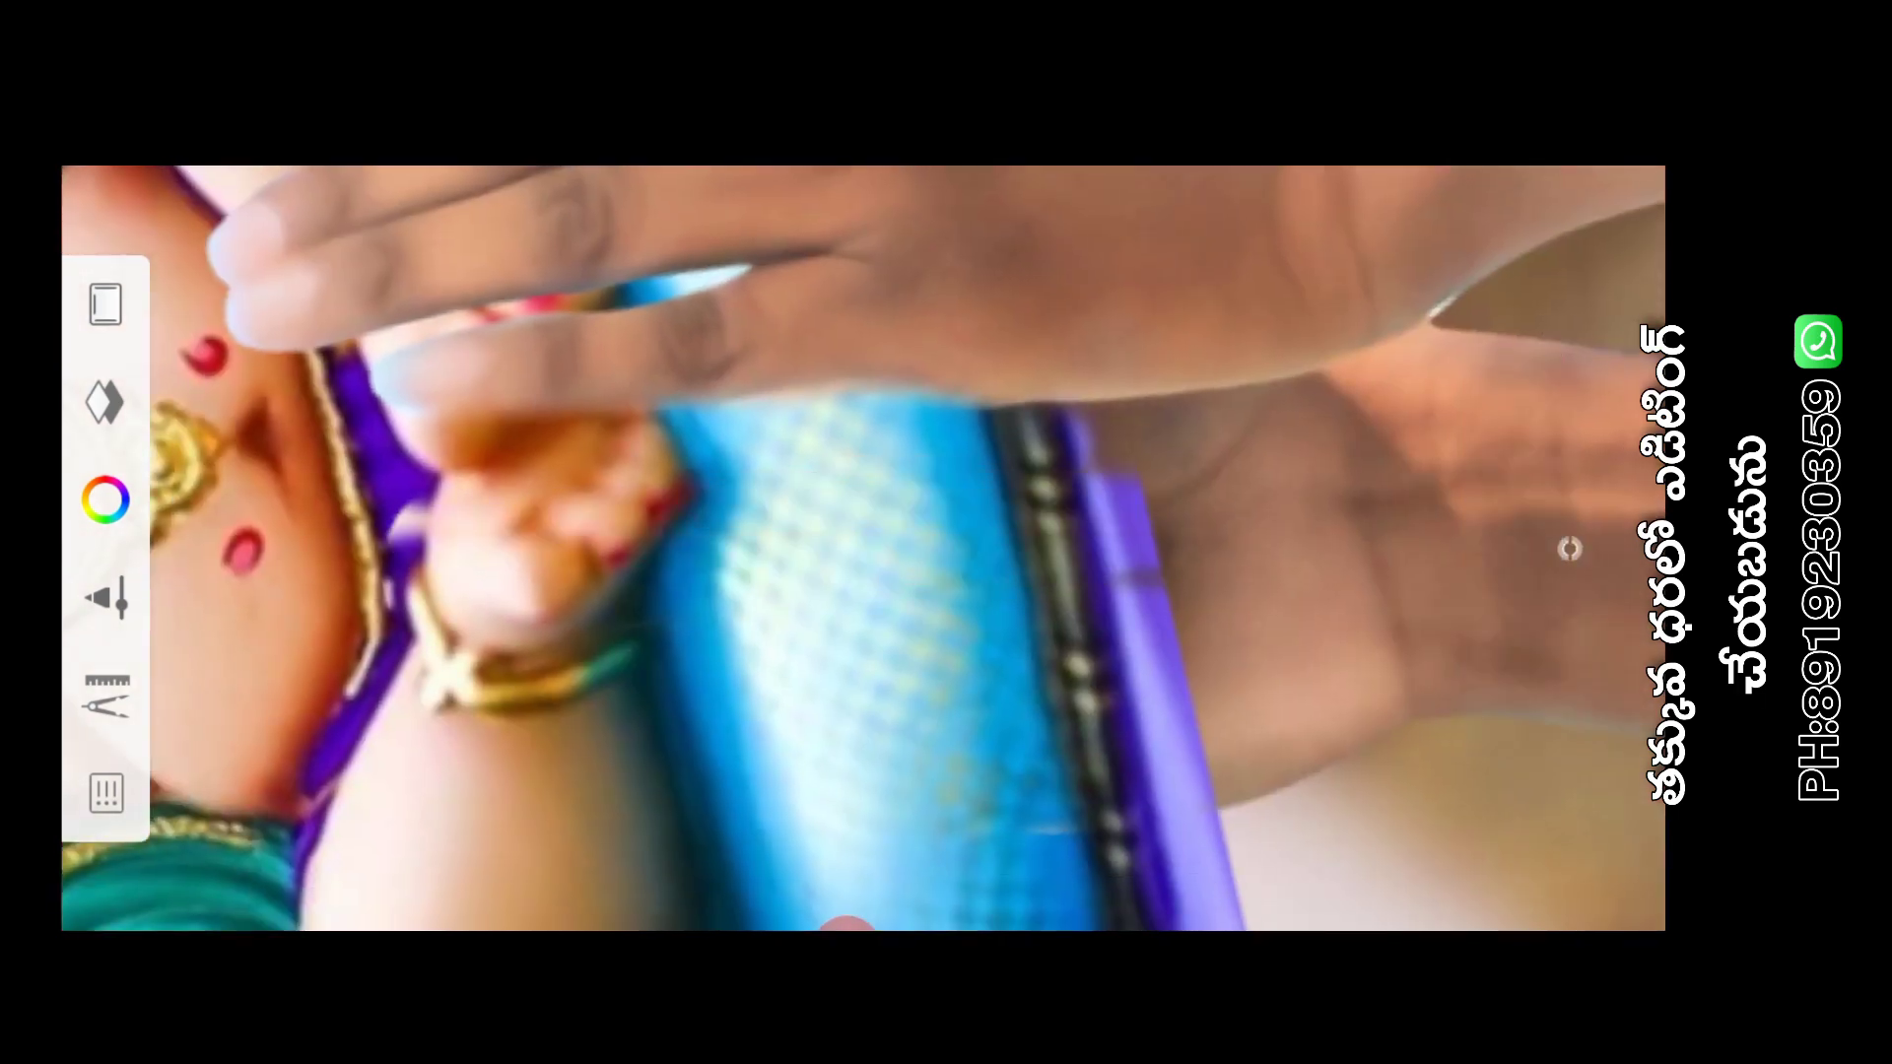
scroll(1571, 549, "down", 2)
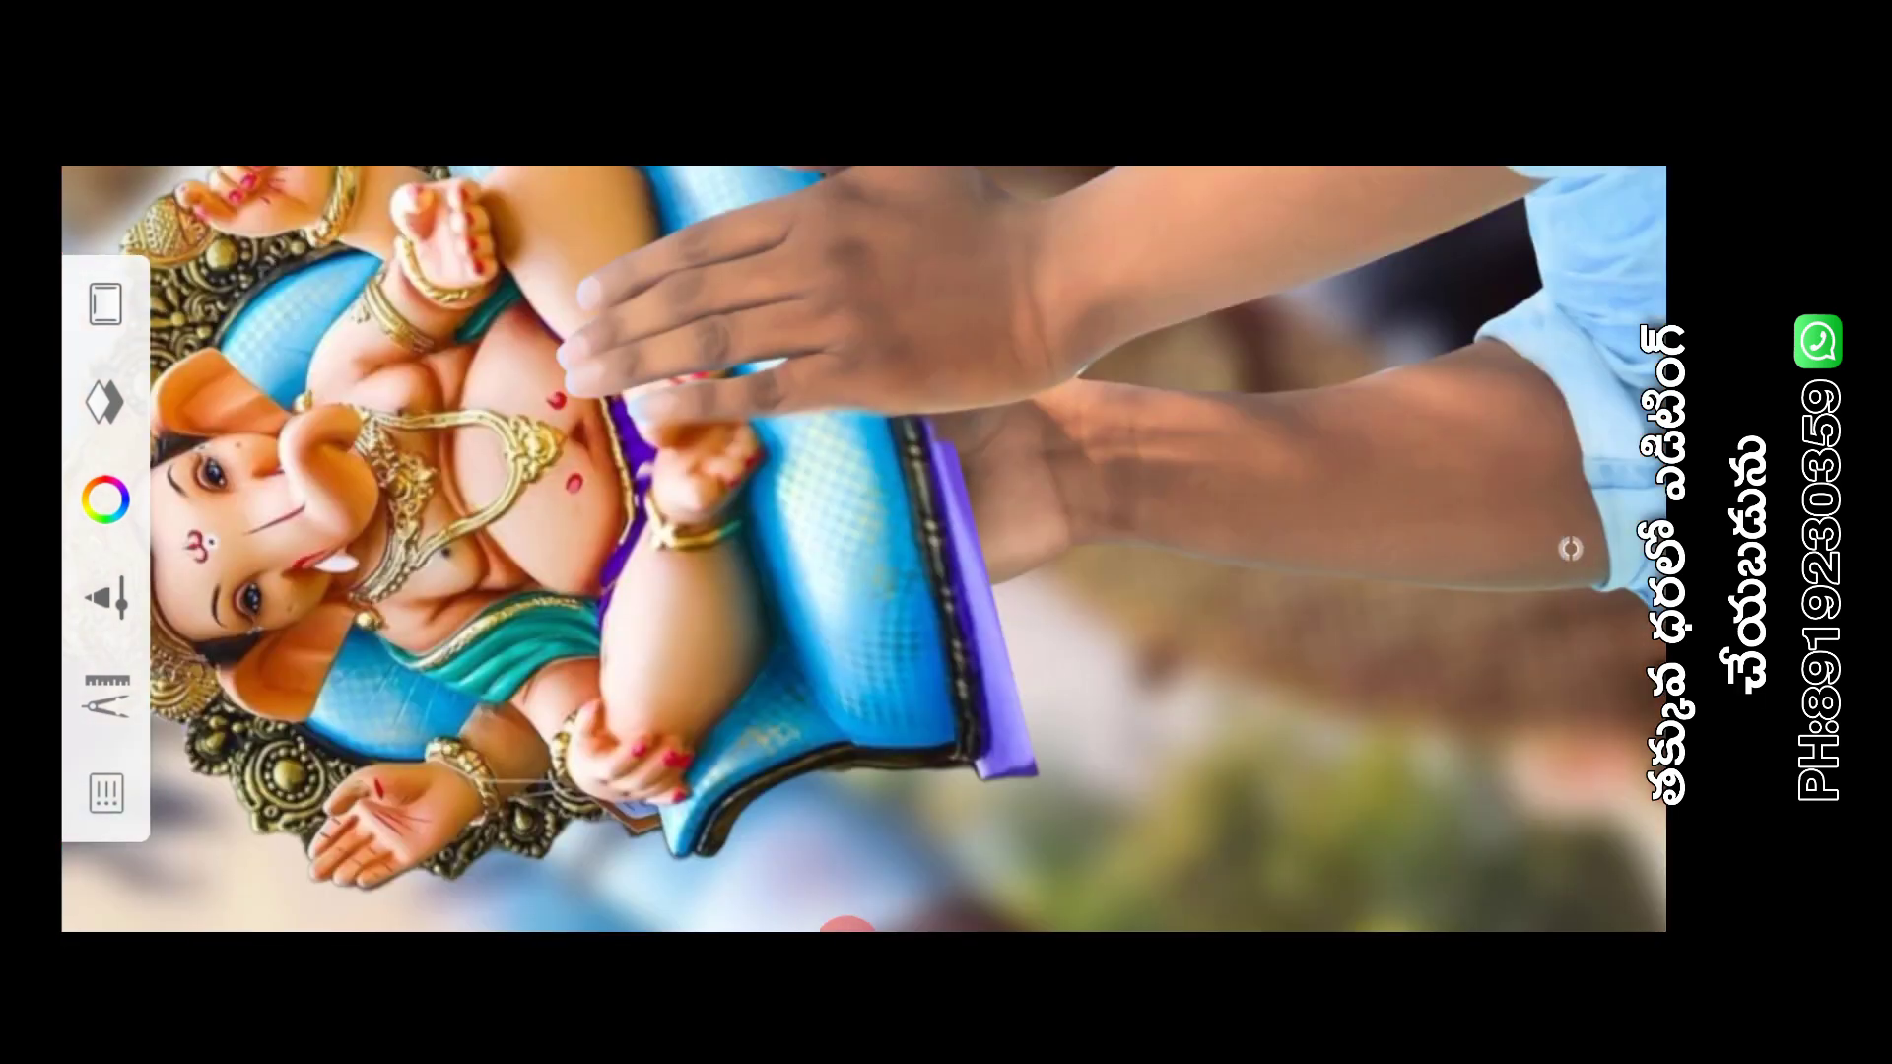
scroll(1570, 549, "down", 5)
scroll(864, 549, "down", 2)
scroll(864, 549, "down", 1)
scroll(865, 549, "down", 1)
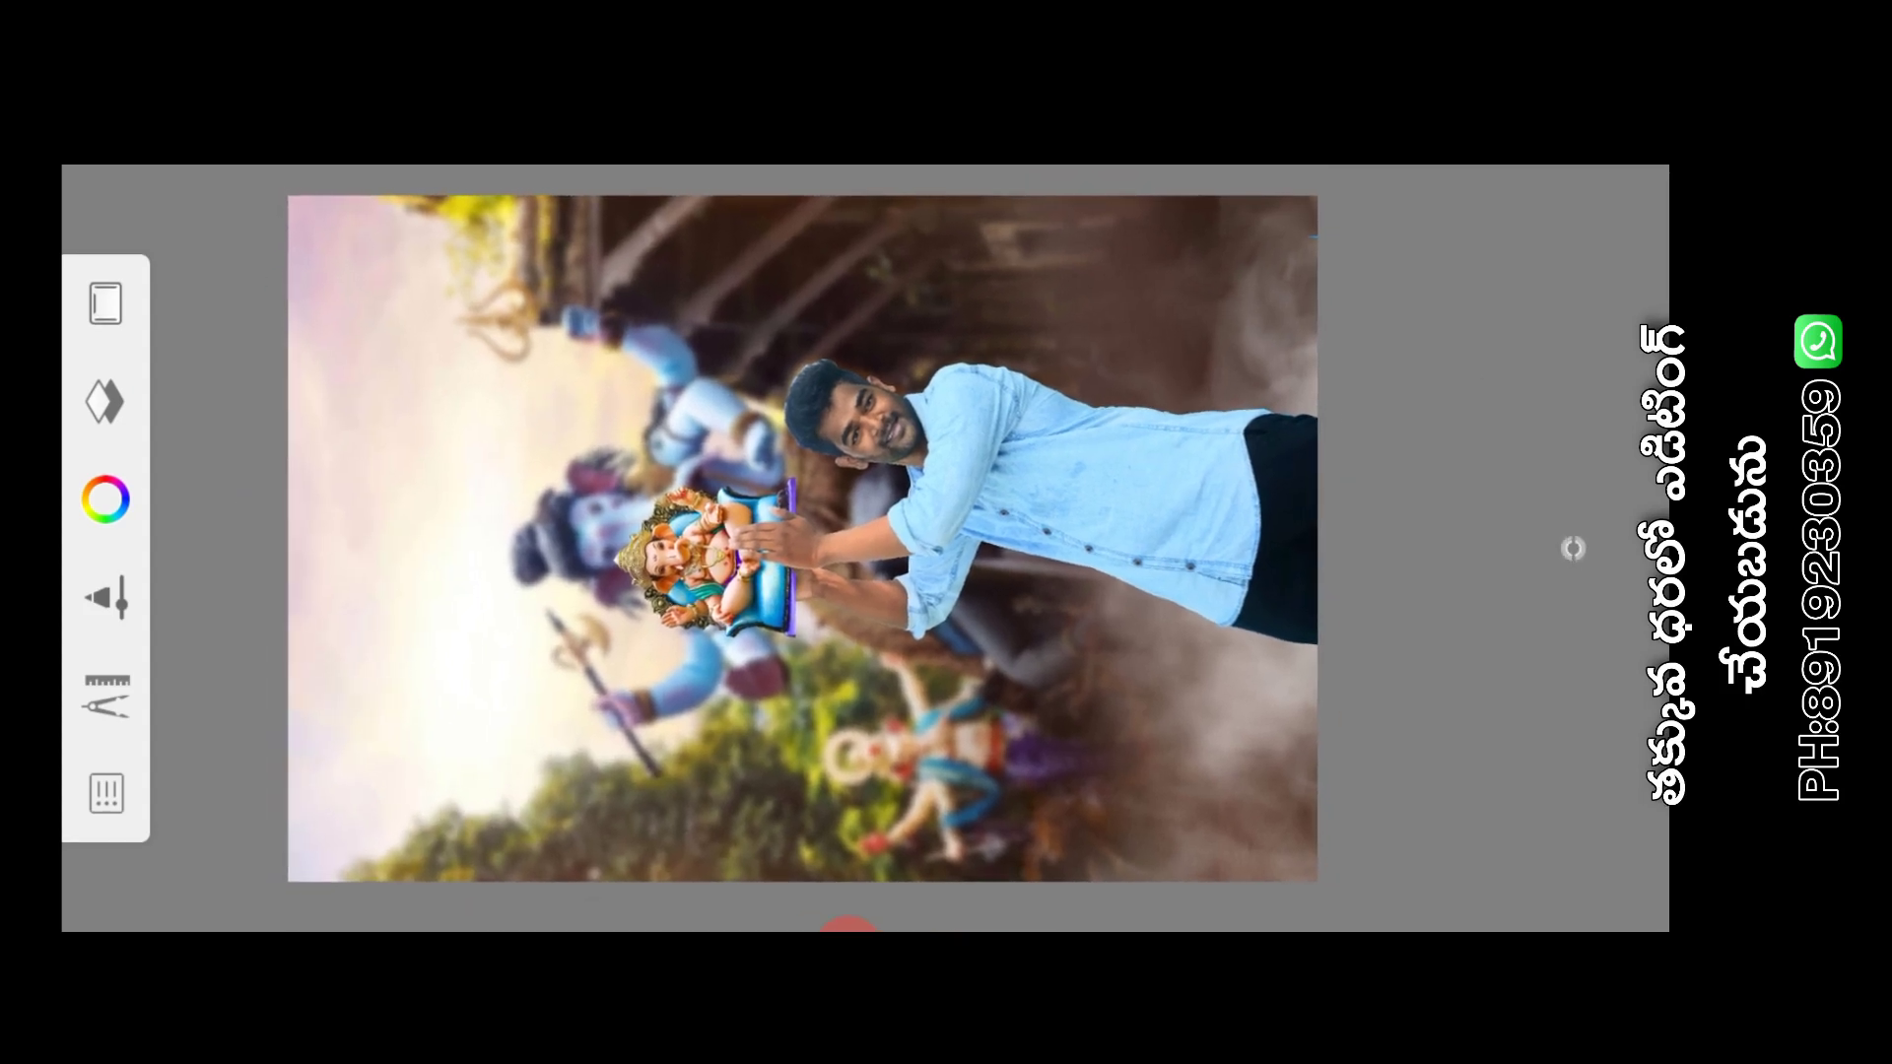
Add a blank layer at the top of the stack and reselect the man's layer
scroll(1573, 549, "down", 1)
scroll(1573, 549, "down", 1)
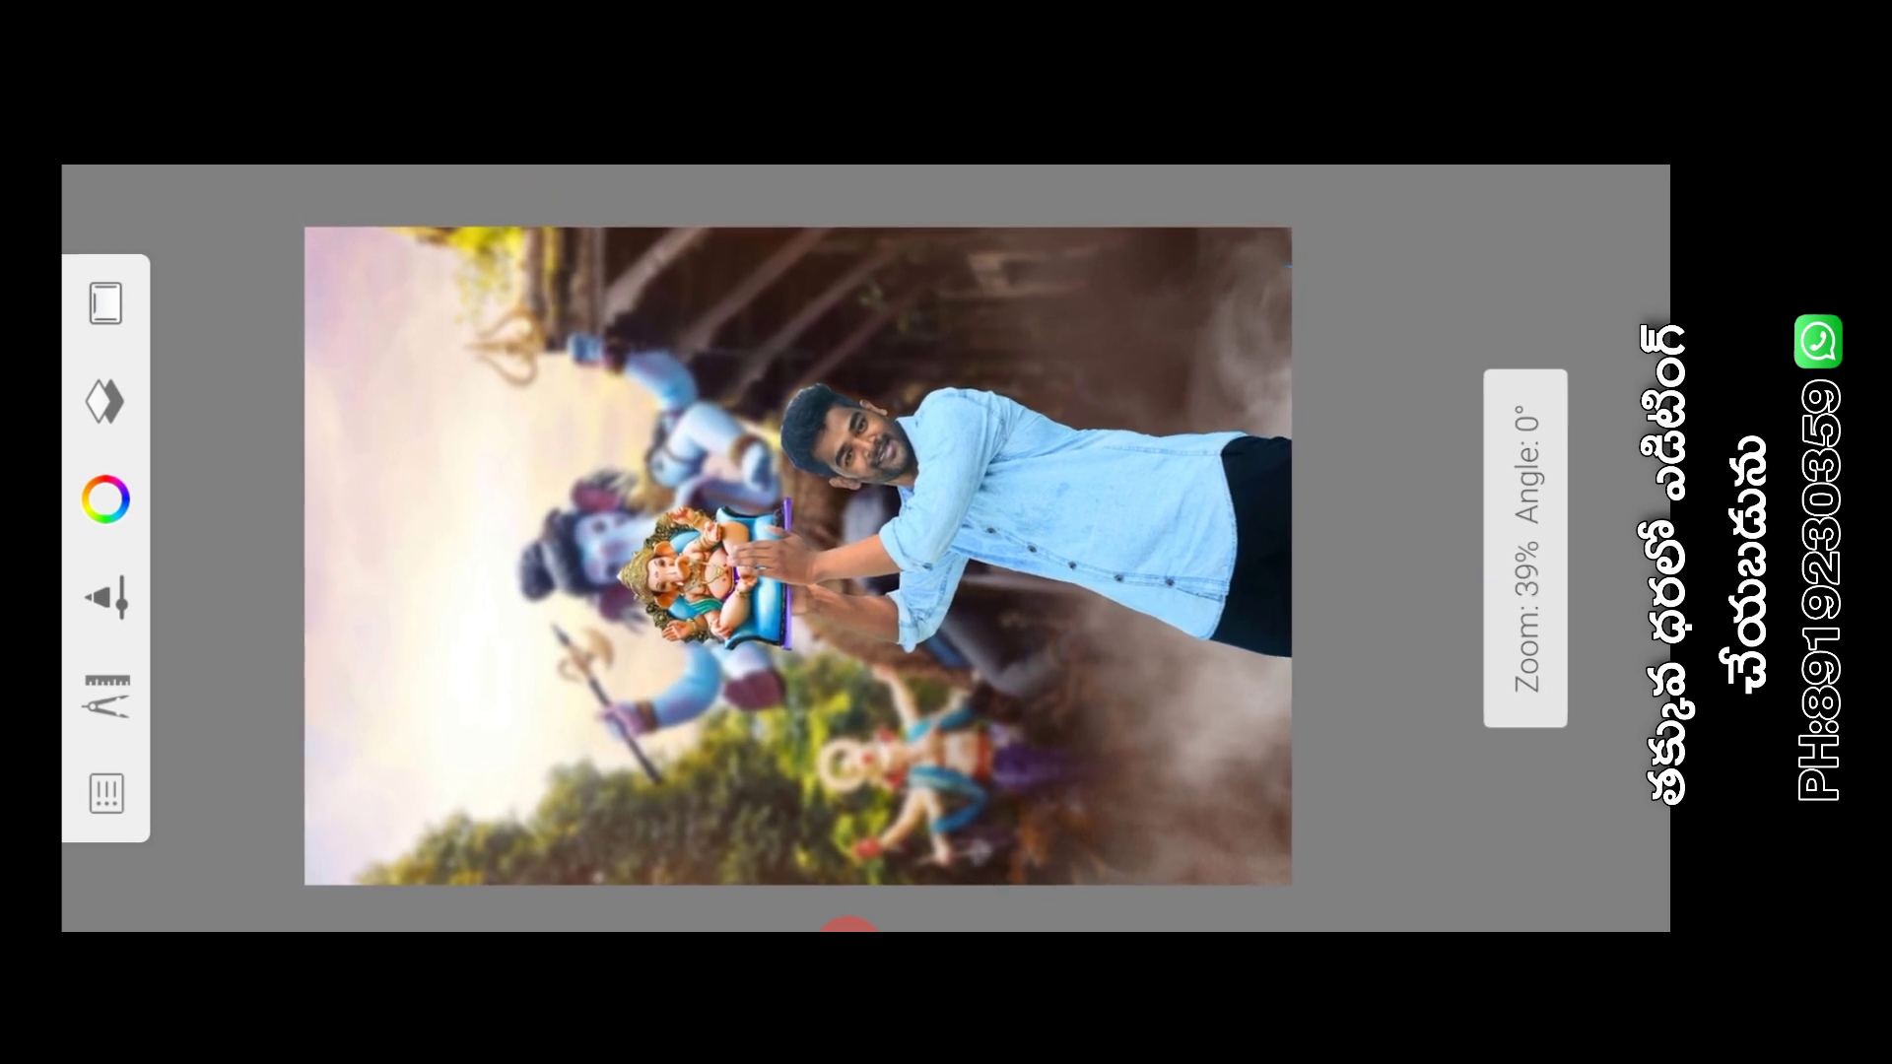
left_click(106, 401)
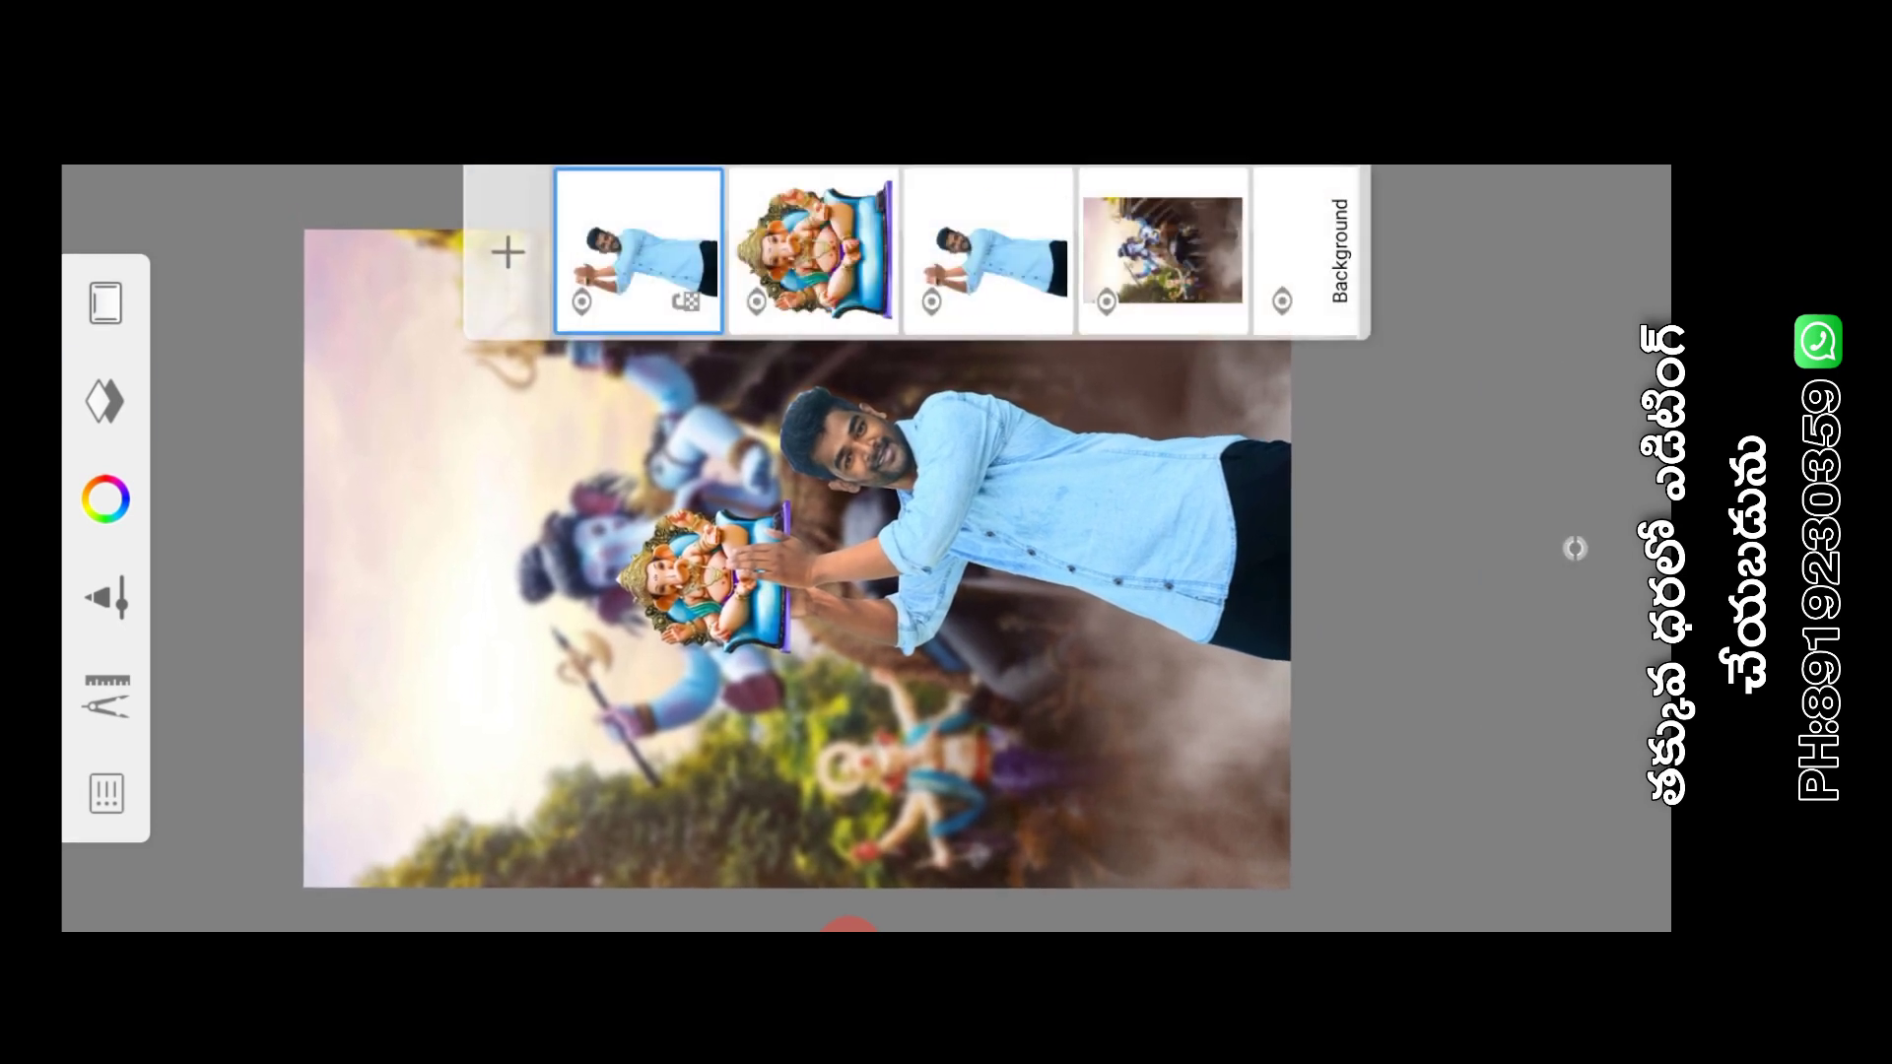
left_click(508, 253)
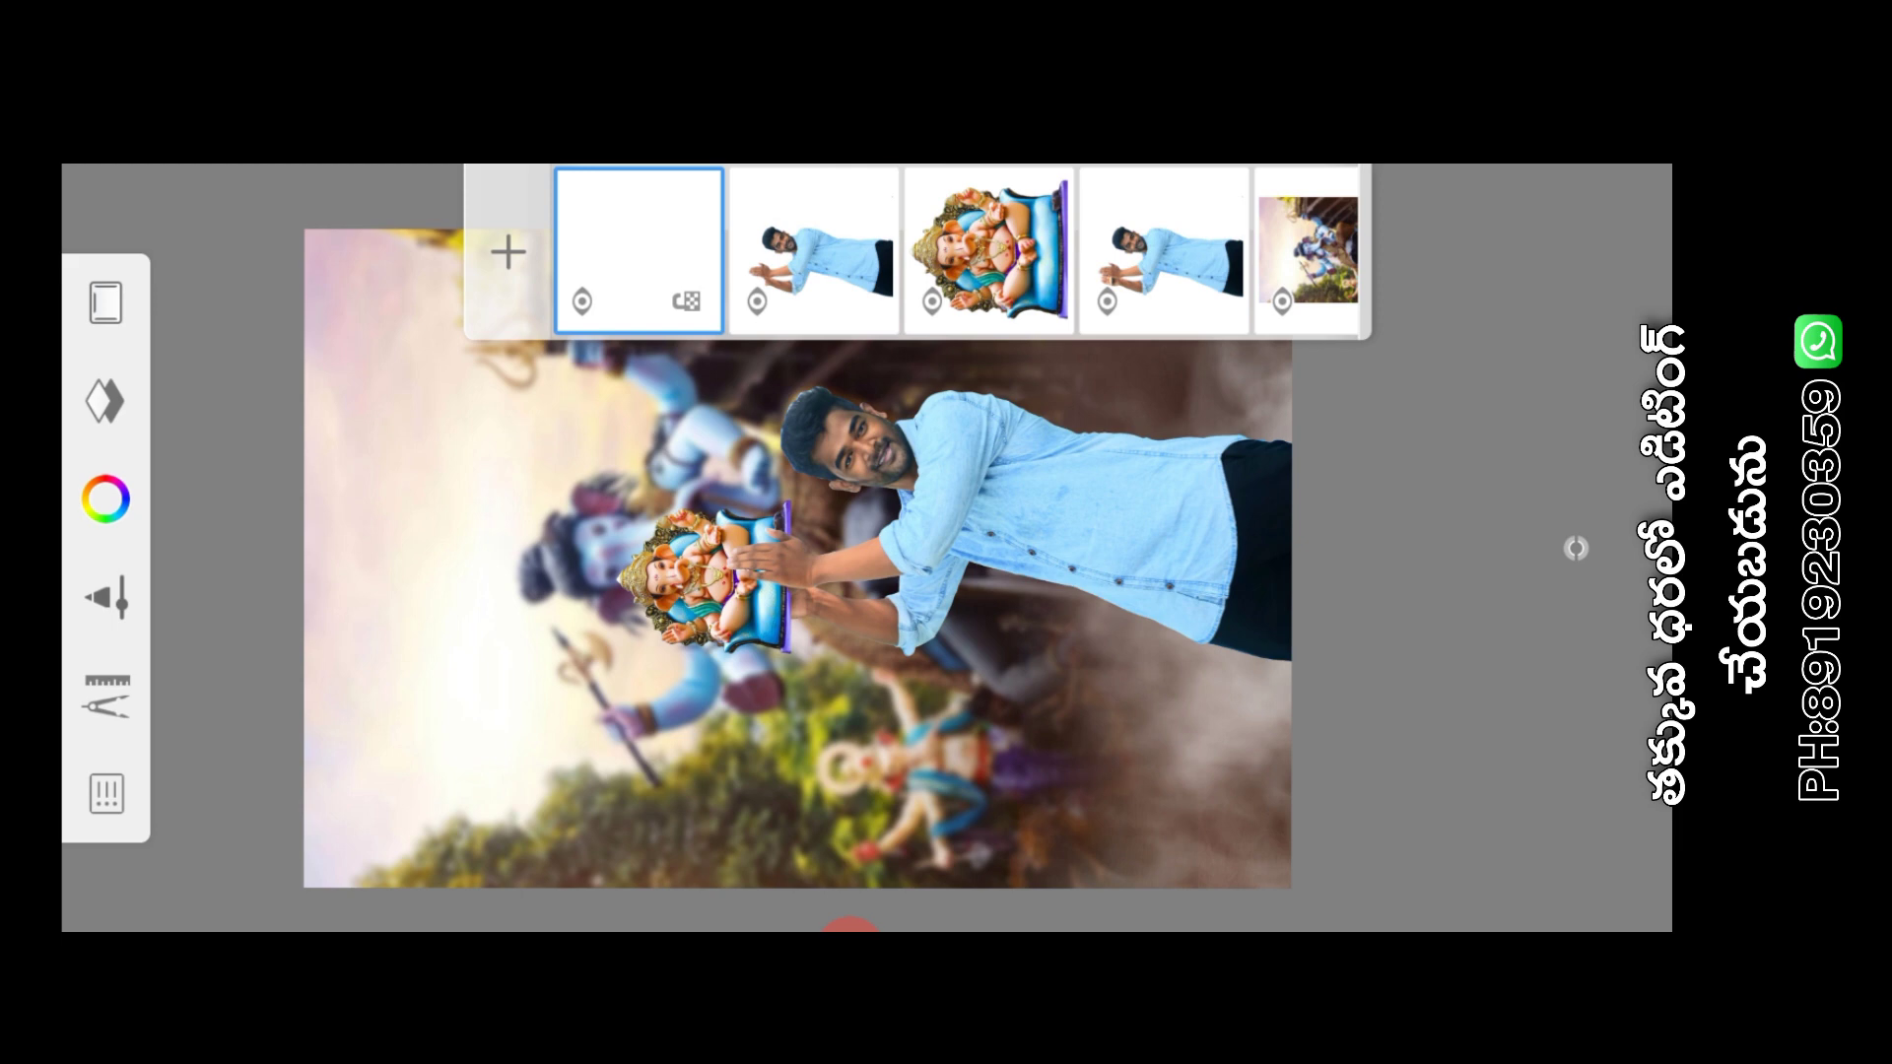
left_click(815, 251)
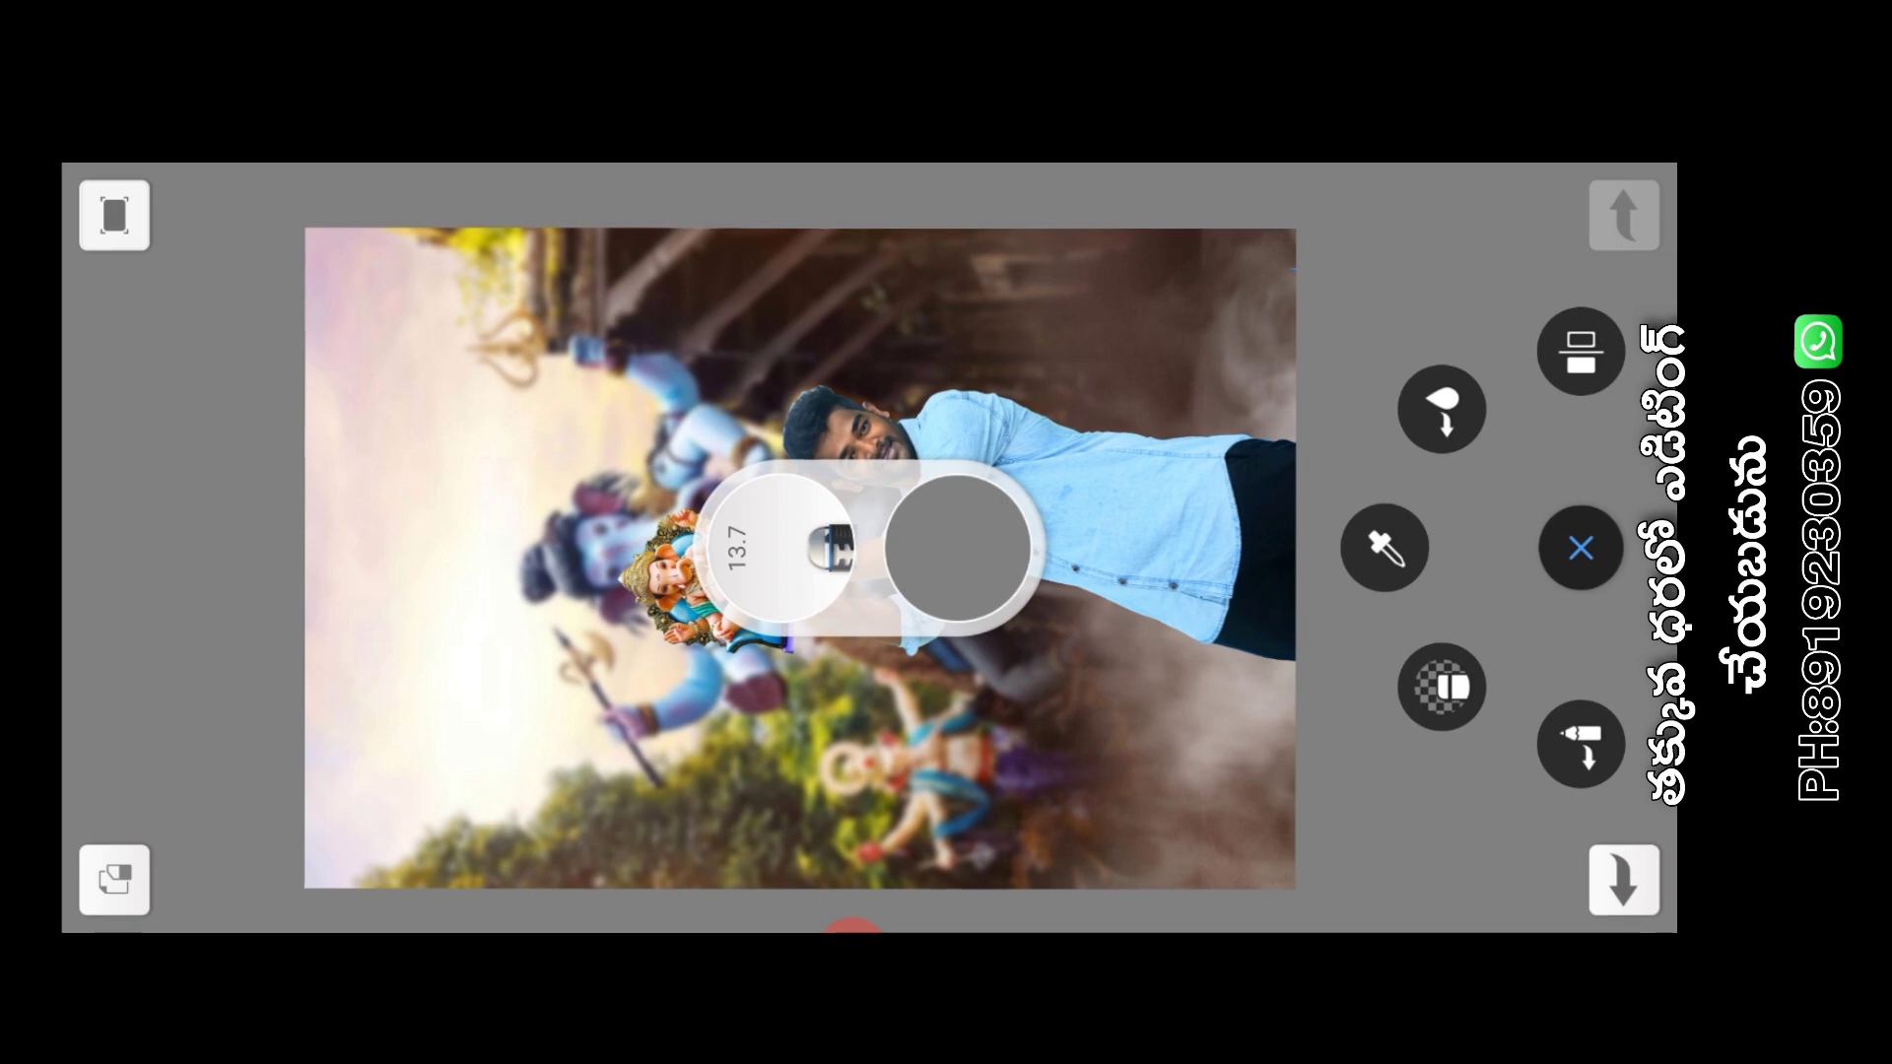
Select the Hair brush from the Artist brush set
left_click(831, 548)
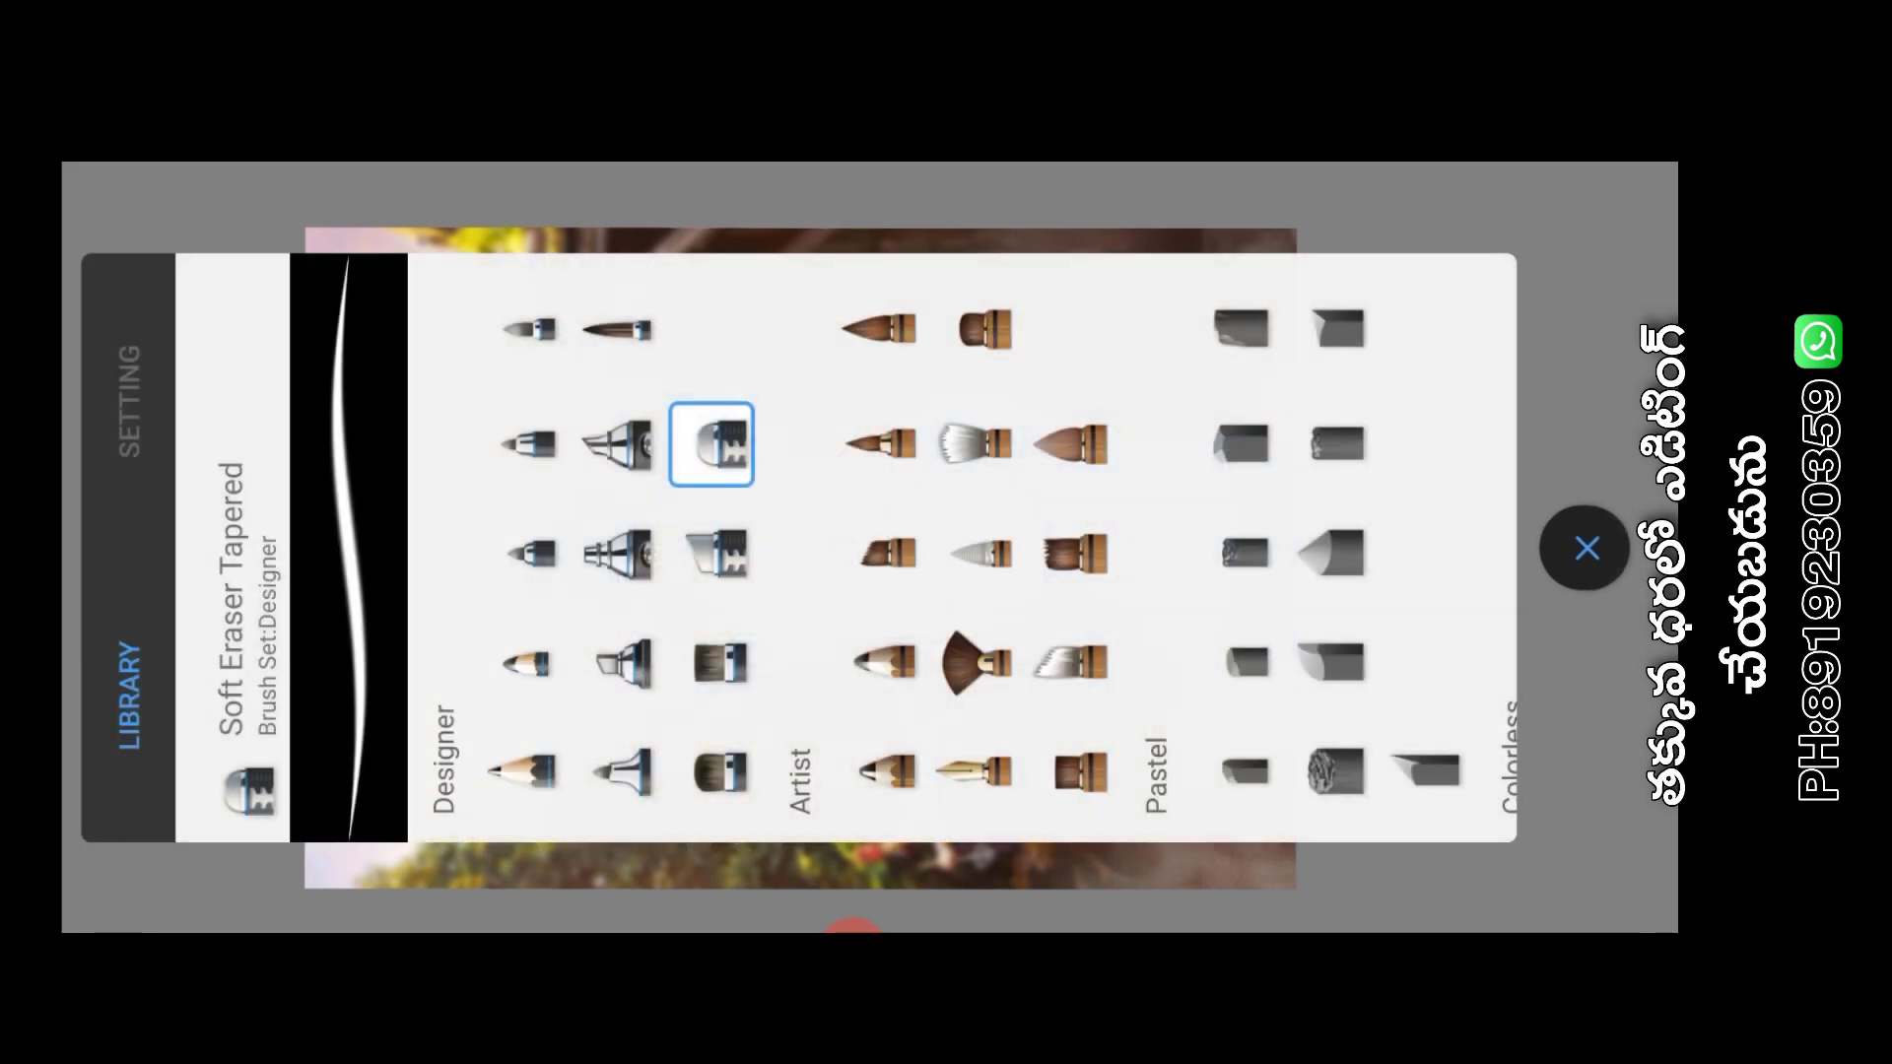
left_click(1068, 662)
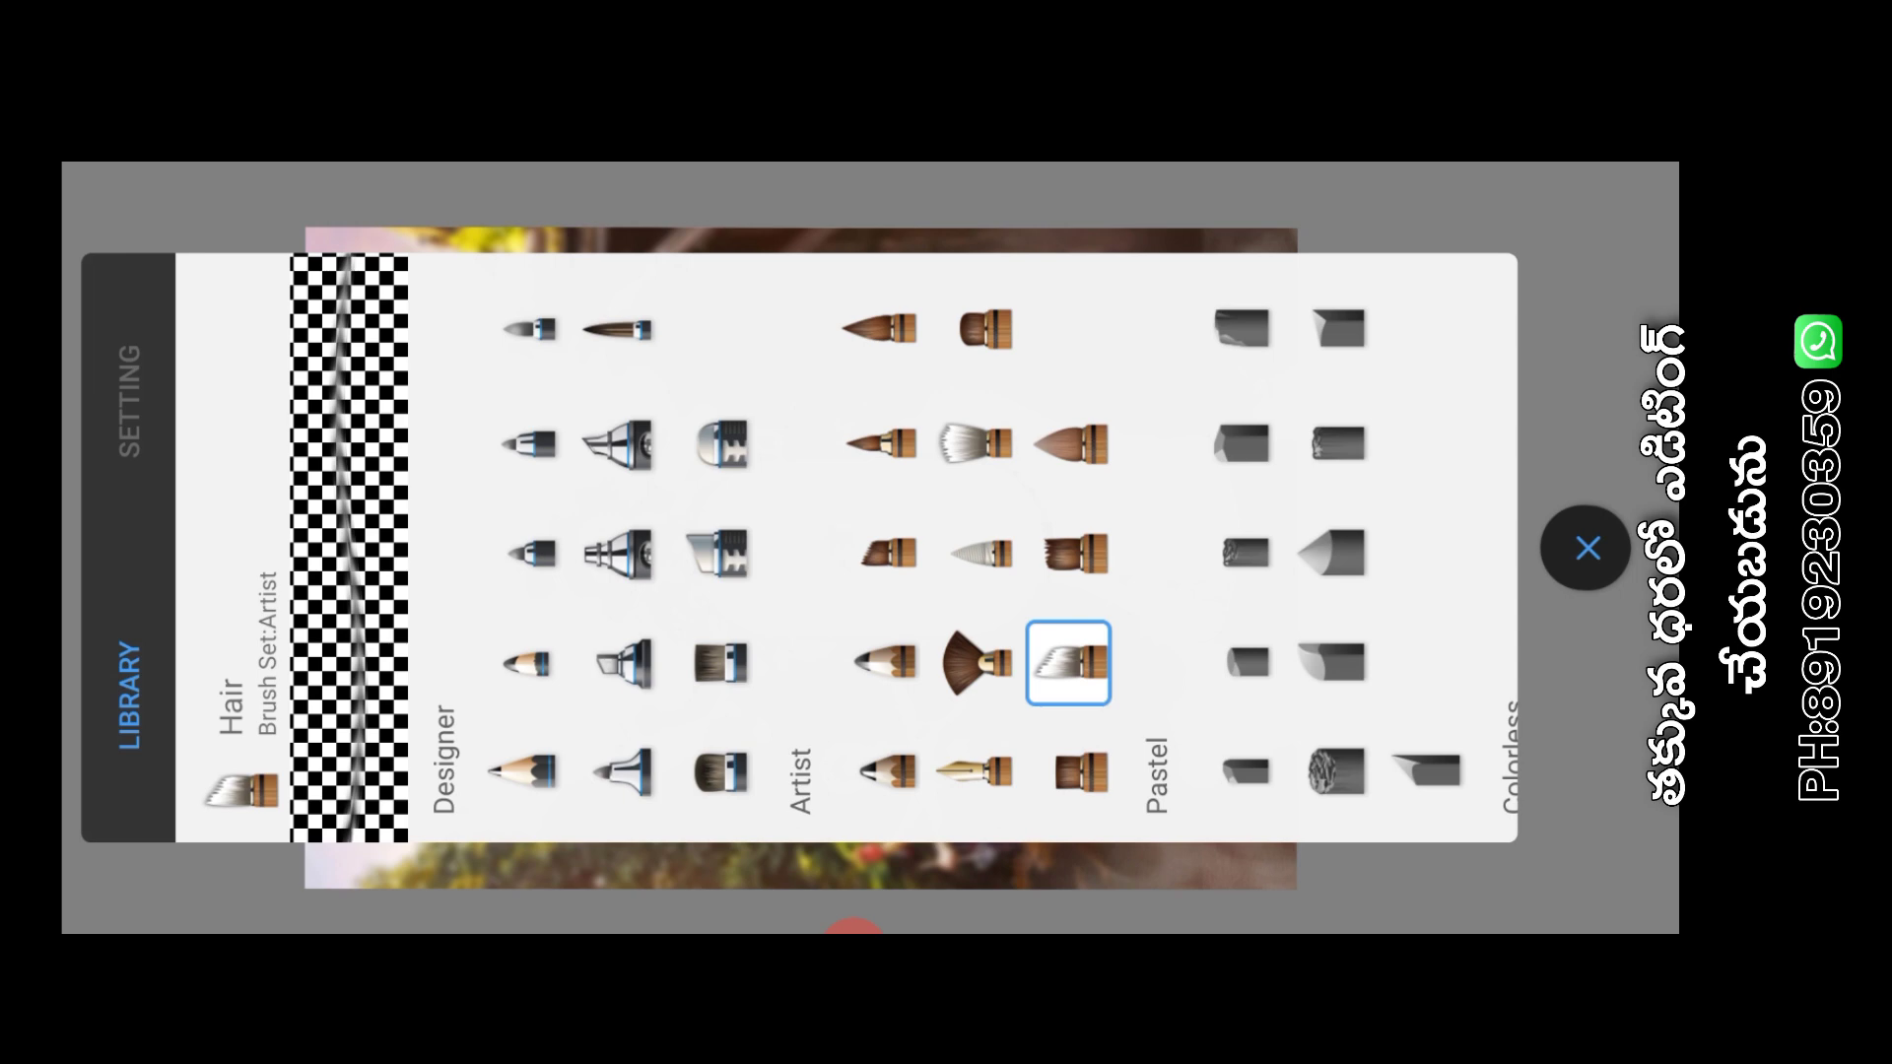
left_click(1588, 548)
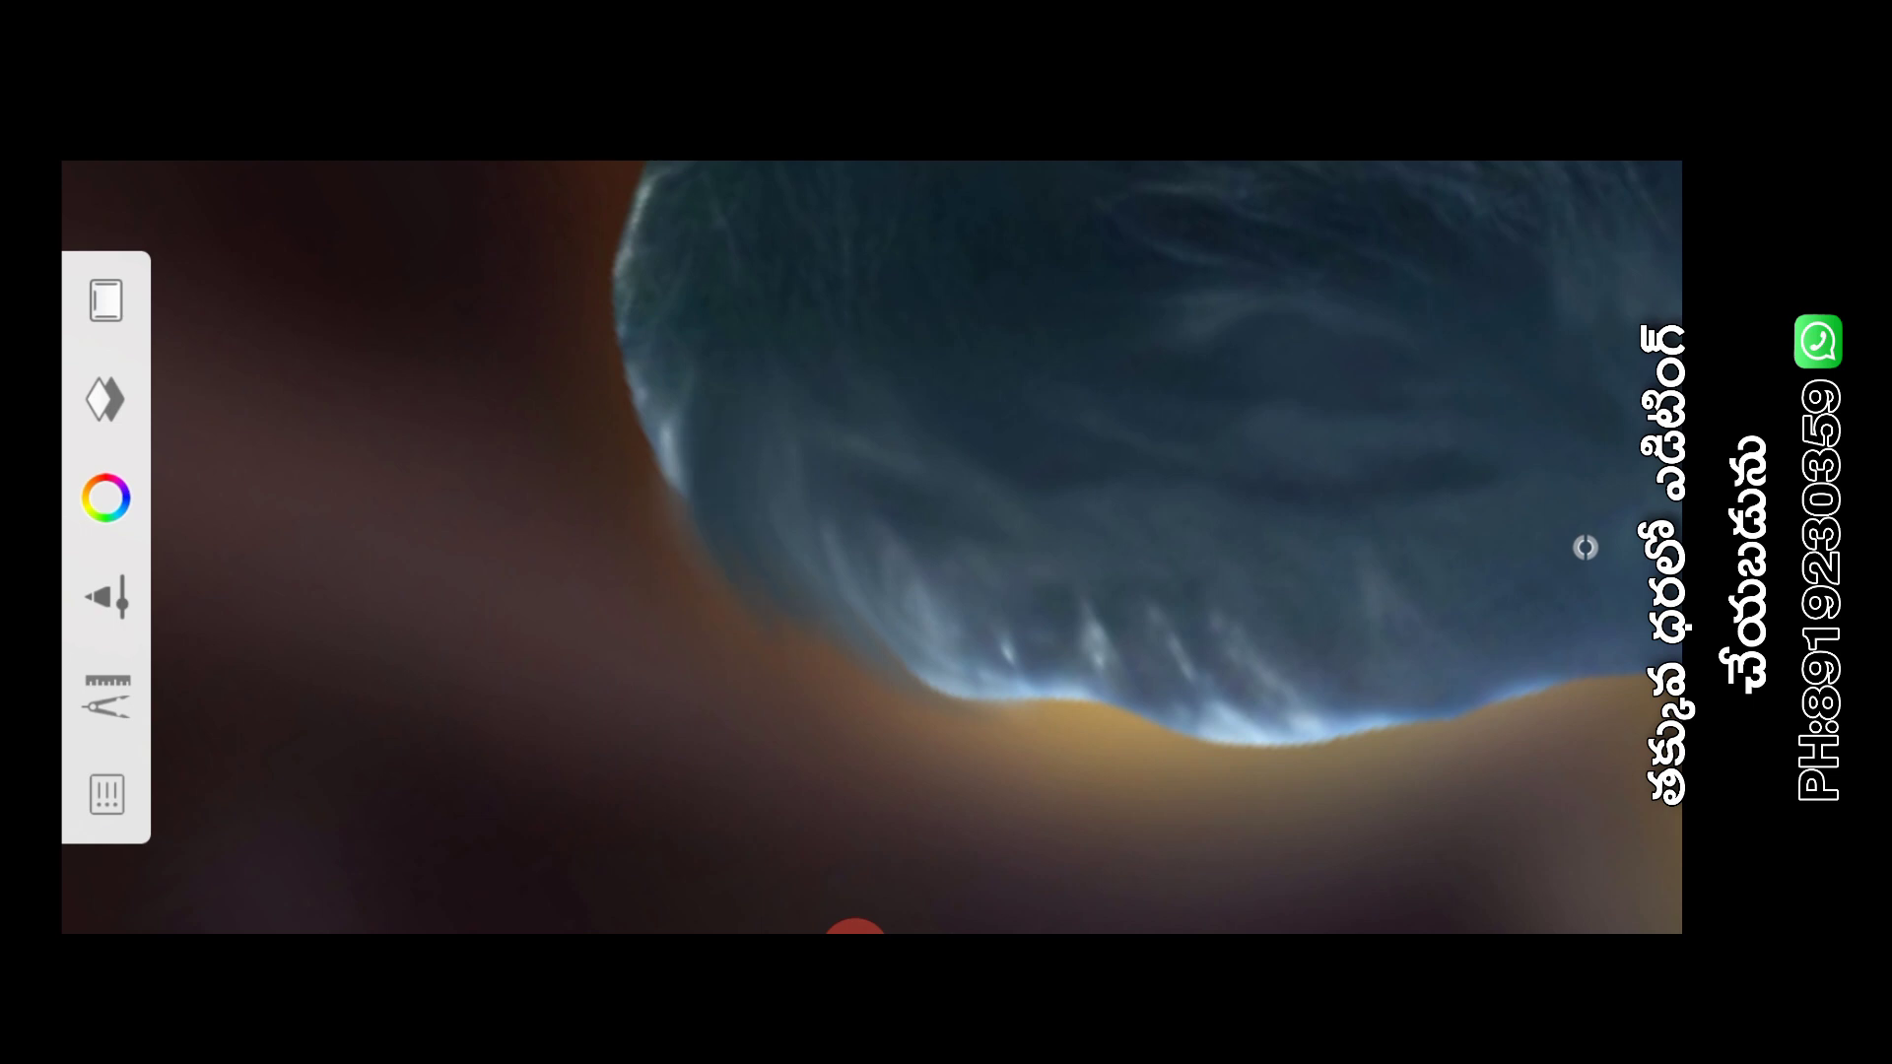
Paint fine hair strands along the lower hair edge to soften the cut-out
left_click_drag(887, 552, 1055, 714)
left_click_drag(917, 631, 1103, 754)
left_click_drag(961, 680, 1143, 759)
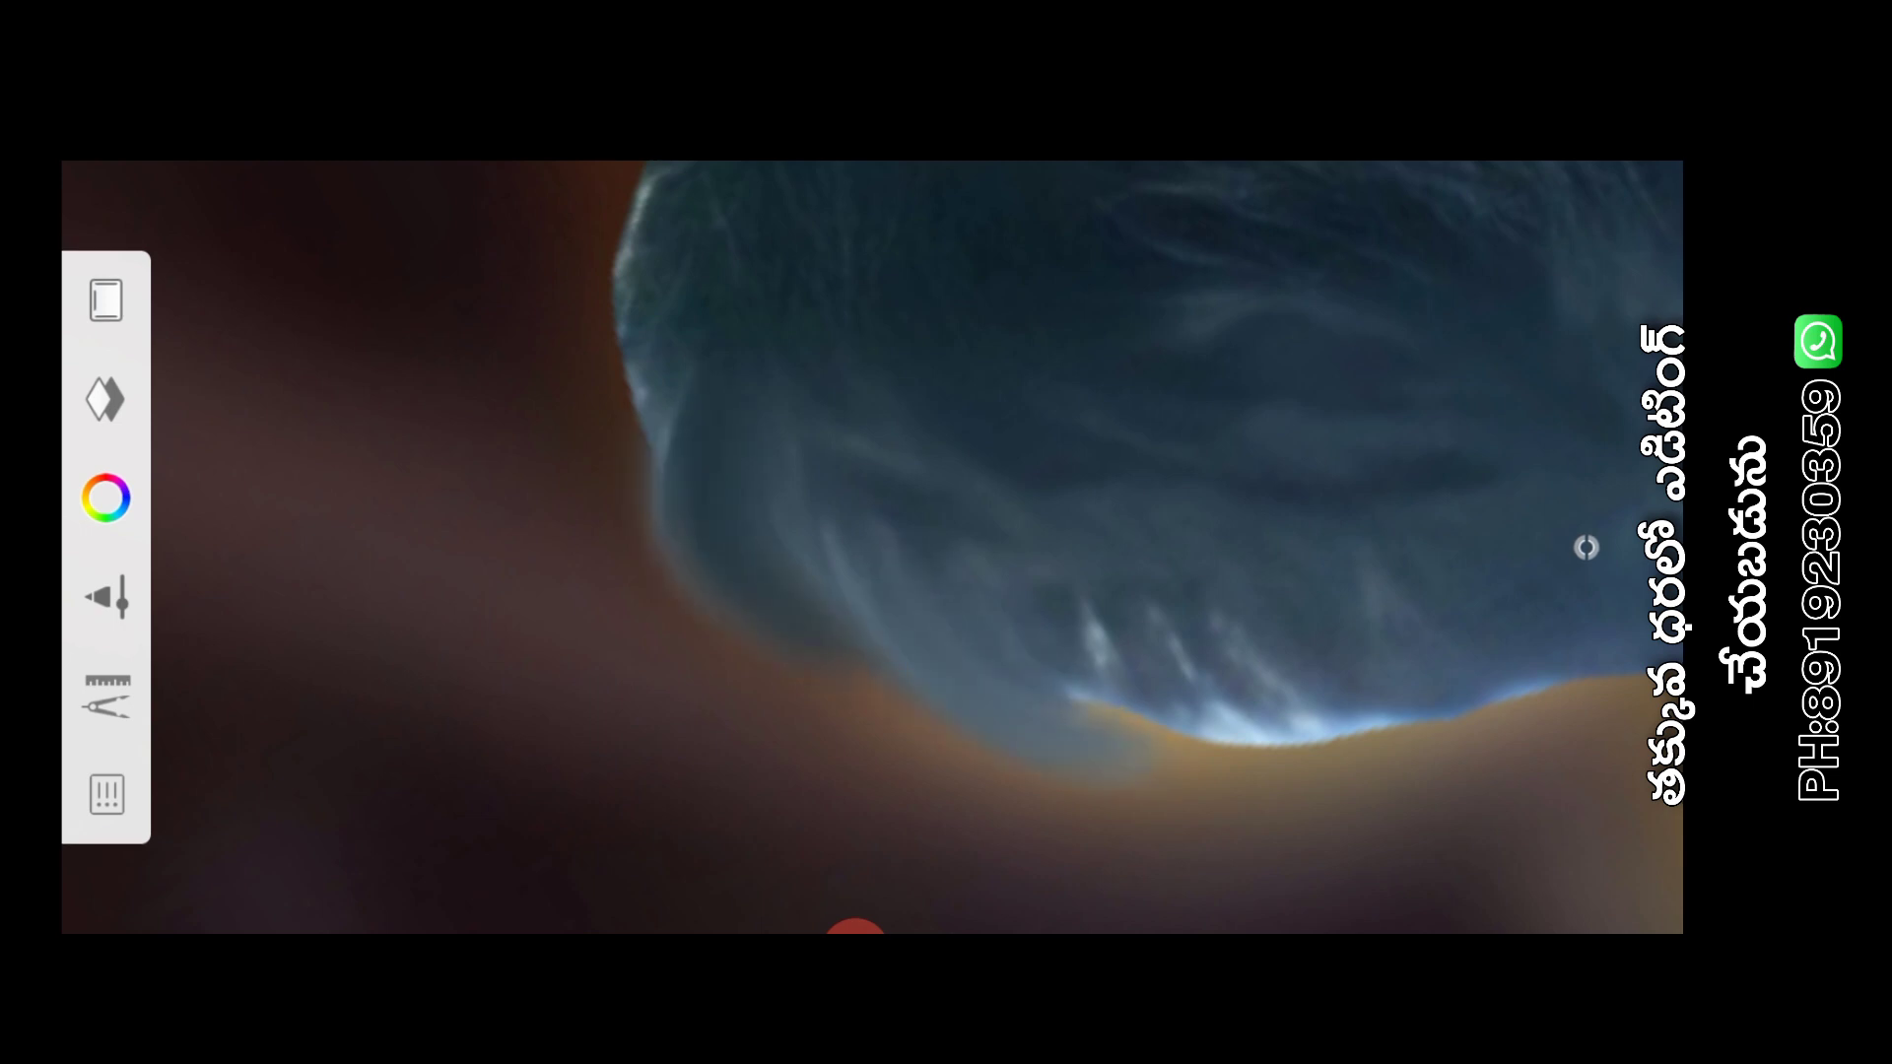
left_click_drag(1065, 680, 1242, 758)
left_click_drag(1133, 704, 1326, 774)
scroll(867, 547, "up", 3)
left_click_drag(941, 611, 1104, 685)
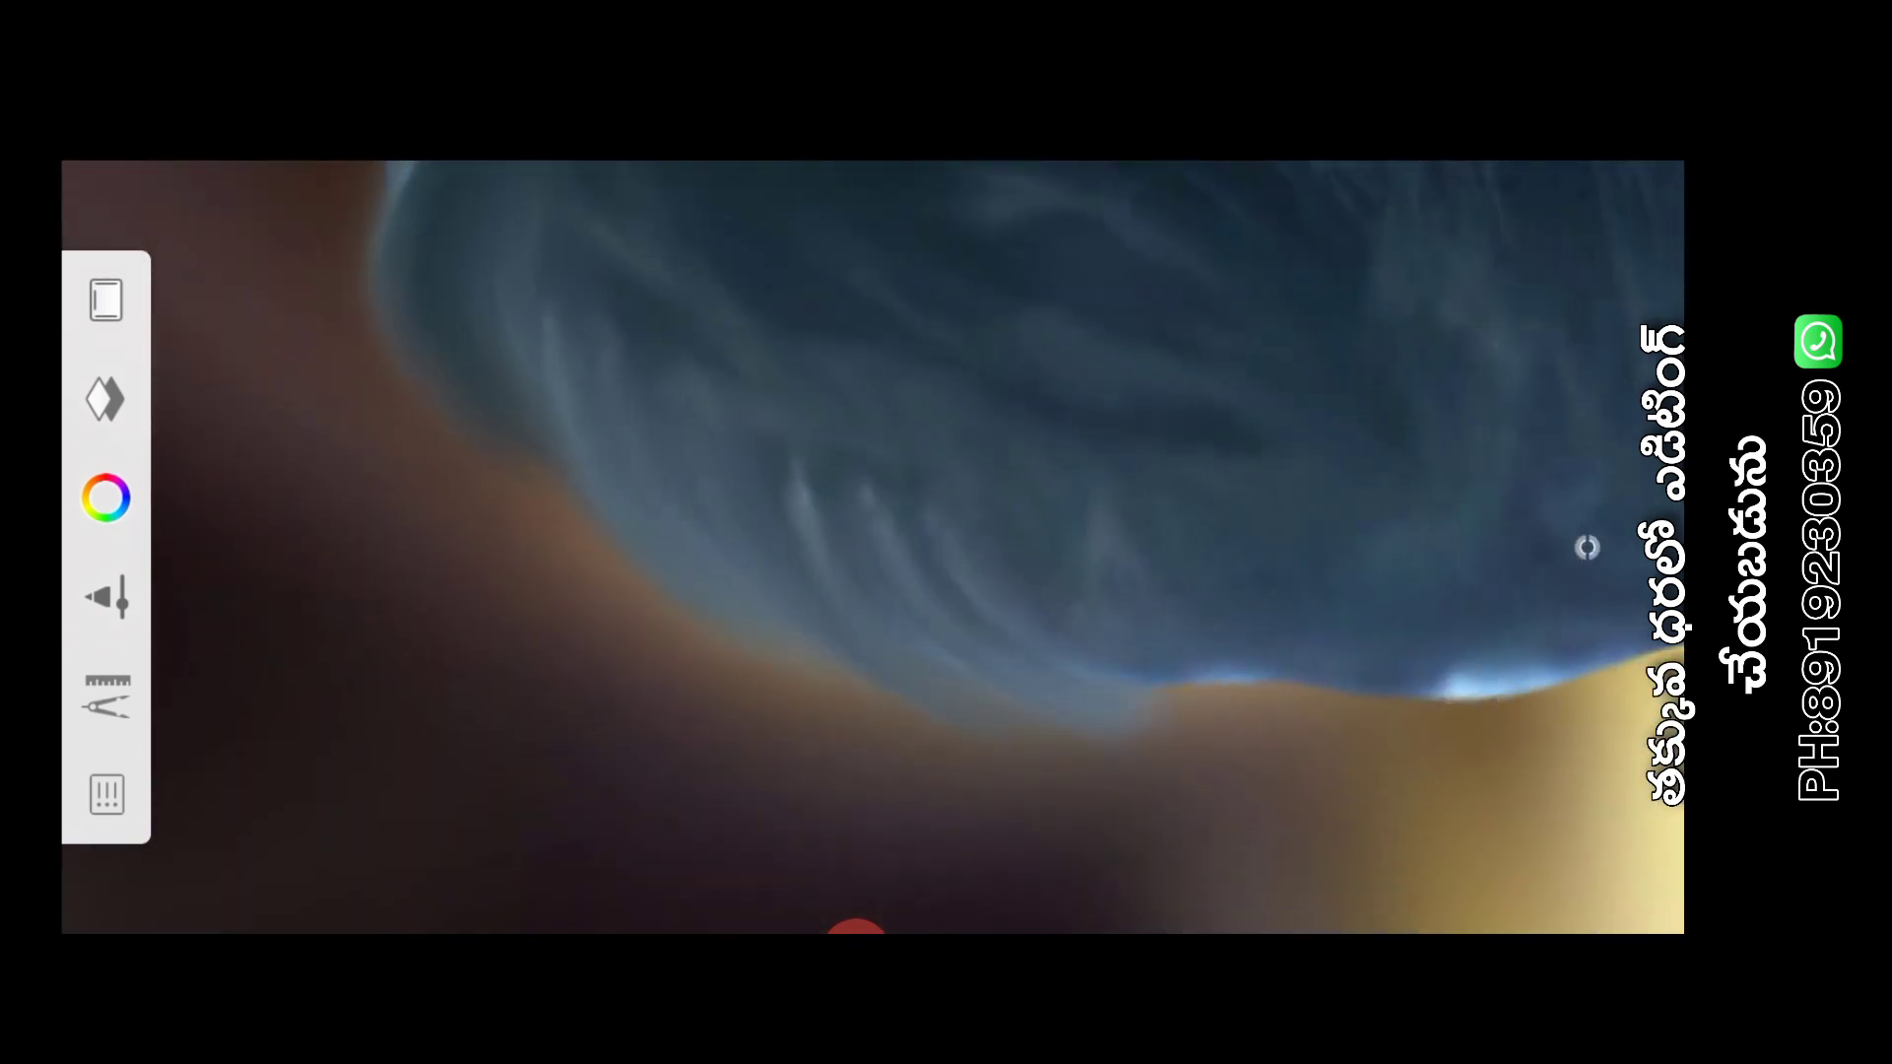
mouse_move(956, 562)
left_mouse_down()
mouse_move(1222, 709)
mouse_move(1291, 724)
left_mouse_up()
scroll(888, 547, "up", 1)
mouse_move(981, 611)
left_mouse_down()
mouse_move(1133, 695)
mouse_move(1271, 631)
left_mouse_up()
scroll(873, 547, "up", 1)
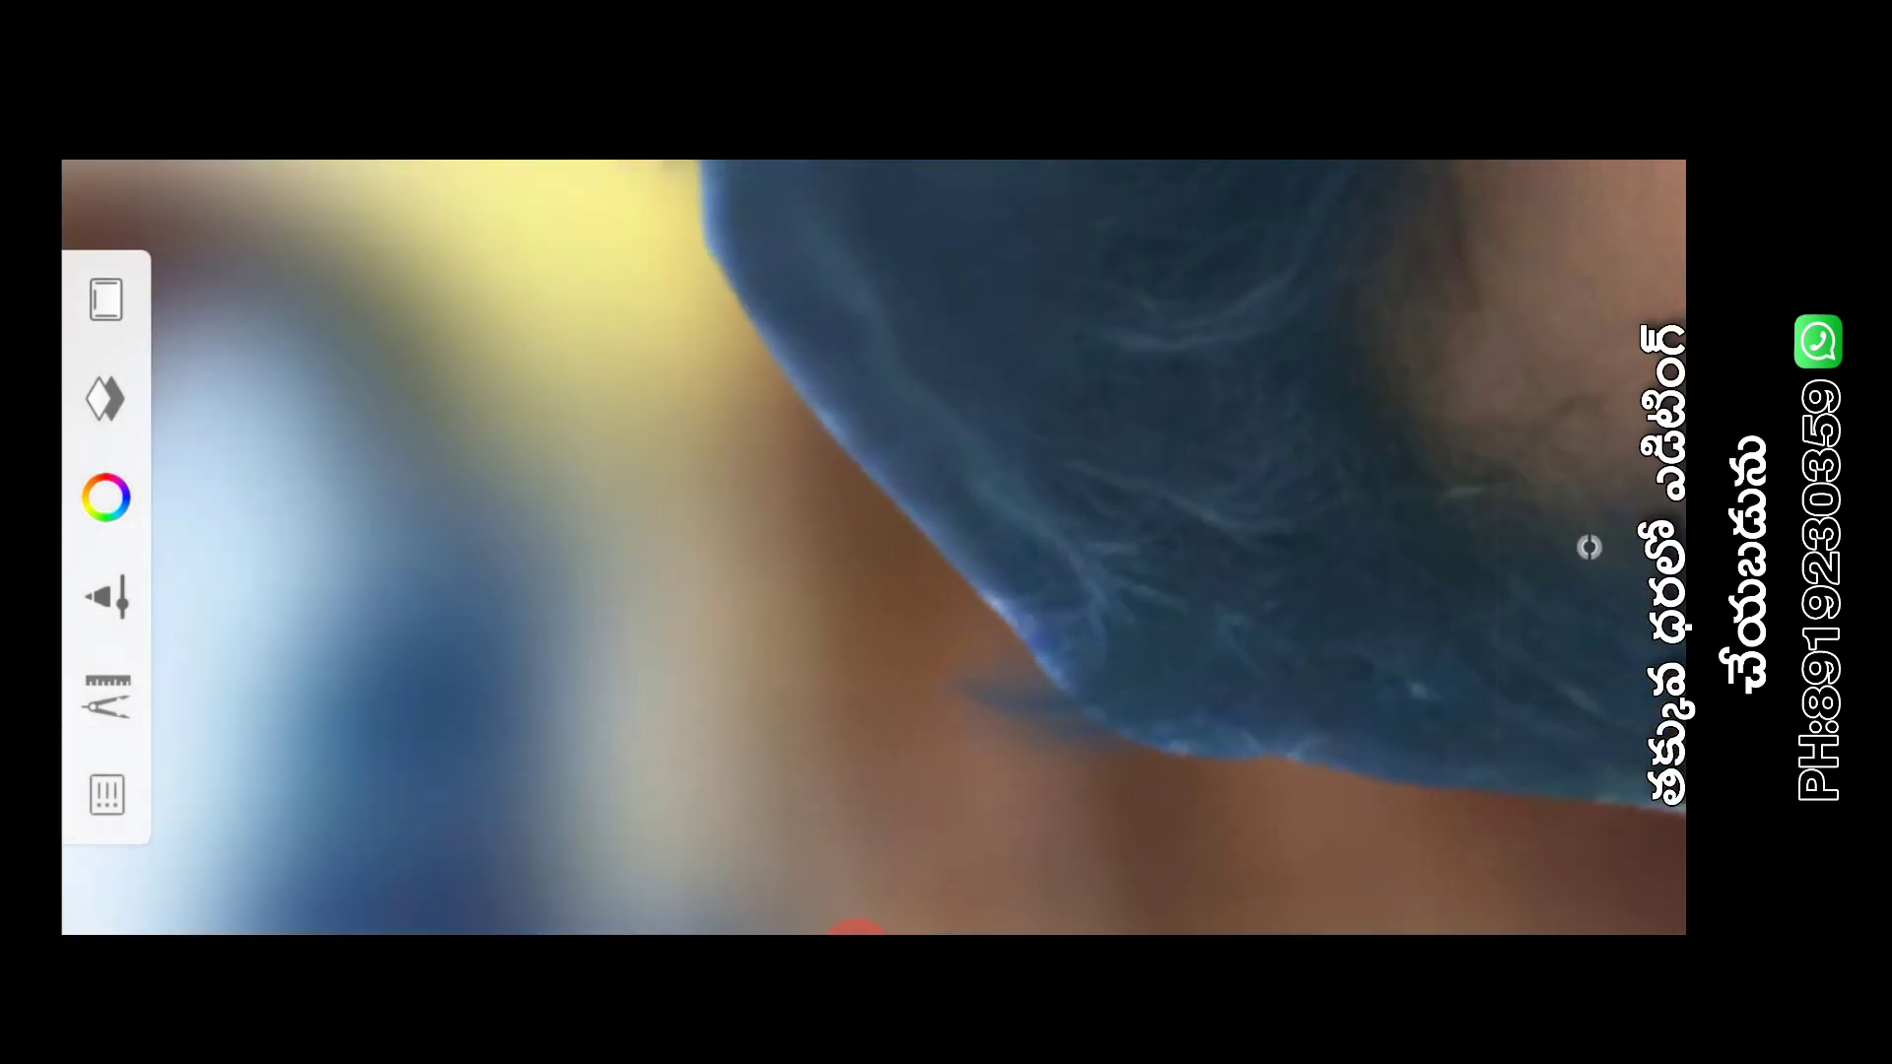
Blend the hair outline near the neck with feathery strands
mouse_move(1104, 695)
left_mouse_down()
mouse_move(932, 626)
mouse_move(1055, 675)
left_mouse_up()
left_click_drag(1035, 739, 1262, 749)
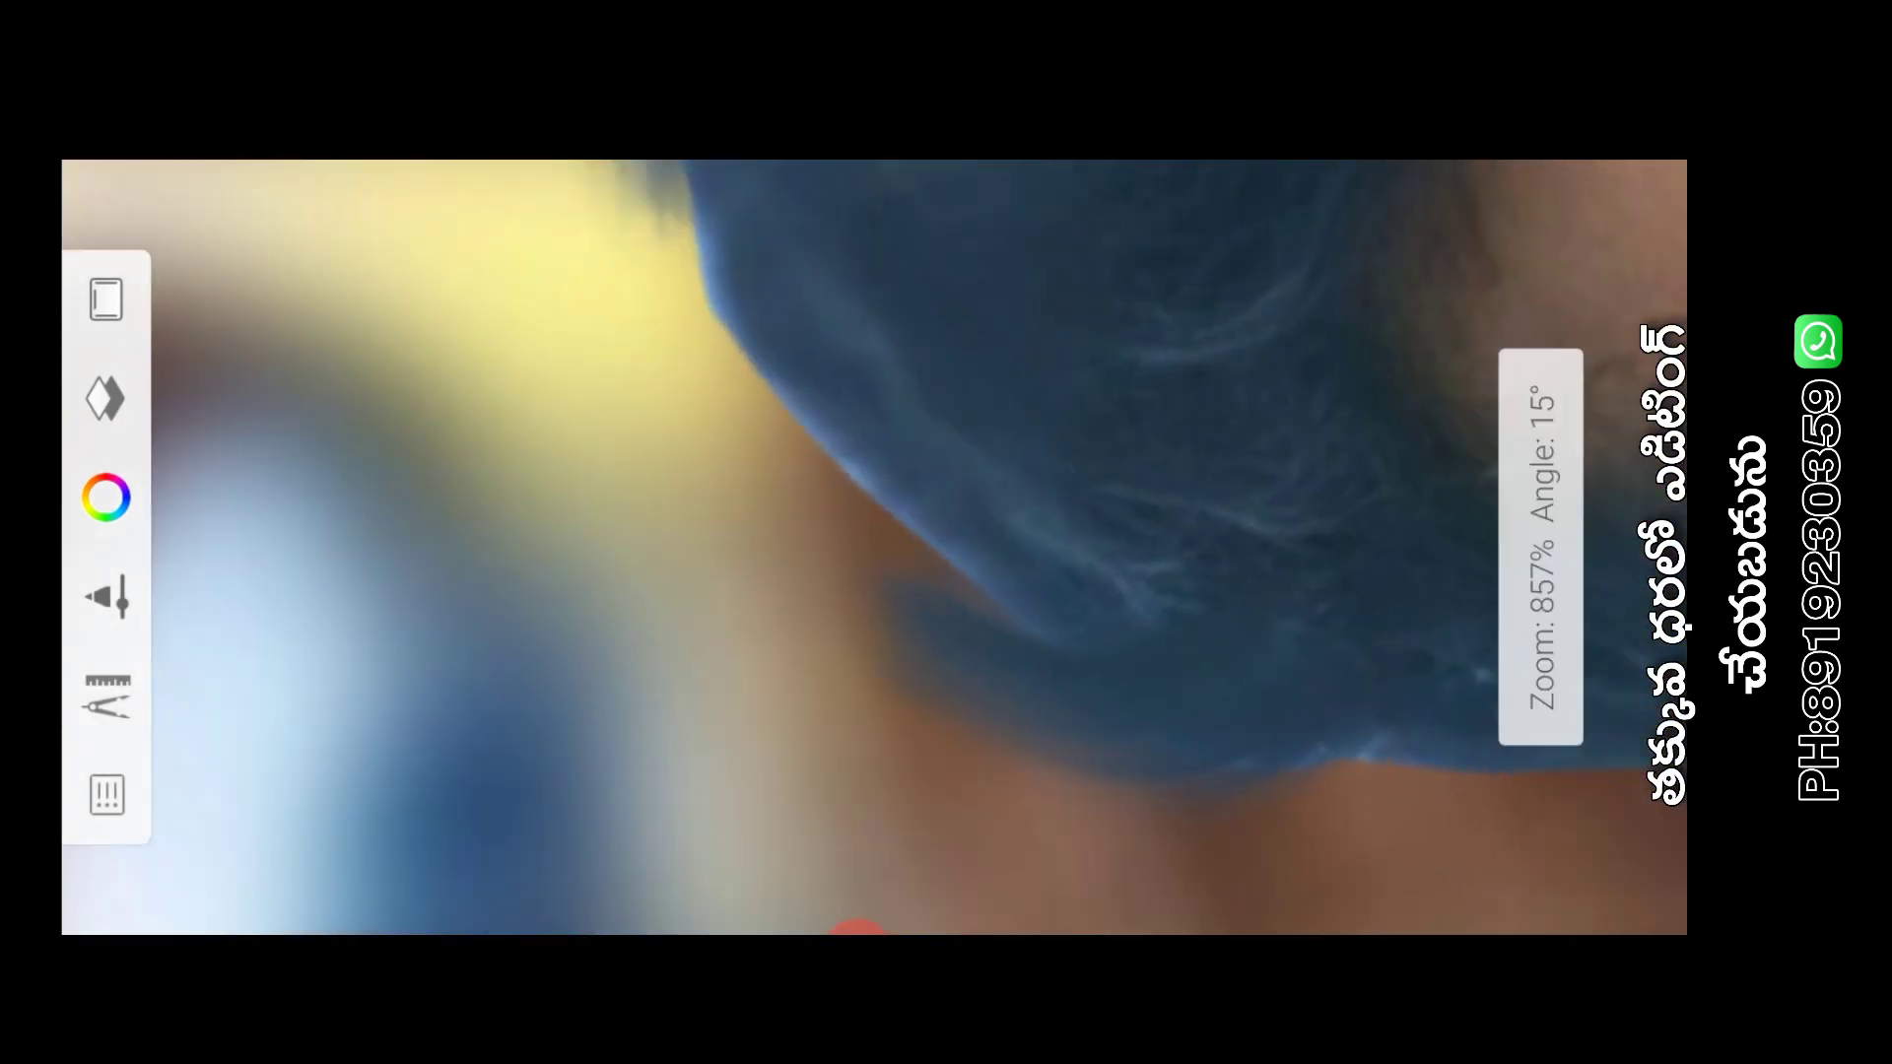
scroll(887, 547, "down", 1)
left_click_drag(941, 690, 1311, 779)
left_click_drag(1163, 759, 936, 680)
left_click_drag(1065, 759, 862, 631)
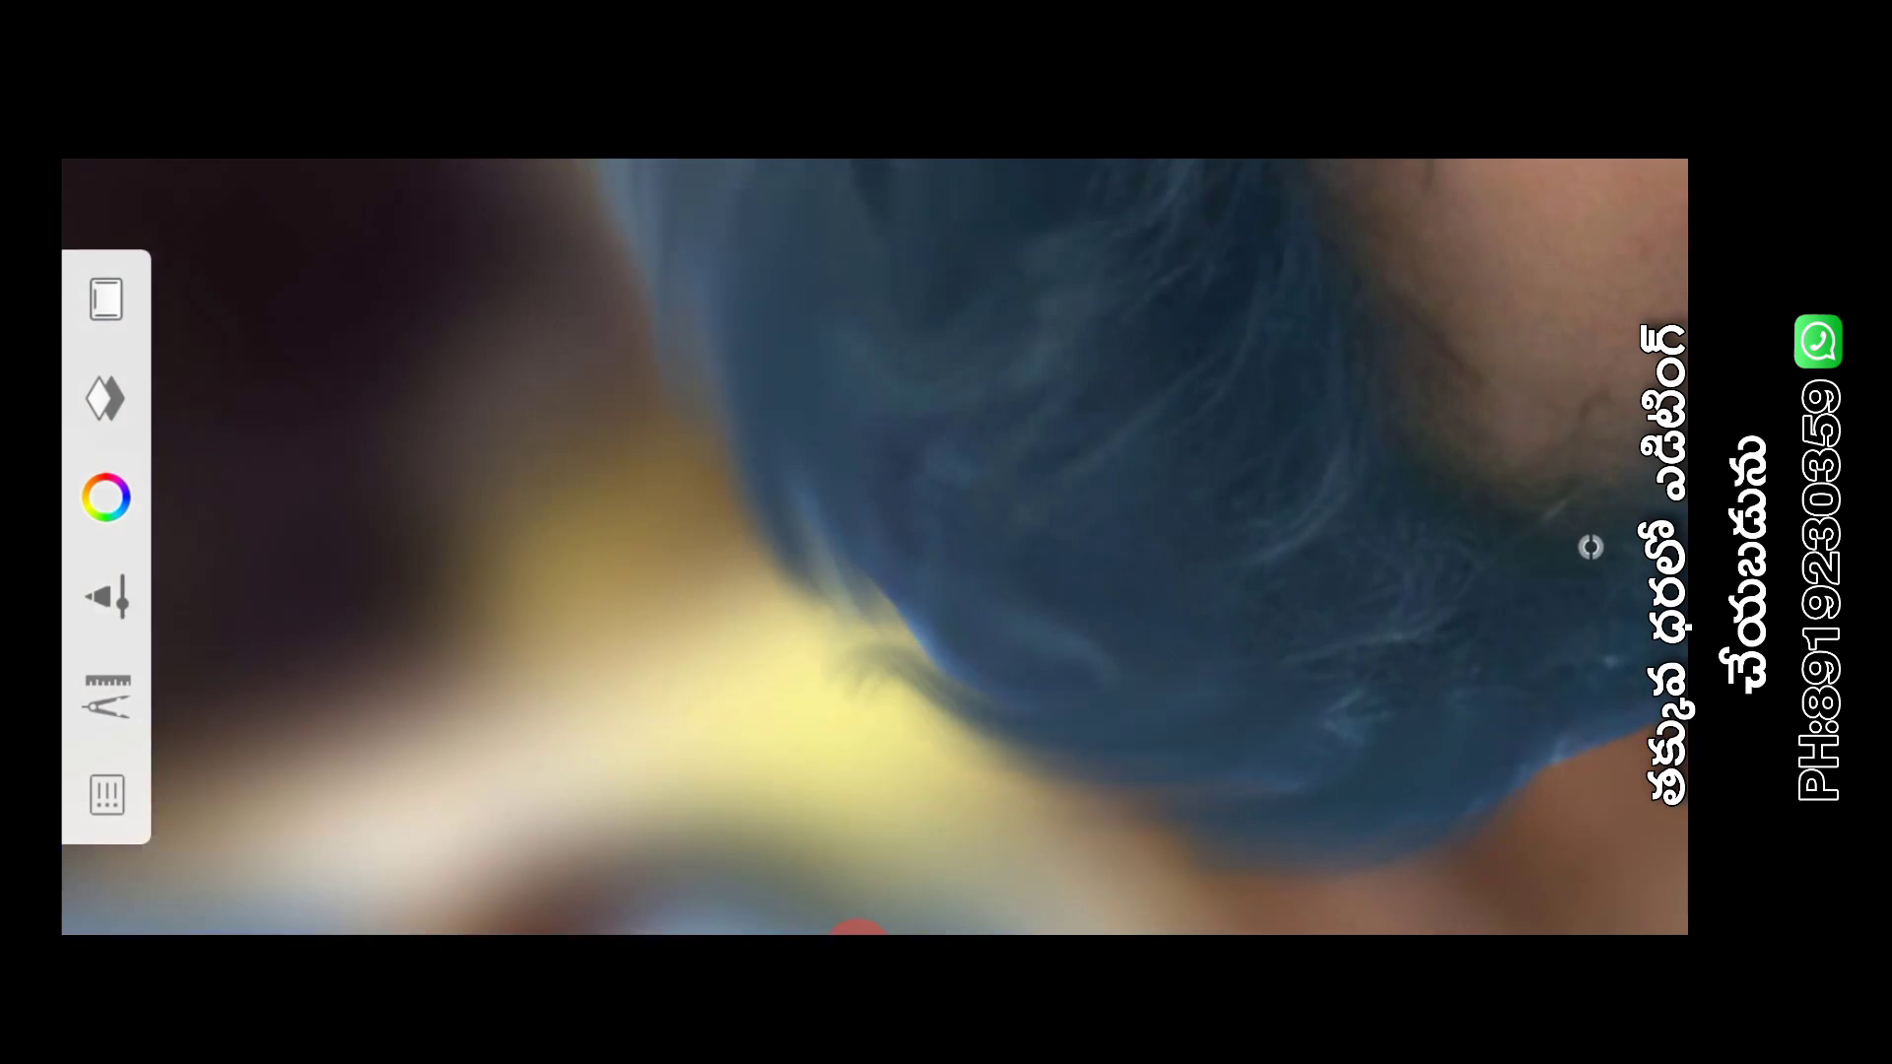
mouse_move(921, 695)
left_mouse_down()
mouse_move(837, 576)
mouse_move(789, 591)
left_mouse_up()
scroll(873, 547, "down", 5)
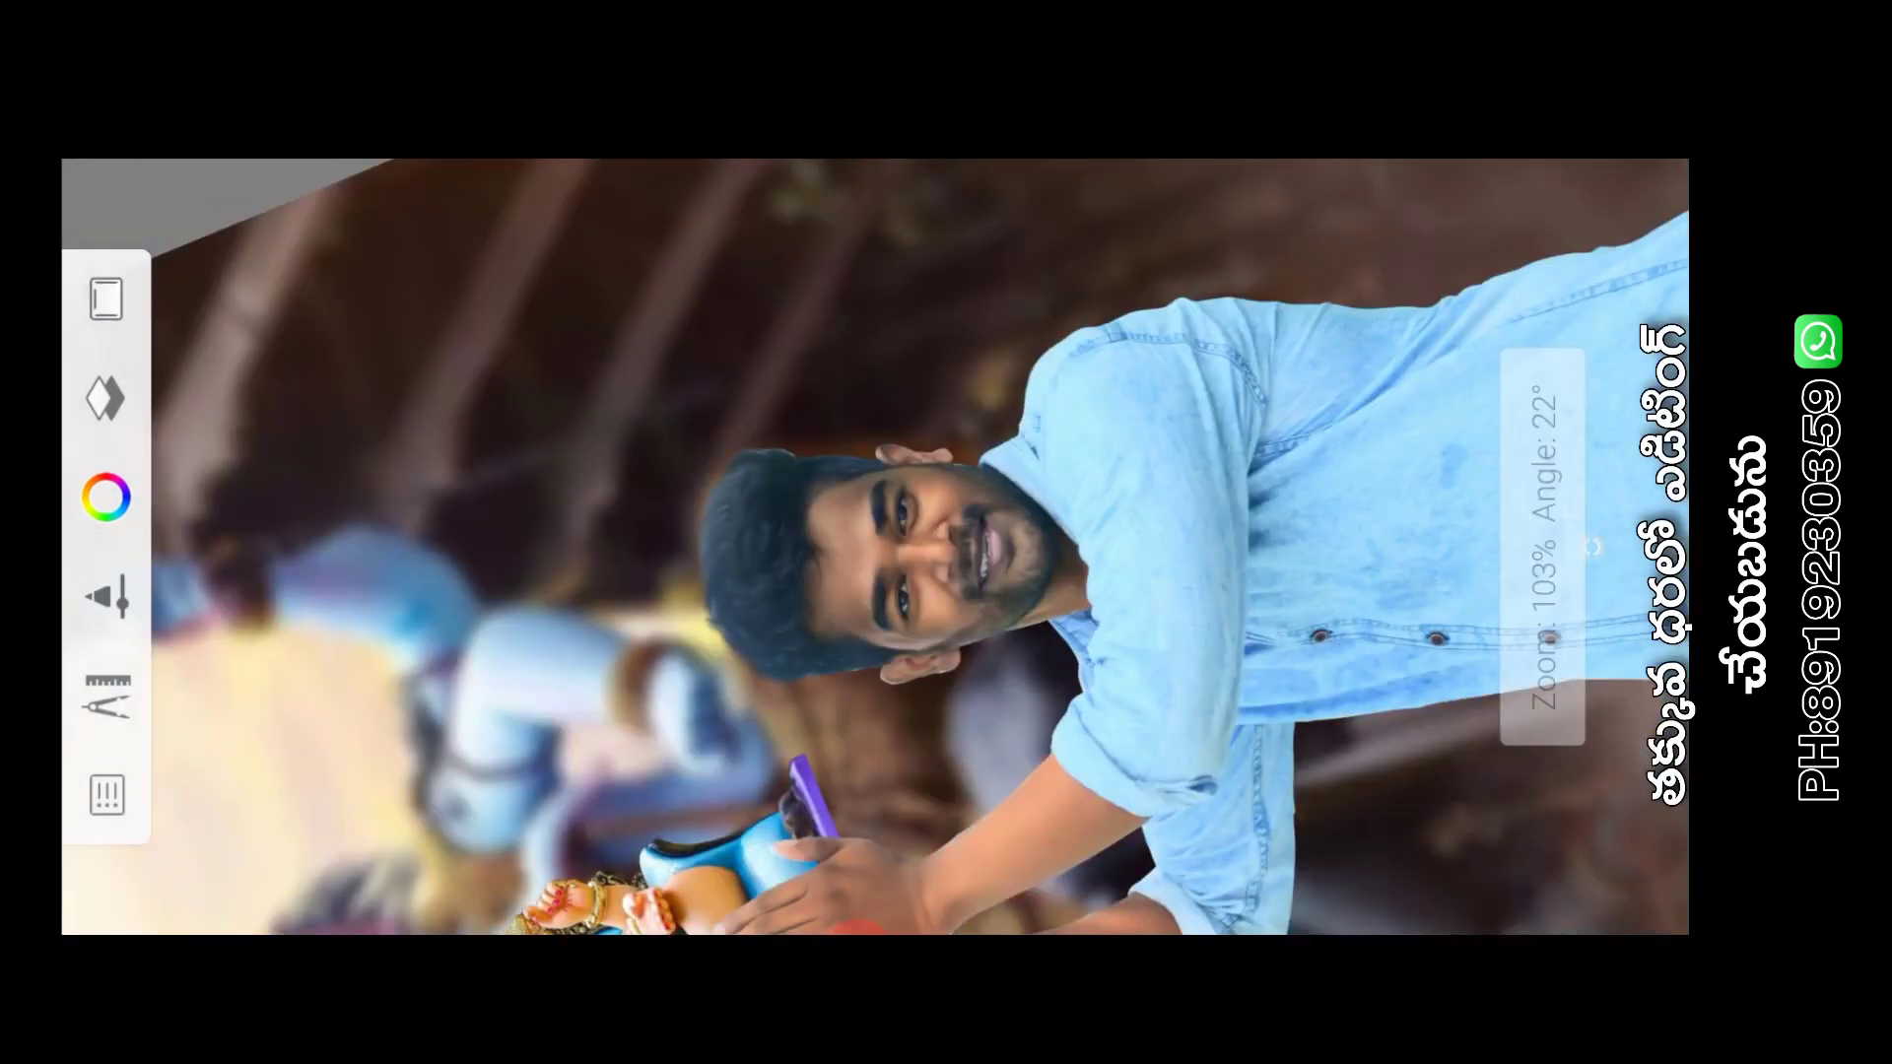
Make the empty top layer active and show the tools palette
scroll(873, 547, "down", 2)
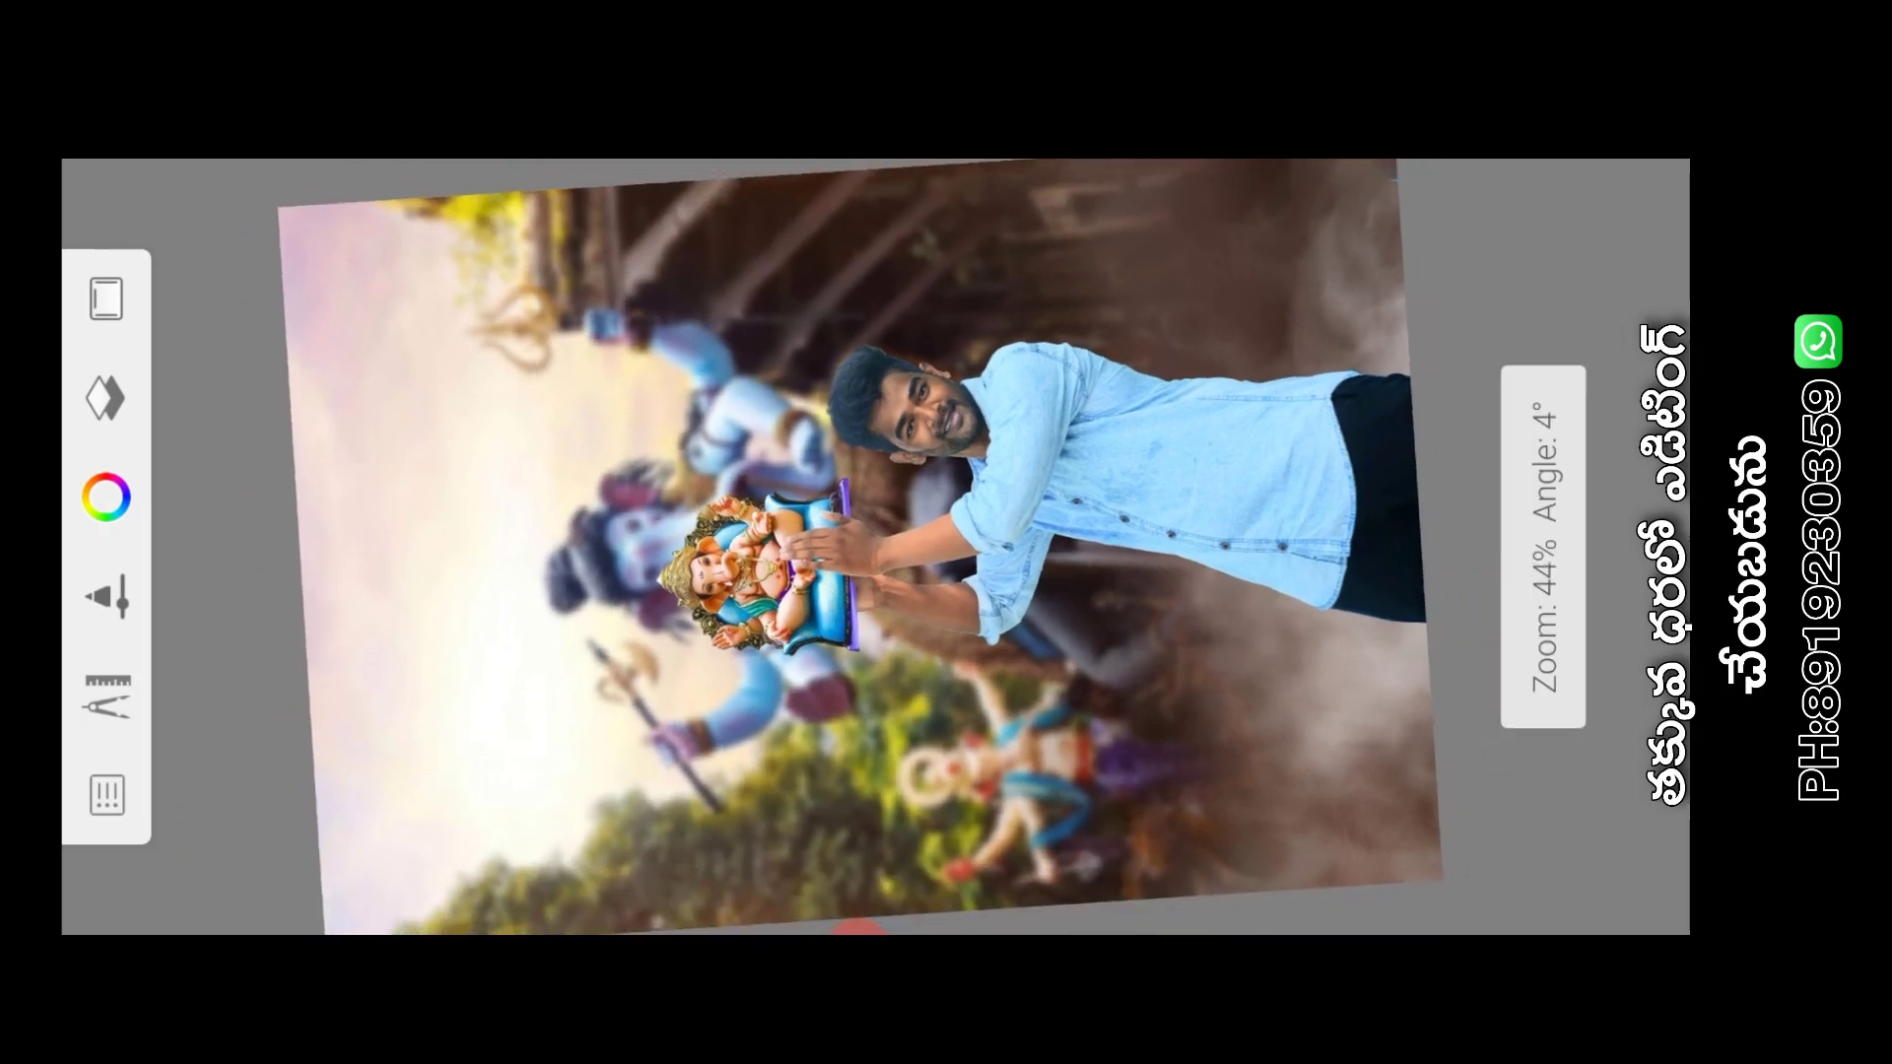
key("l")
left_click(645, 246)
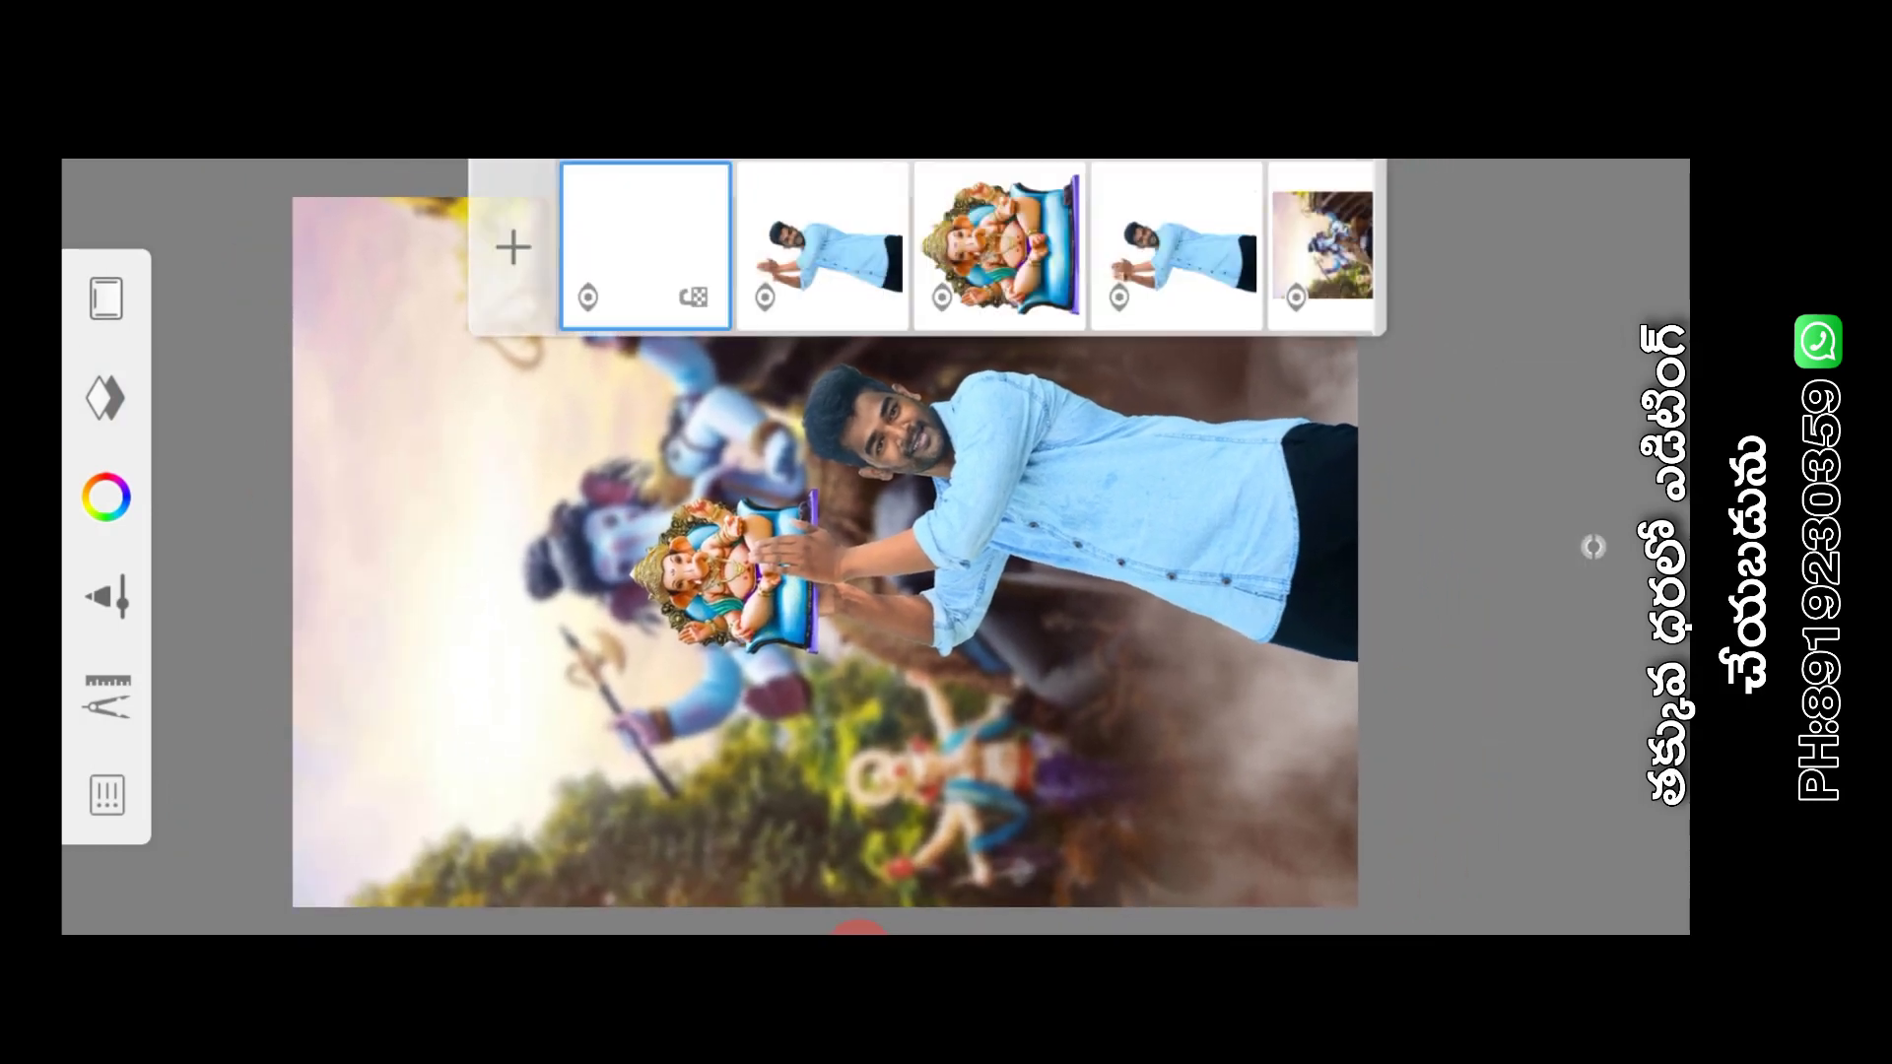
key("l")
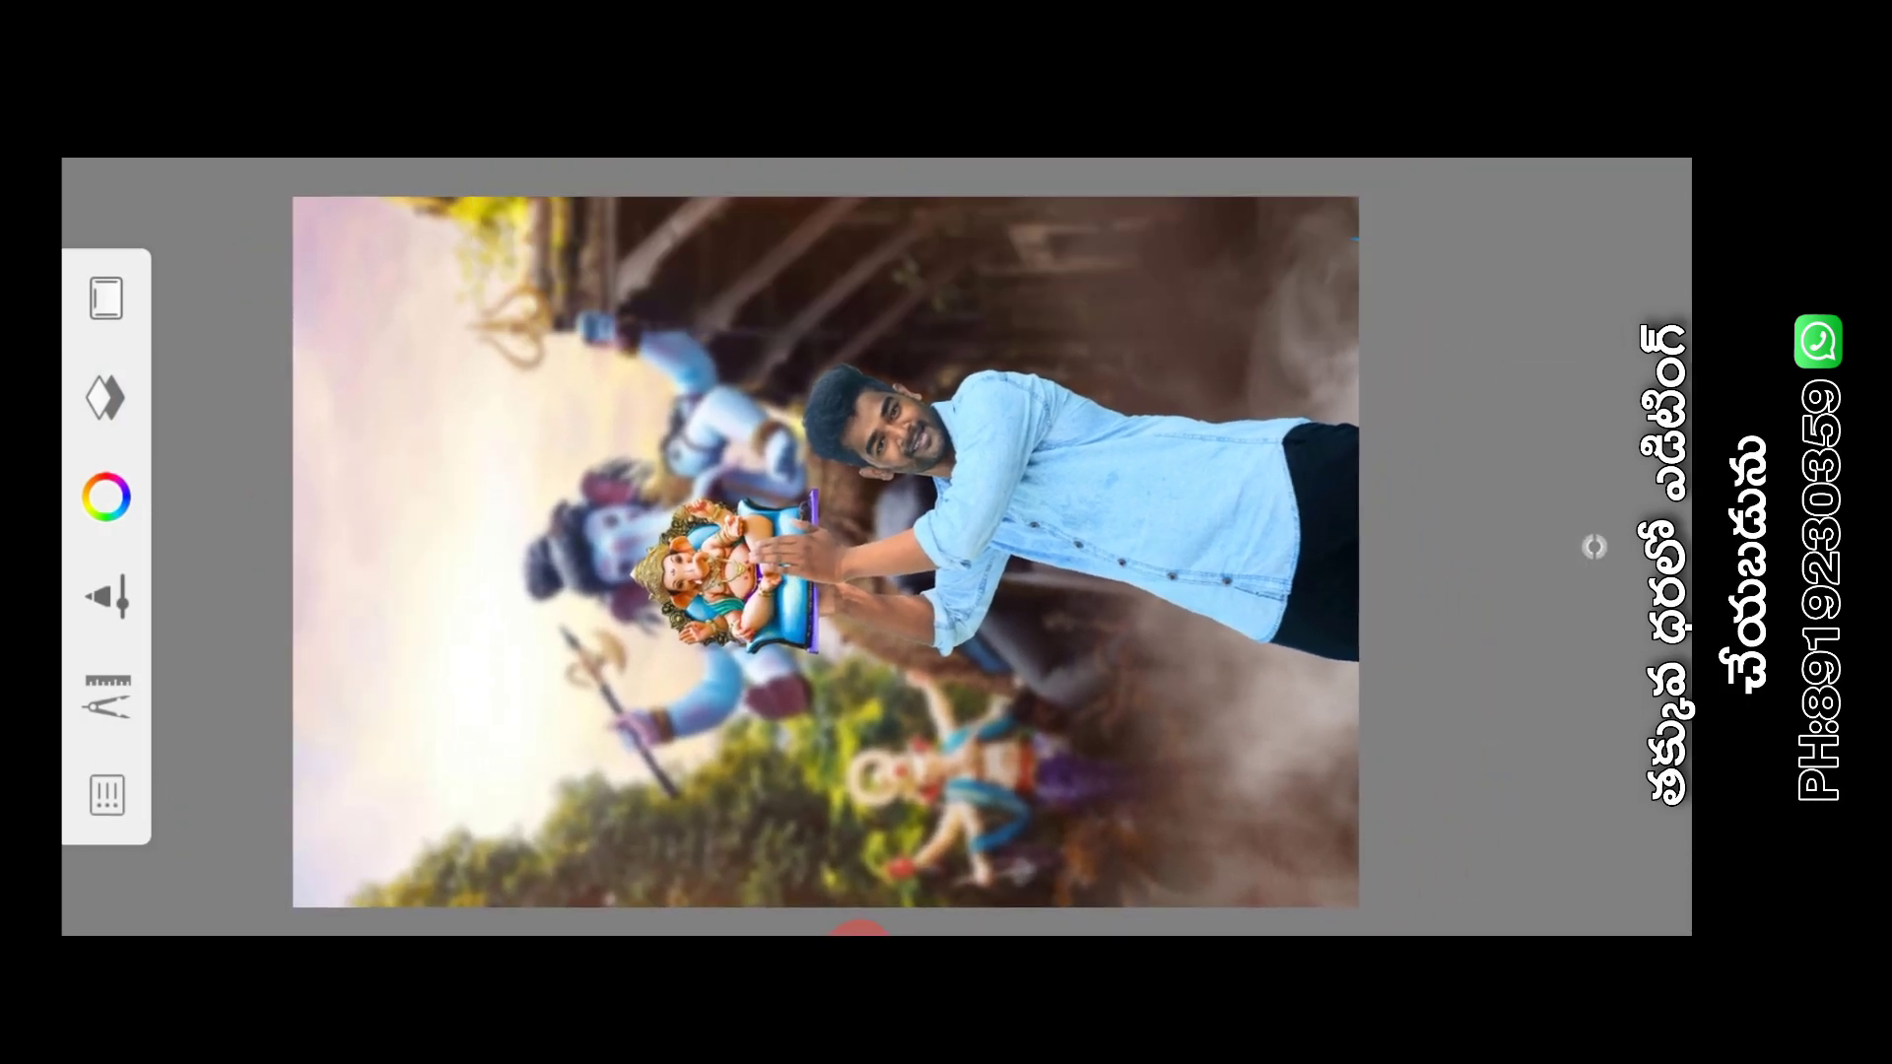
left_click(106, 794)
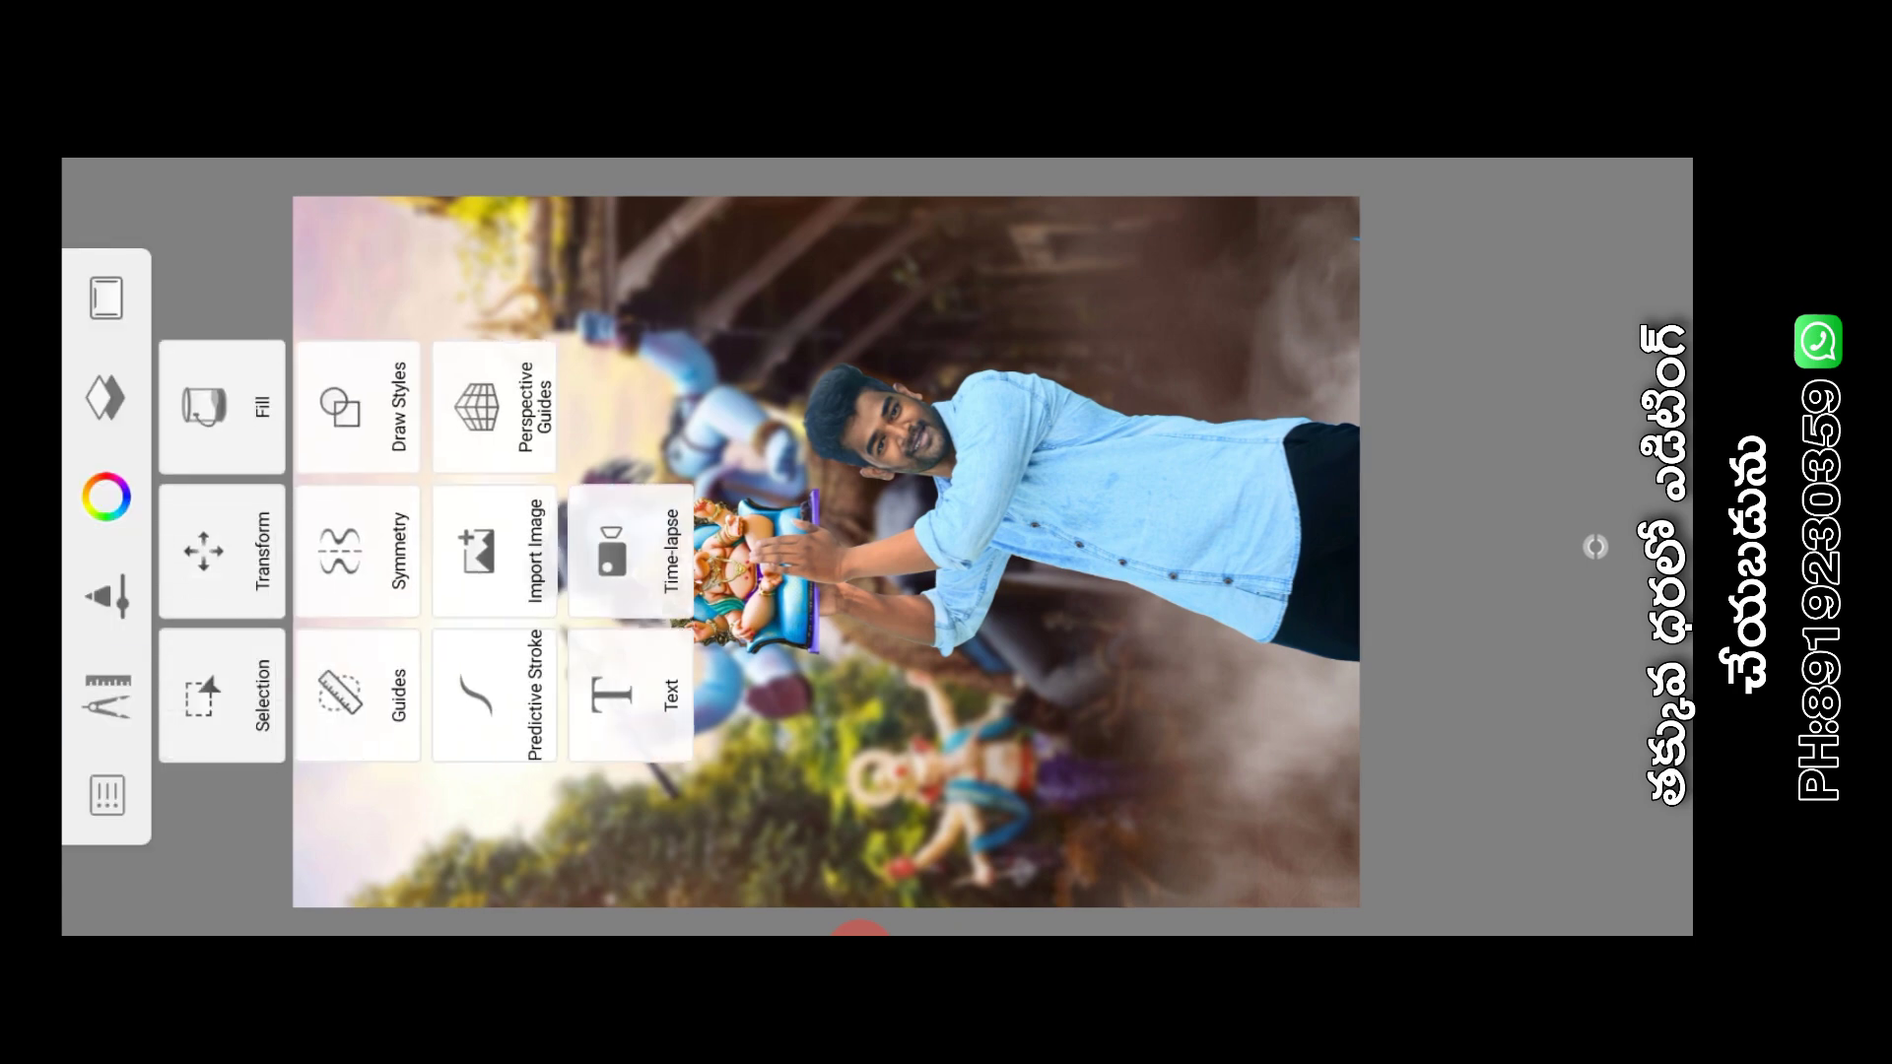
Import the orange scarf, scaled to 35% and tilted across the man's forehead
left_click(493, 551)
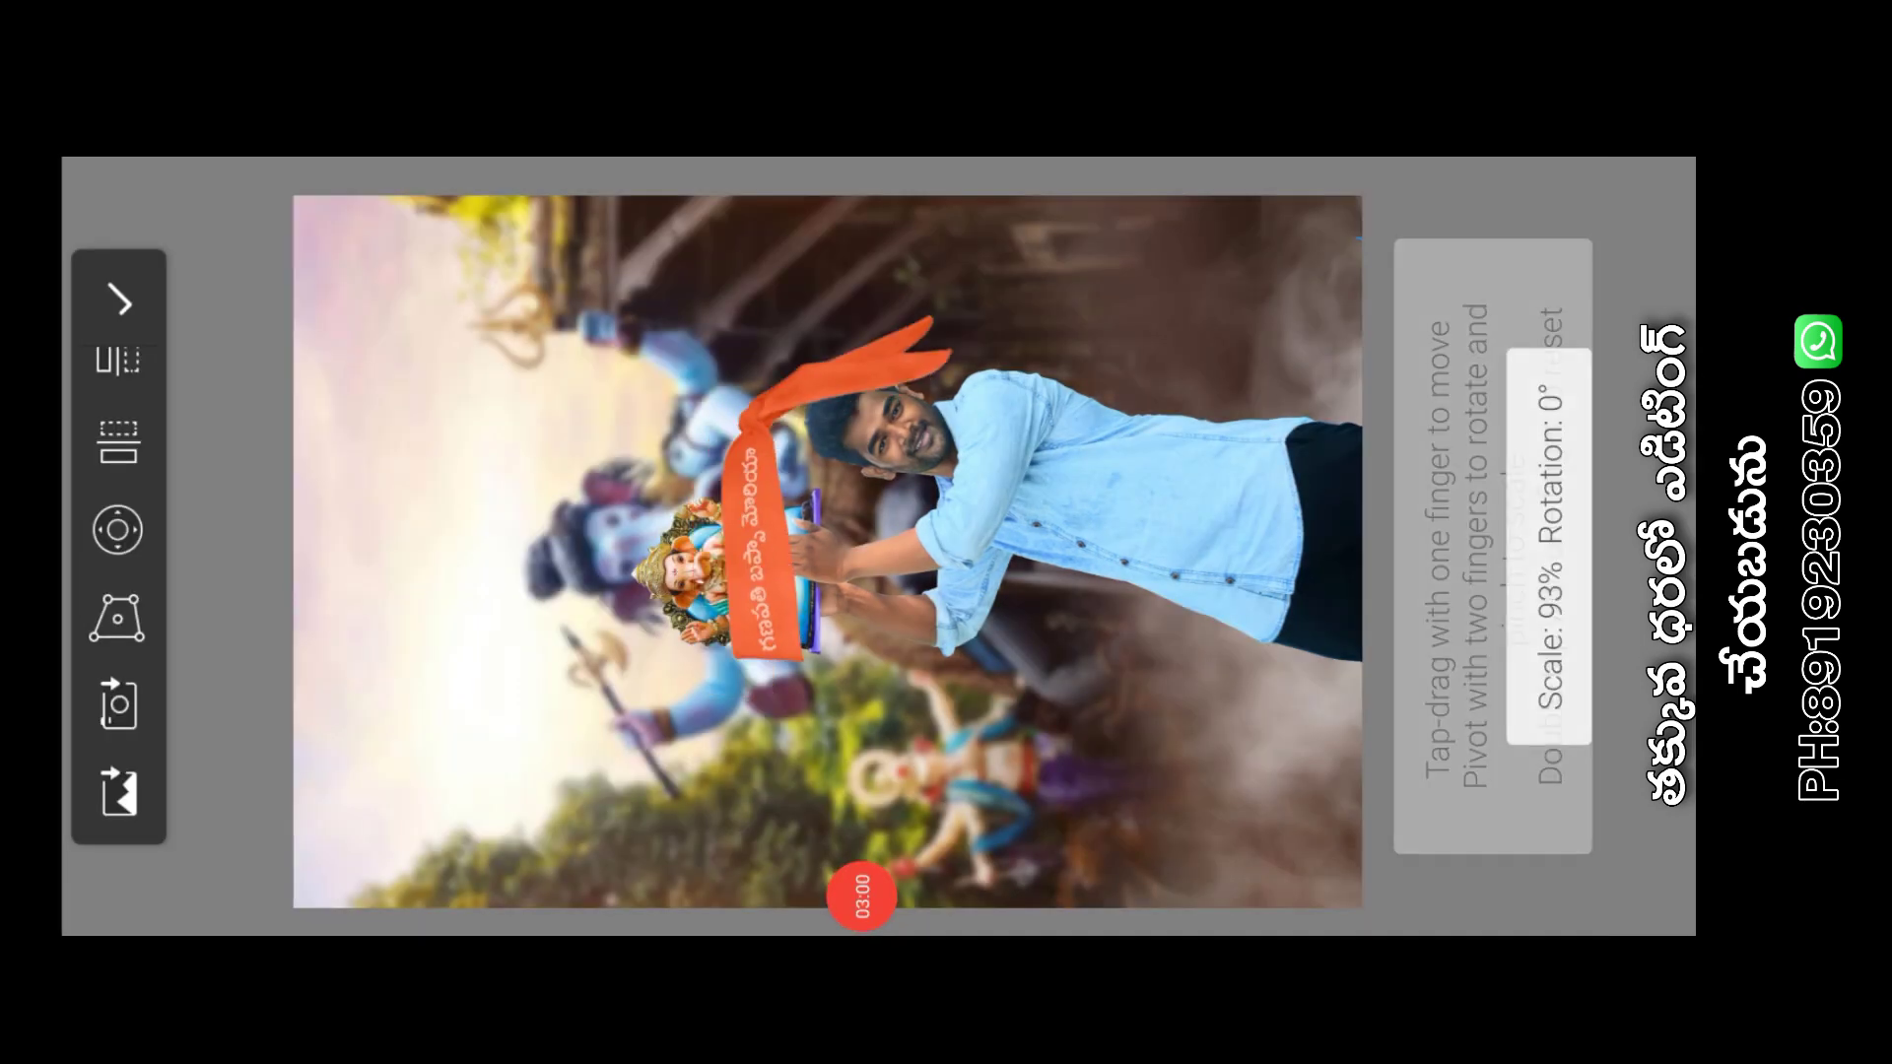
mouse_move(818, 474)
left_mouse_down()
mouse_move(844, 401)
mouse_move(867, 384)
mouse_move(892, 403)
left_mouse_up()
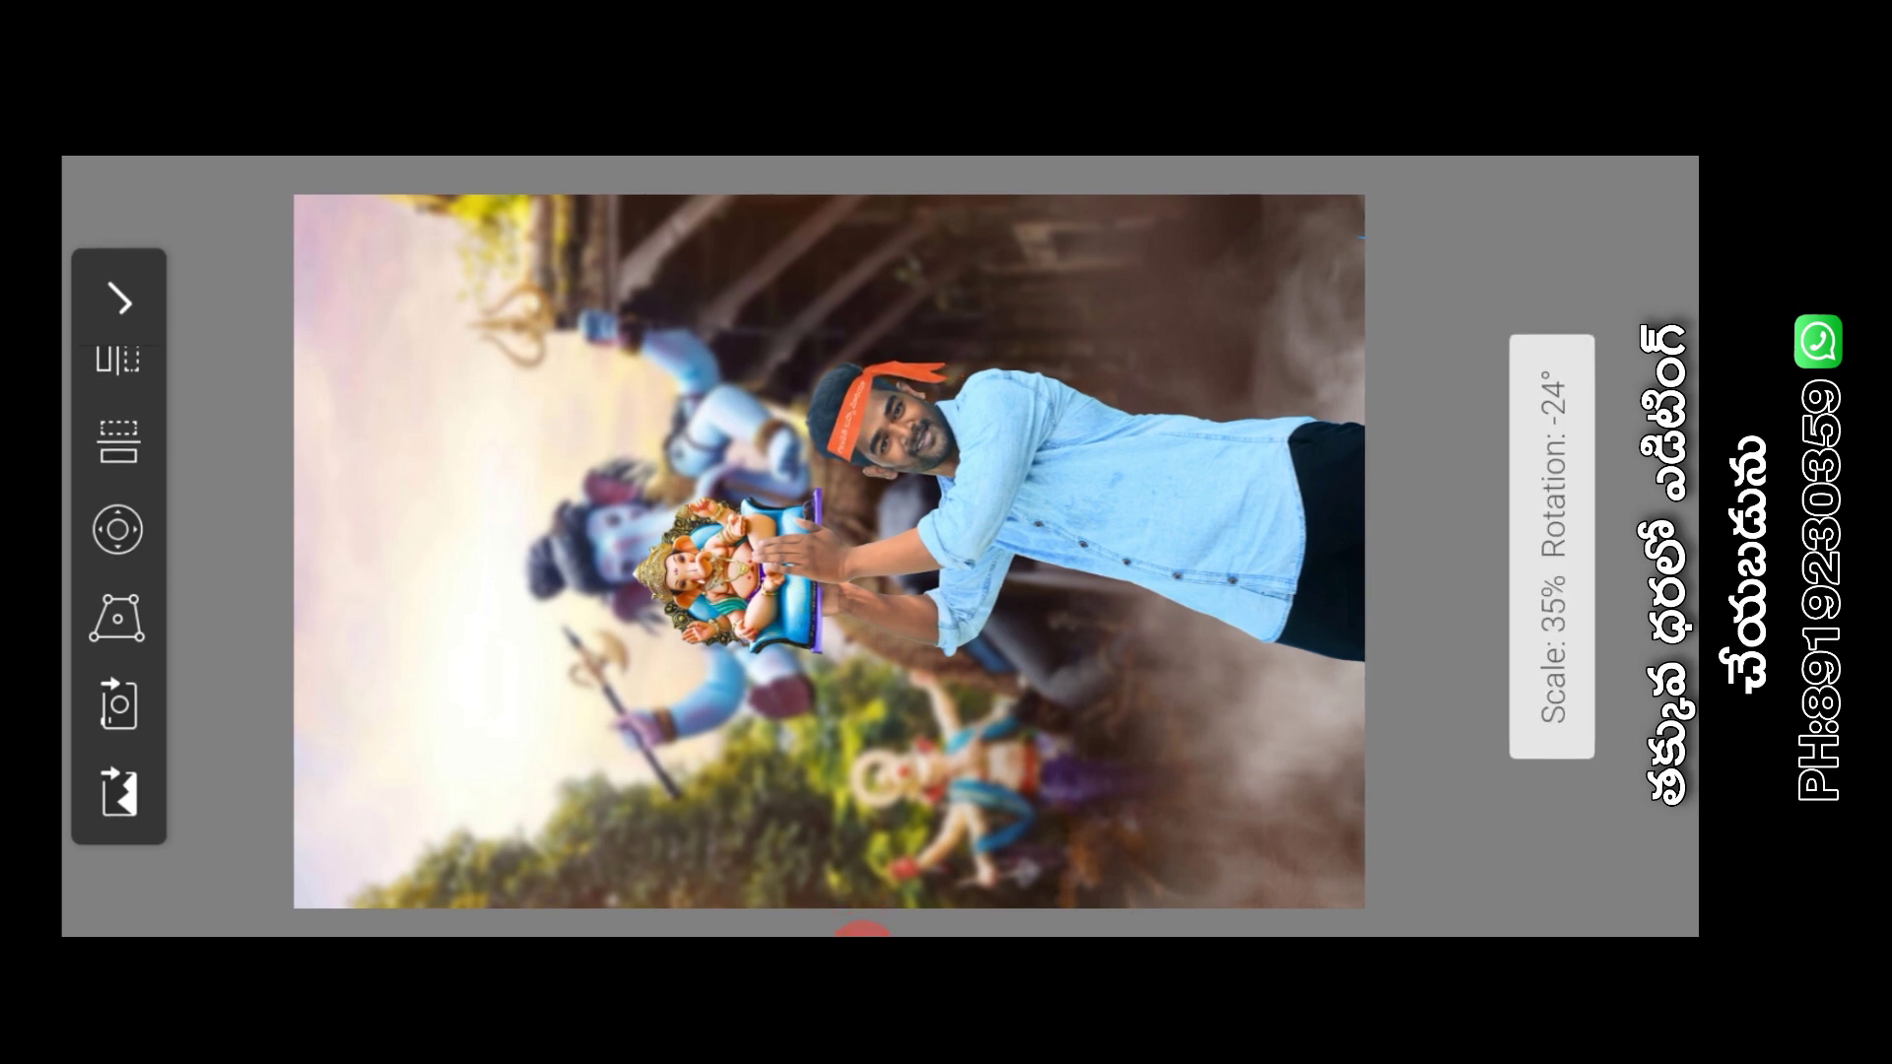
left_click(119, 298)
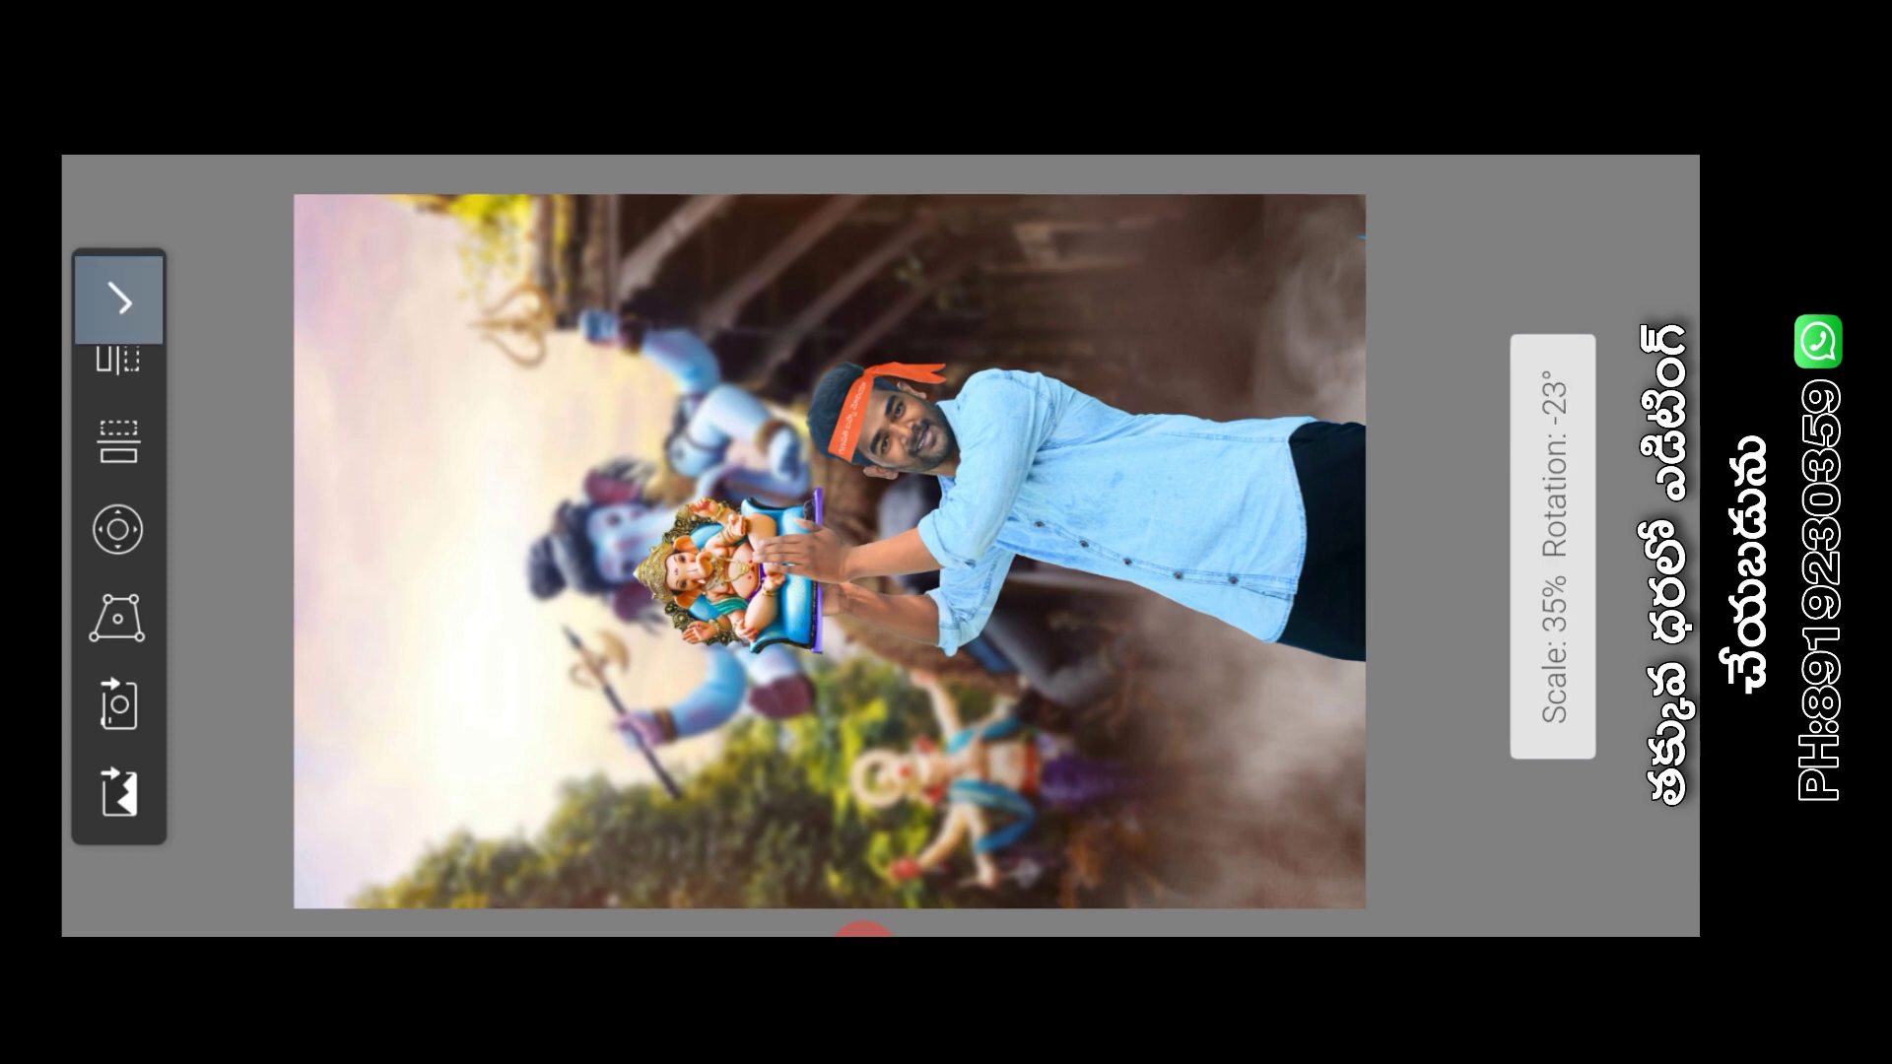
scroll(813, 560, "up", 2)
Switch to the empty layer below the scarf
scroll(814, 560, "down", 2)
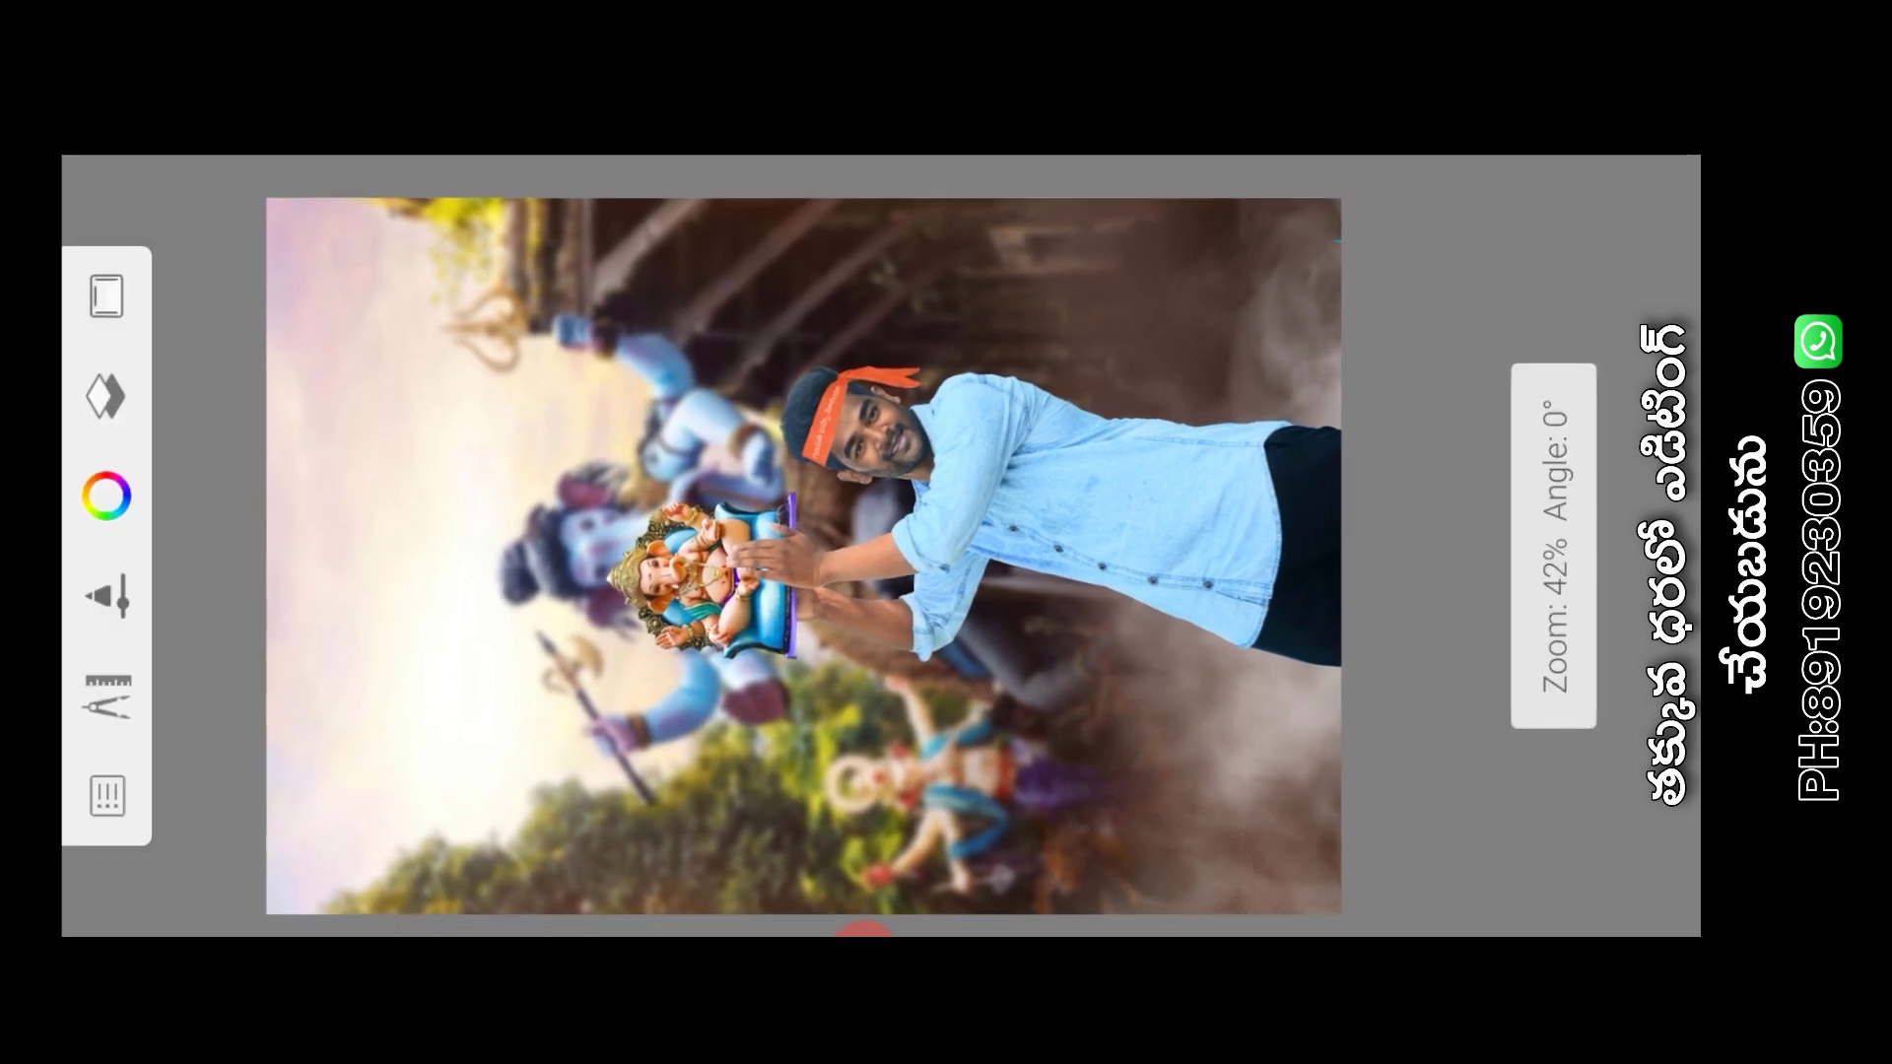
left_click(106, 398)
left_click(828, 242)
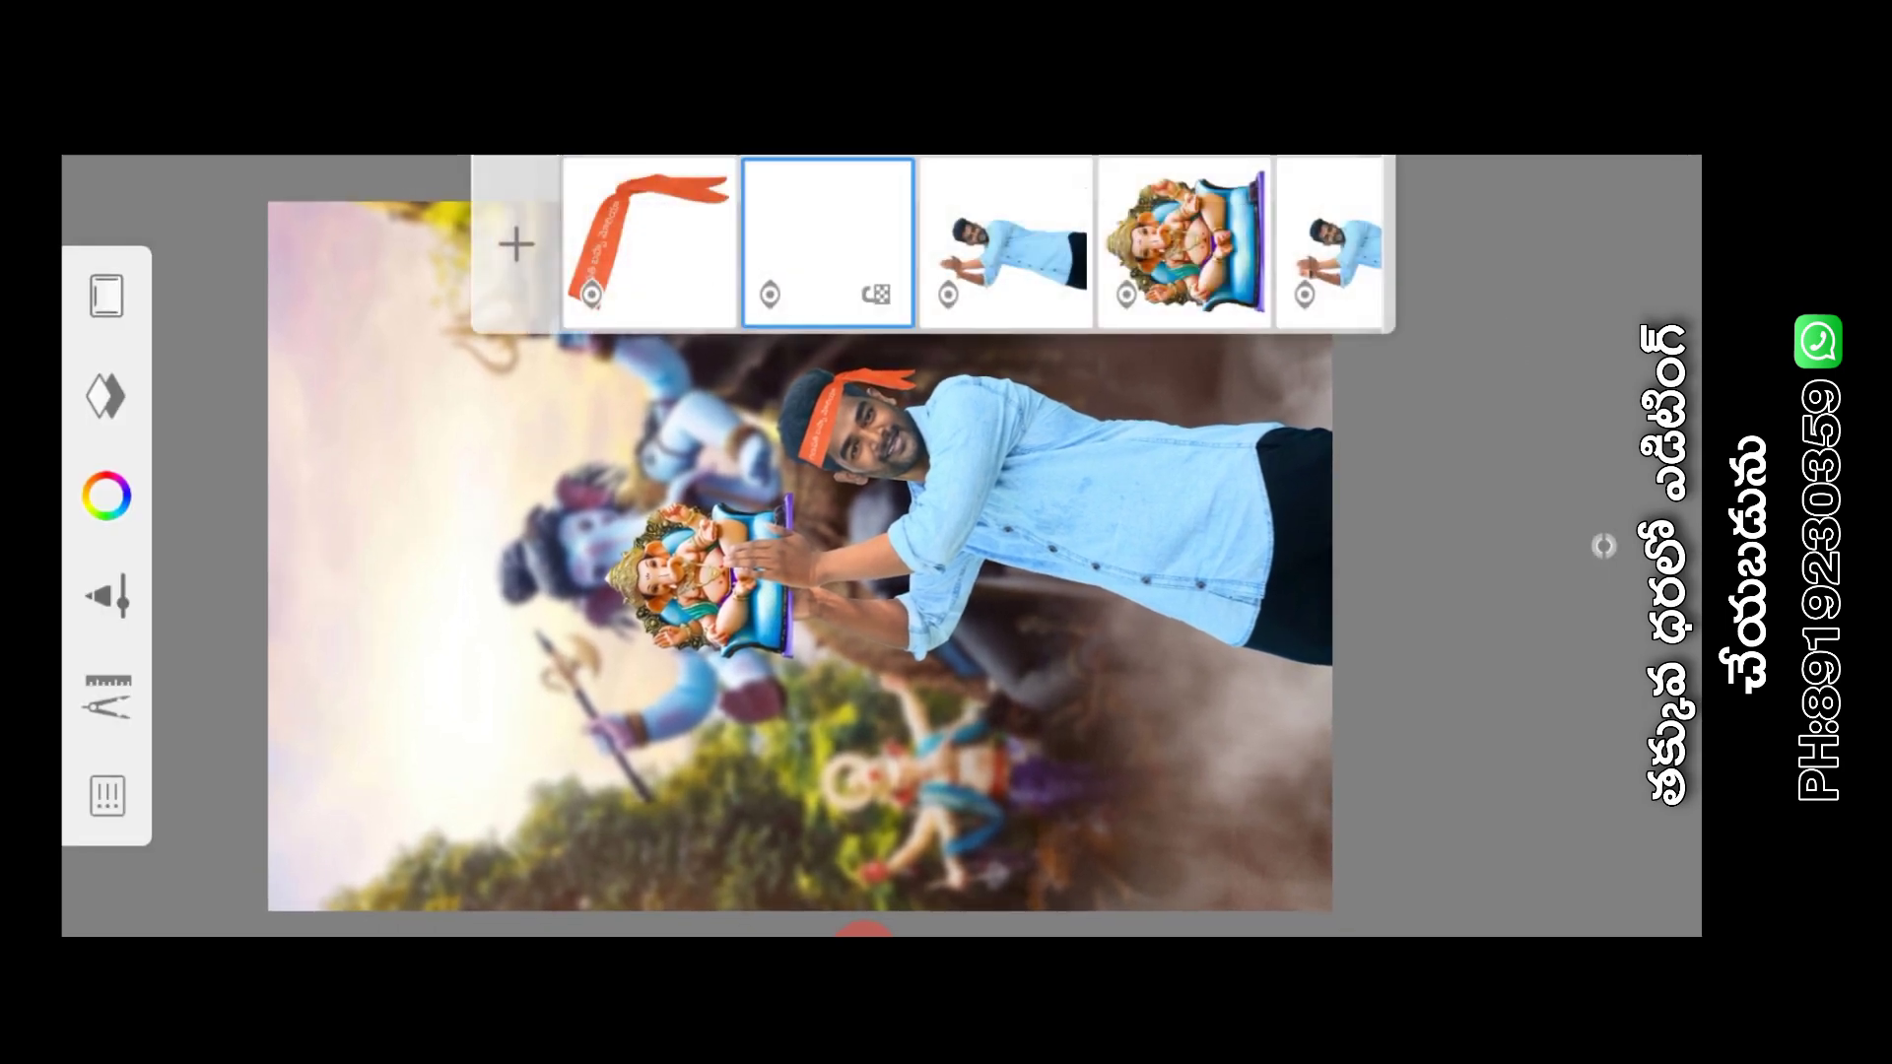
Choose the Paint Tapered brush from the Designer set at size 3.8
left_click(1603, 545)
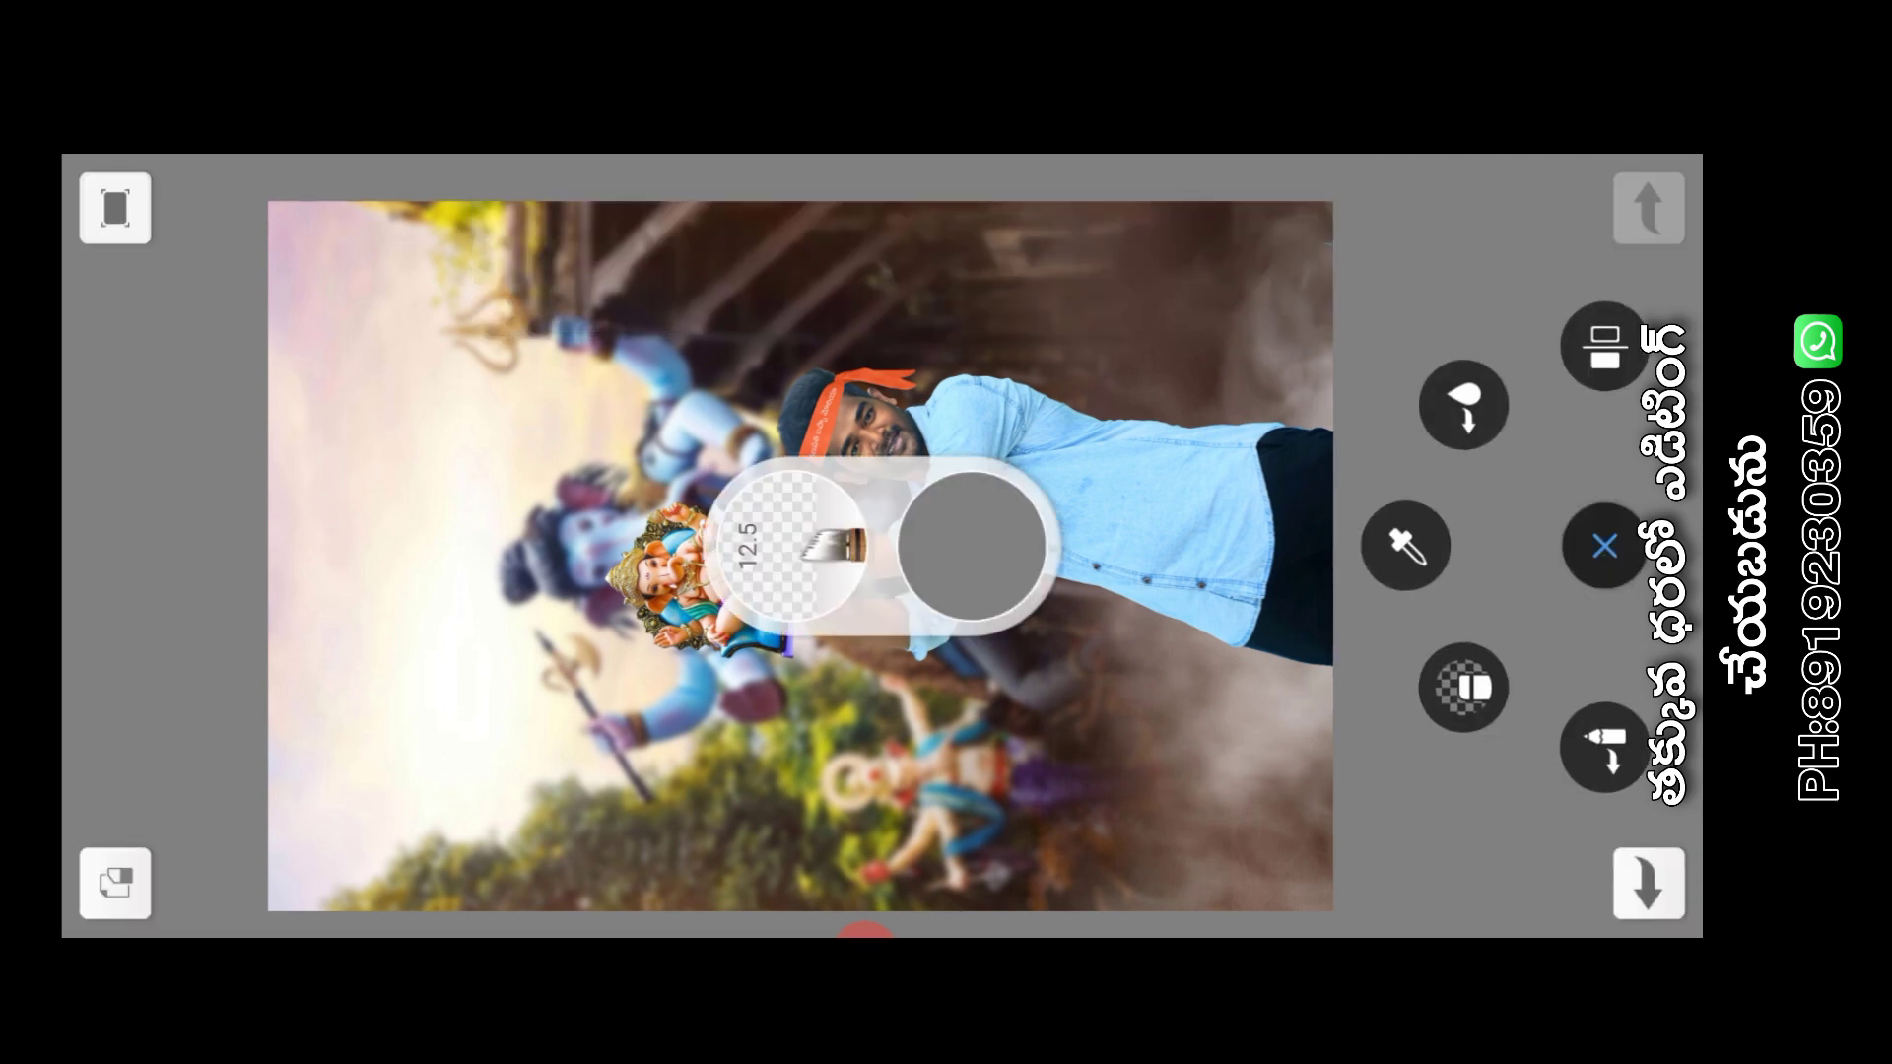
left_click(789, 545)
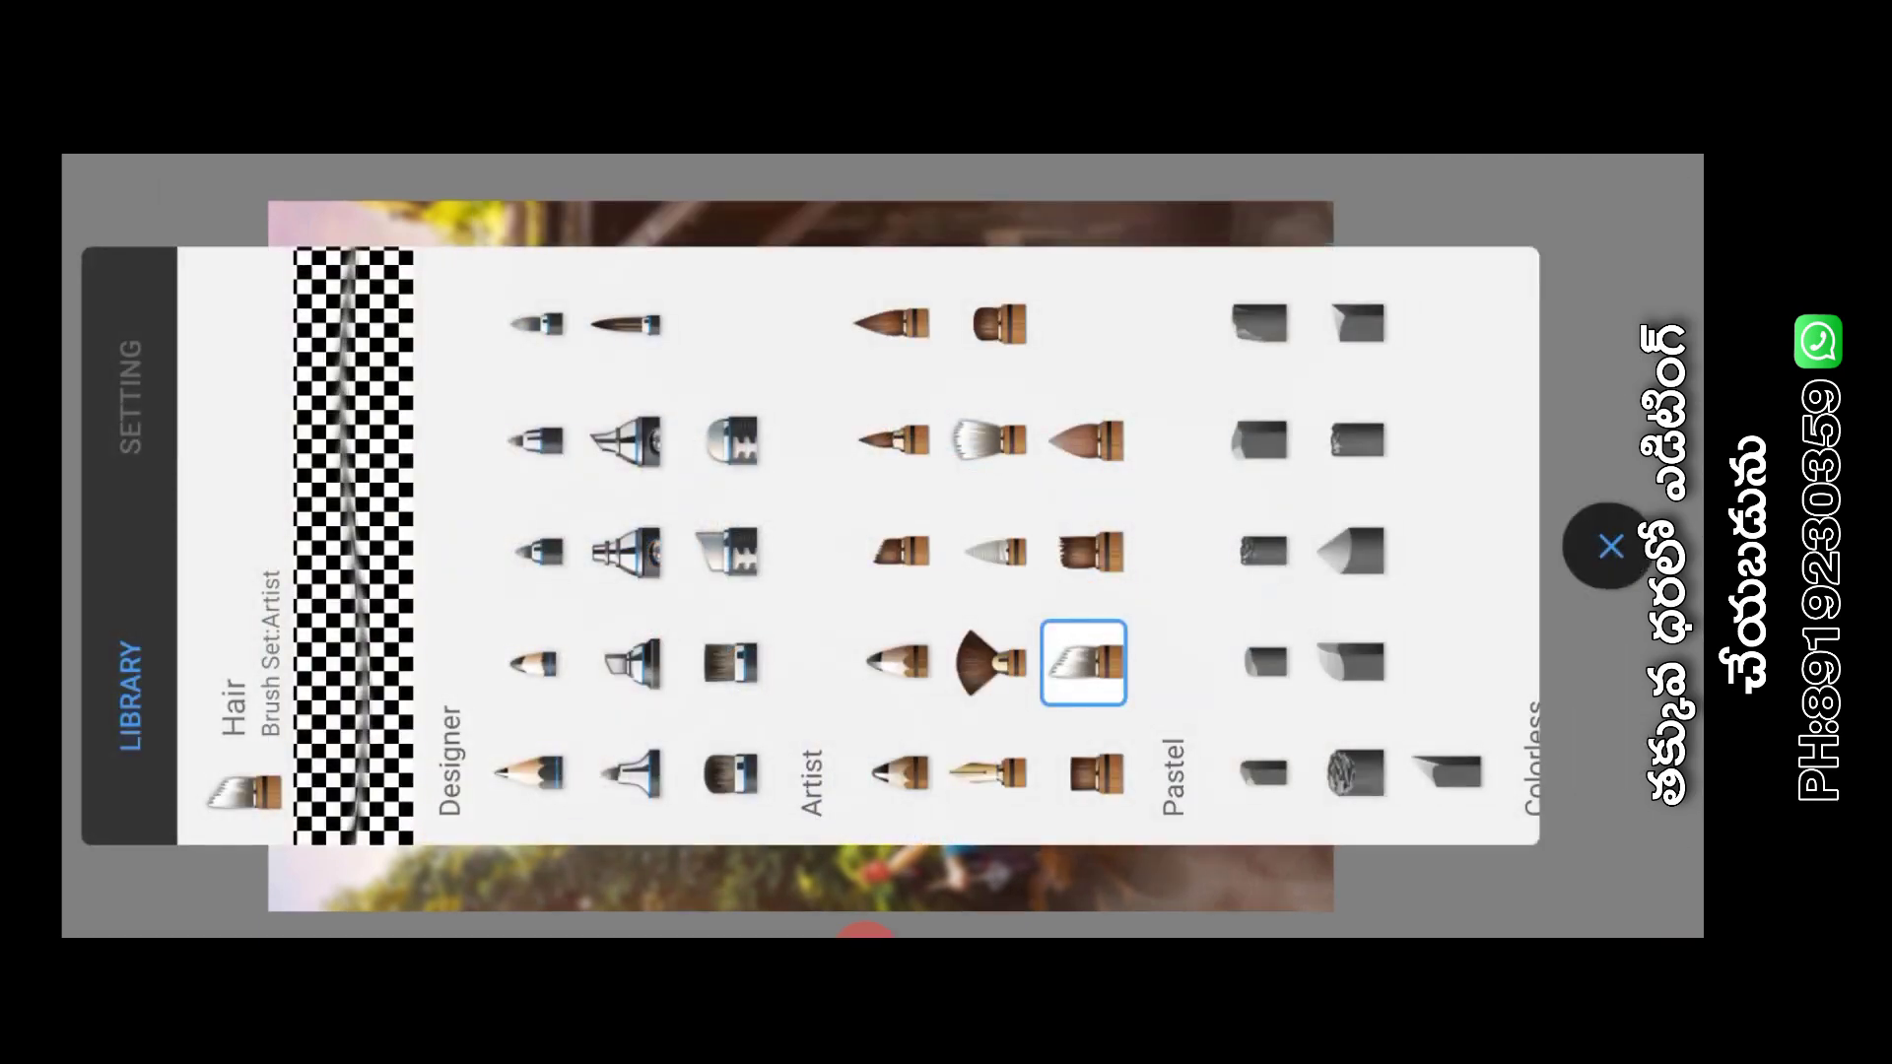
scroll(976, 552, "left", 3)
left_click(751, 551)
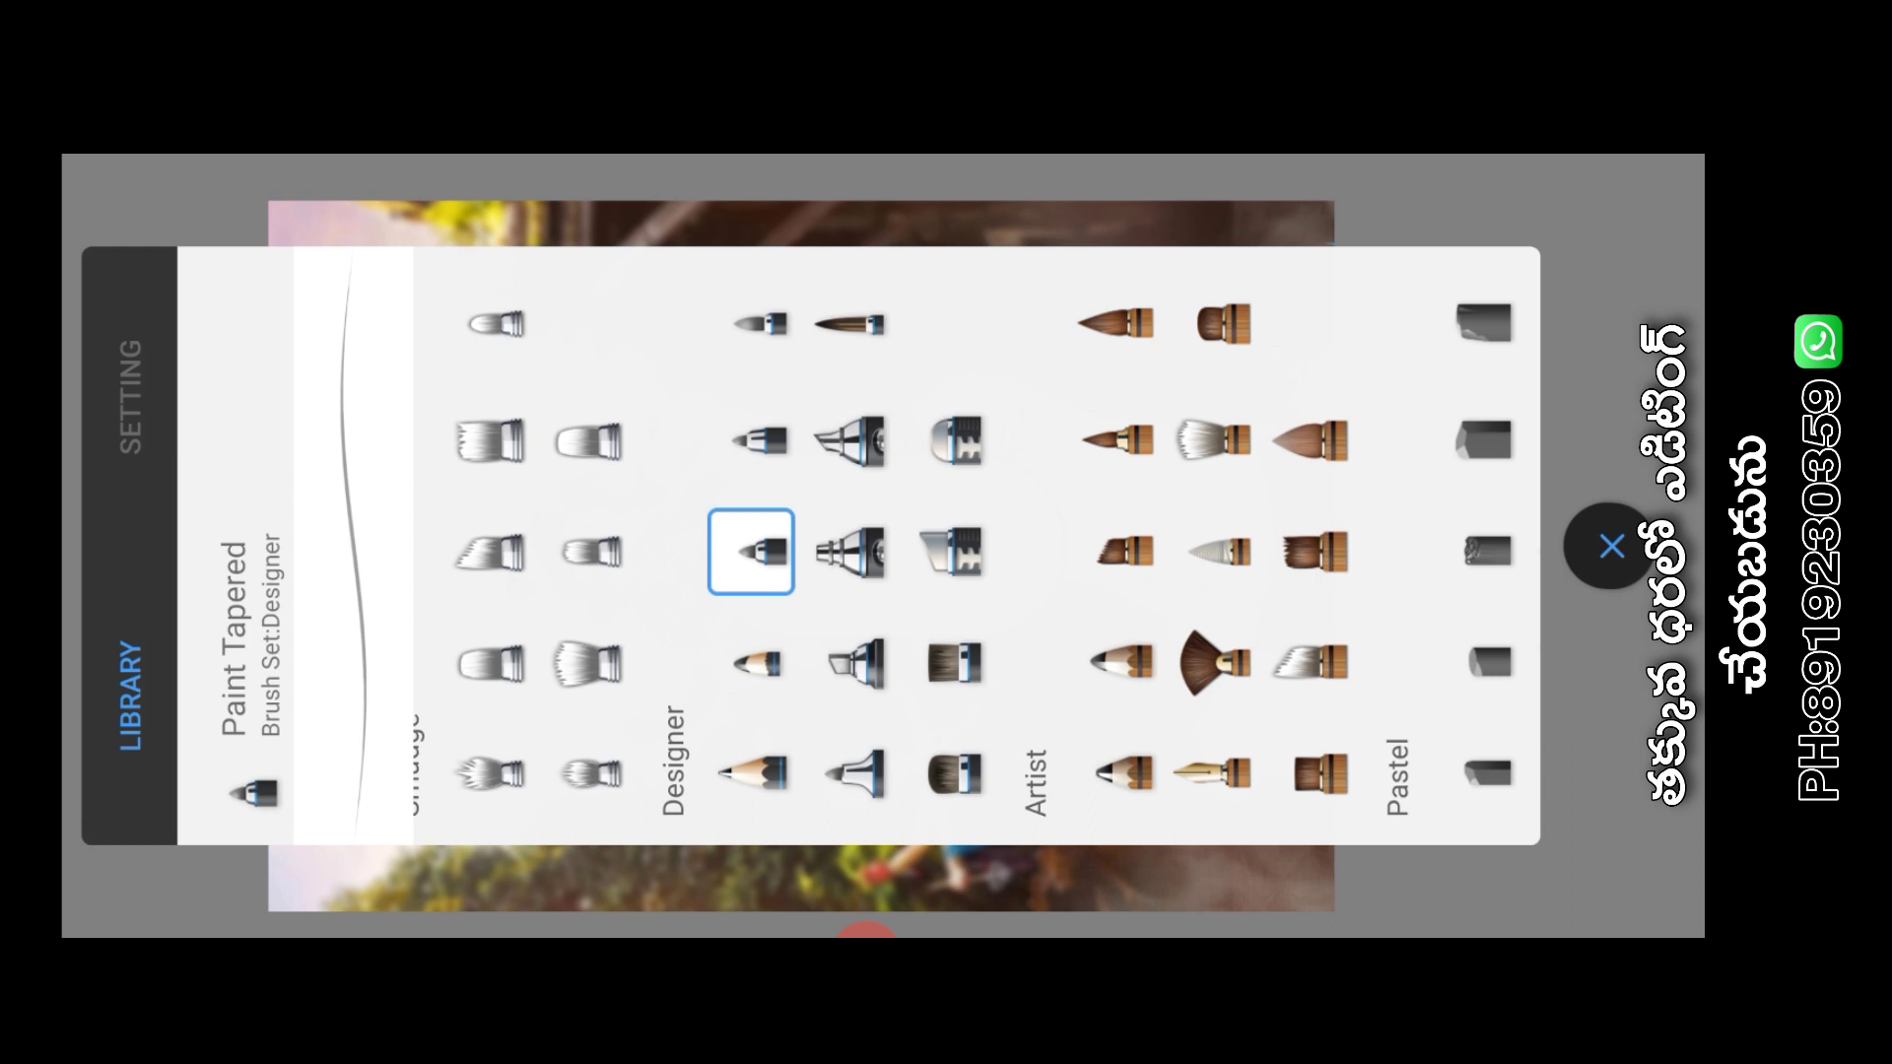
left_click(751, 552)
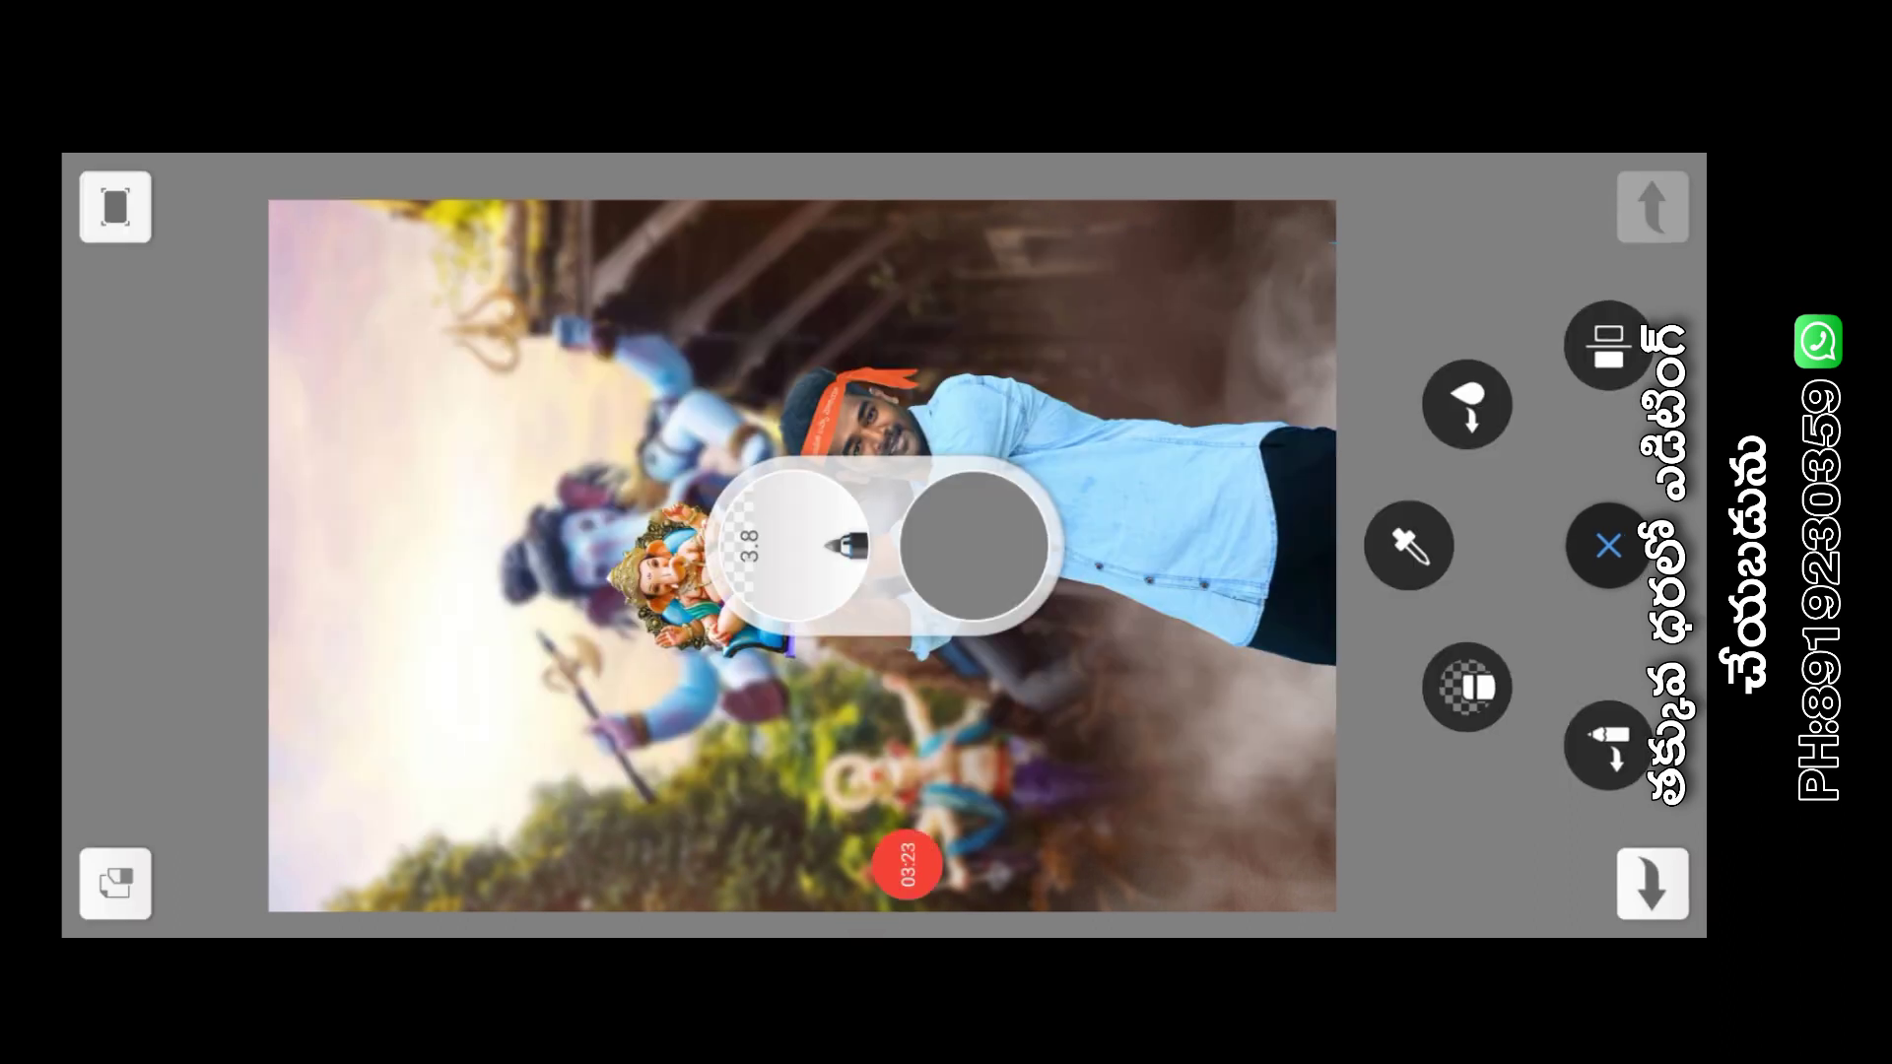
Choose a red brush colour and paint a first stroke above the eyebrow
left_click(974, 545)
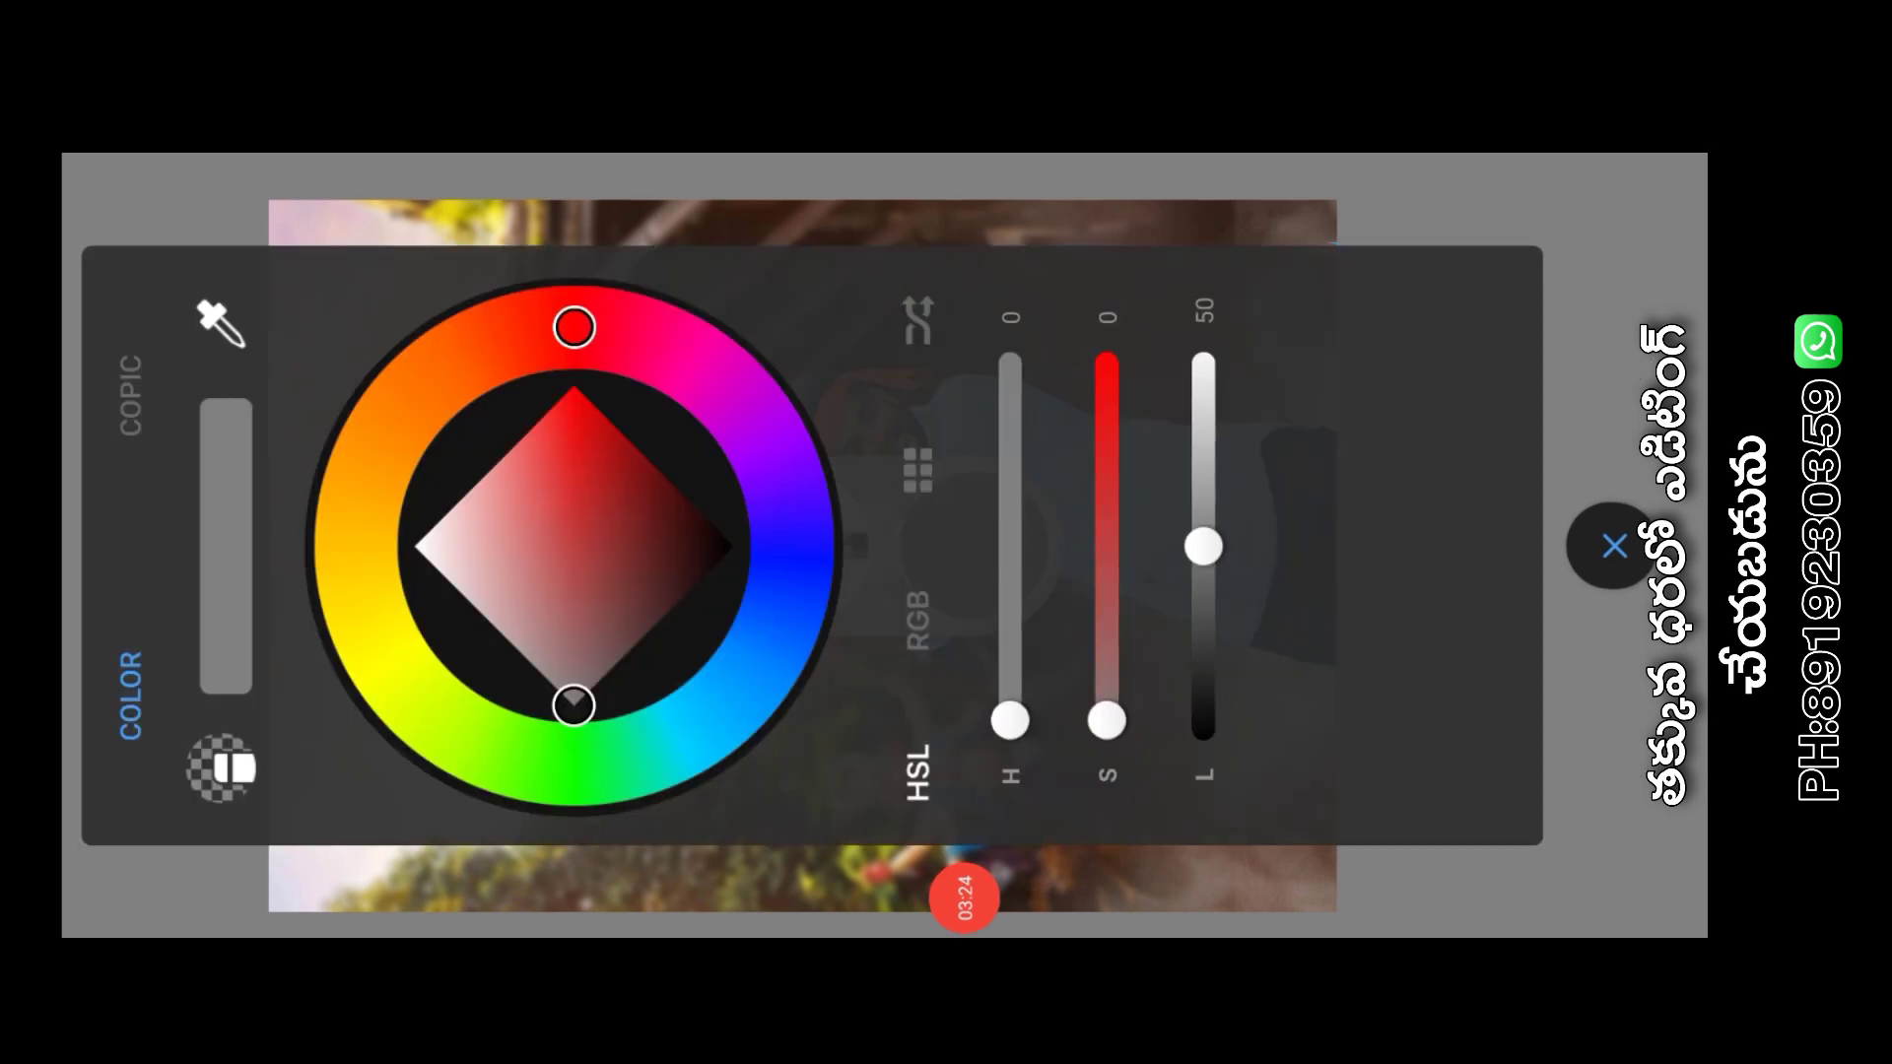
left_click(573, 390)
left_click(555, 461)
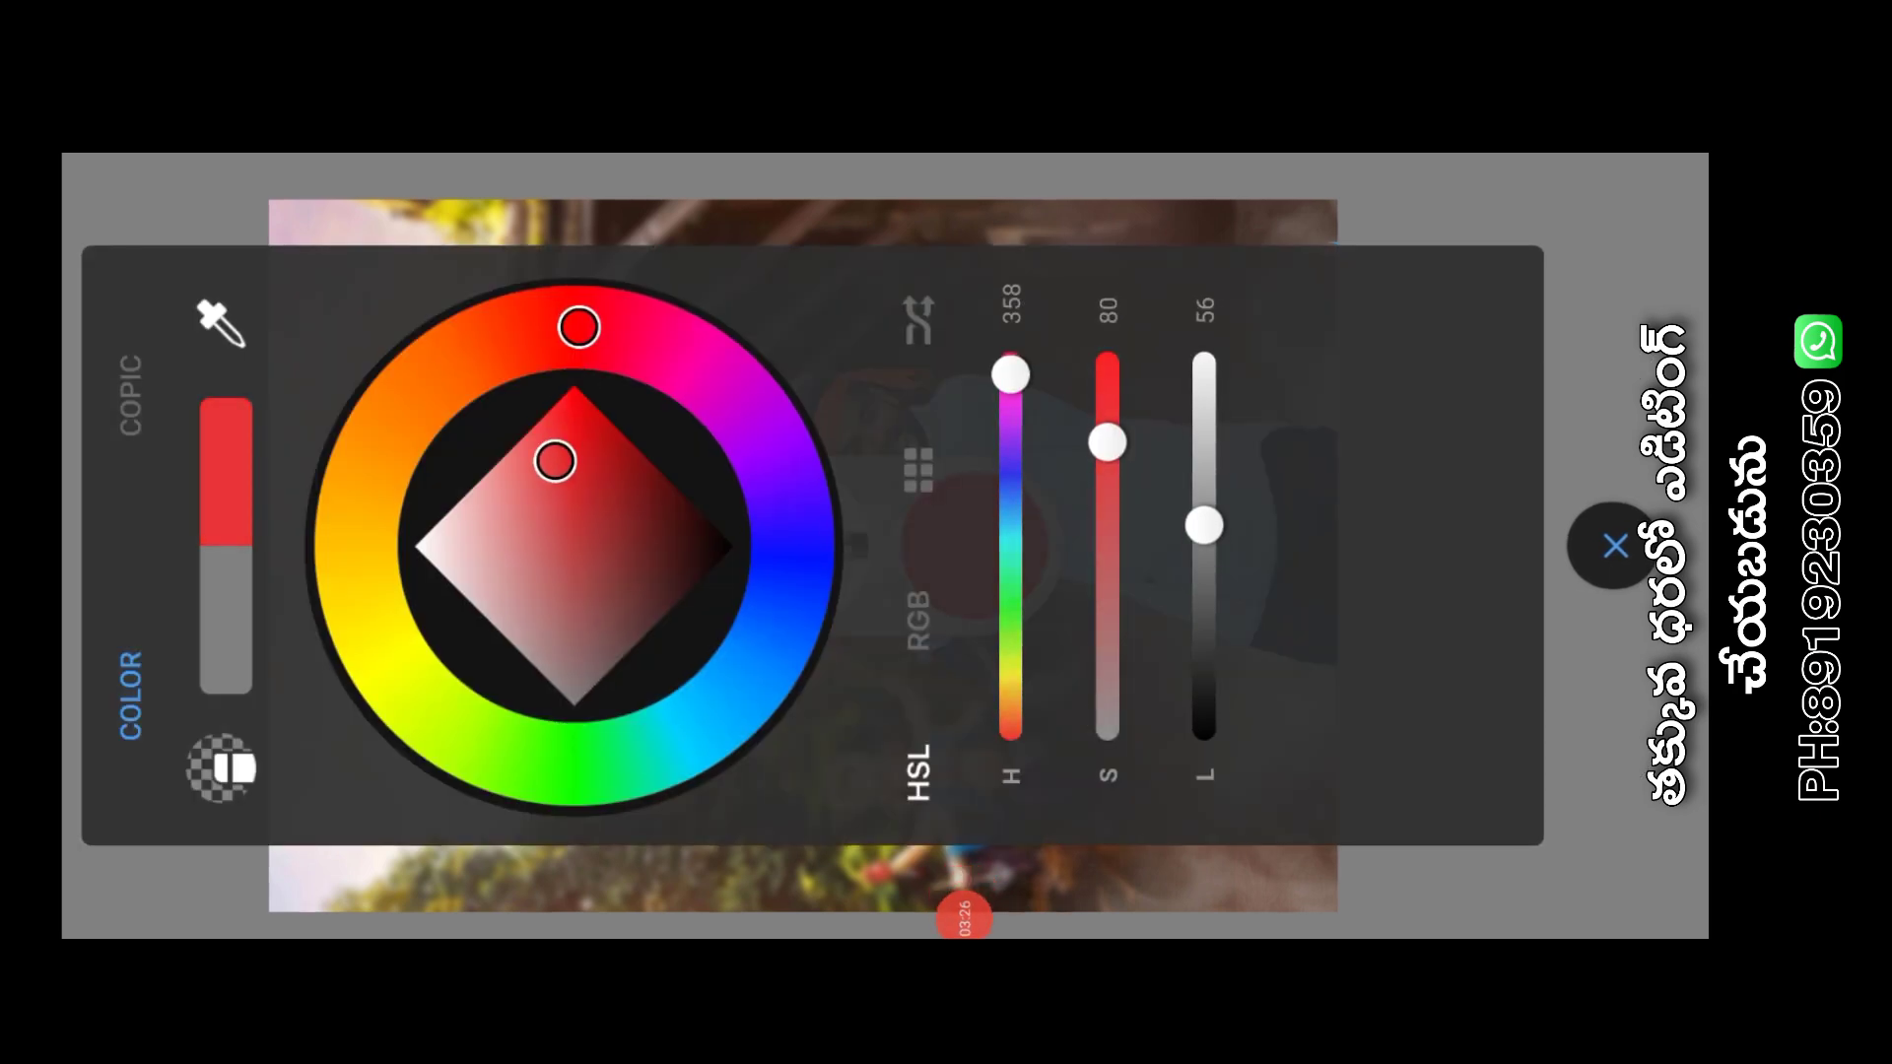
key("Escape")
scroll(887, 545, "up", 5)
scroll(887, 545, "up", 3)
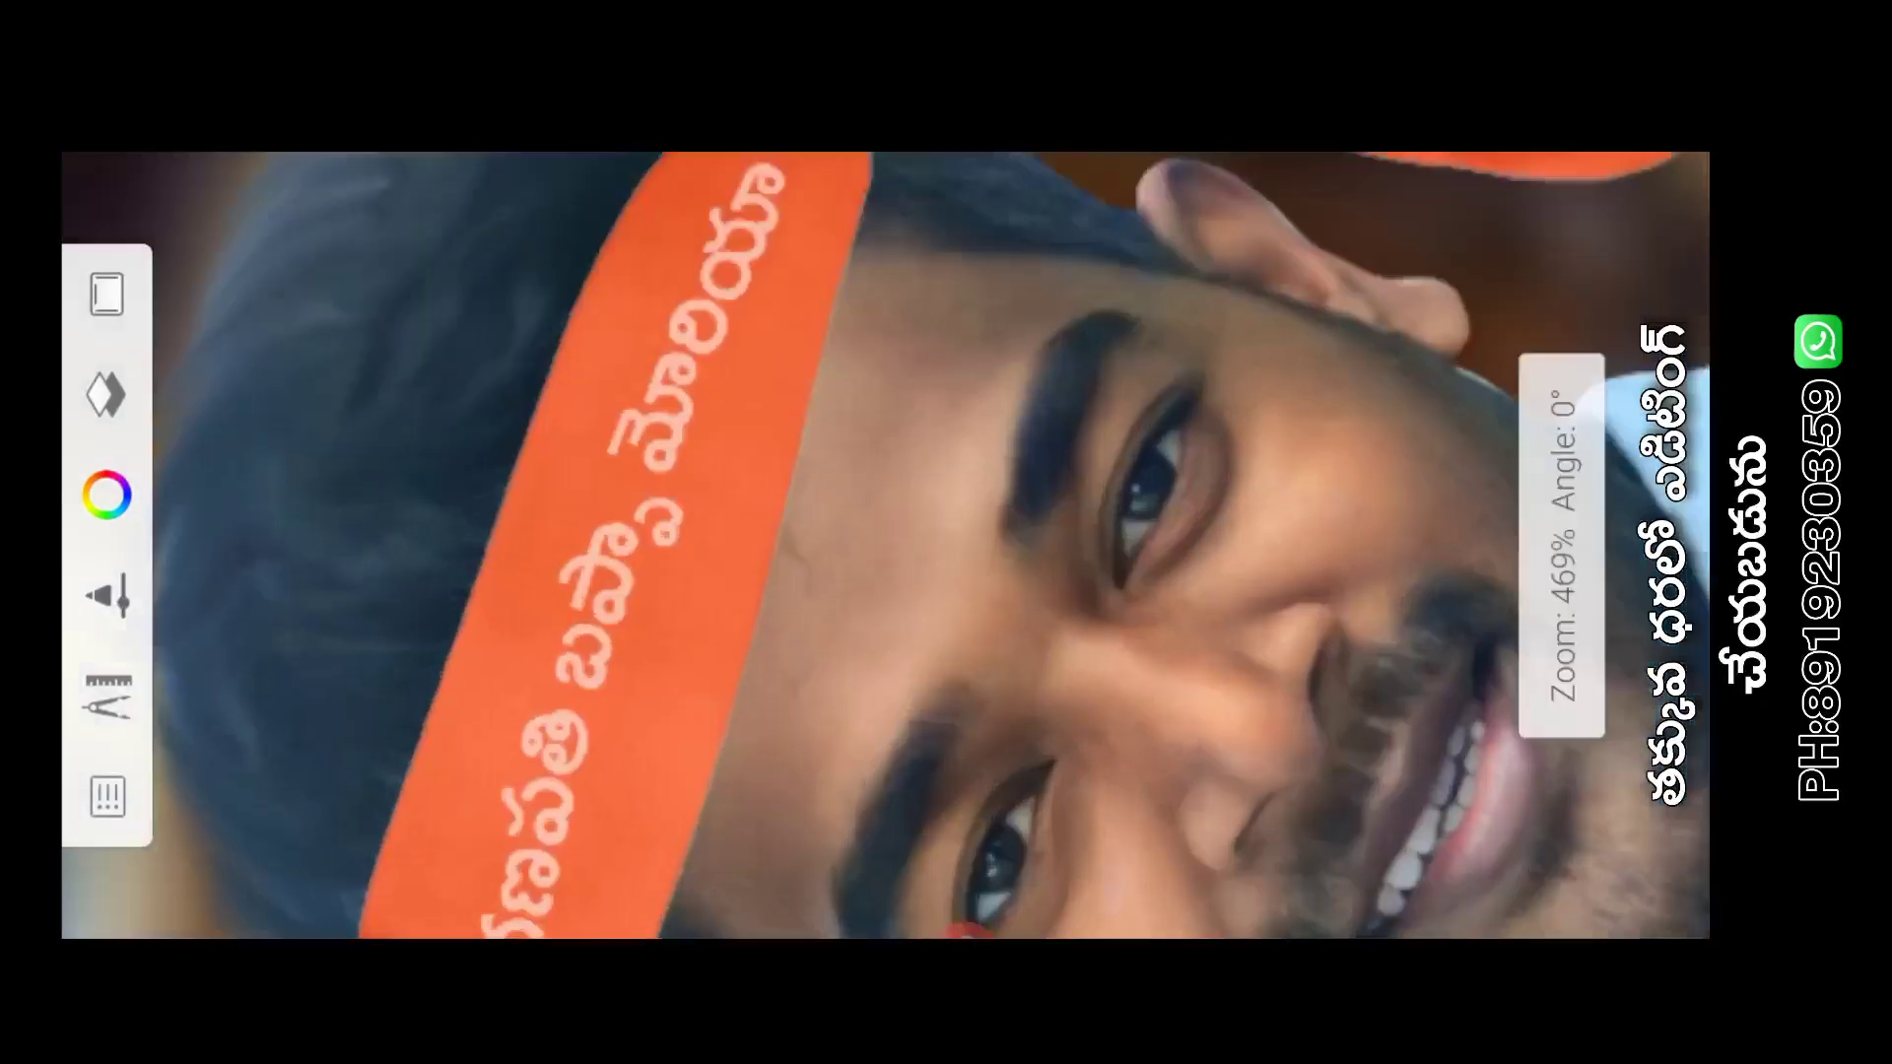
scroll(887, 545, "up", 2)
mouse_move(1049, 528)
left_mouse_down()
mouse_move(911, 448)
mouse_move(1099, 552)
mouse_move(857, 434)
left_mouse_up()
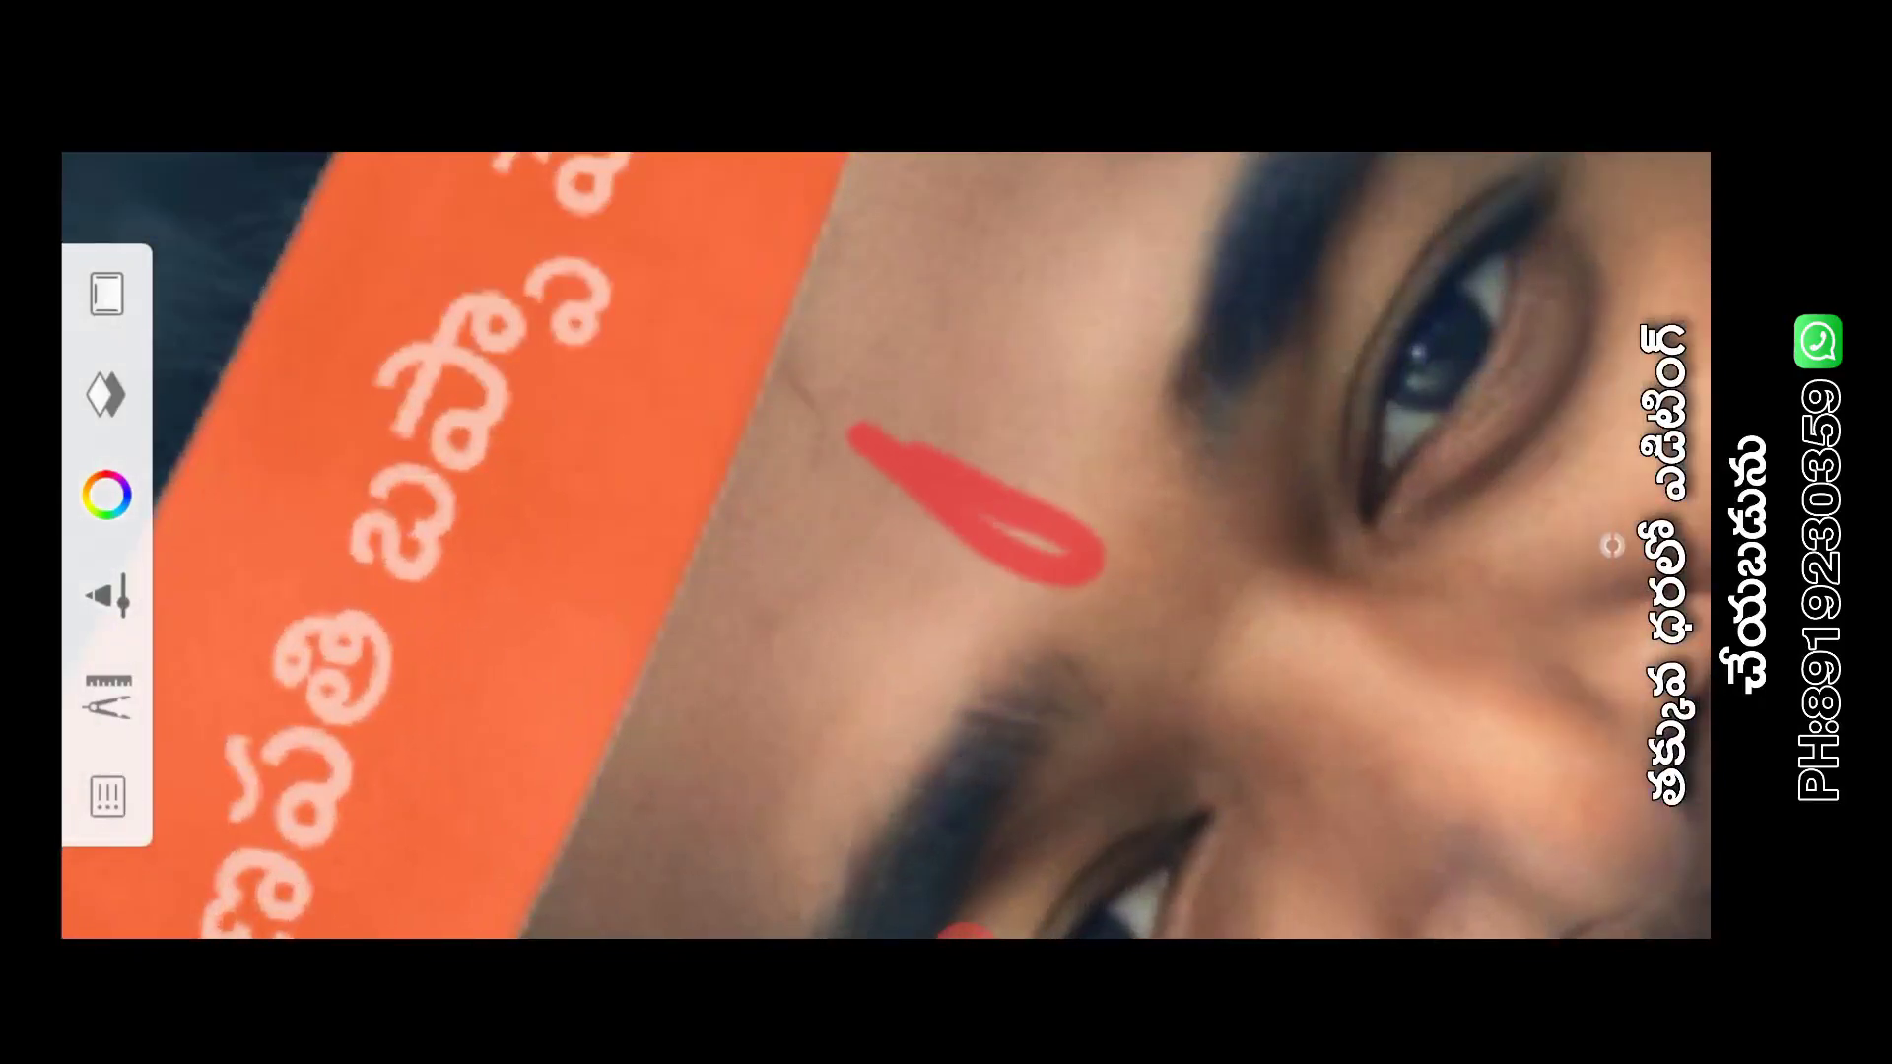
scroll(887, 545, "down", 5)
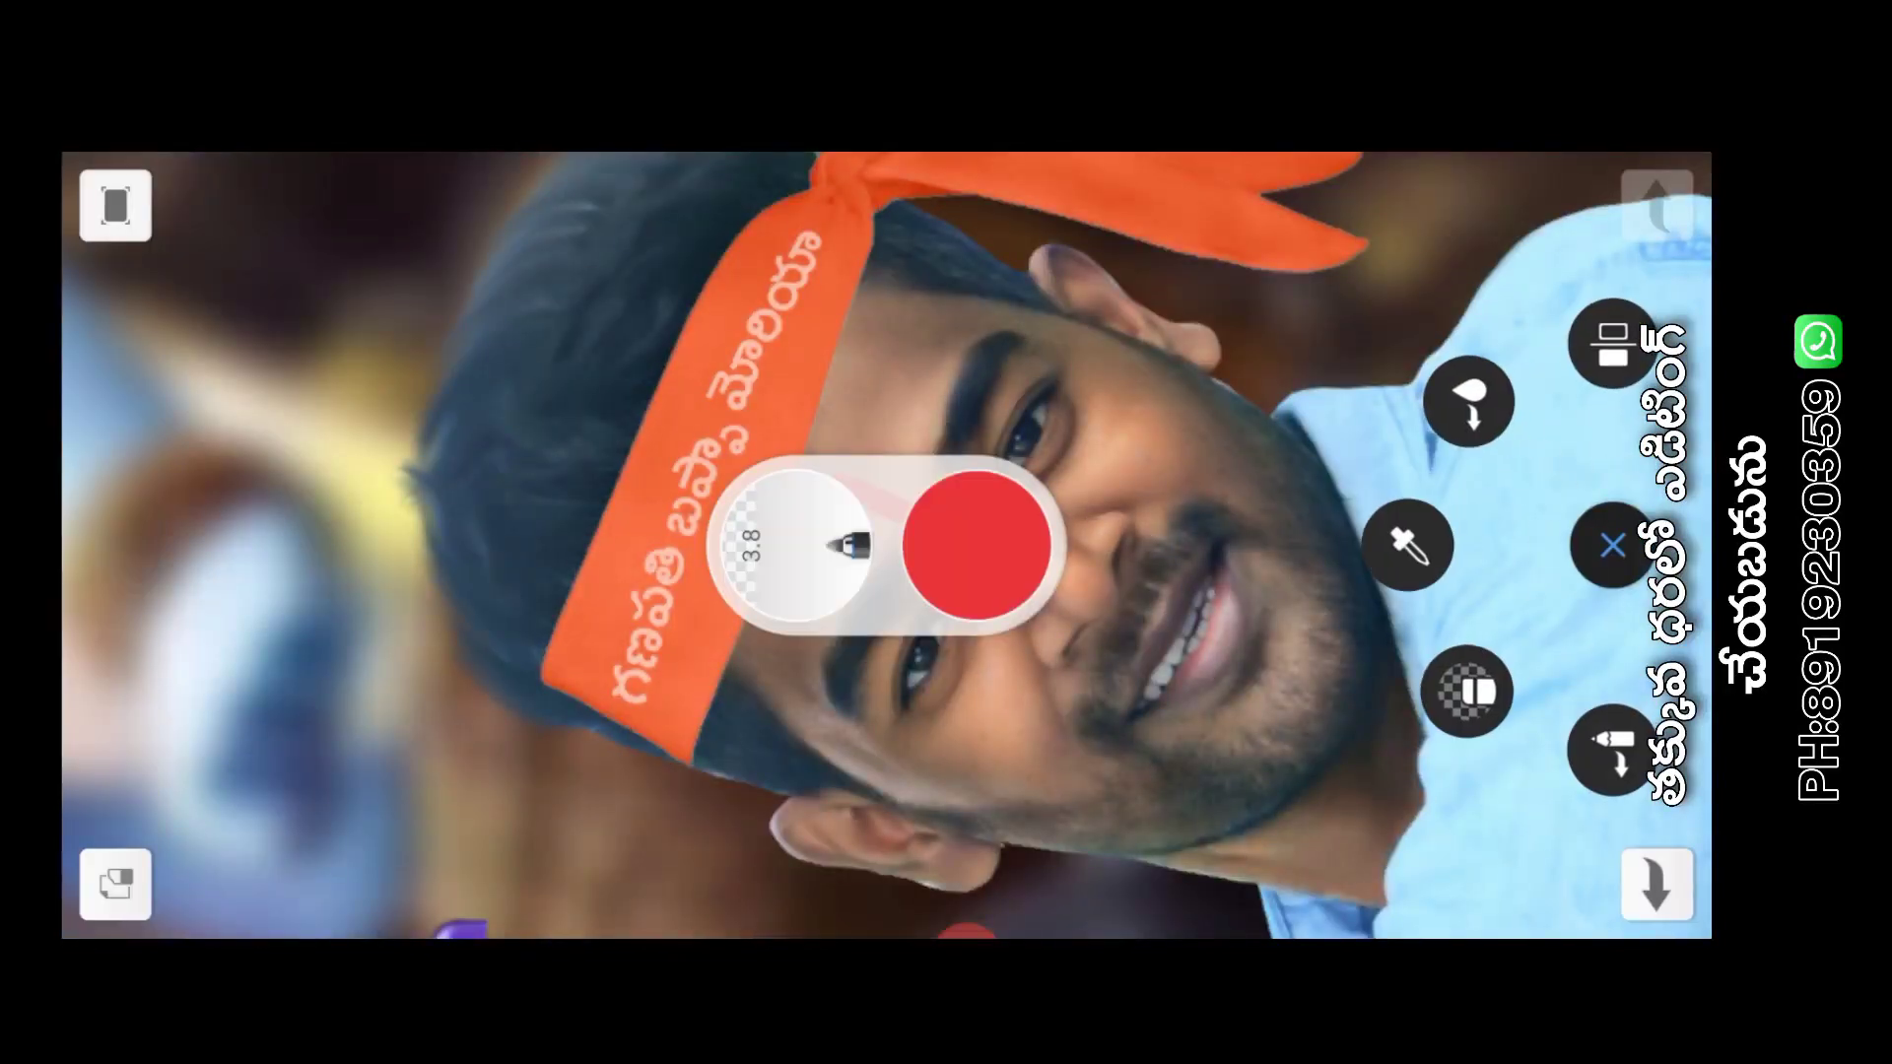
Adjust the brush colour to a saturated red-orange, around HSL 12/93/53
left_click(976, 545)
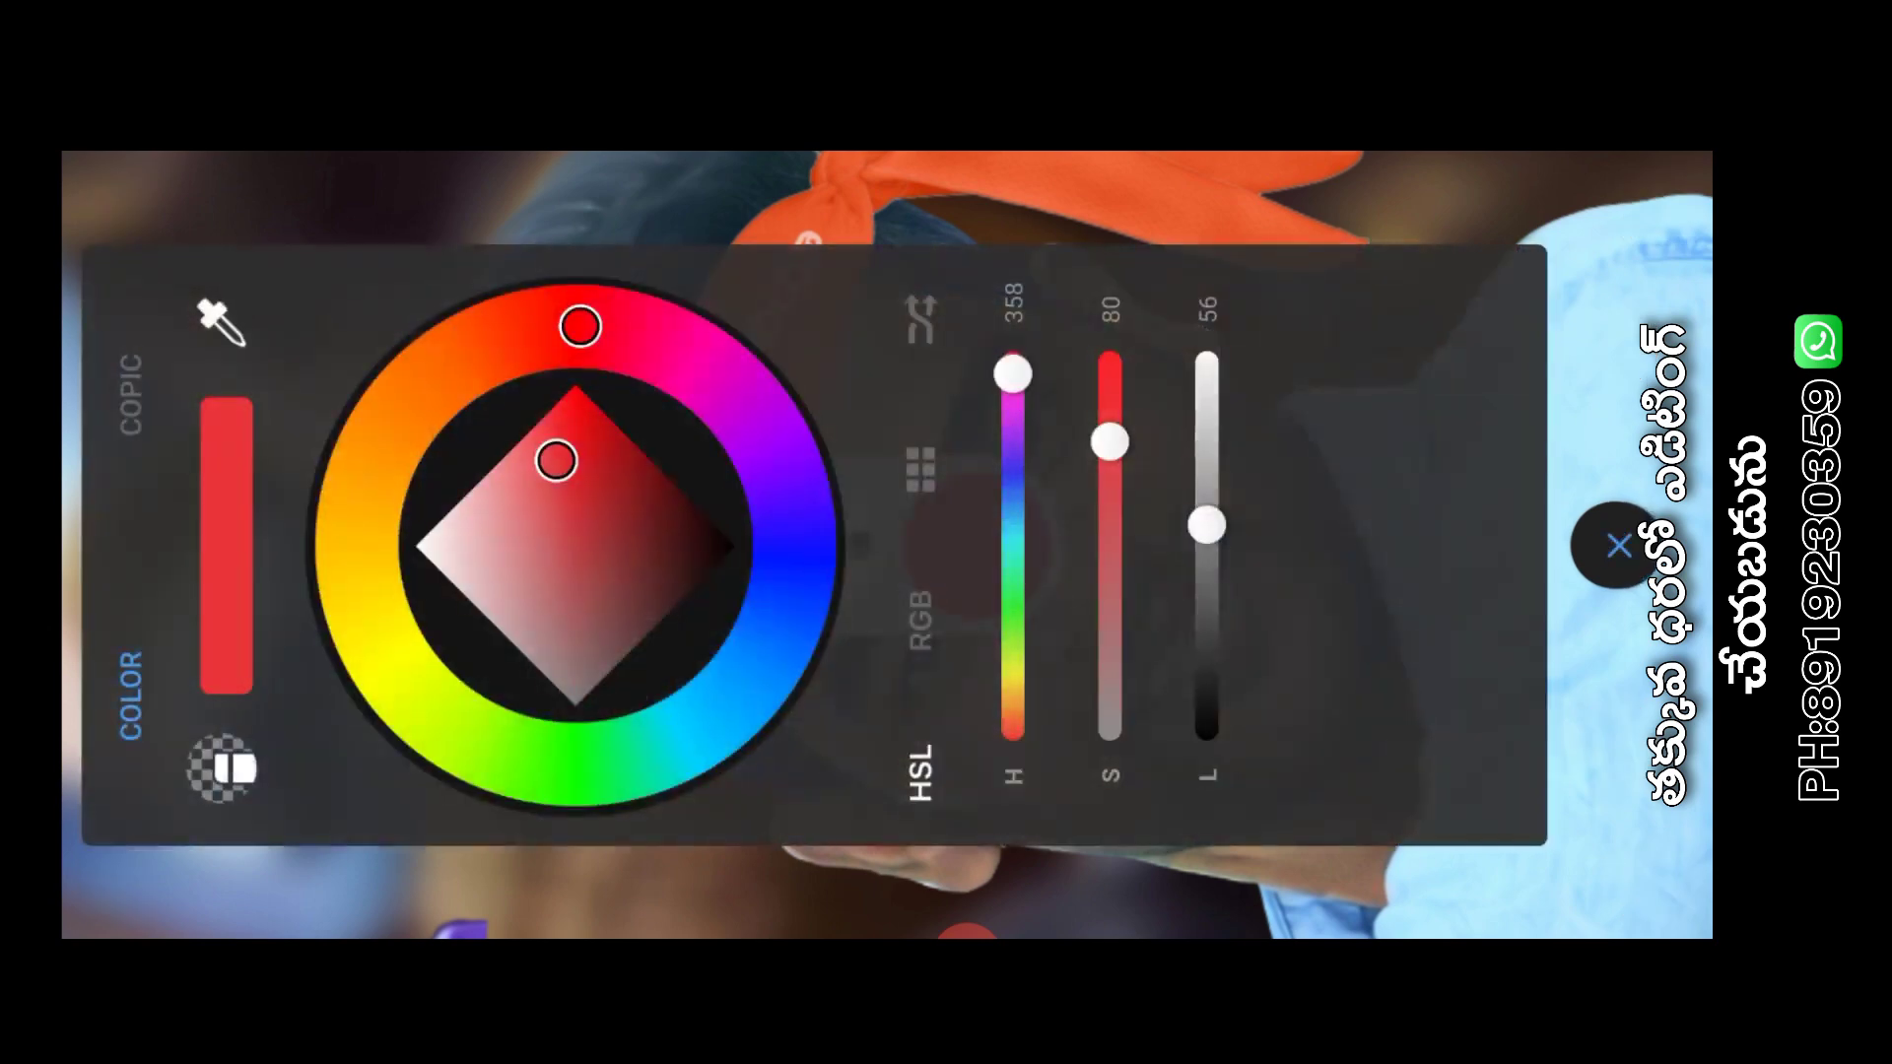
left_click_drag(557, 460, 555, 402)
left_click_drag(580, 326, 455, 363)
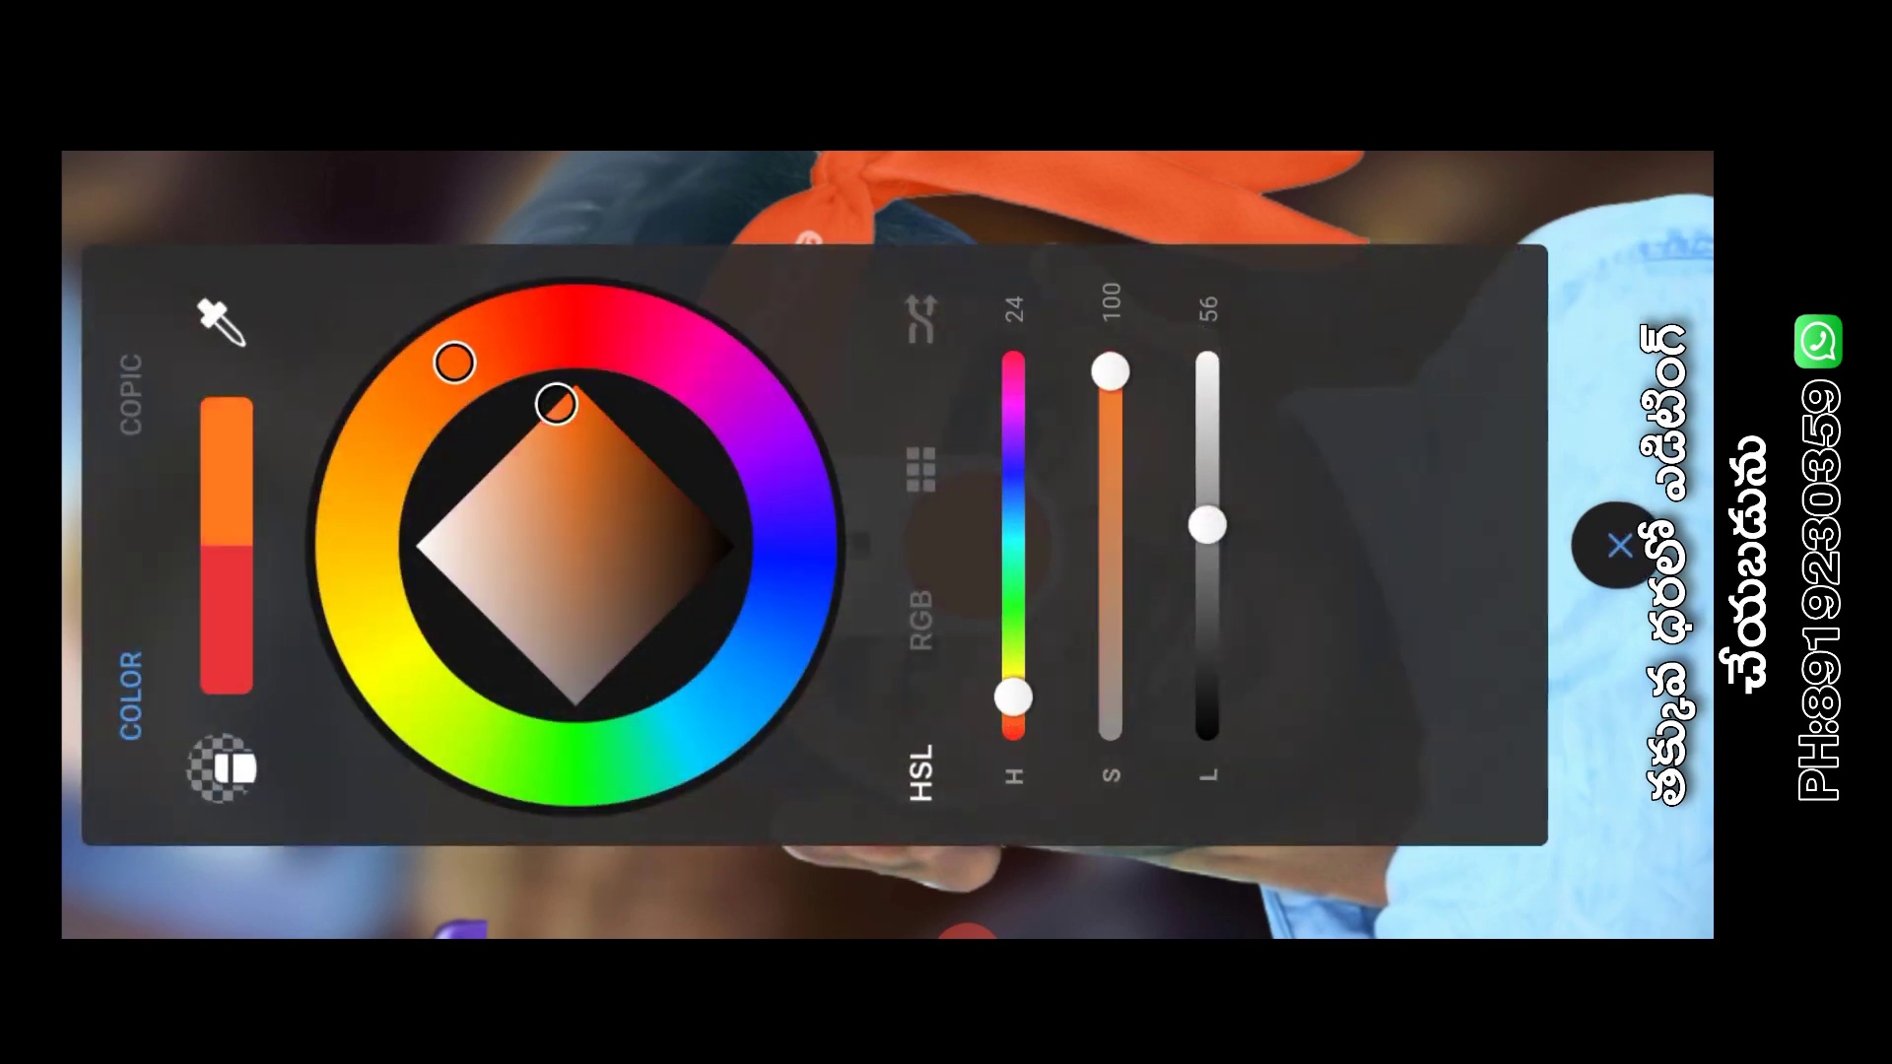
left_click(1619, 545)
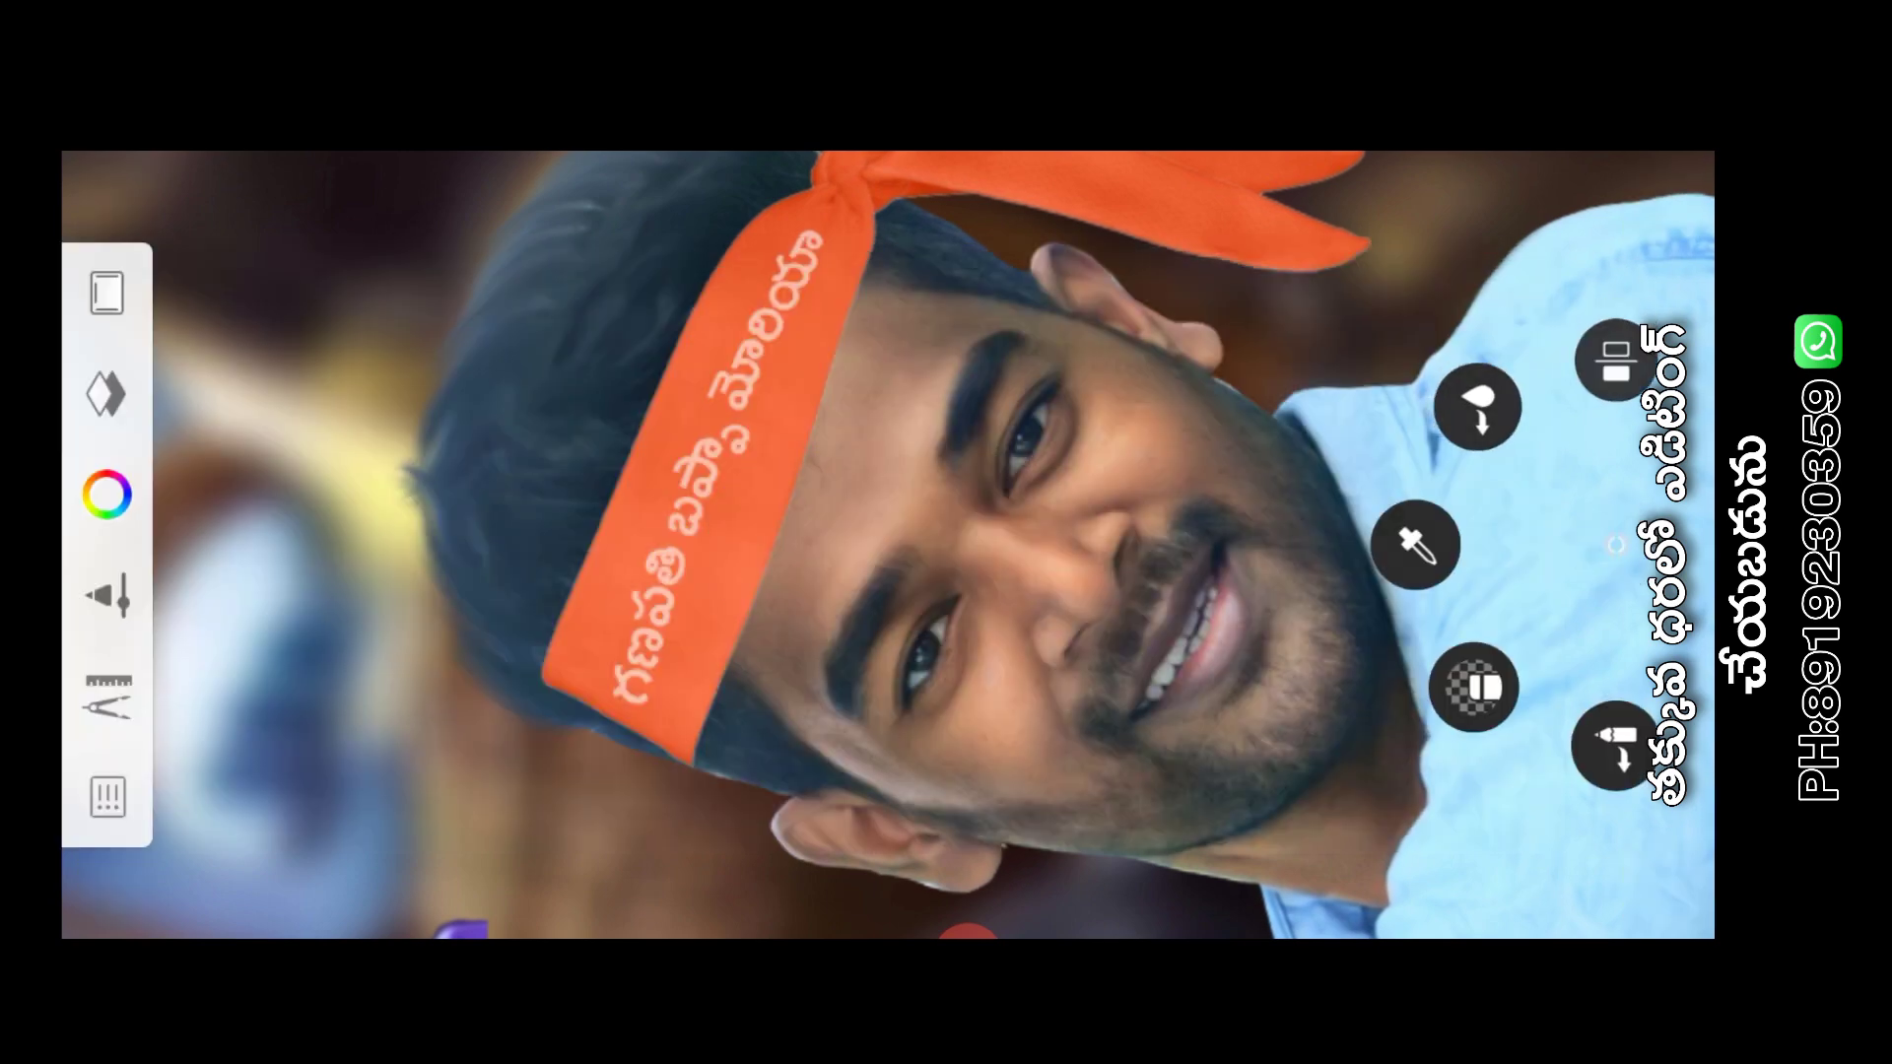
scroll(1084, 542, "up", 5)
scroll(1084, 542, "up", 2)
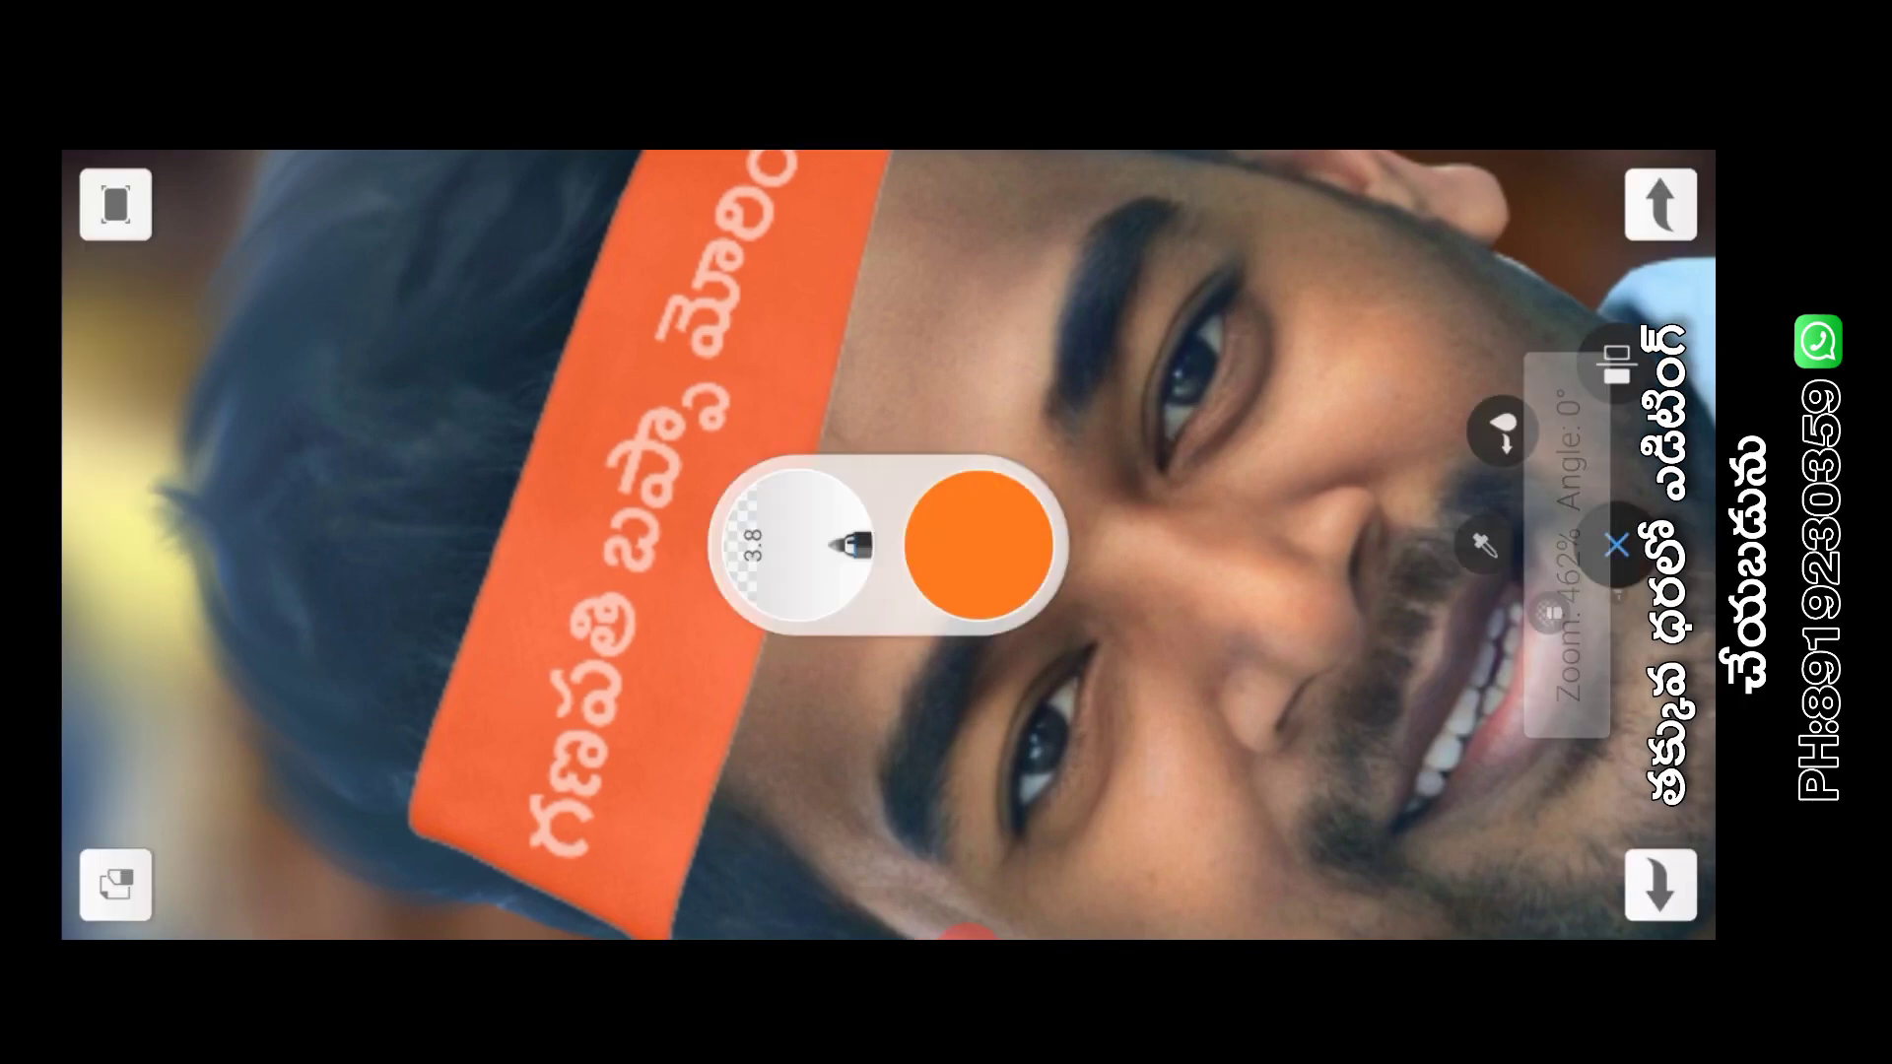
left_click(975, 545)
left_click_drag(454, 363, 515, 335)
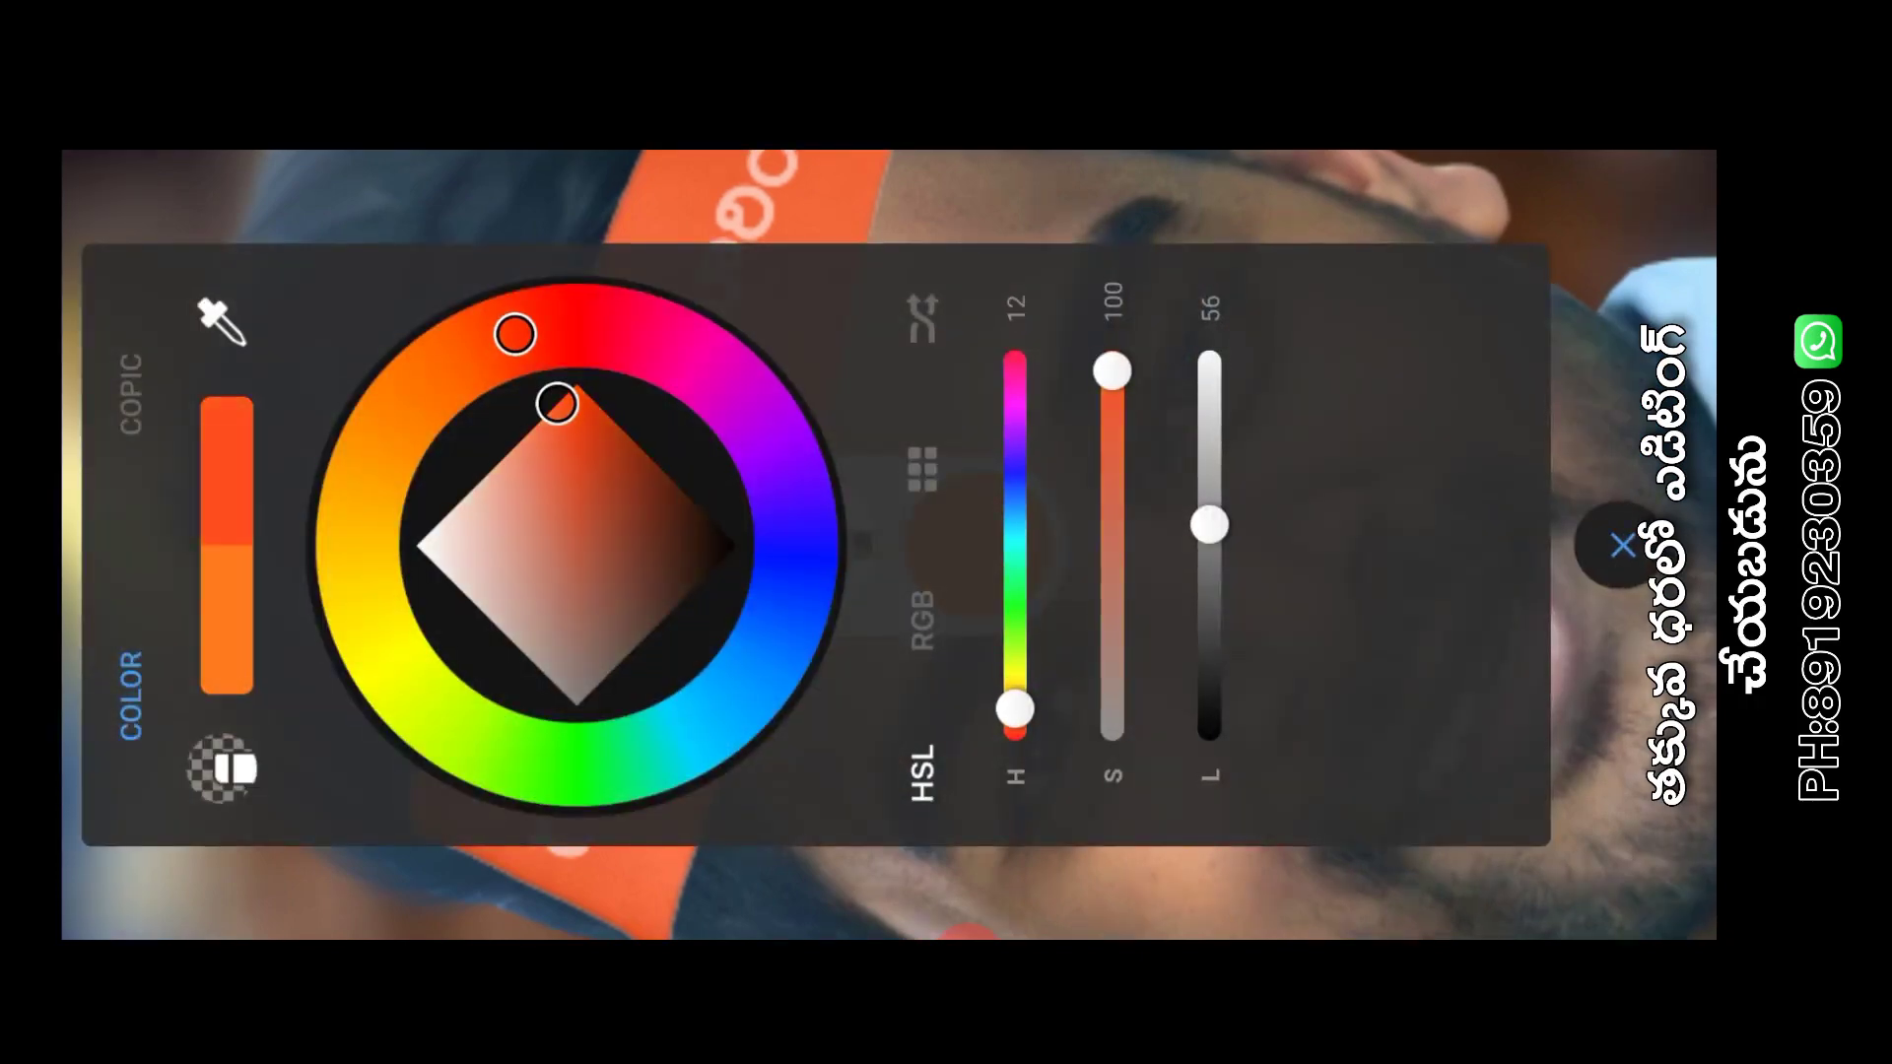
left_click_drag(557, 402, 566, 415)
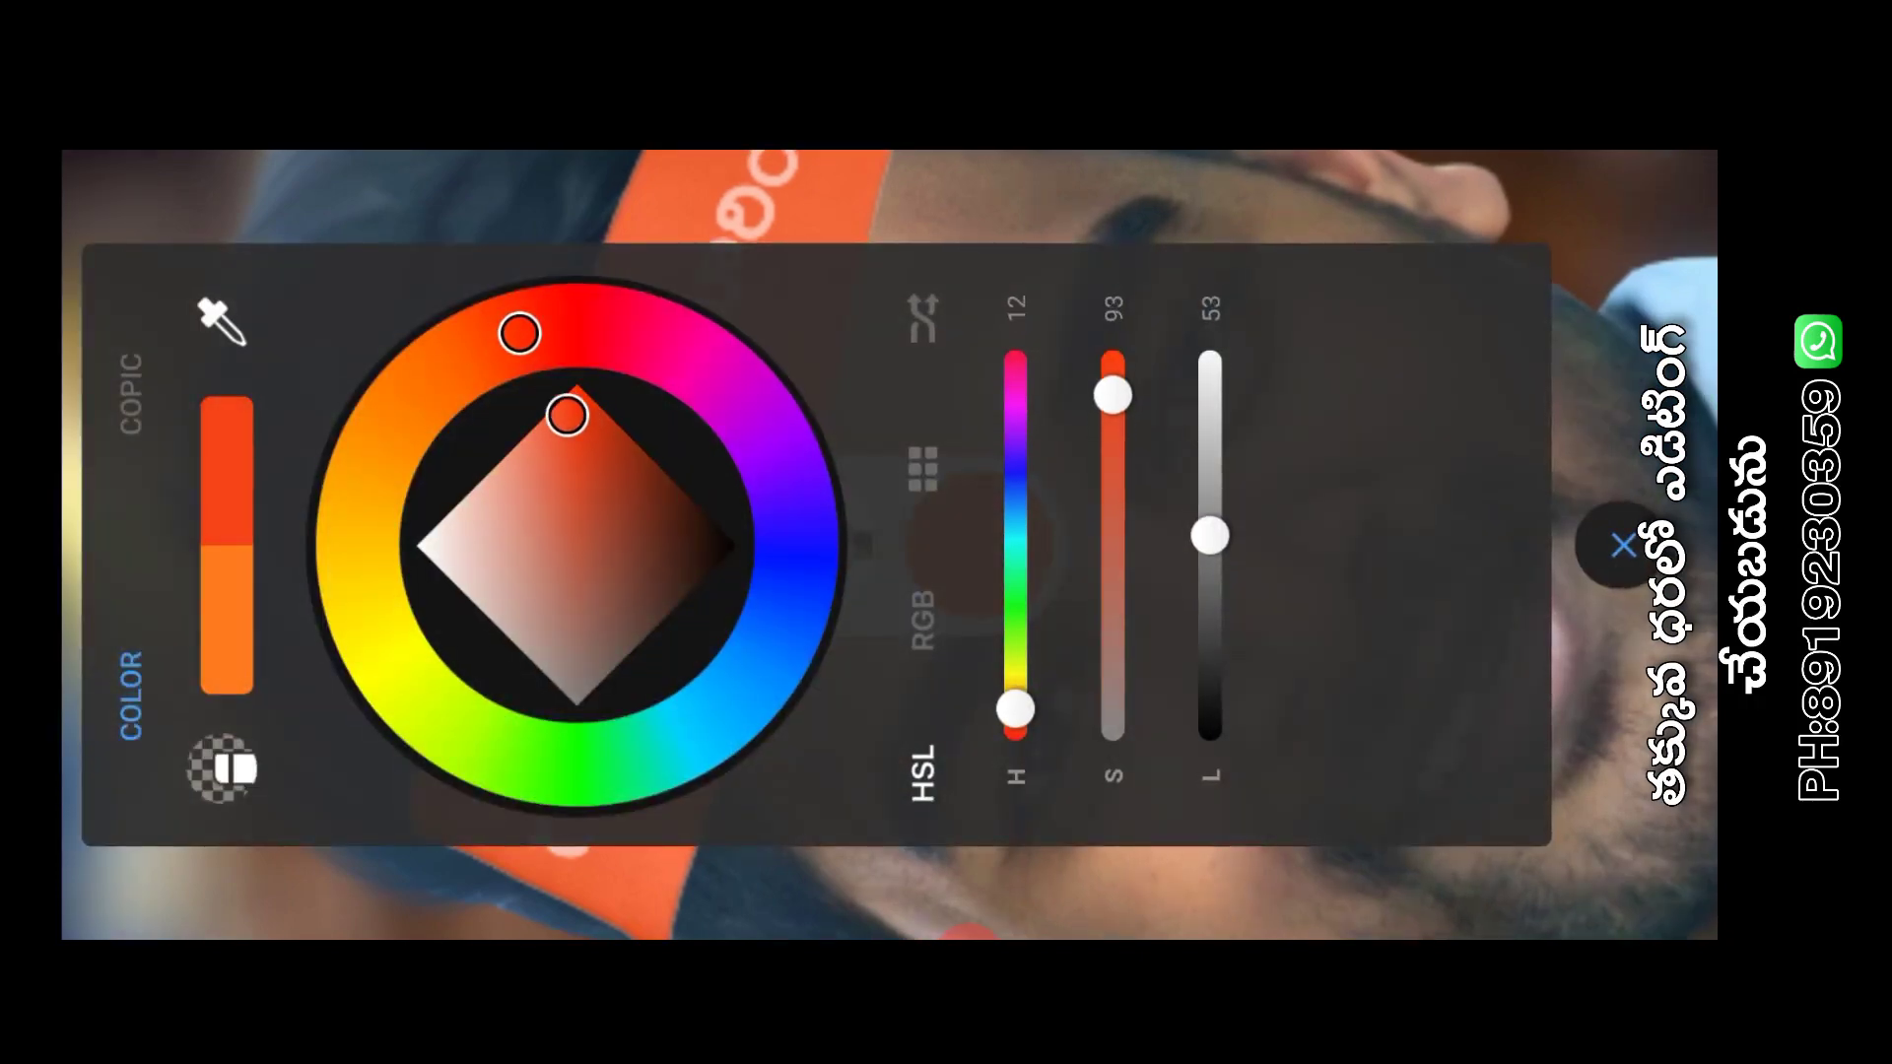
left_click(975, 545)
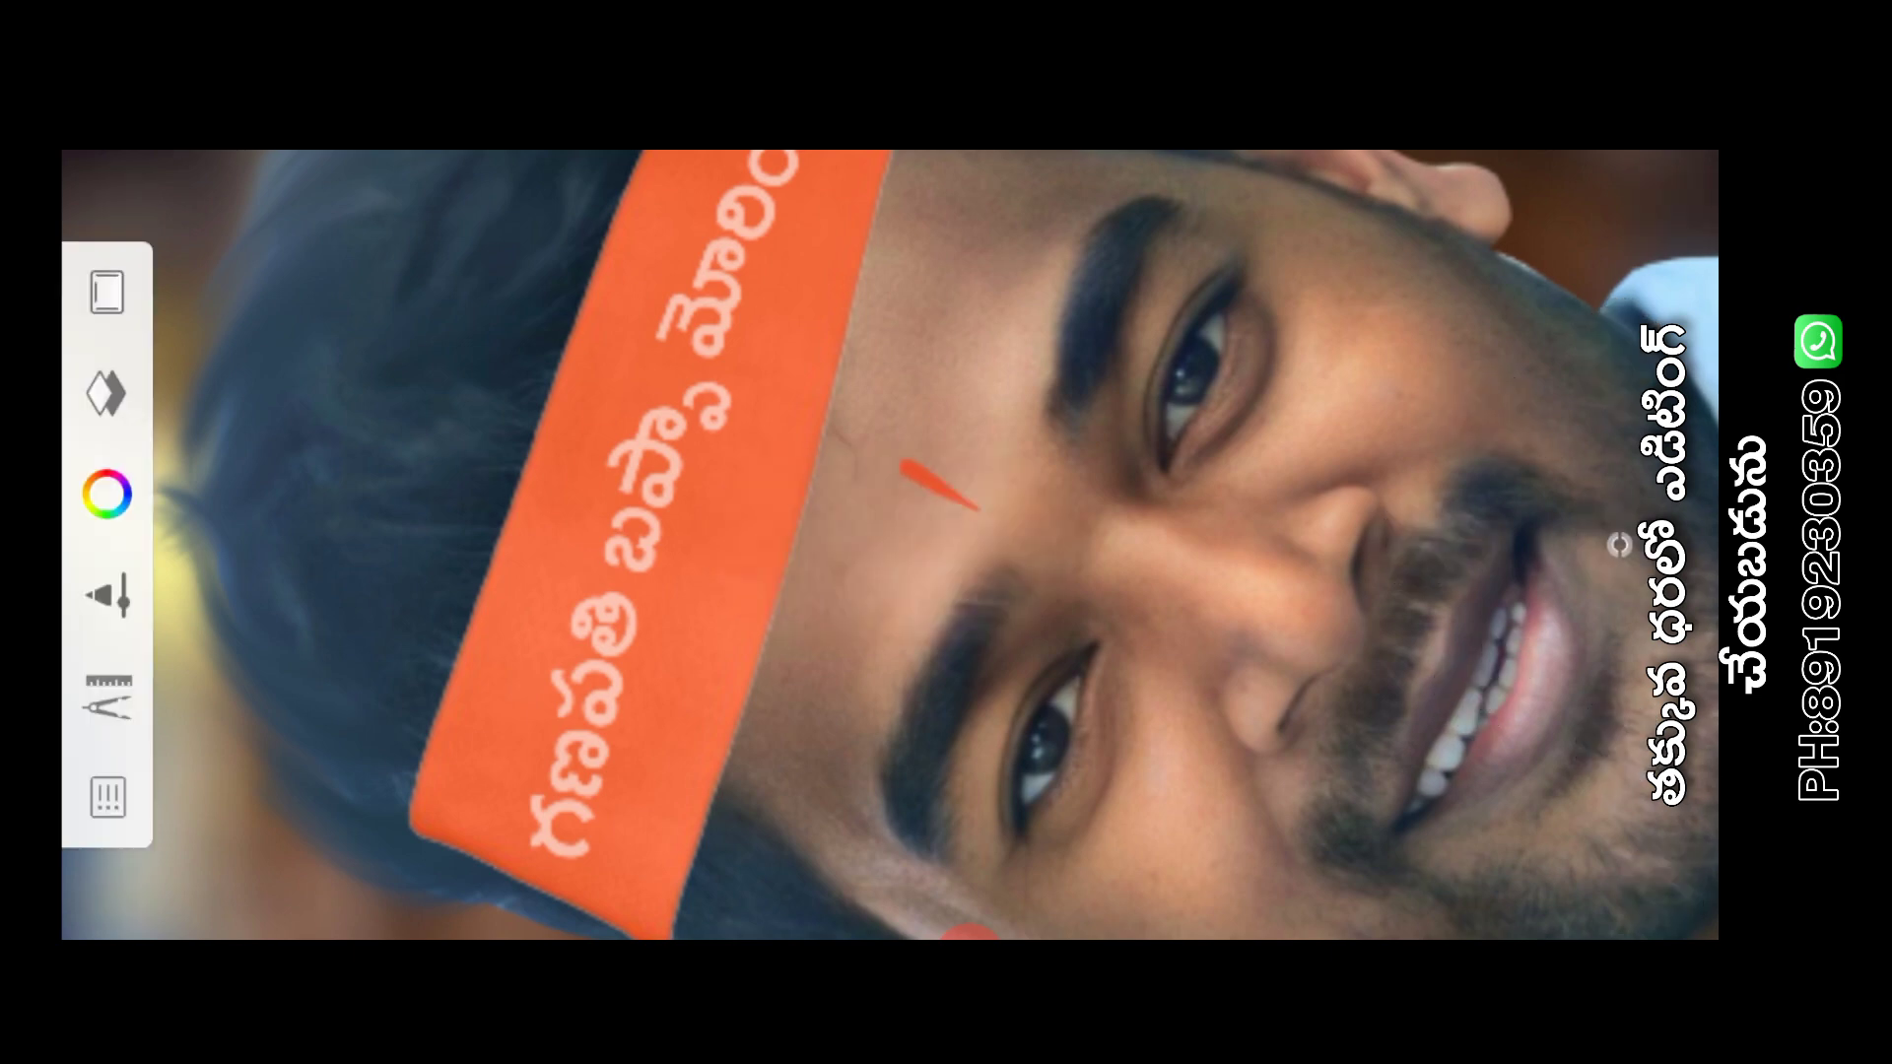
Paint a tapered red-orange tilak on the forehead, widening it into a teardrop
left_click_drag(902, 463, 990, 492)
scroll(936, 493, "up", 5)
left_click_drag(917, 552, 1089, 616)
mouse_move(1030, 513)
left_mouse_down()
mouse_move(1079, 626)
mouse_move(858, 463)
left_mouse_up()
scroll(887, 542, "down", 5)
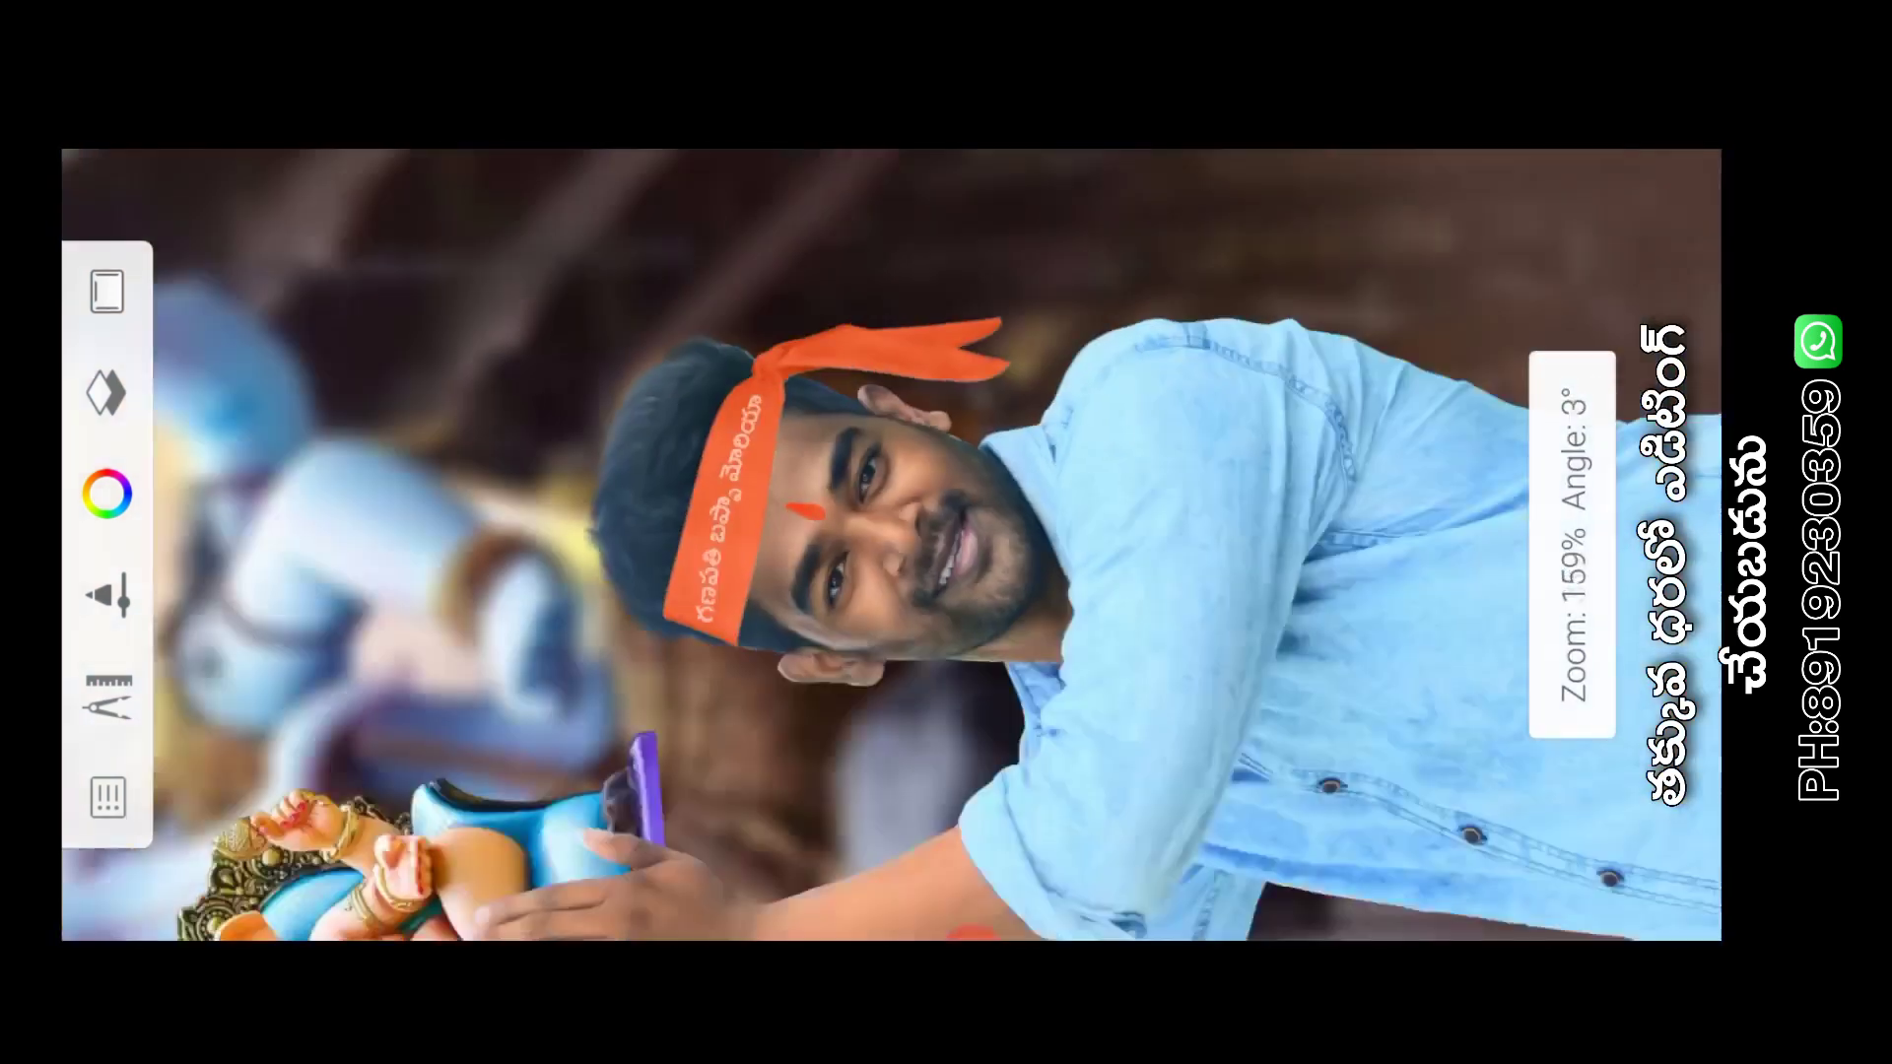
scroll(887, 542, "down", 3)
scroll(887, 543, "down", 1)
scroll(887, 542, "down", 1)
Move the orange glow layer below the Ganesha idol layer
scroll(769, 542, "down", 2)
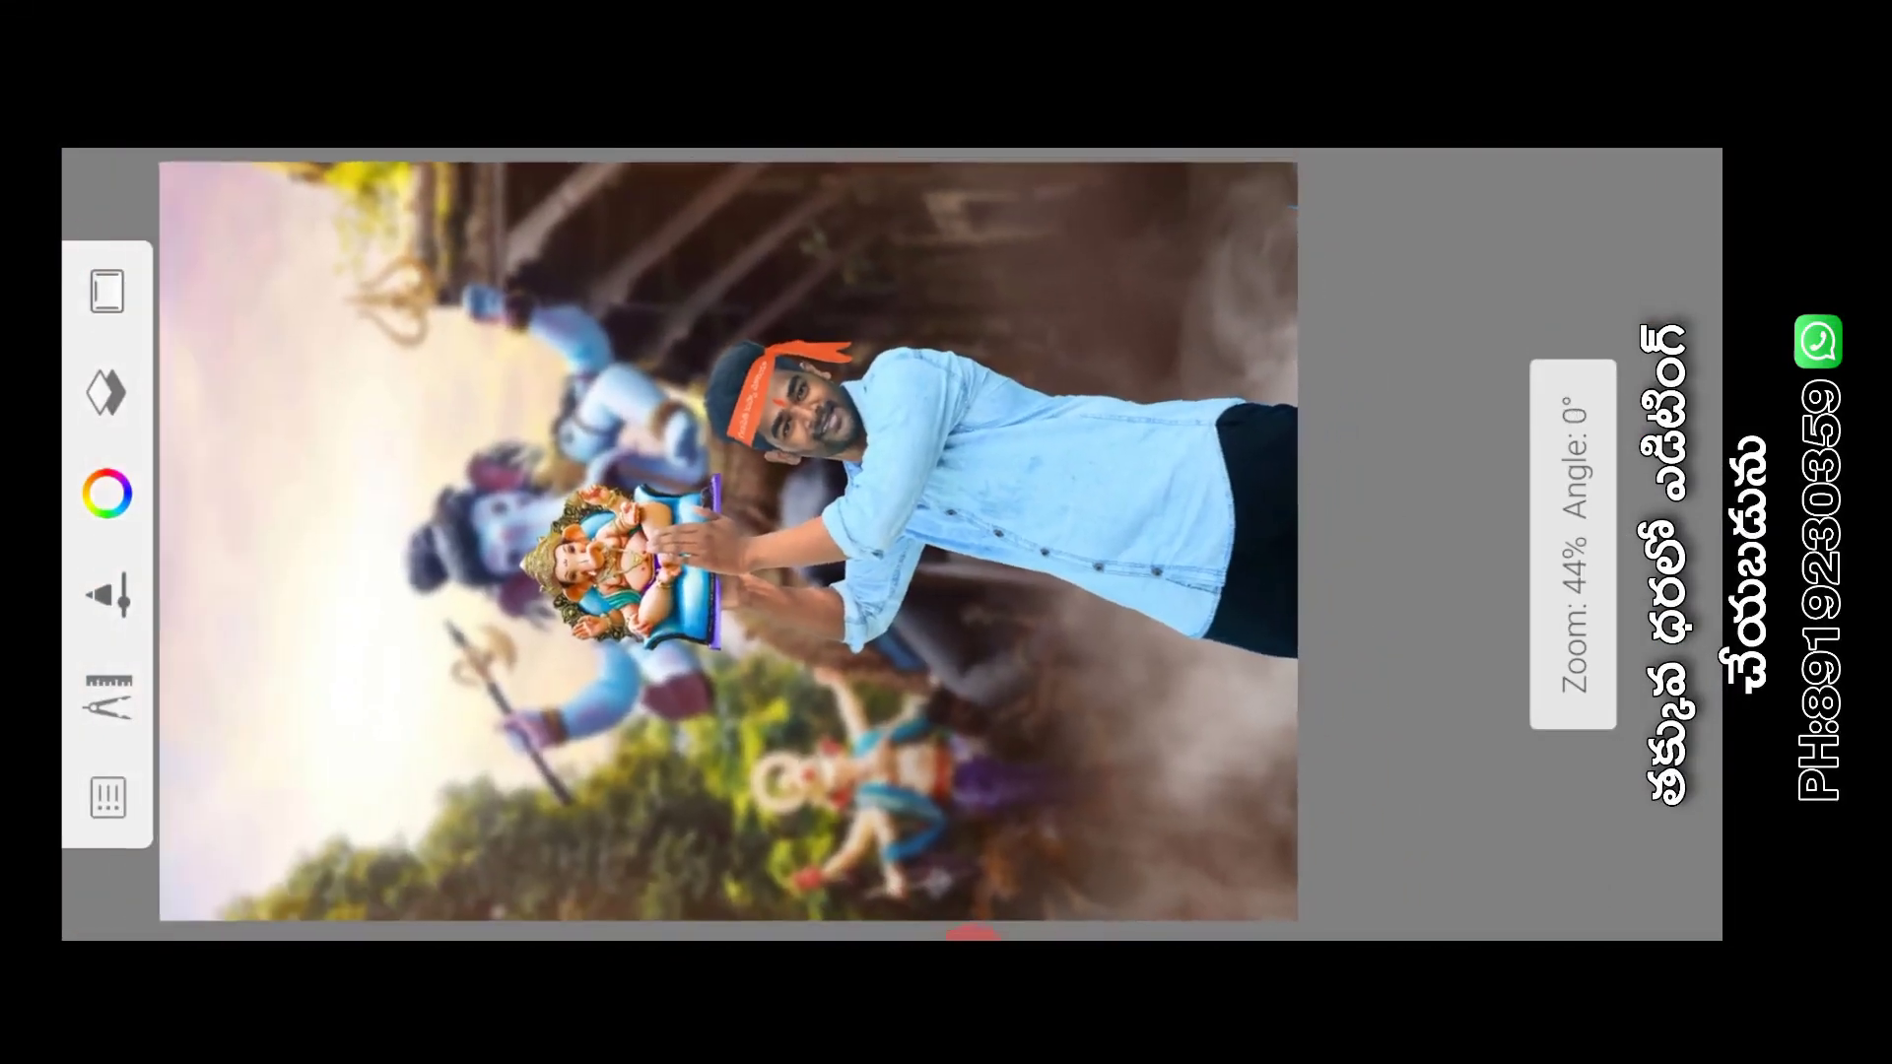
scroll(769, 542, "down", 1)
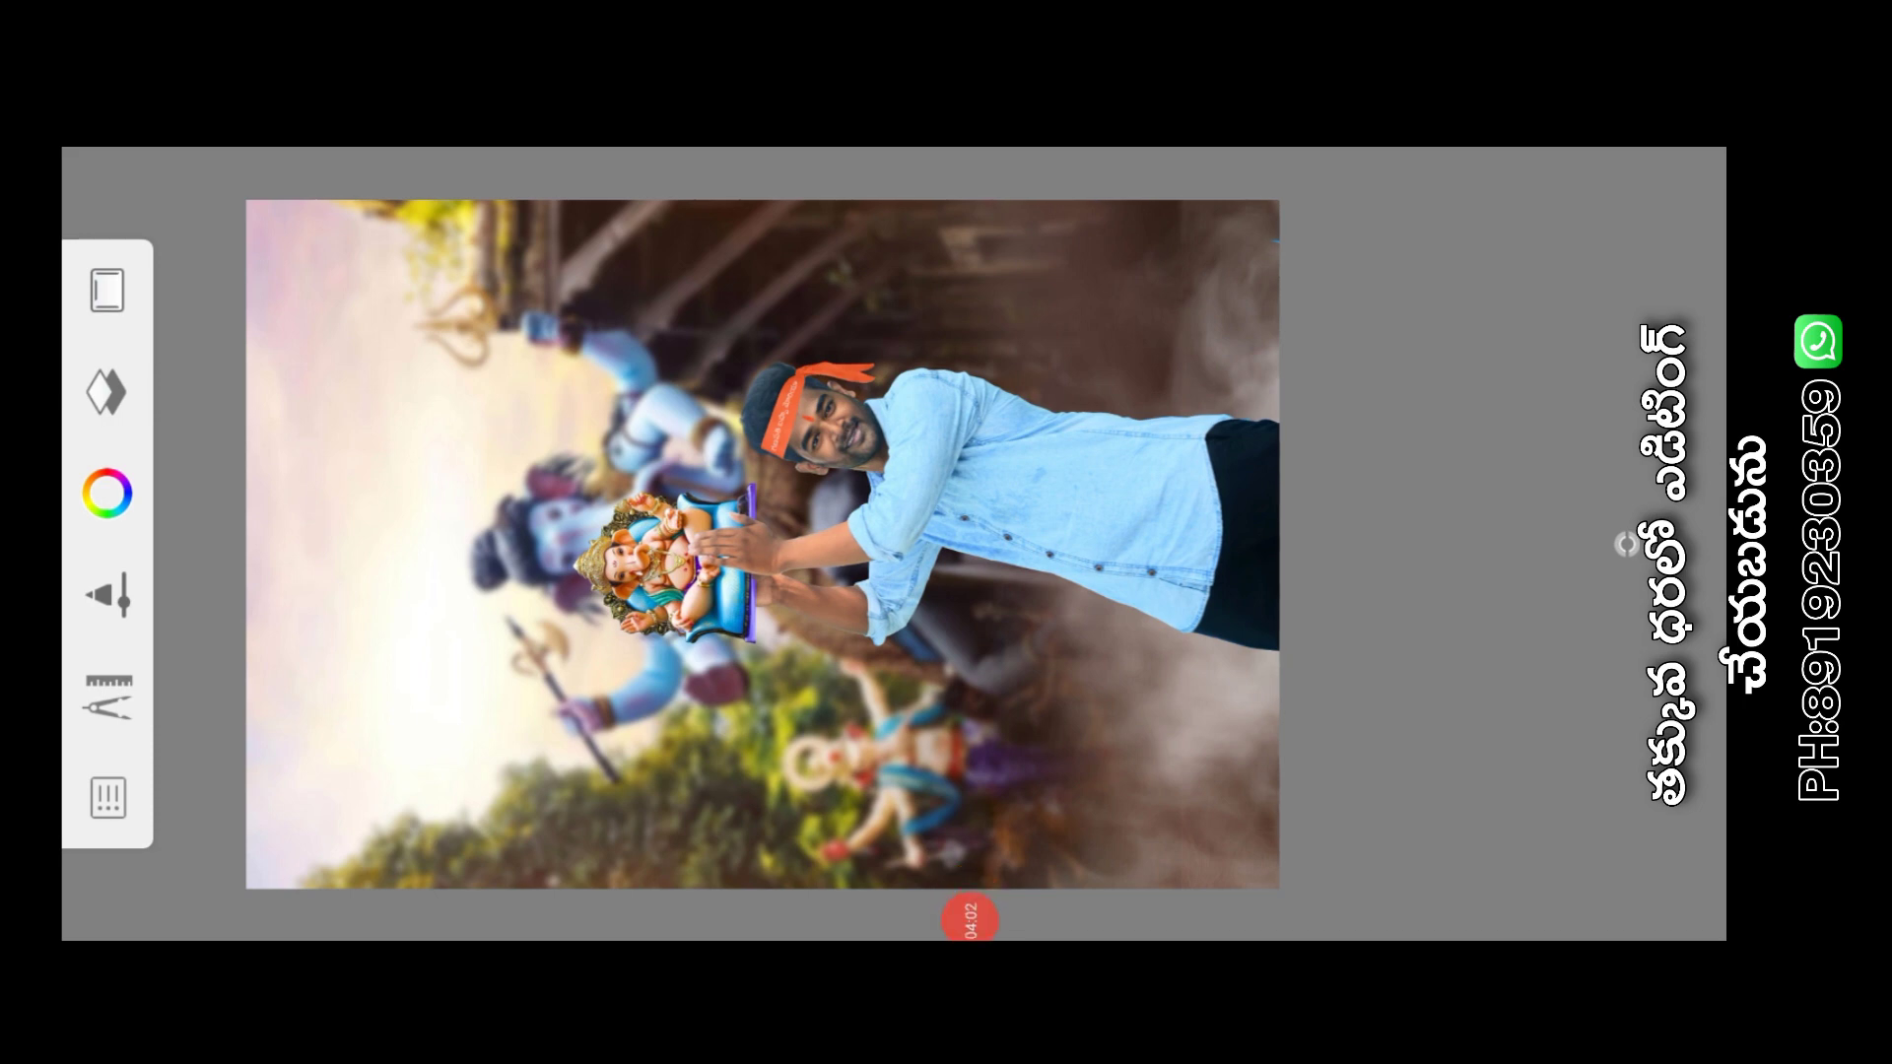
left_click(107, 695)
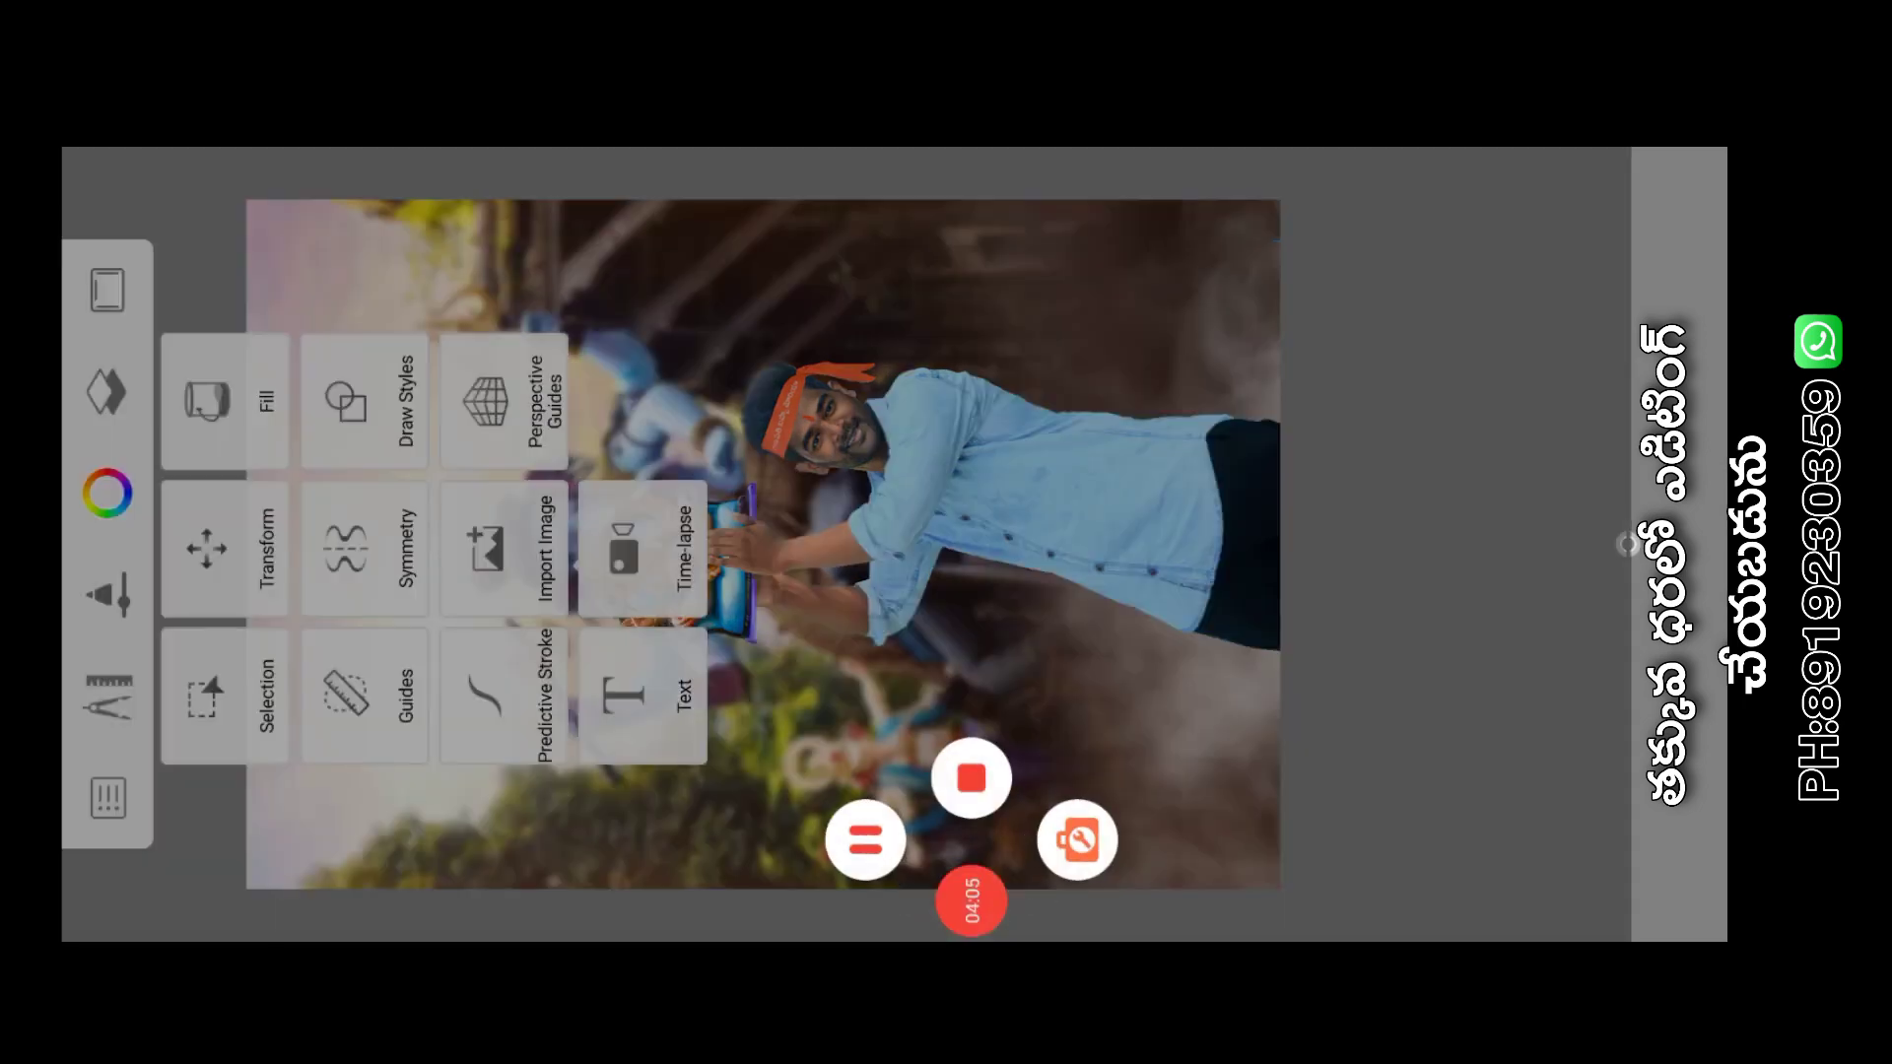
left_click(202, 561)
left_click(120, 293)
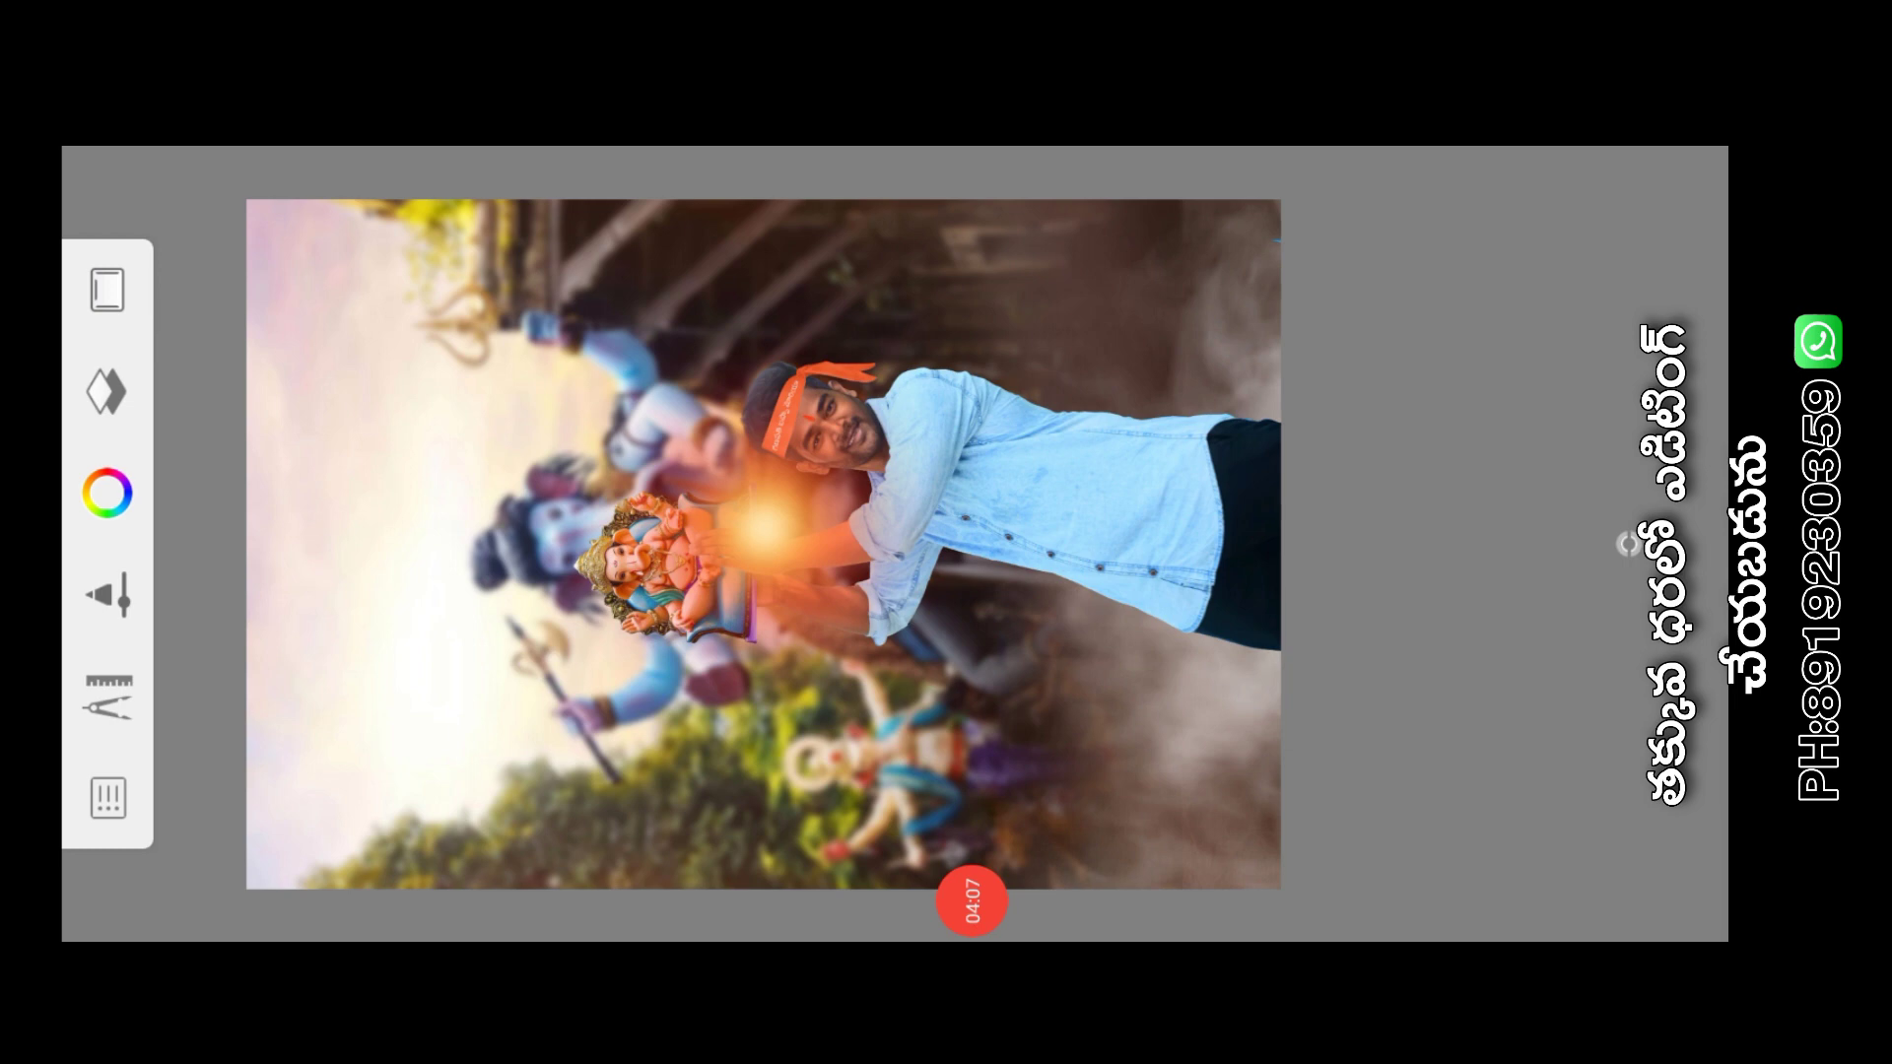
left_click(107, 391)
left_click_drag(839, 237, 1353, 236)
mouse_move(929, 236)
left_mouse_down()
mouse_move(1048, 275)
mouse_move(1117, 236)
left_mouse_up()
Scale the glow to about 266% so it surrounds the idol
left_click(107, 698)
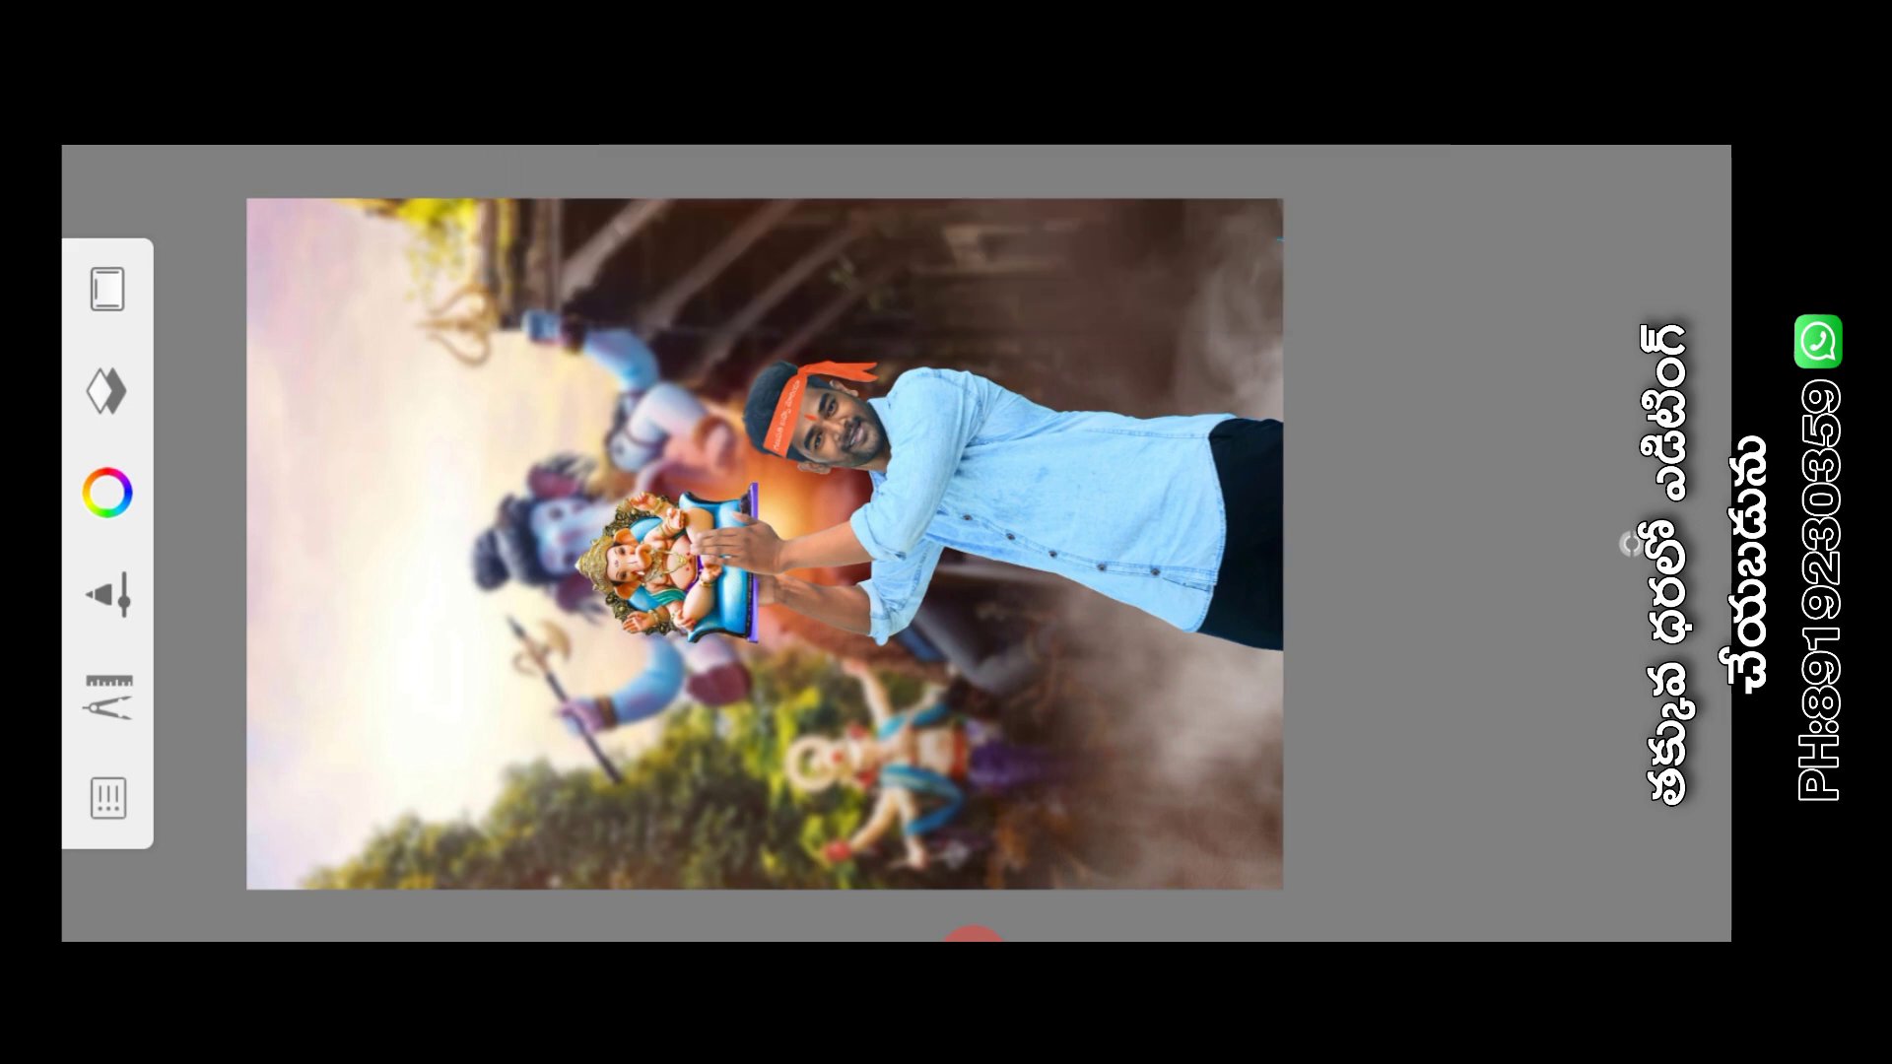
left_click(207, 548)
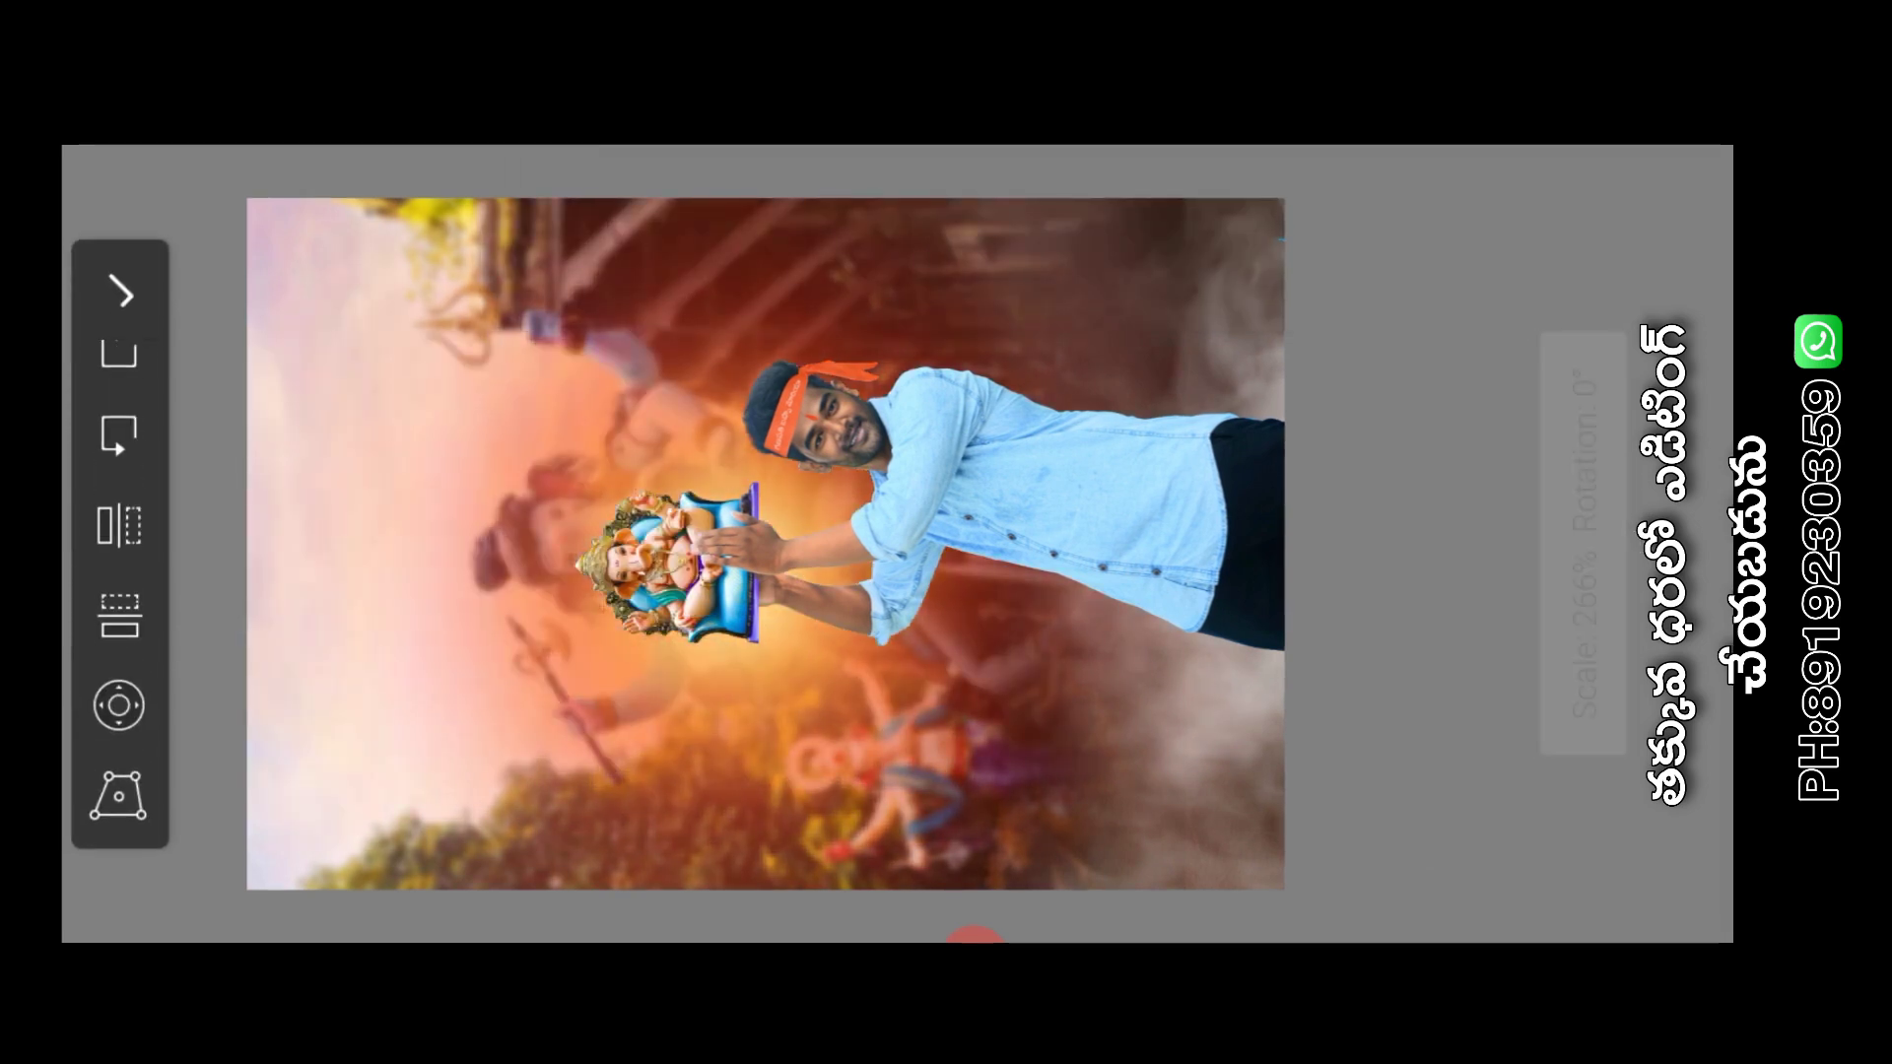
left_click_drag(591, 592, 641, 592)
left_click(120, 292)
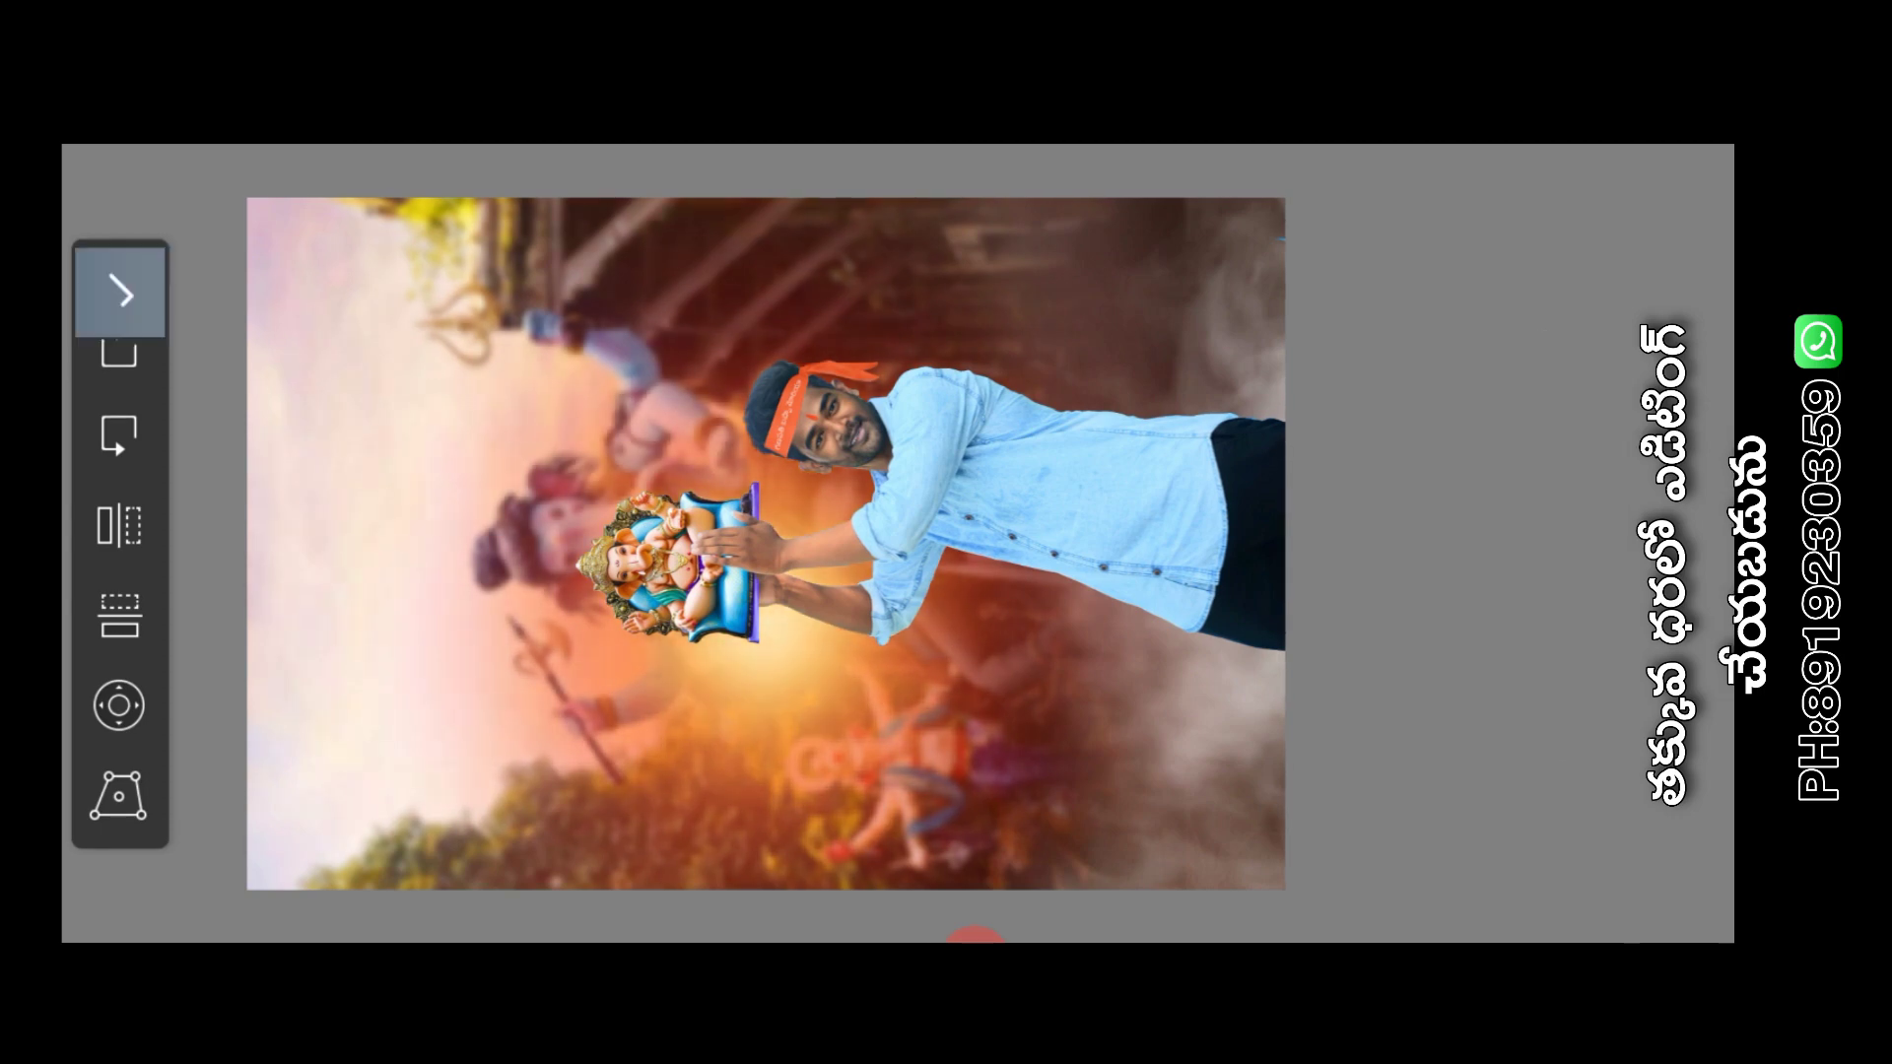
left_click(1119, 233)
Lower the glow layer's opacity to 85%
left_click_drag(701, 280, 700, 464)
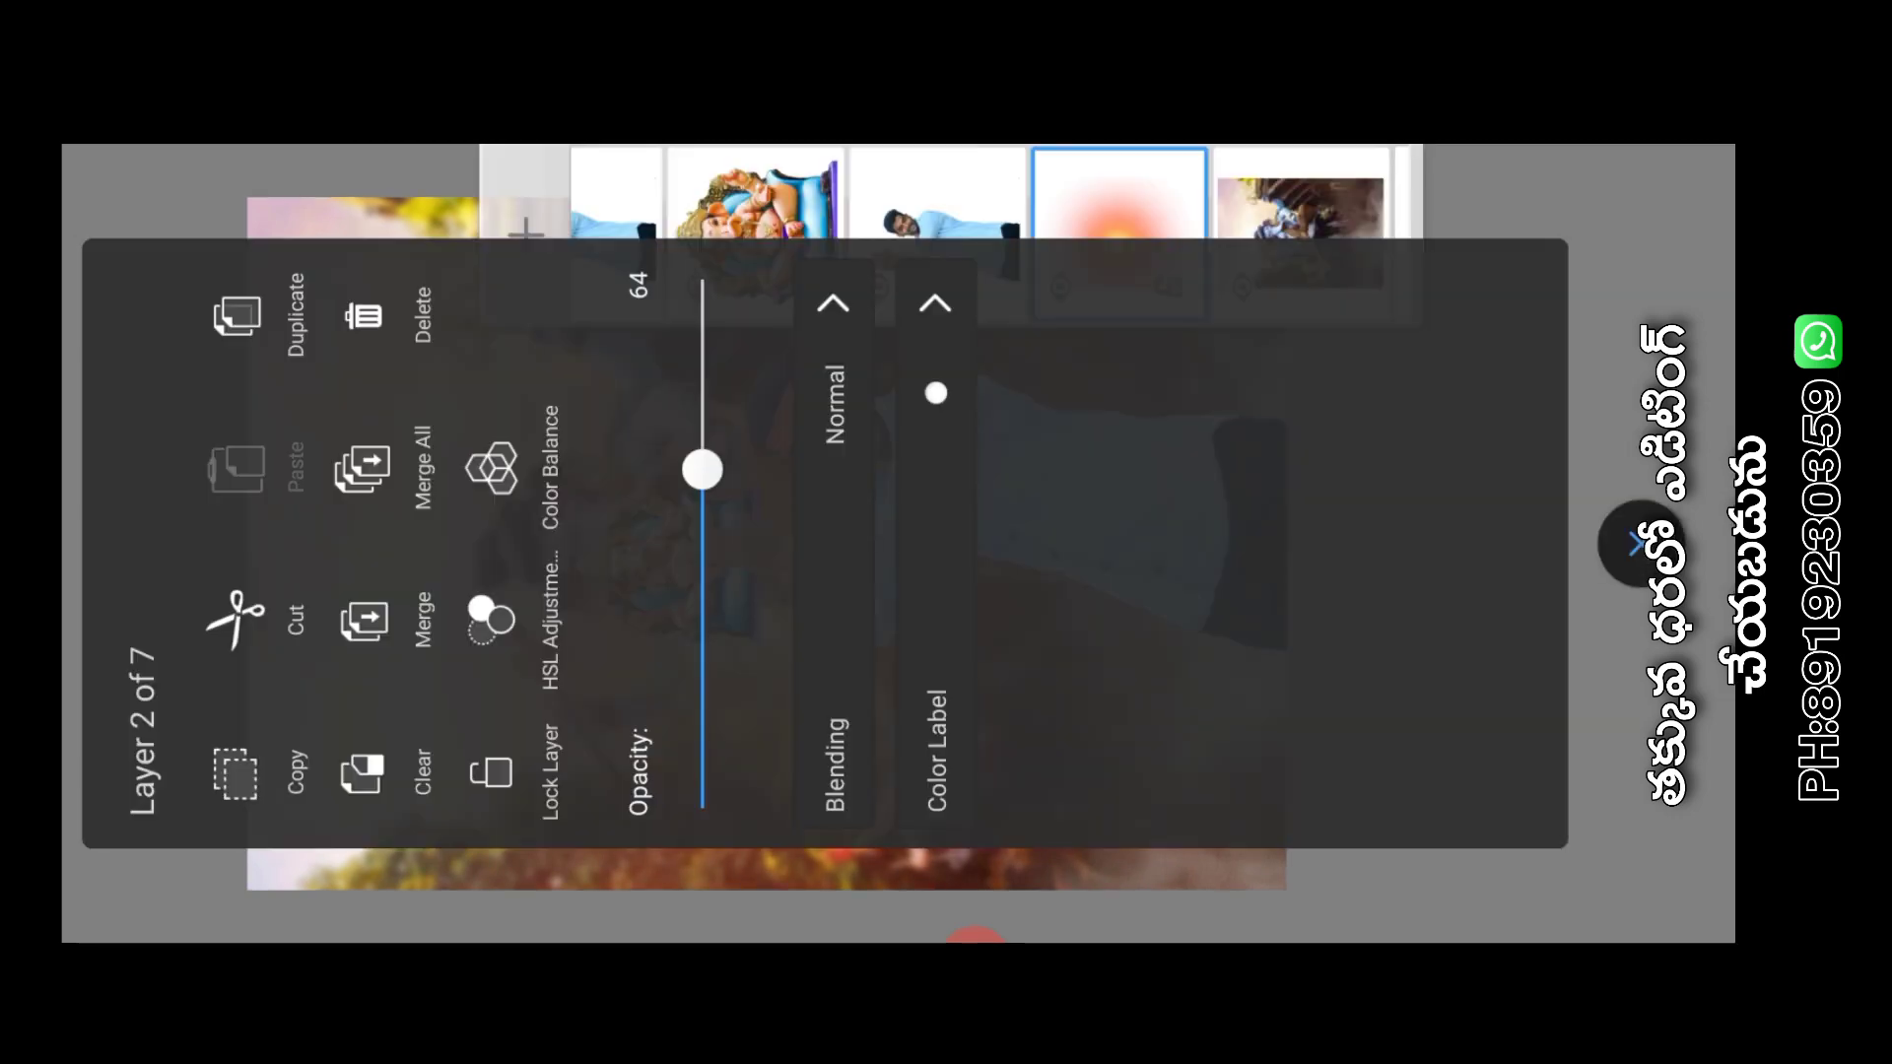
left_click(1119, 234)
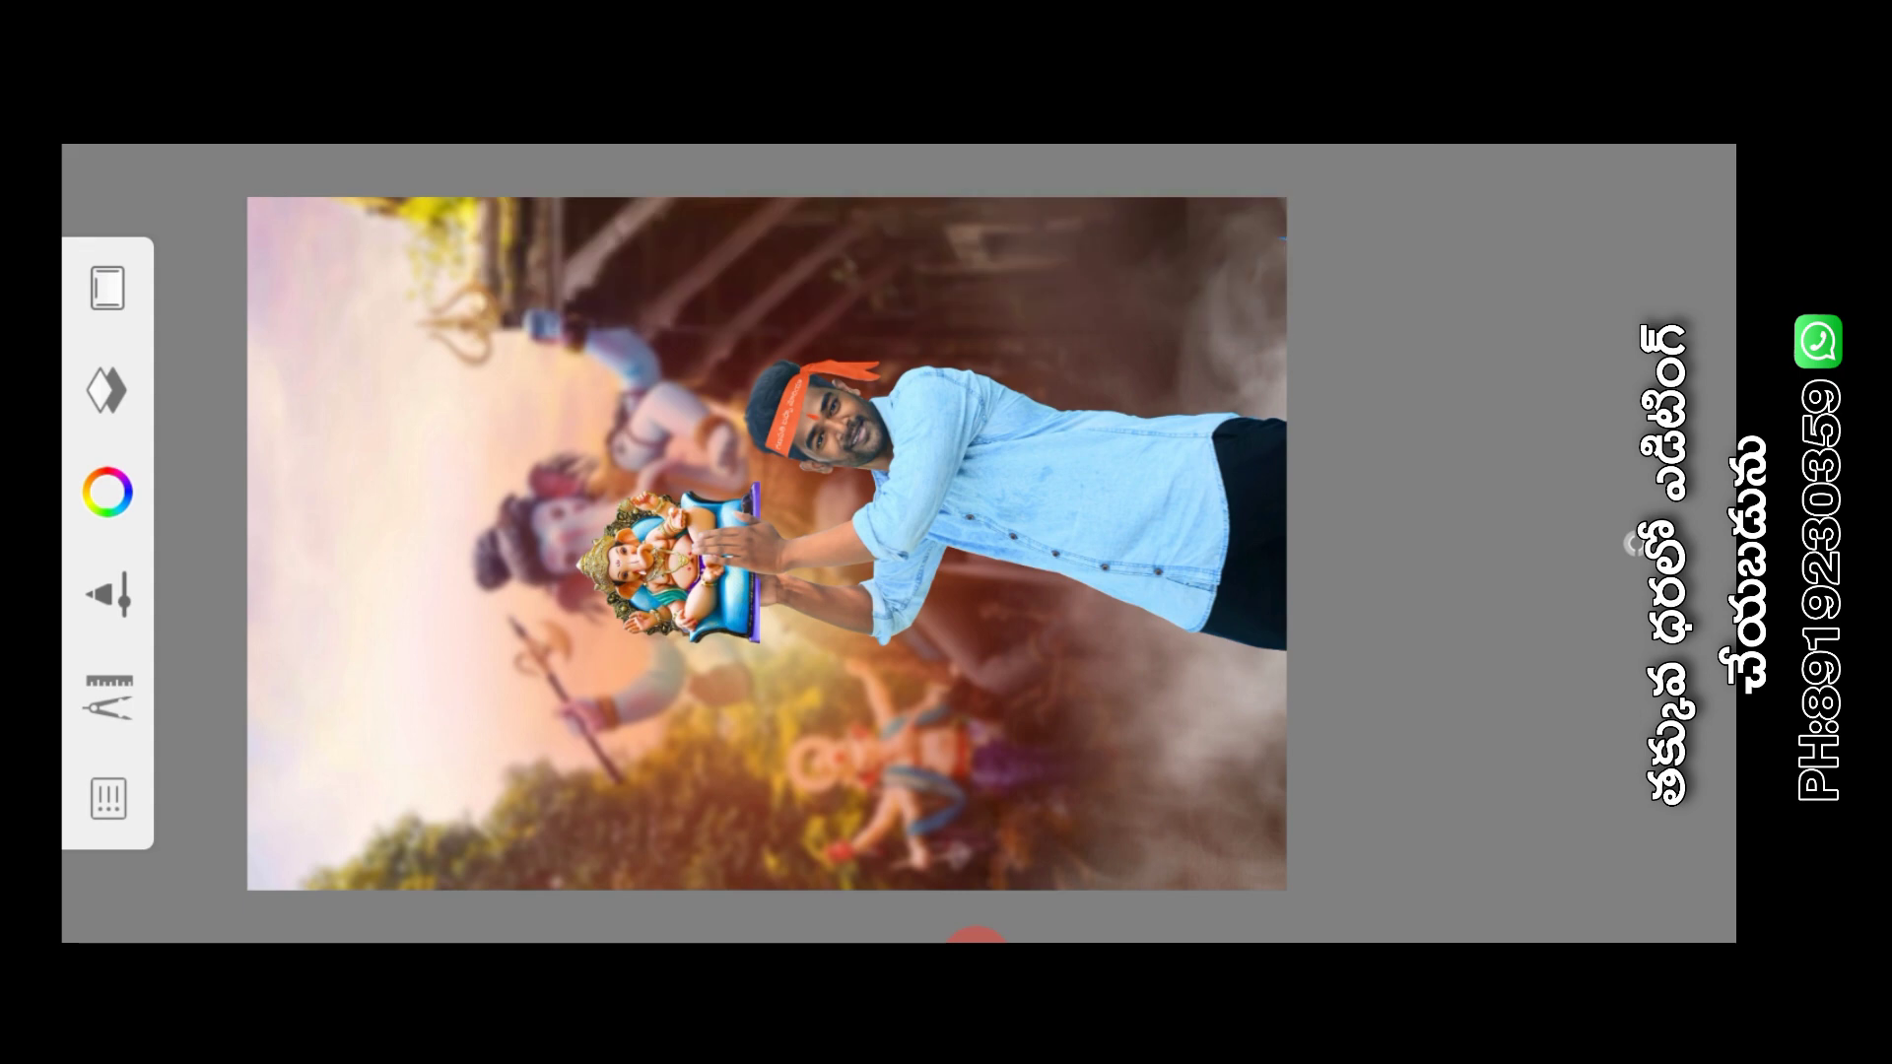
scroll(767, 551, "down", 1)
scroll(761, 564, "down", 1)
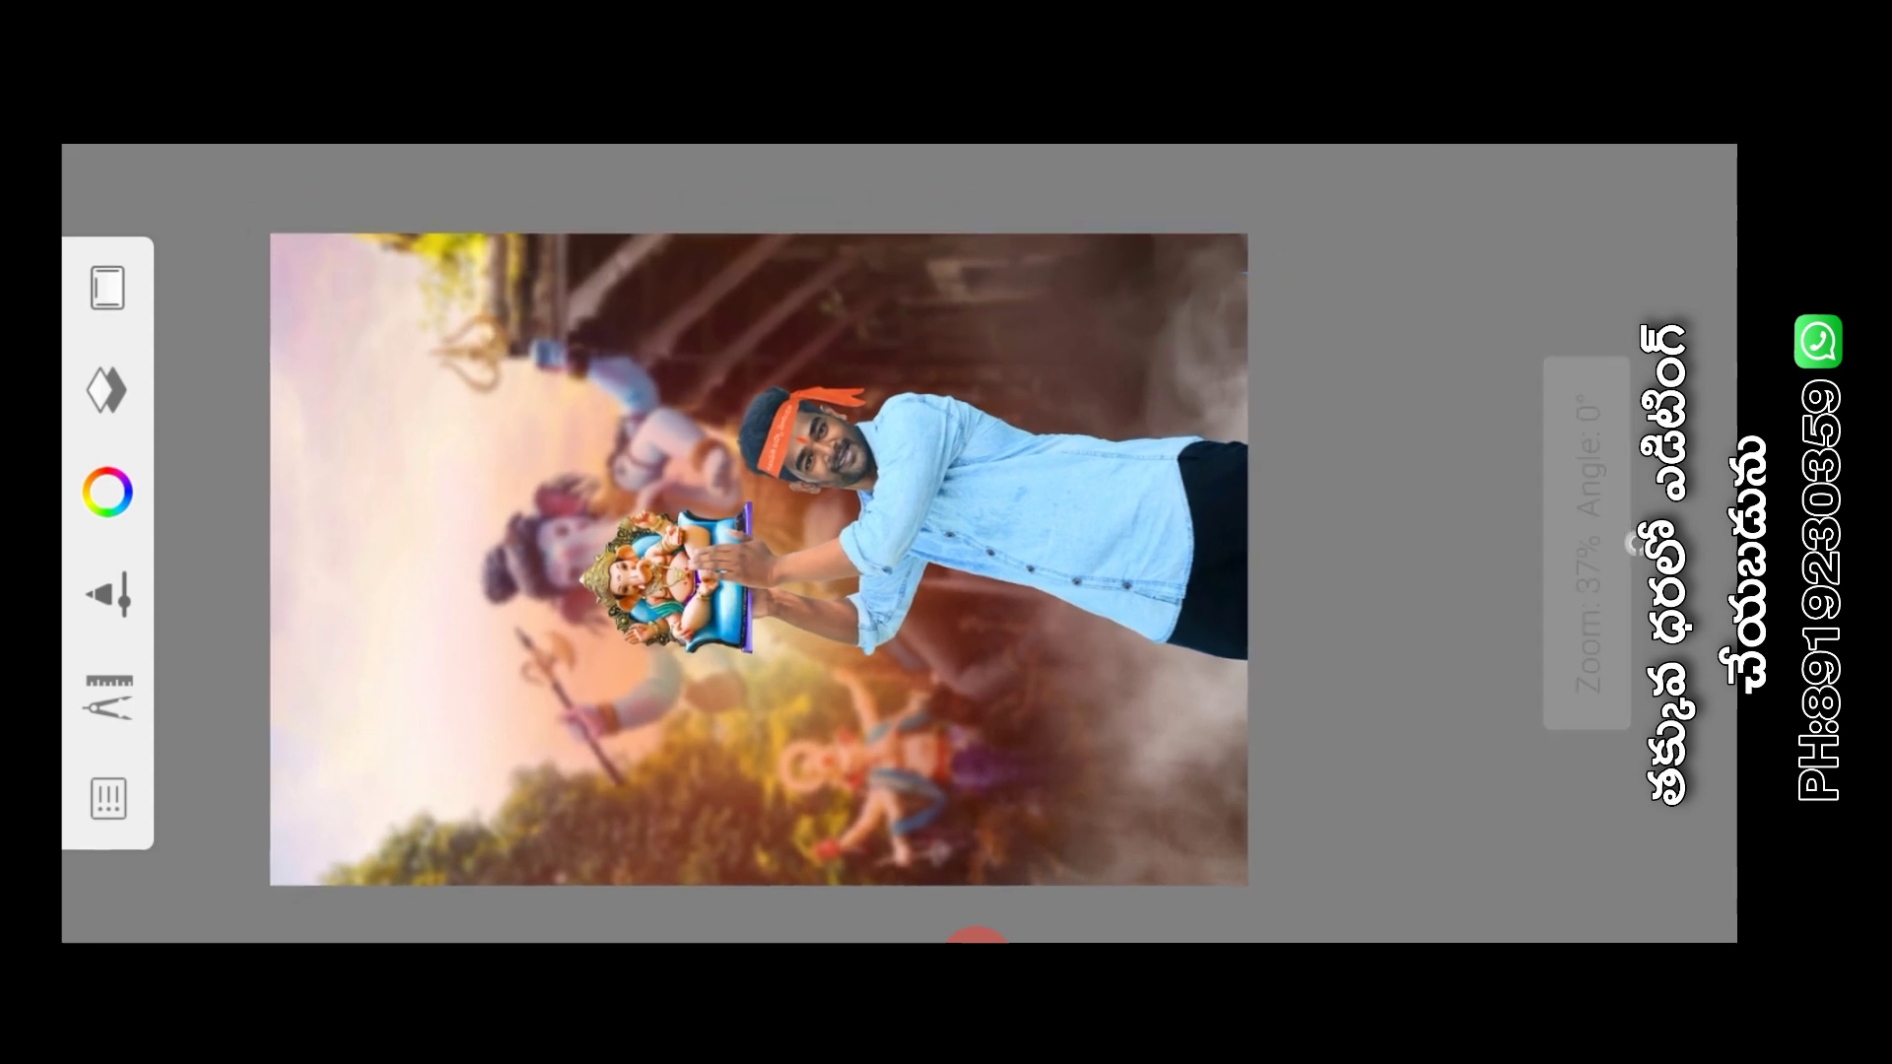
Add a blank layer above the headband layer and open the brush library
left_click(107, 390)
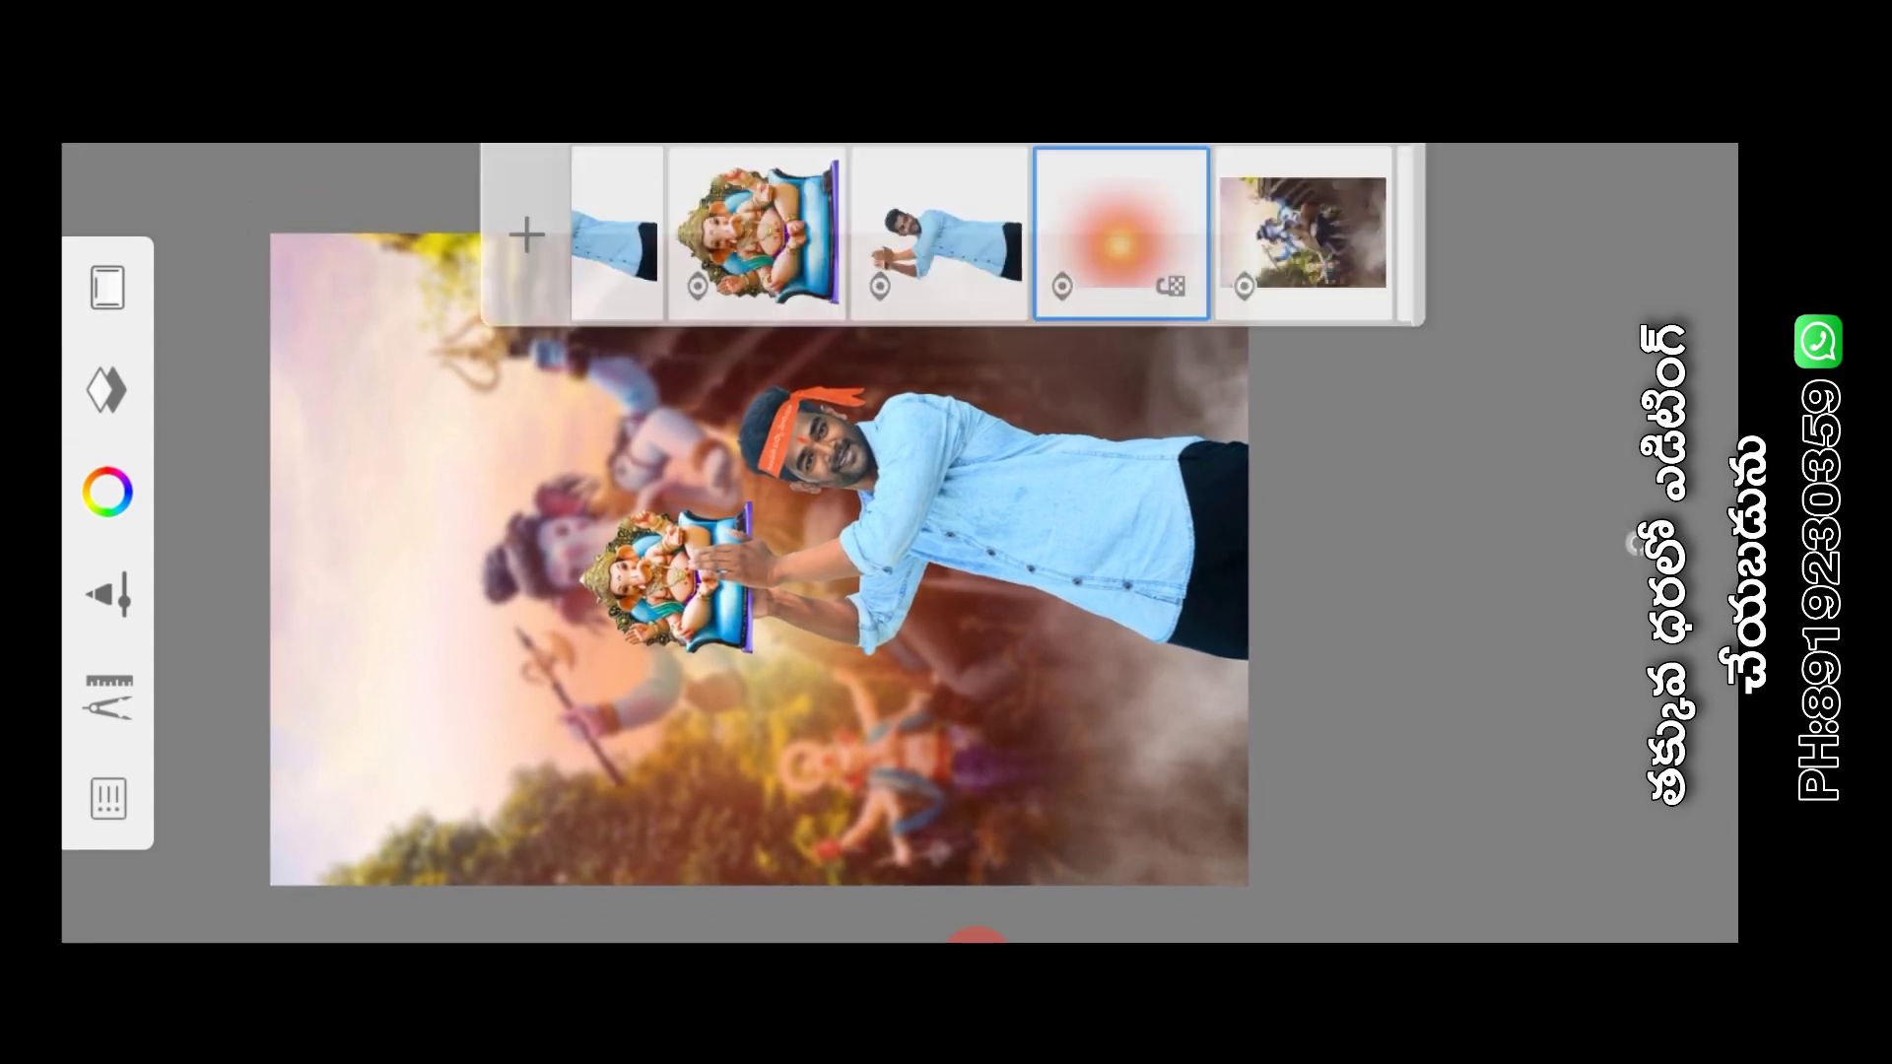
left_click_drag(690, 233, 1232, 233)
left_click(662, 233)
left_click(528, 233)
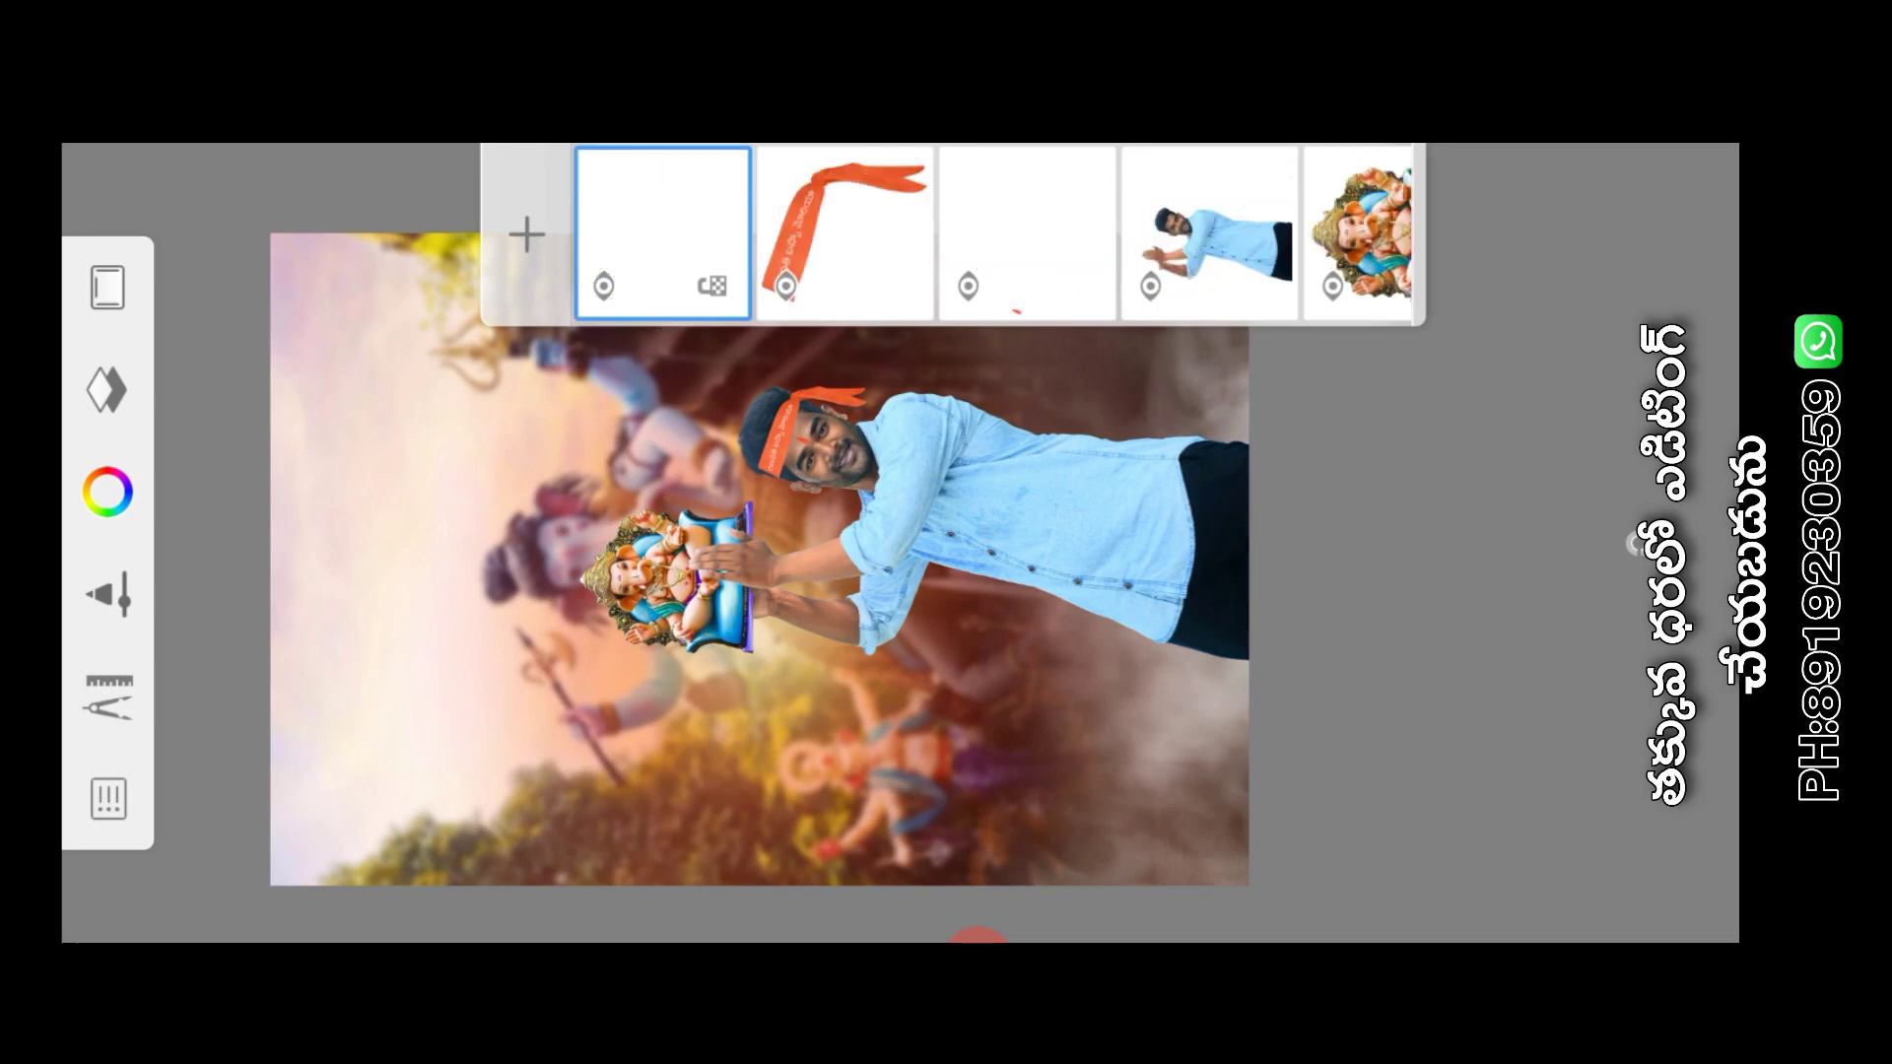
left_click(1632, 545)
left_click(1488, 695)
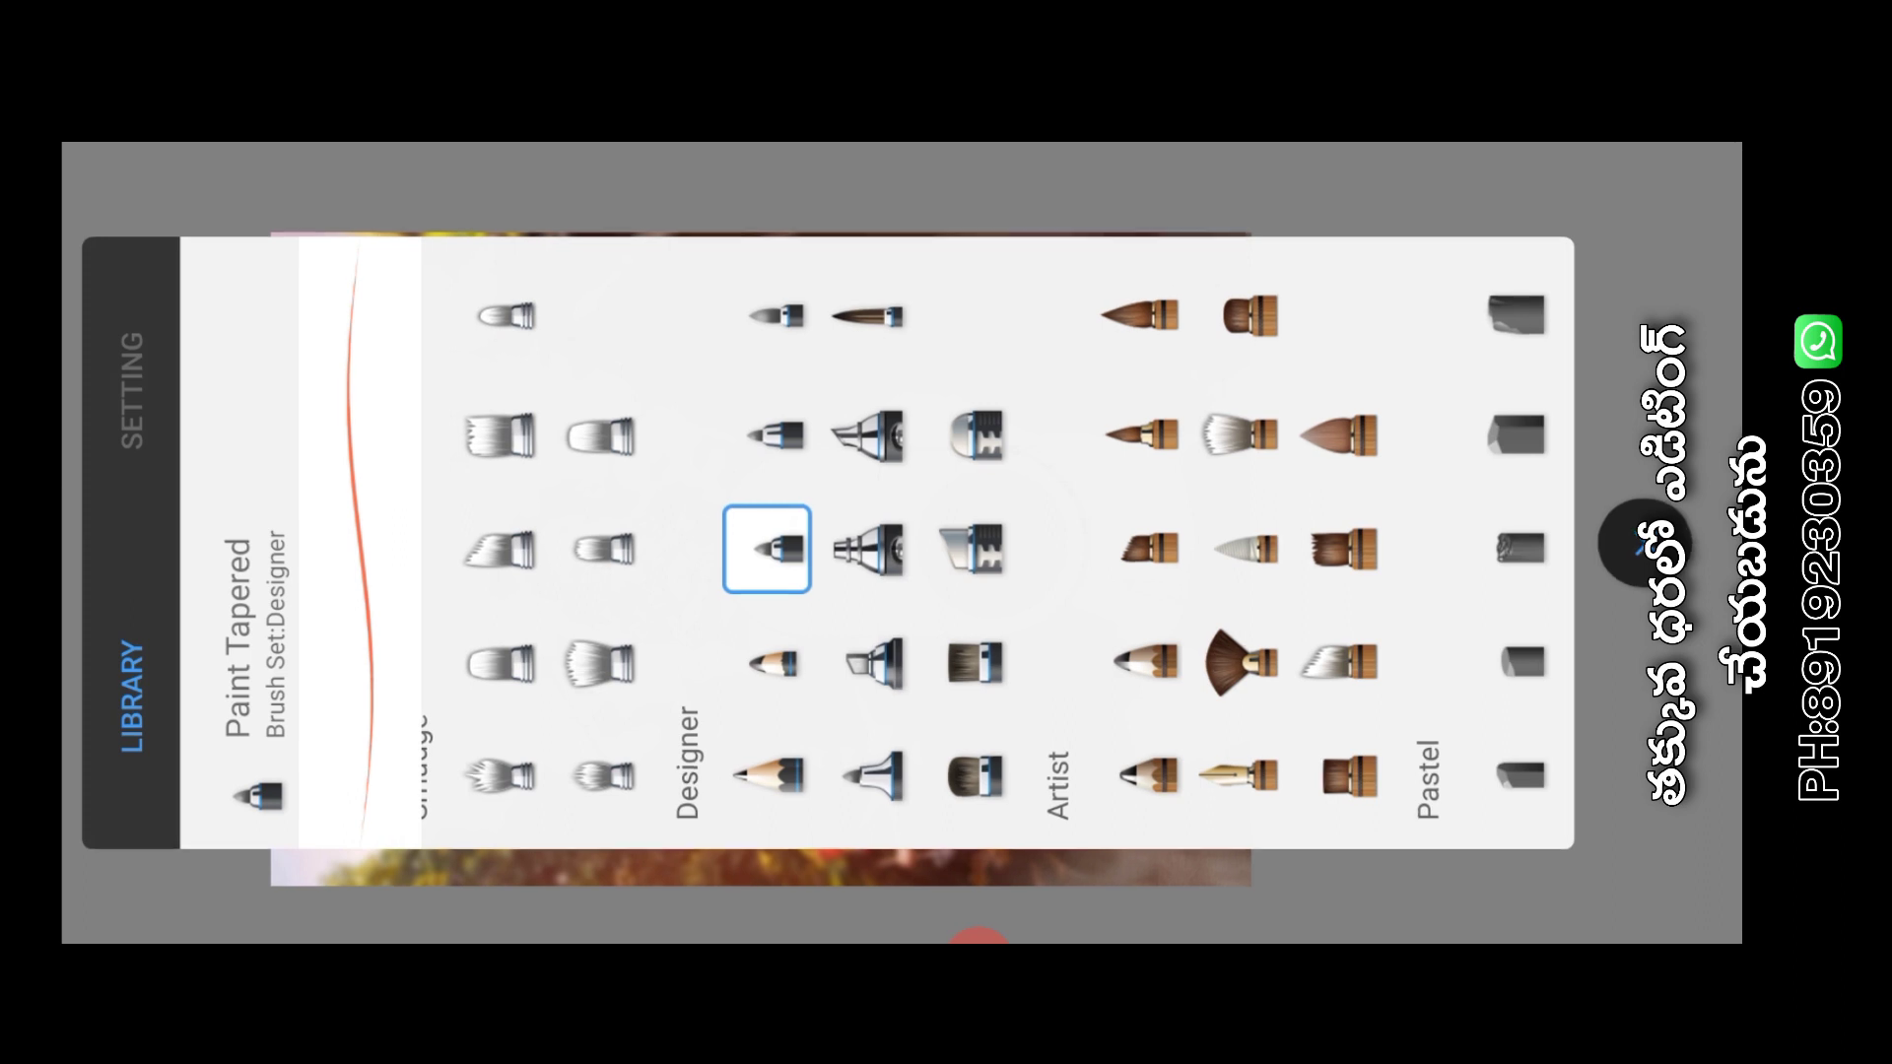
Select Airbrush Tapered, enlarge the brush, and sample a colour from the photo
left_click(867, 549)
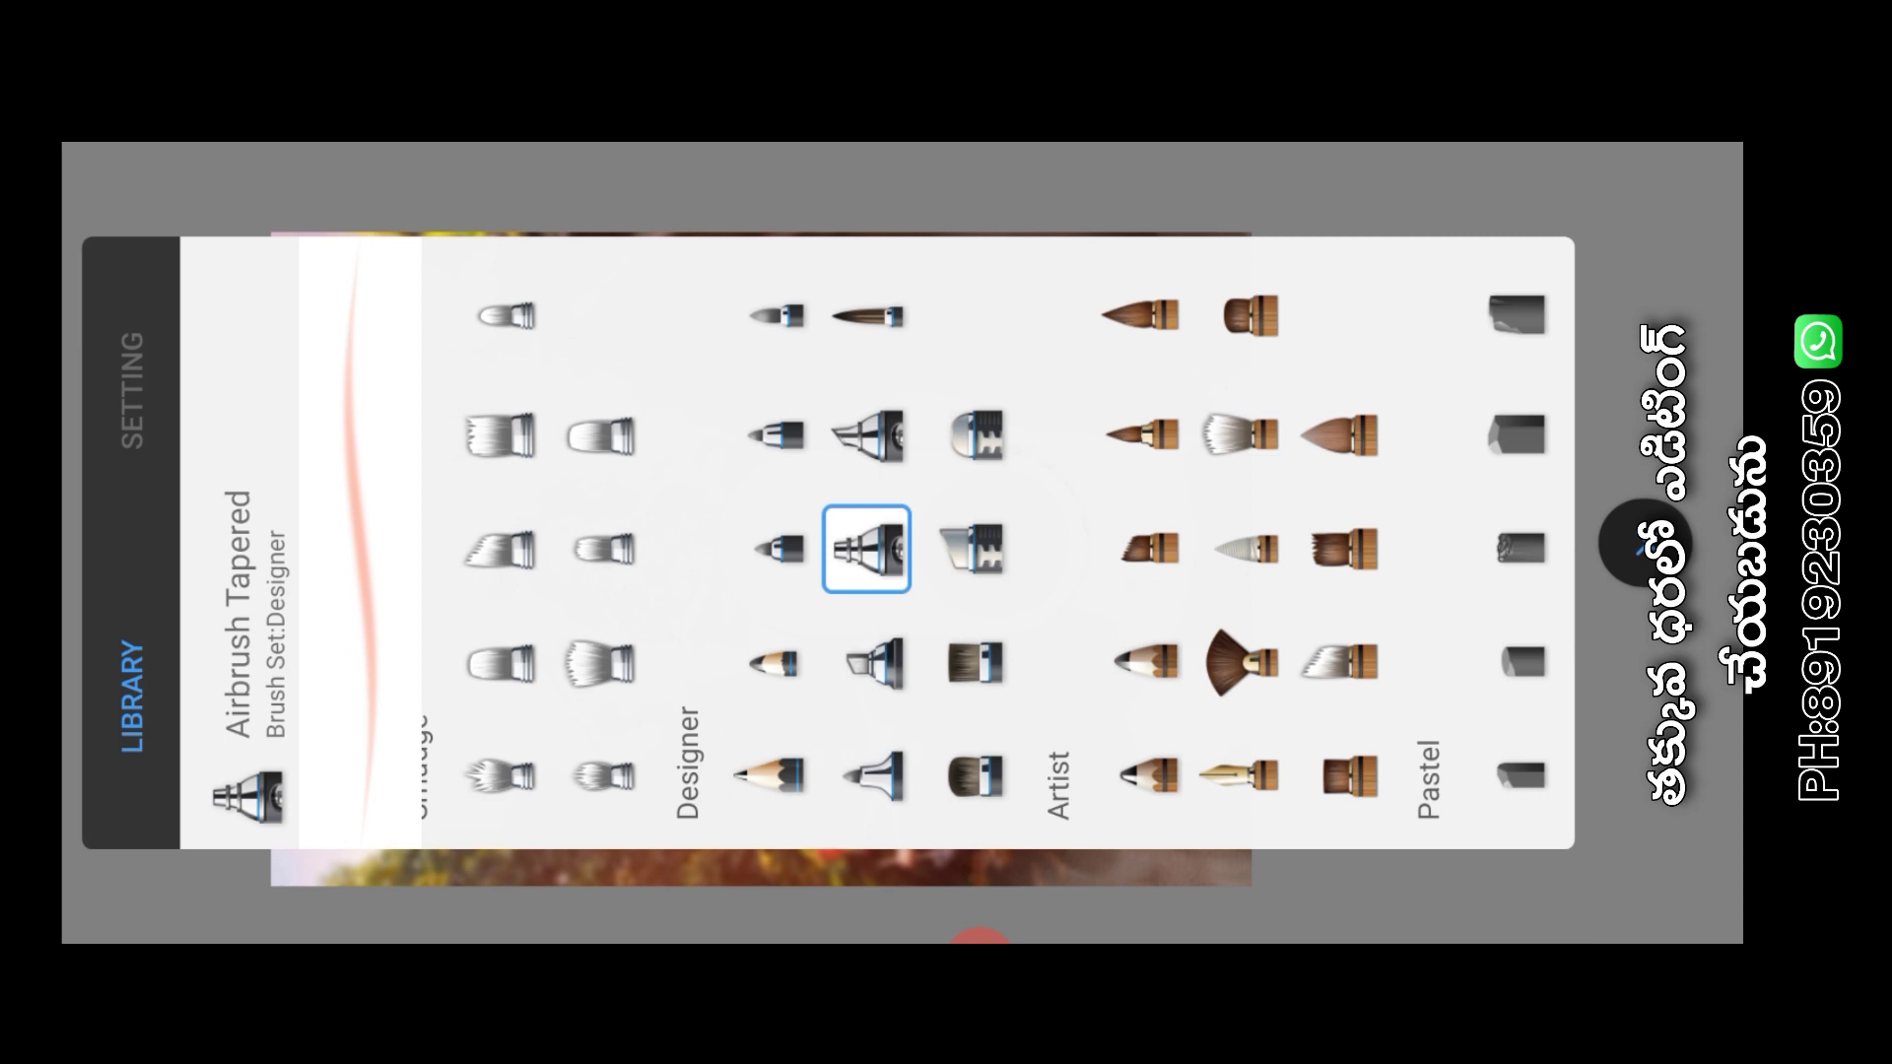
left_click(1644, 542)
left_click_drag(908, 540, 908, 444)
left_click_drag(997, 540, 997, 375)
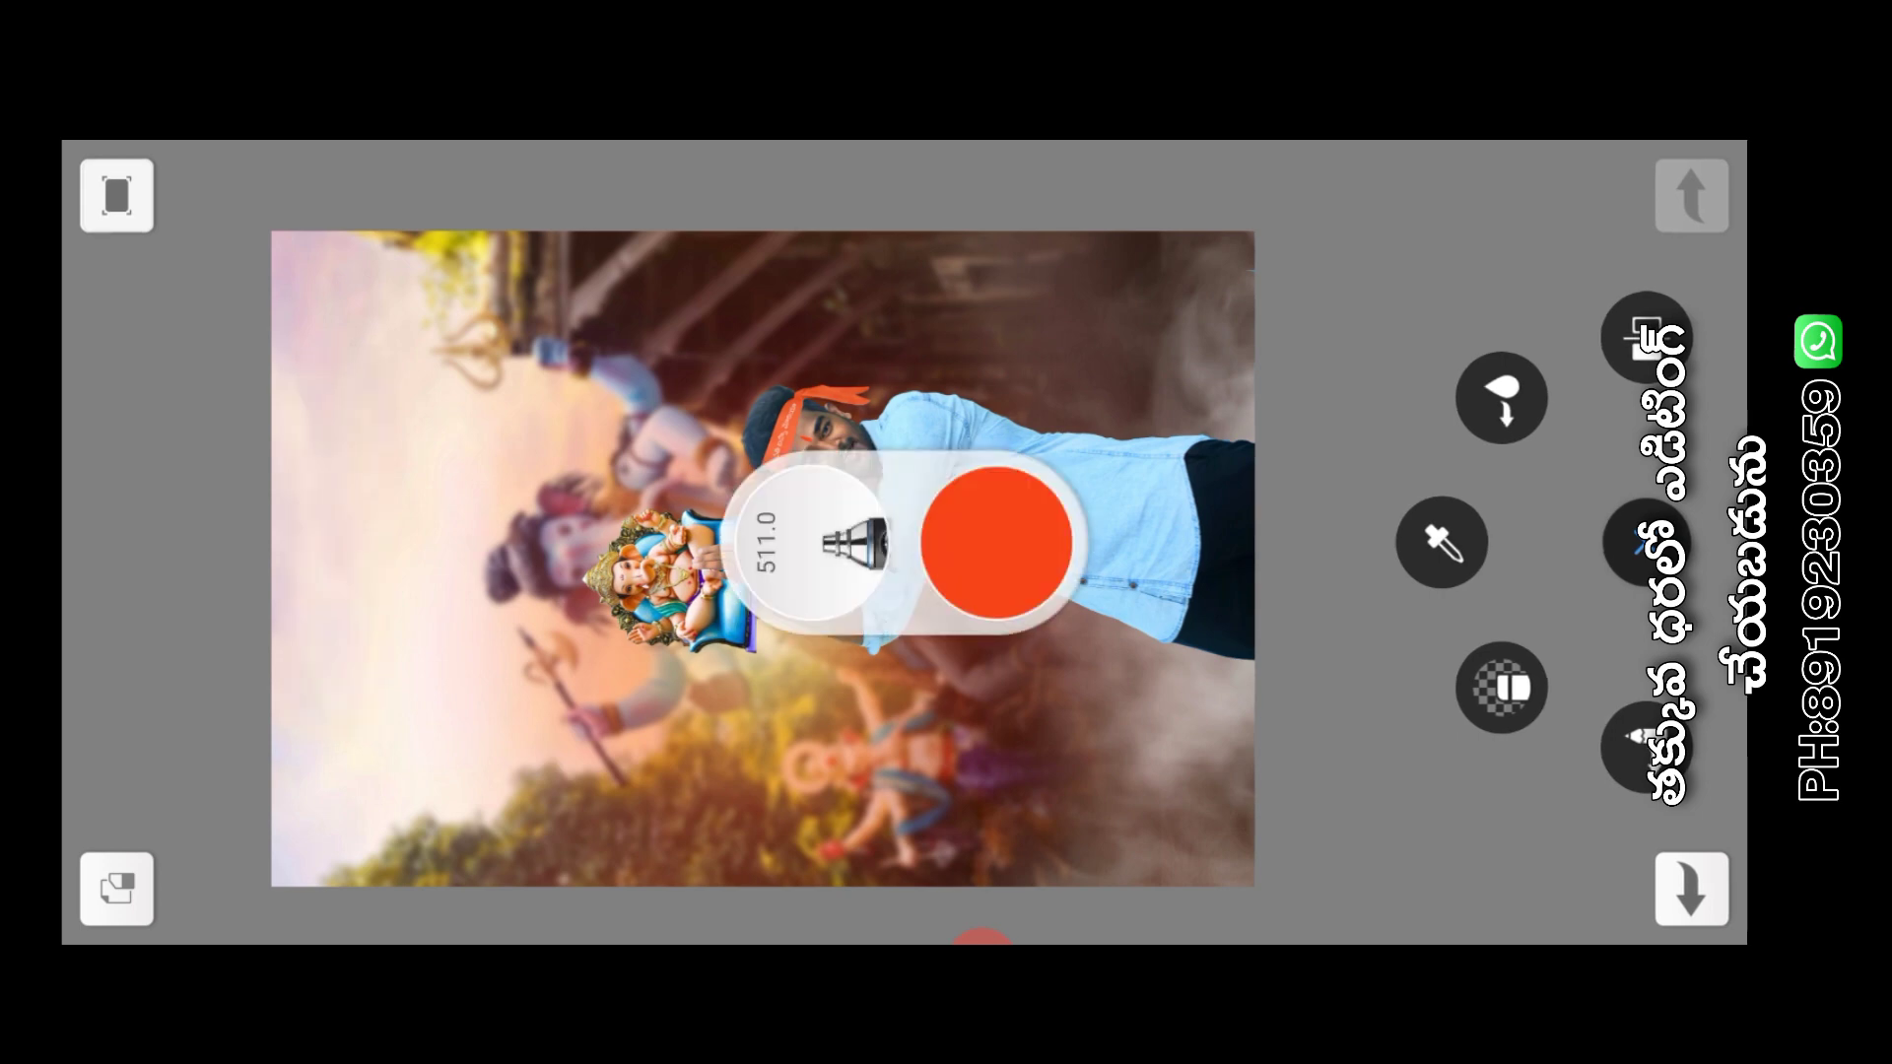
mouse_move(996, 540)
left_mouse_down()
mouse_move(772, 541)
mouse_move(1232, 348)
mouse_move(1208, 346)
left_mouse_up()
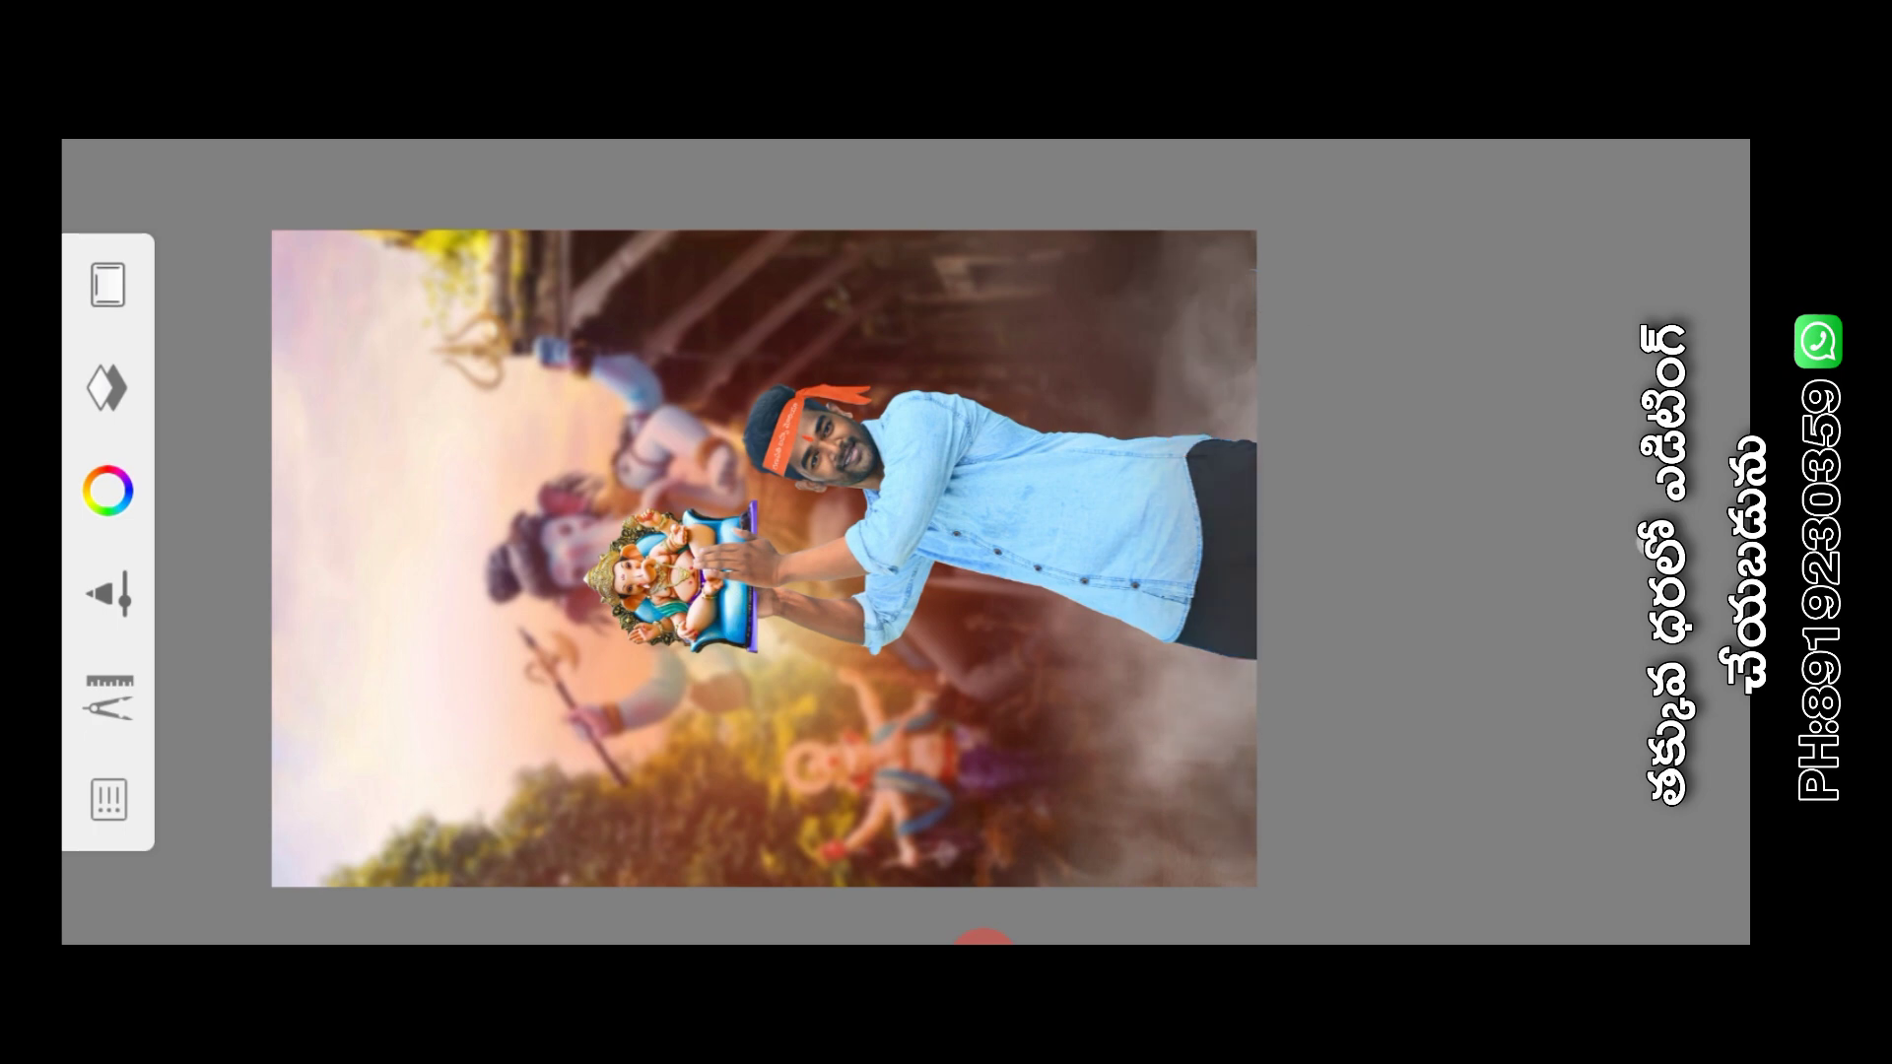
Airbrush a light grey haze over the man's dark trousers and shirt hem
left_click_drag(1213, 454, 1212, 690)
left_click_drag(1163, 247, 1183, 758)
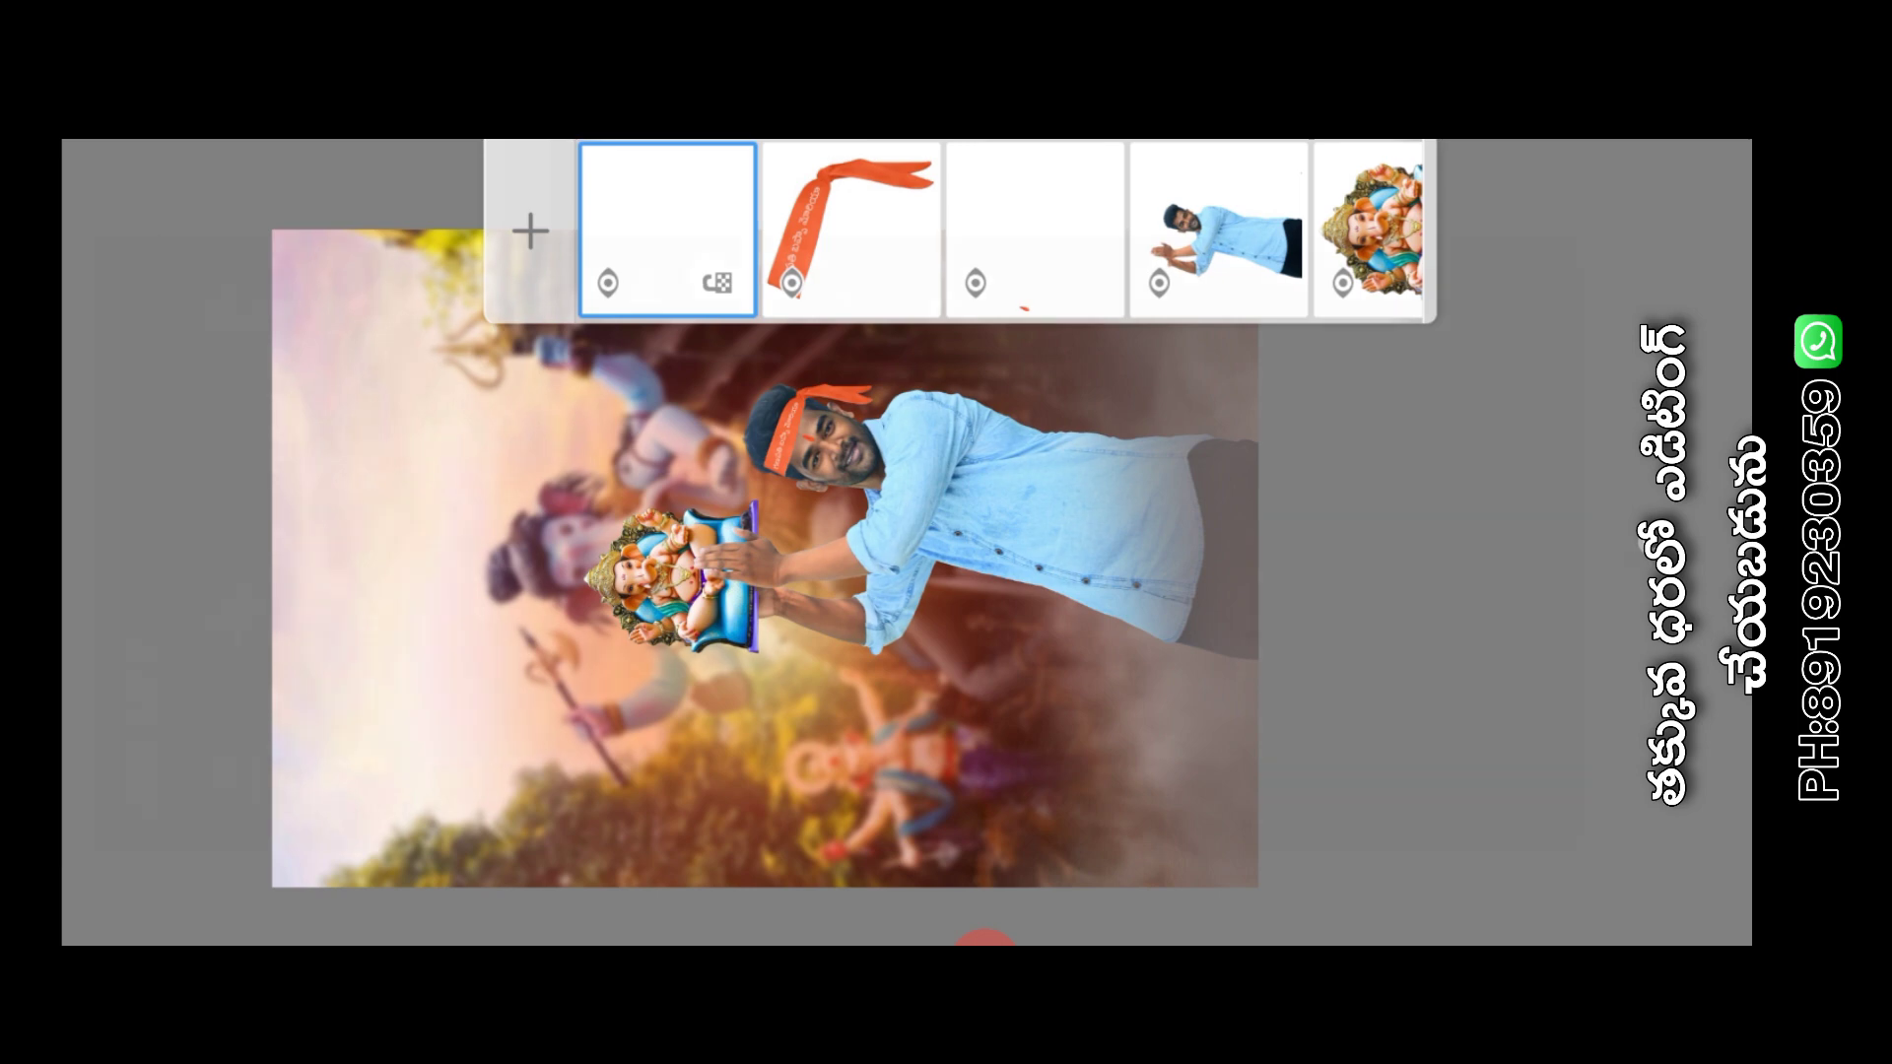
left_click(667, 229)
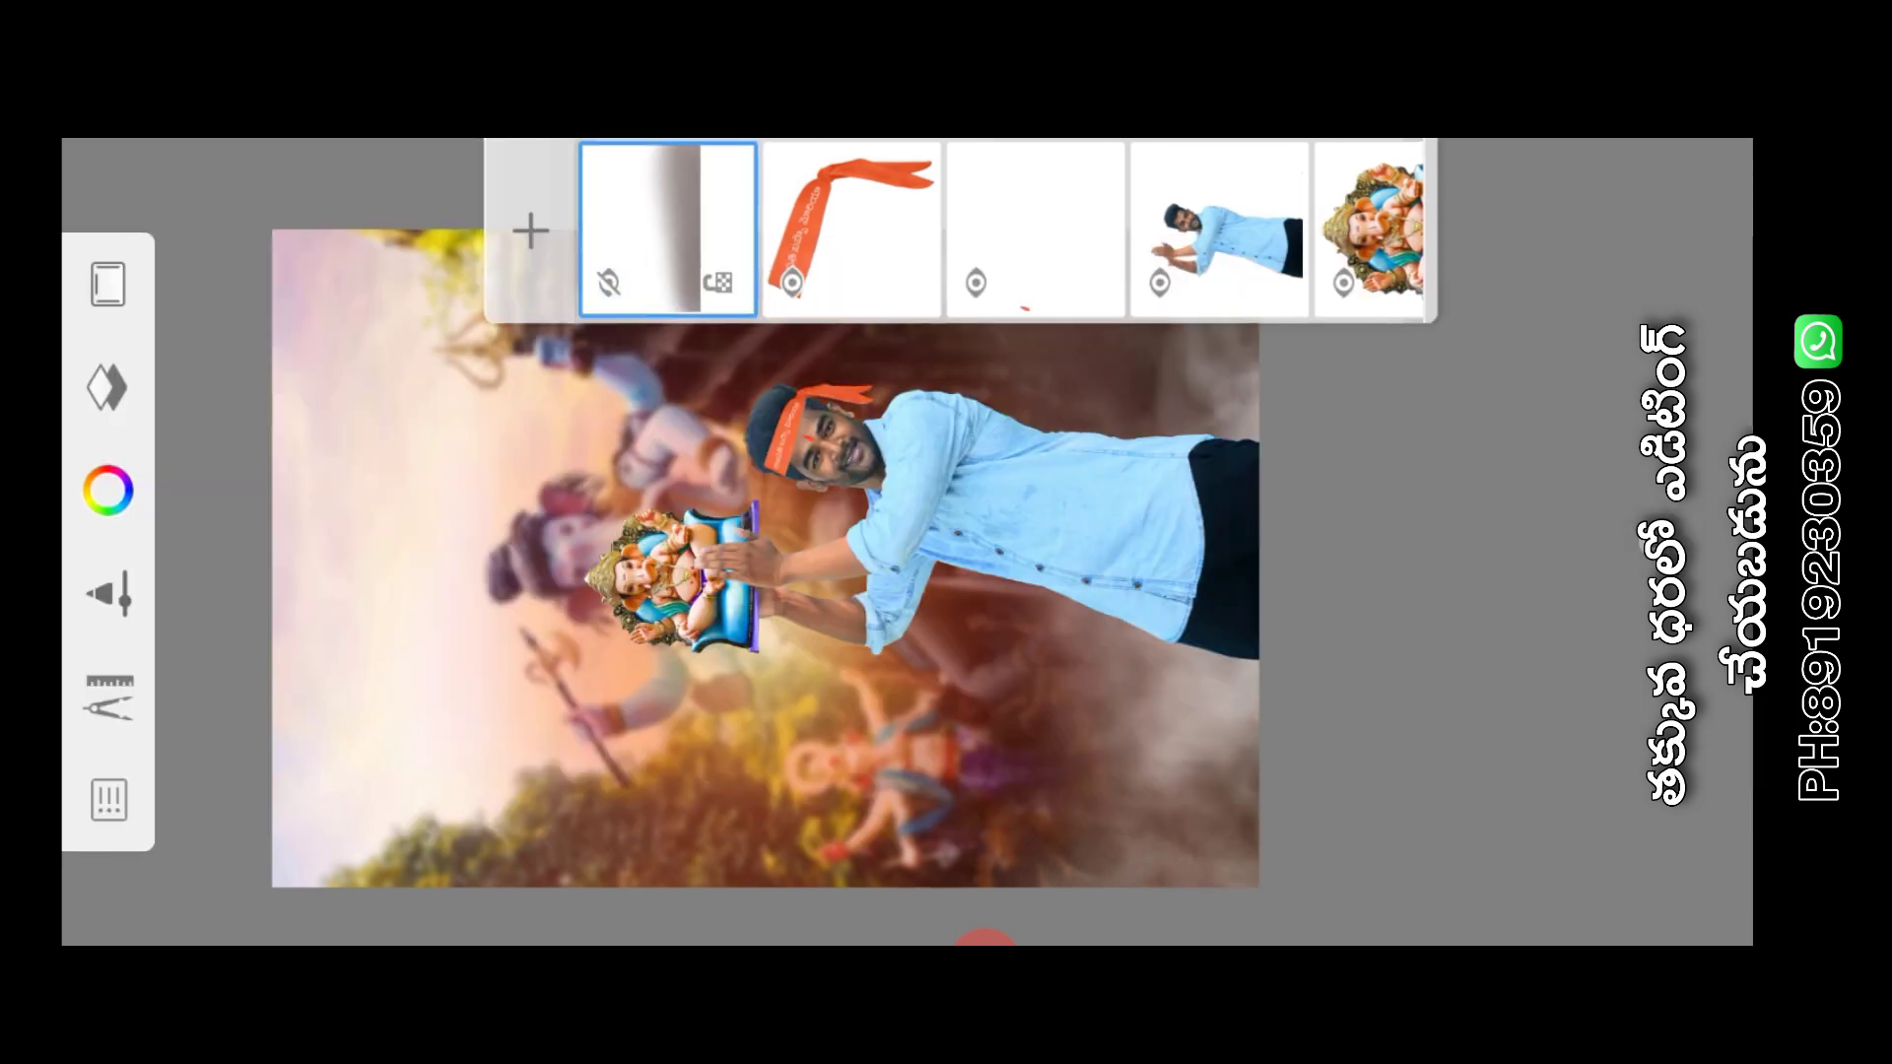
left_click(908, 541)
left_click(1653, 542)
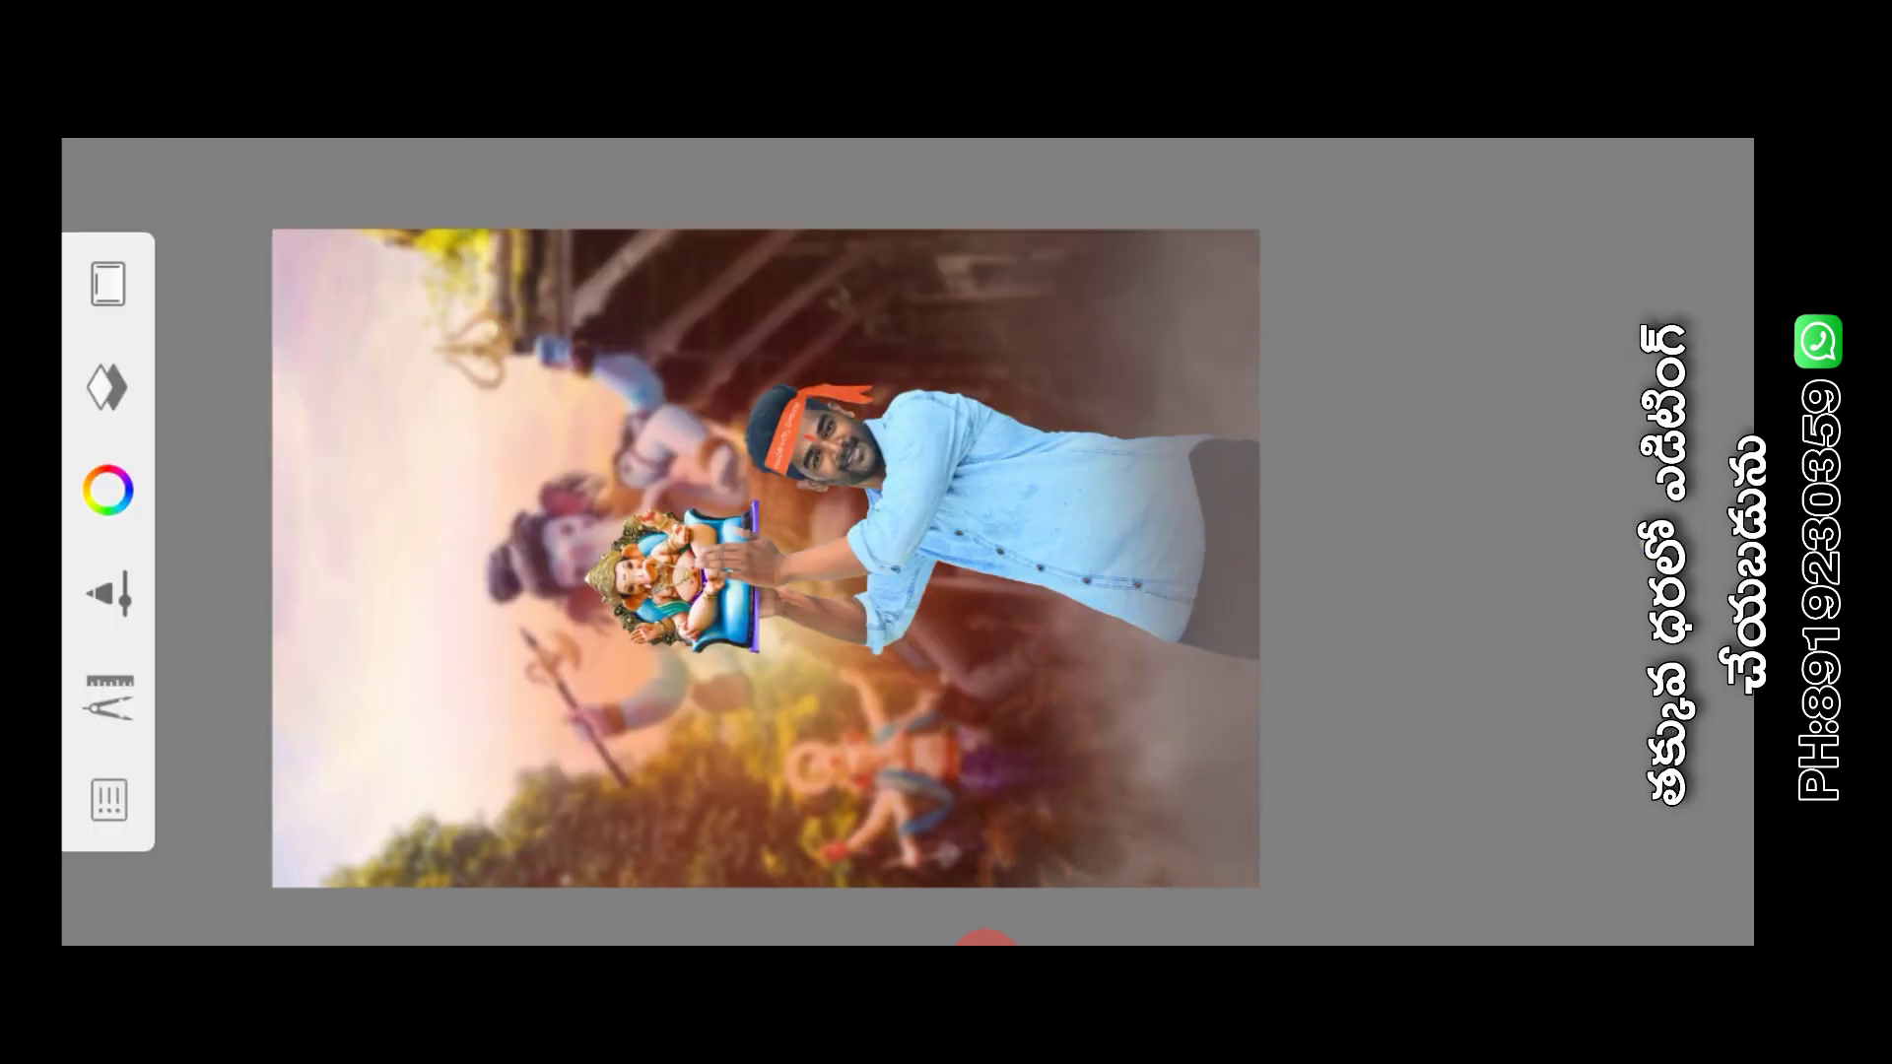
Enter and leave transform mode, then drag a layer in the layer list
left_click(107, 697)
left_click(203, 558)
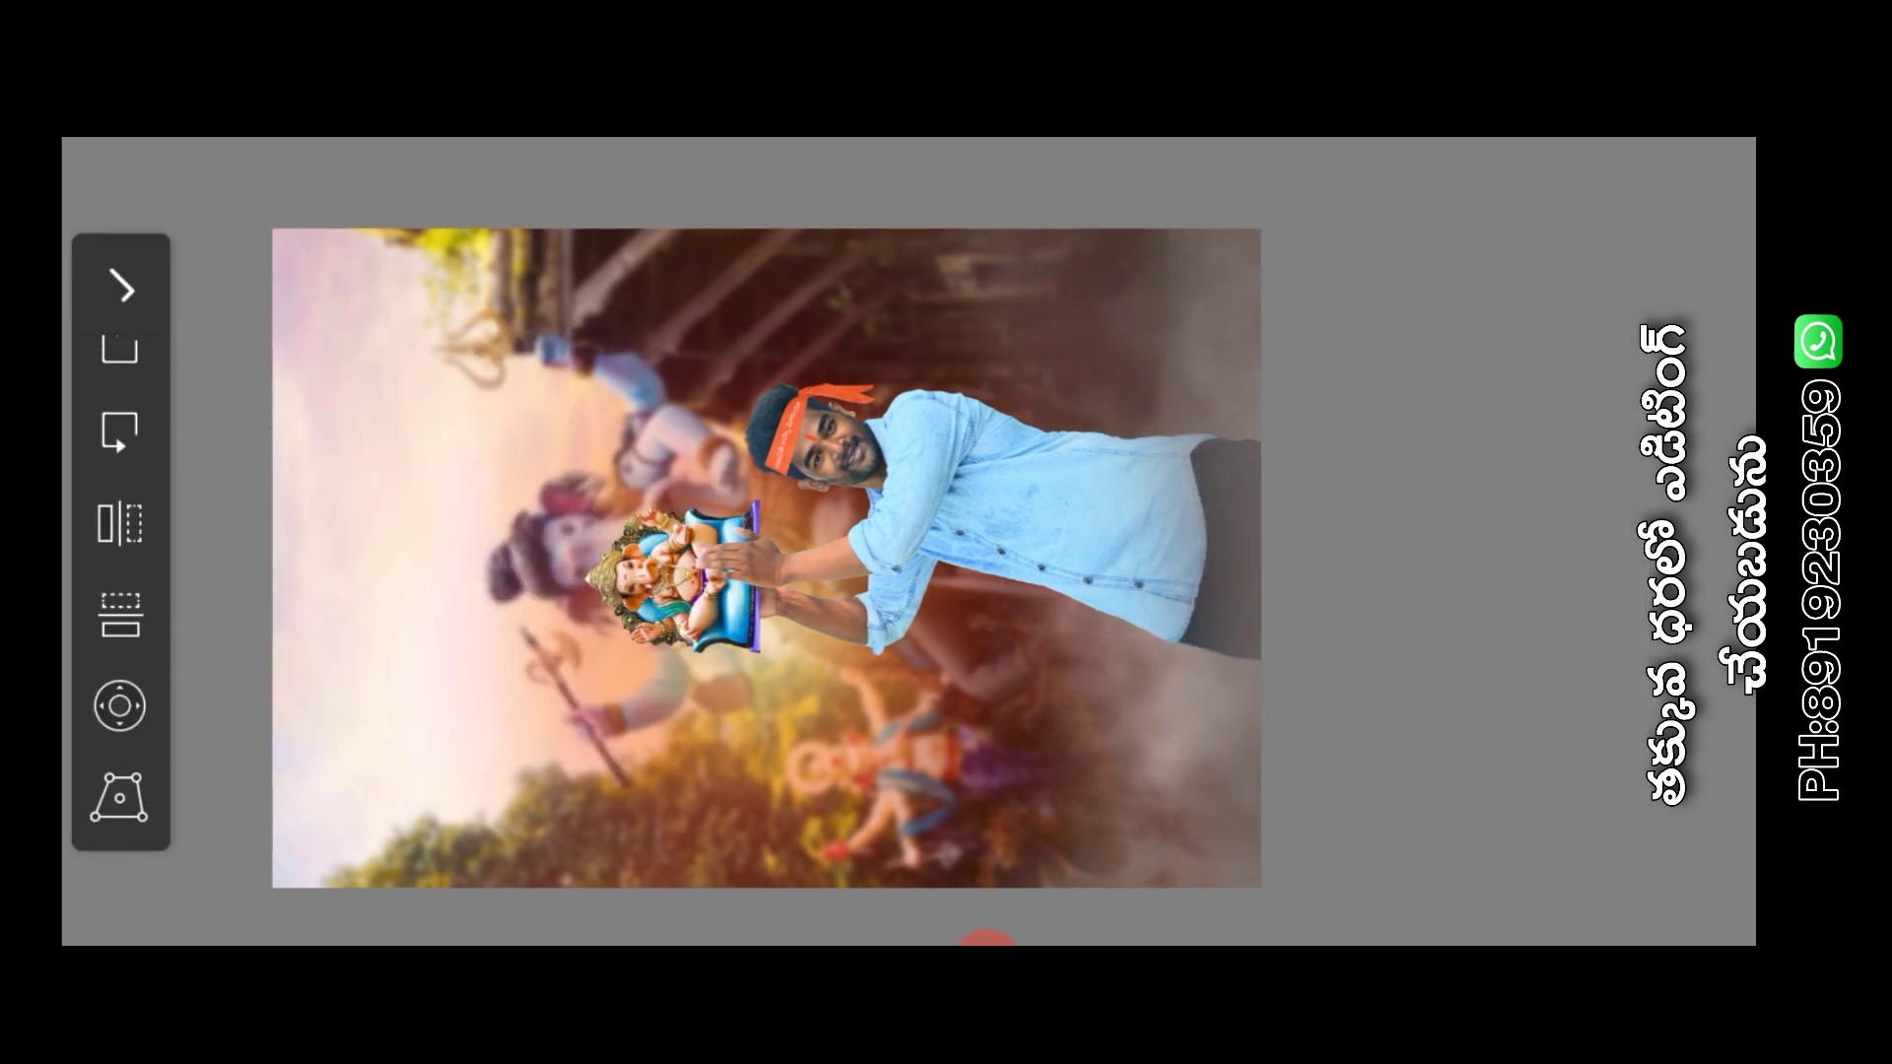
left_click(120, 287)
scroll(742, 535, "down", 1)
left_click(107, 387)
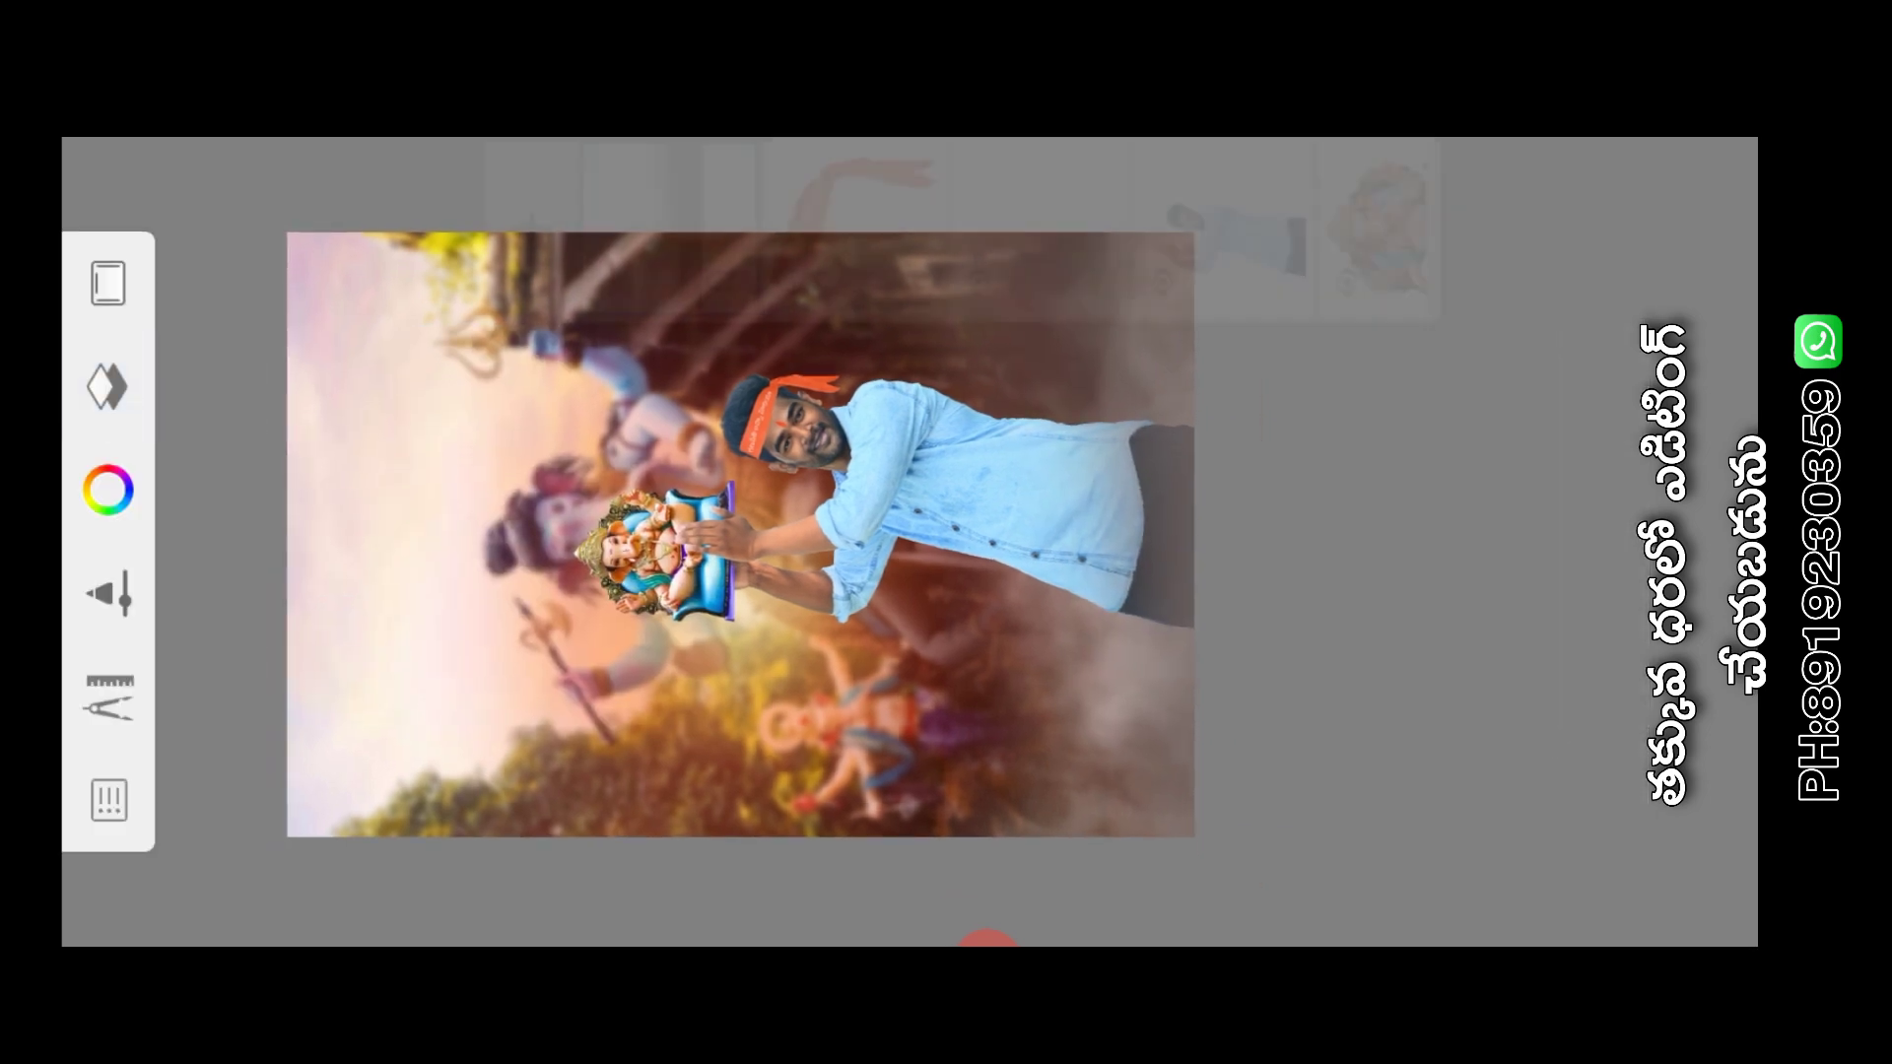
mouse_move(1330, 226)
left_mouse_down()
mouse_move(961, 227)
mouse_move(1015, 226)
left_mouse_up()
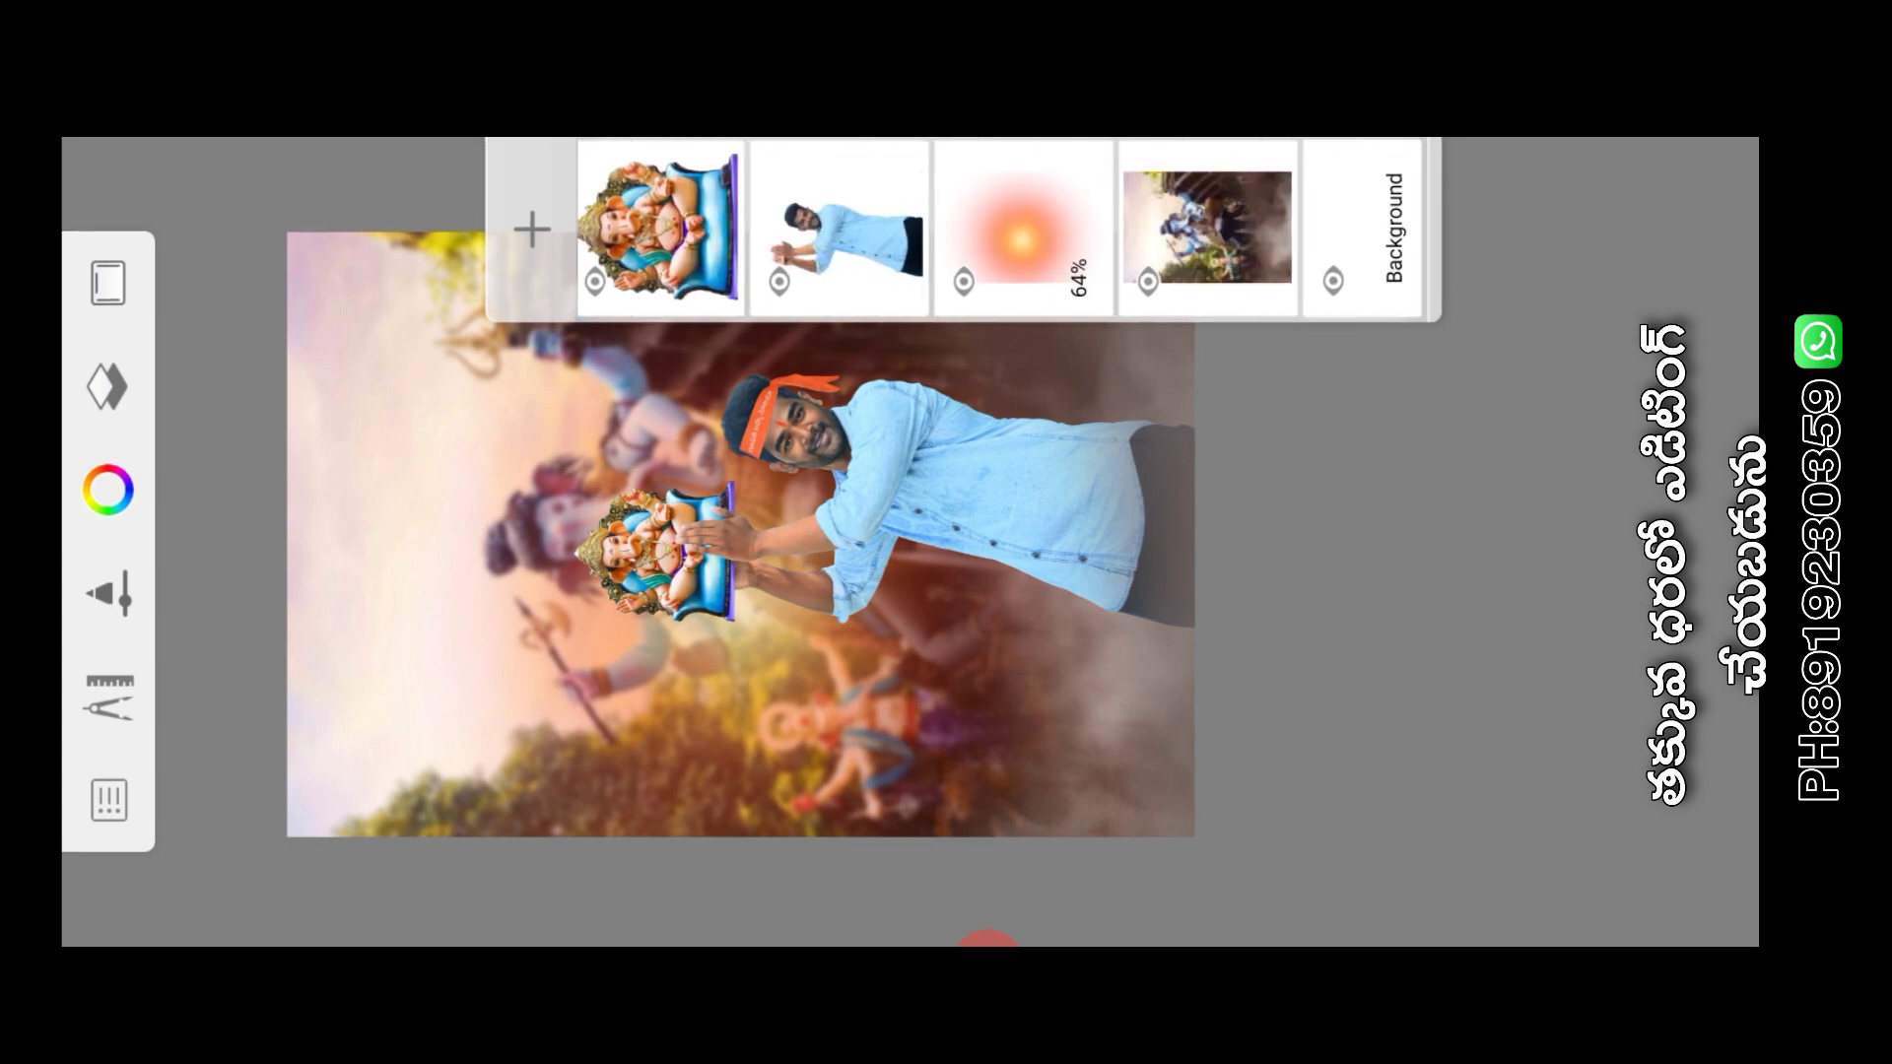
Duplicate the orange glow layer
left_click(1025, 227)
left_click(1025, 227)
left_click(239, 311)
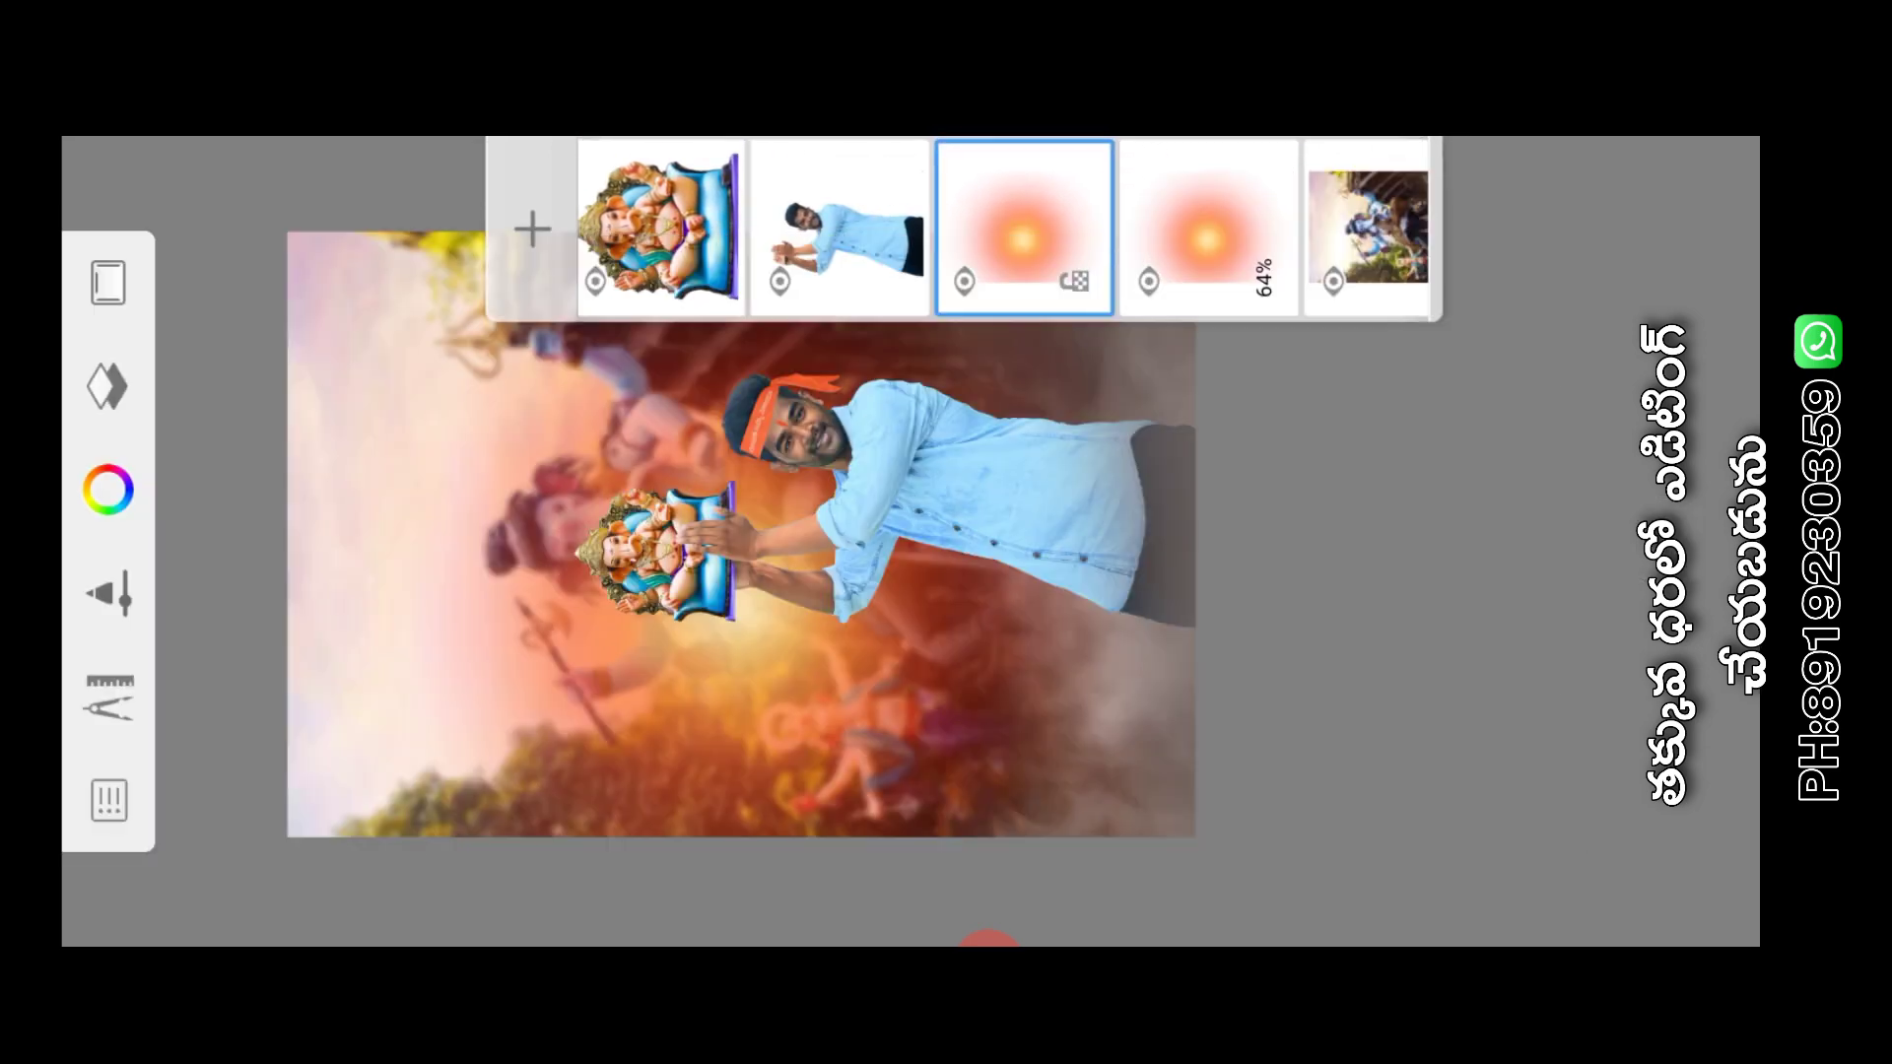
Reorder the layers so the glow copy sits above the Ganesha layer
left_click_drag(1331, 227, 1173, 227)
mouse_move(888, 227)
left_mouse_down()
mouse_move(1311, 226)
mouse_move(1084, 227)
left_mouse_up()
left_click_drag(1281, 227, 1015, 227)
left_click_drag(602, 226, 1001, 227)
mouse_move(837, 227)
left_mouse_down()
mouse_move(1144, 227)
mouse_move(690, 226)
left_mouse_up()
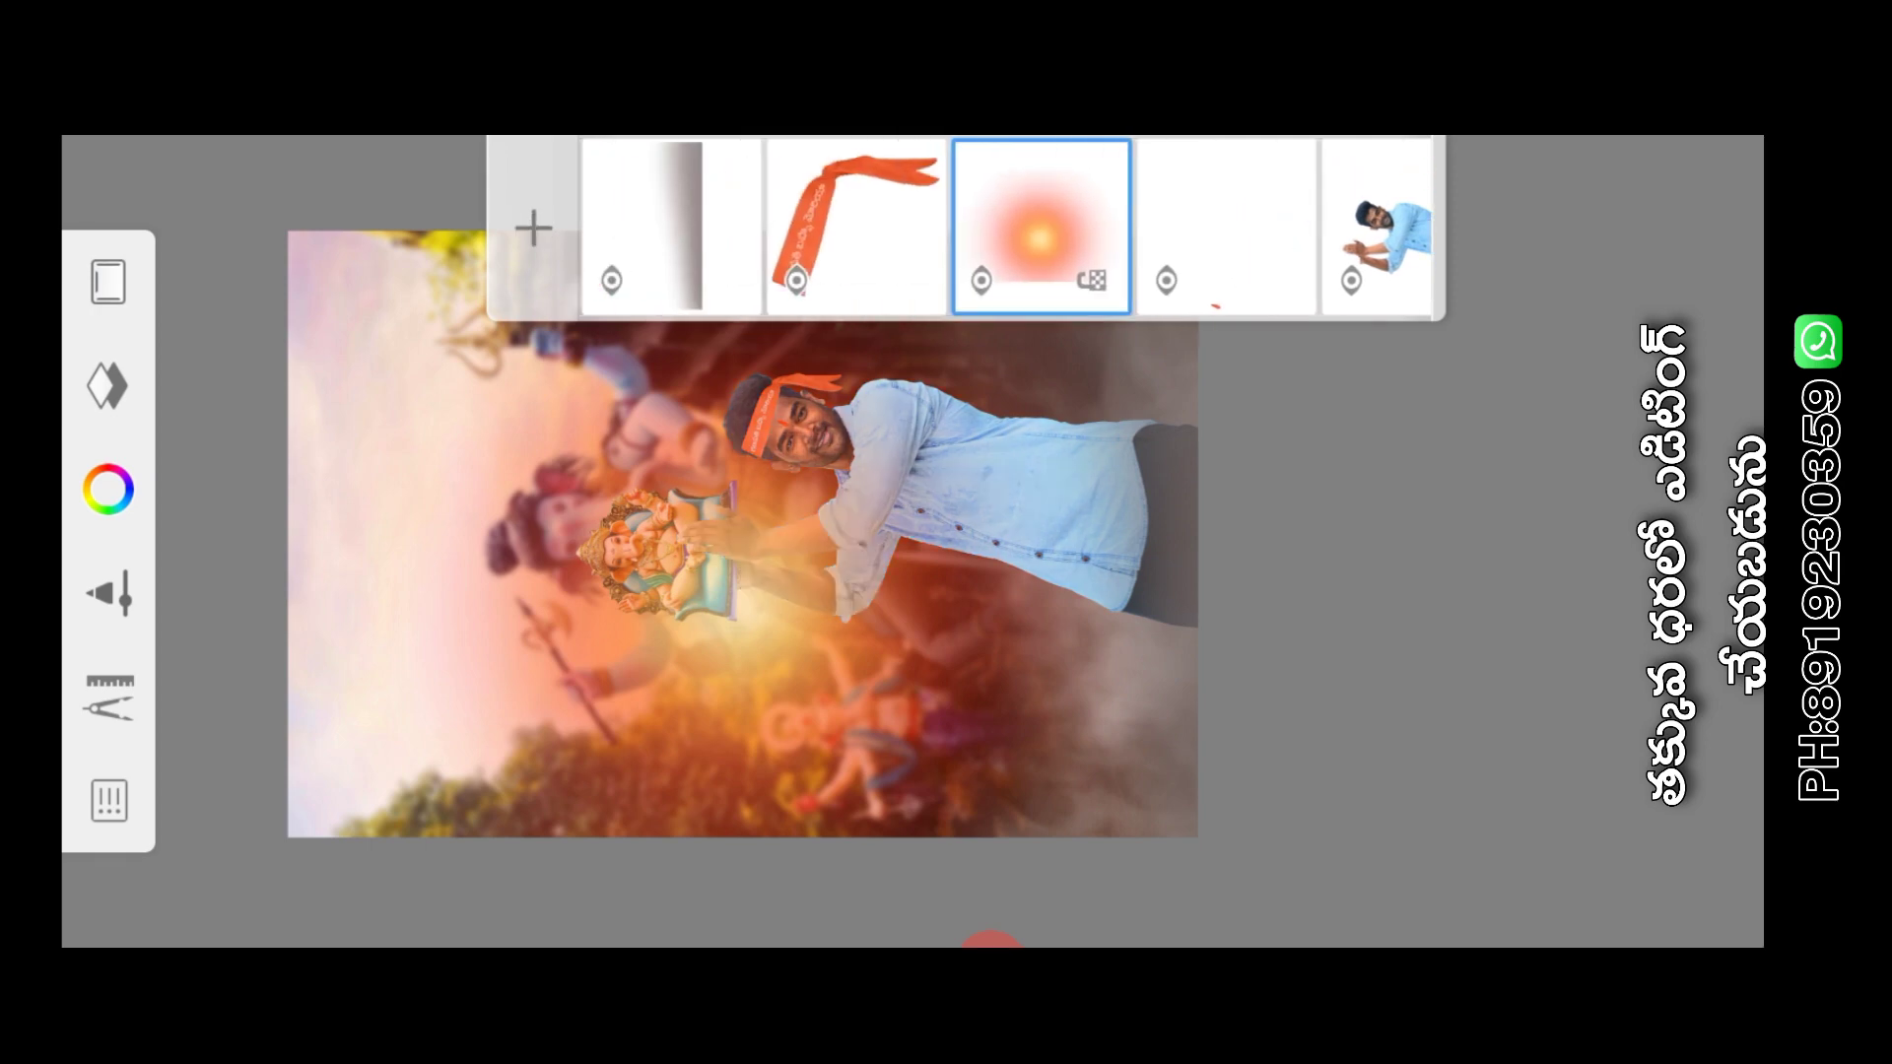
left_click_drag(1084, 227, 655, 227)
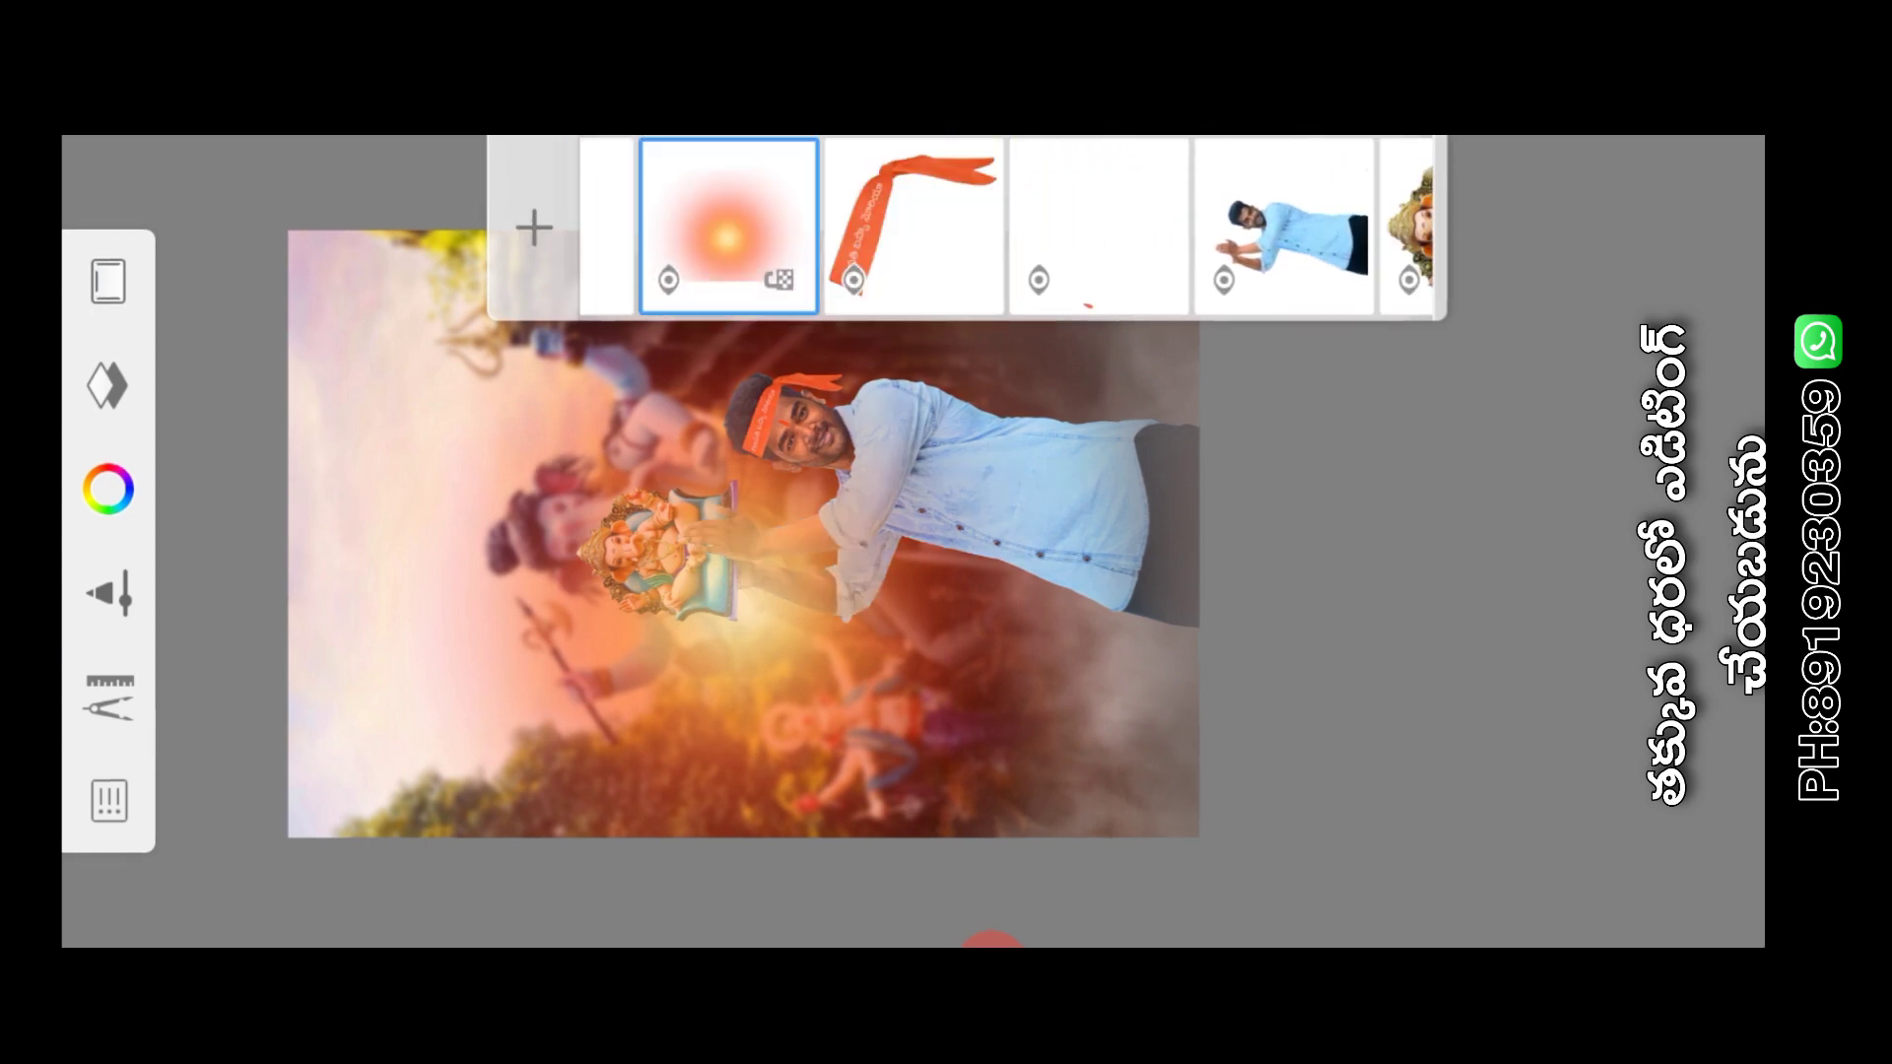
left_click(108, 698)
Scale the glow copy to 182% and rotate it 21°
left_click(211, 571)
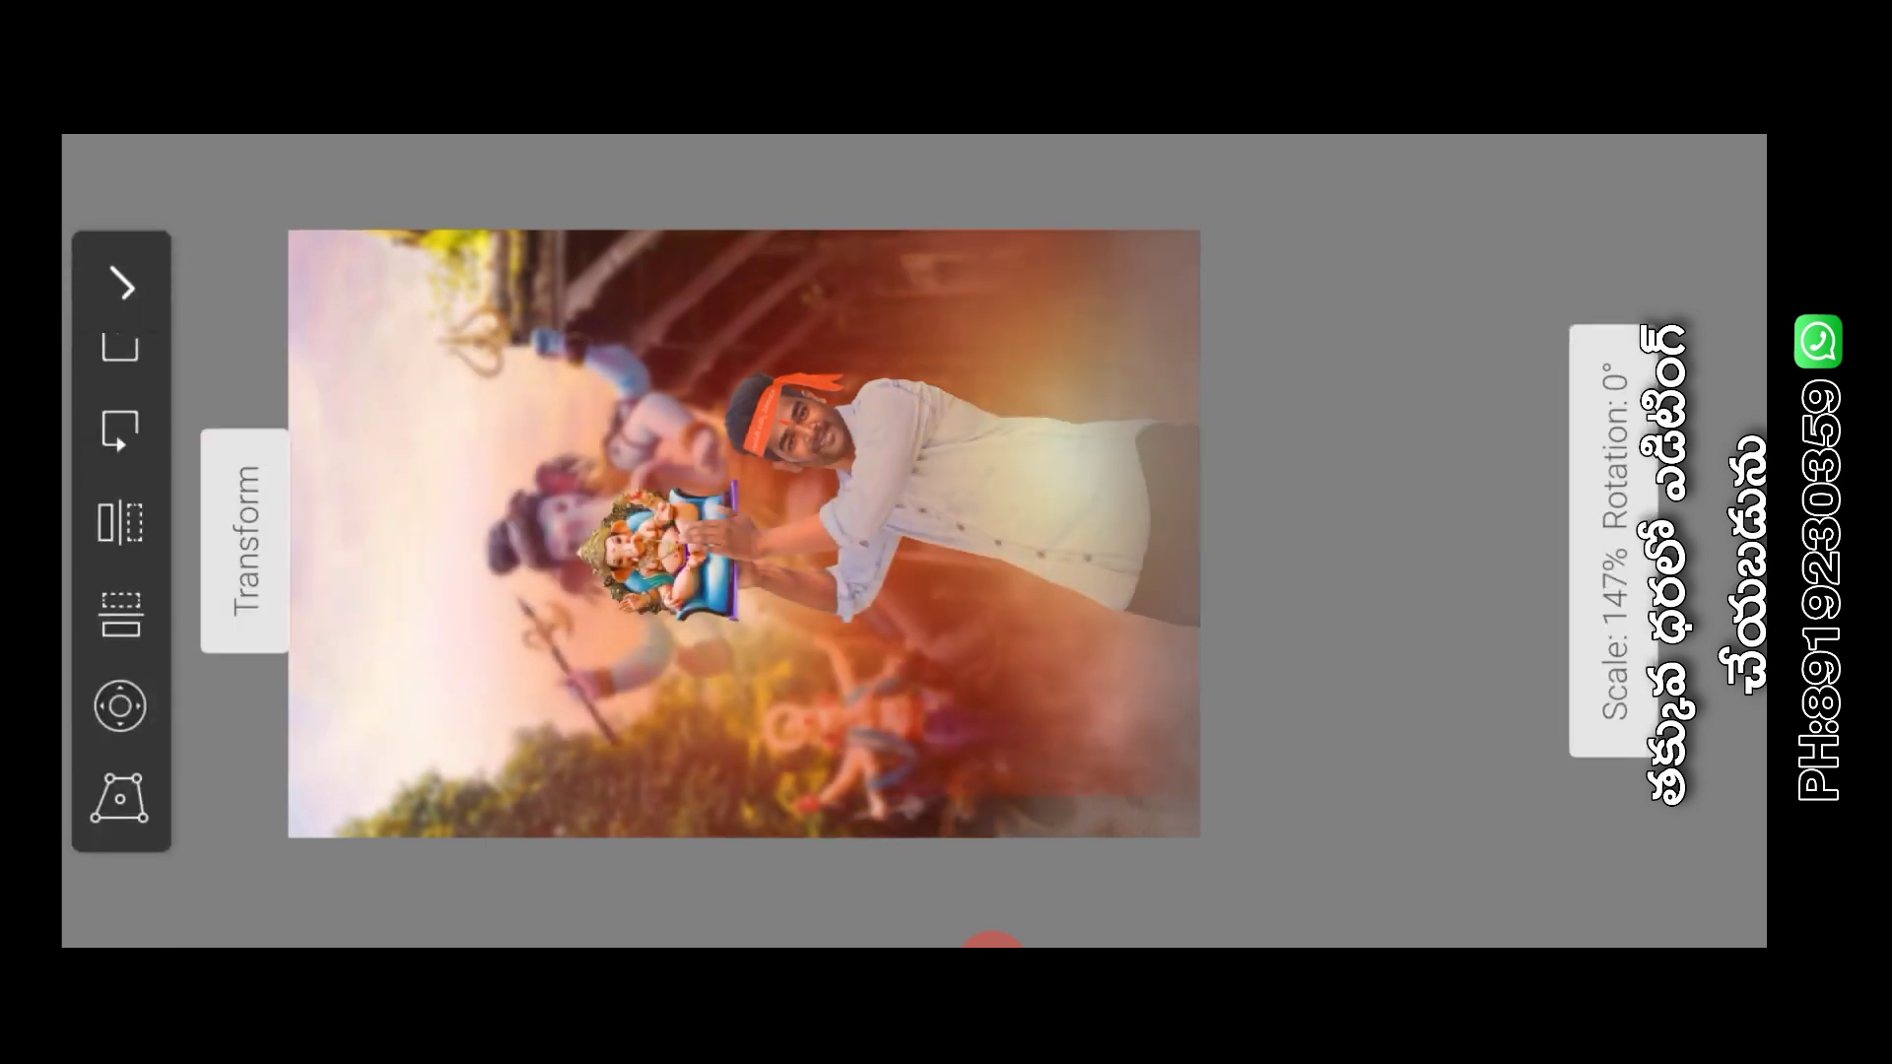
left_click_drag(985, 444, 1045, 512)
left_click(120, 285)
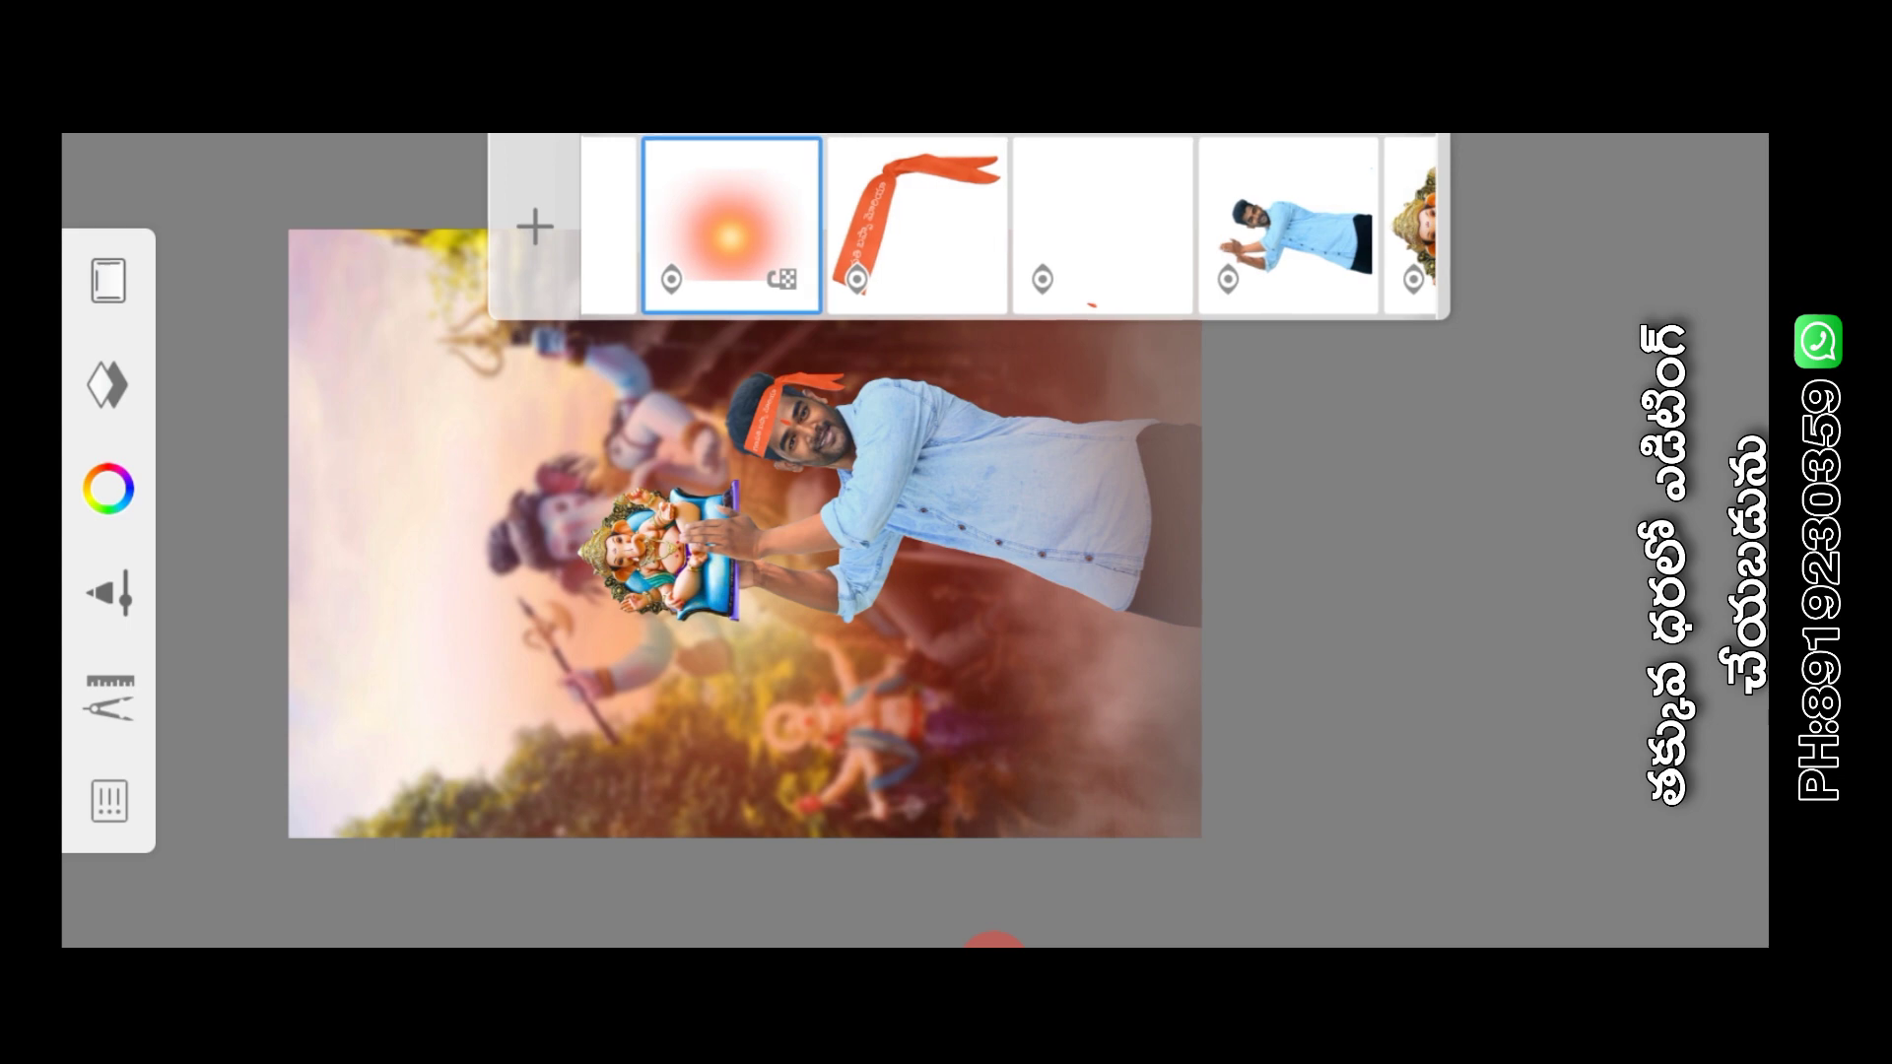
Set the glow copy's blend mode to Screen
left_click(730, 225)
left_click(855, 394)
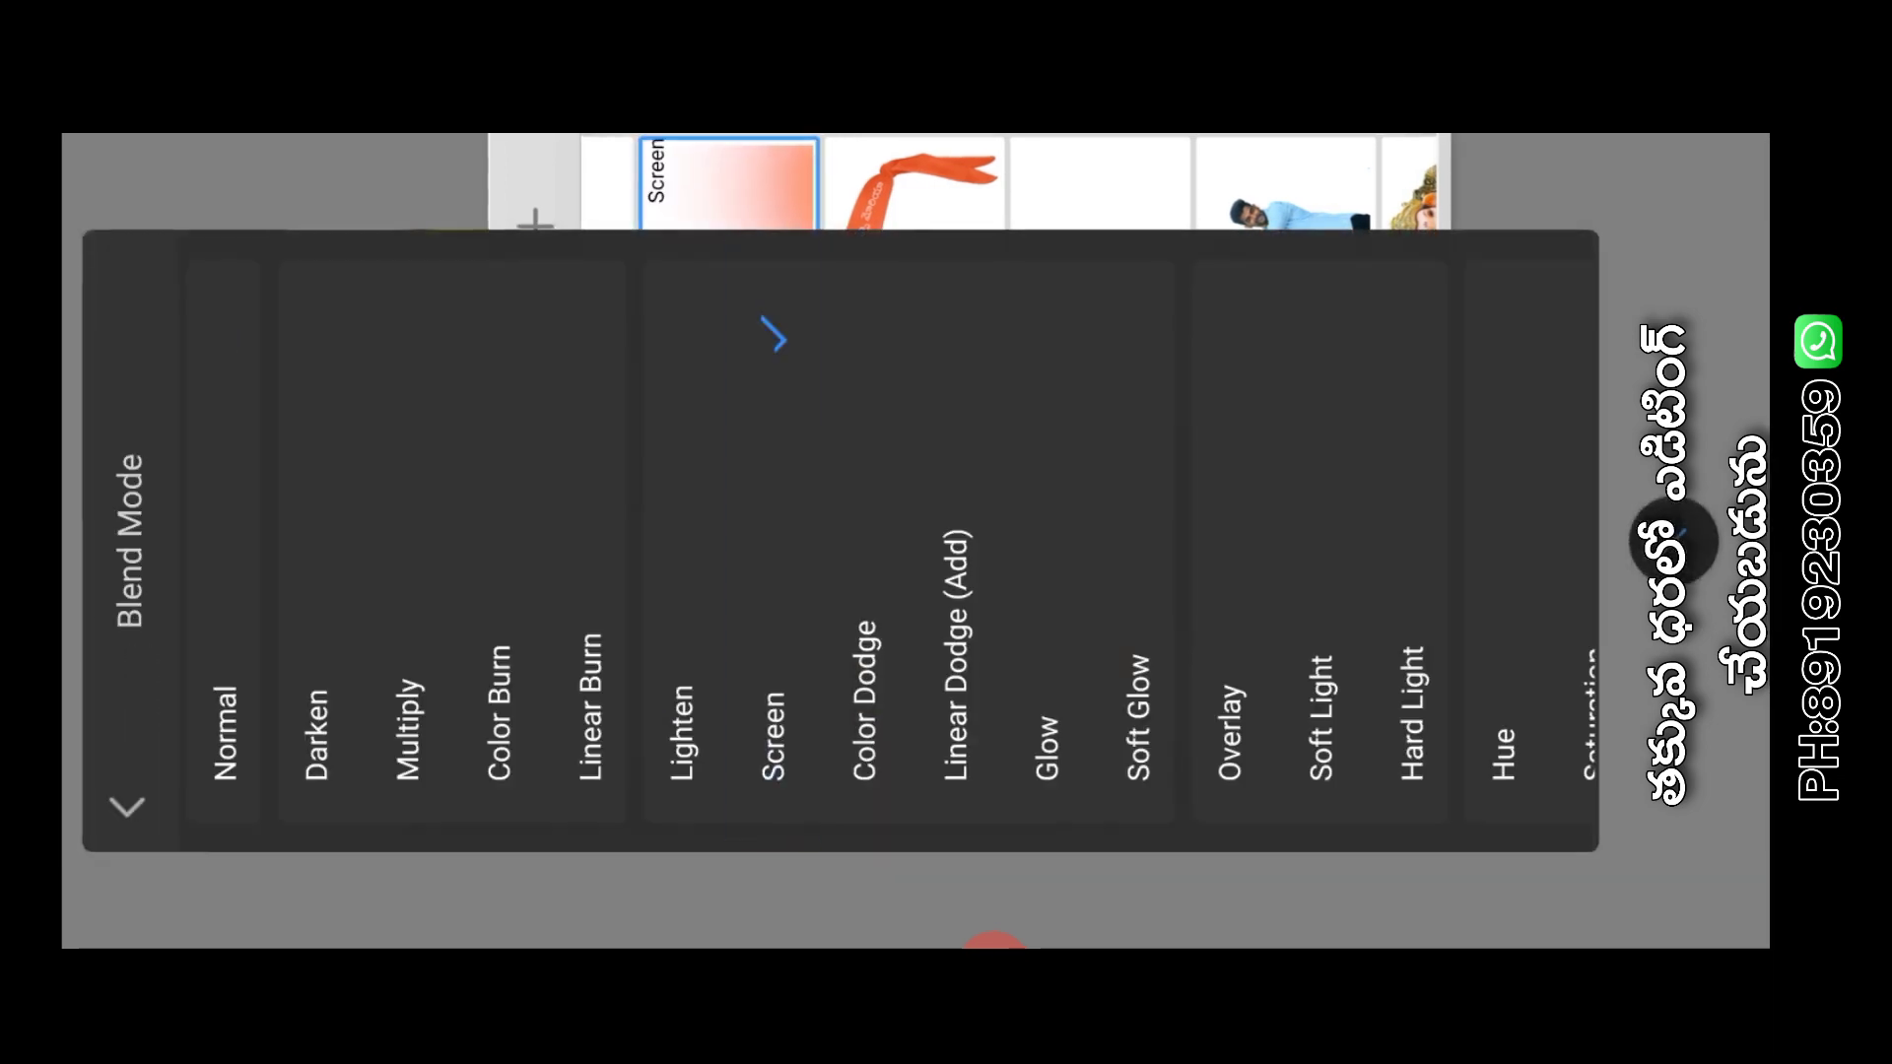
left_click(773, 542)
scroll(766, 558, "up", 2)
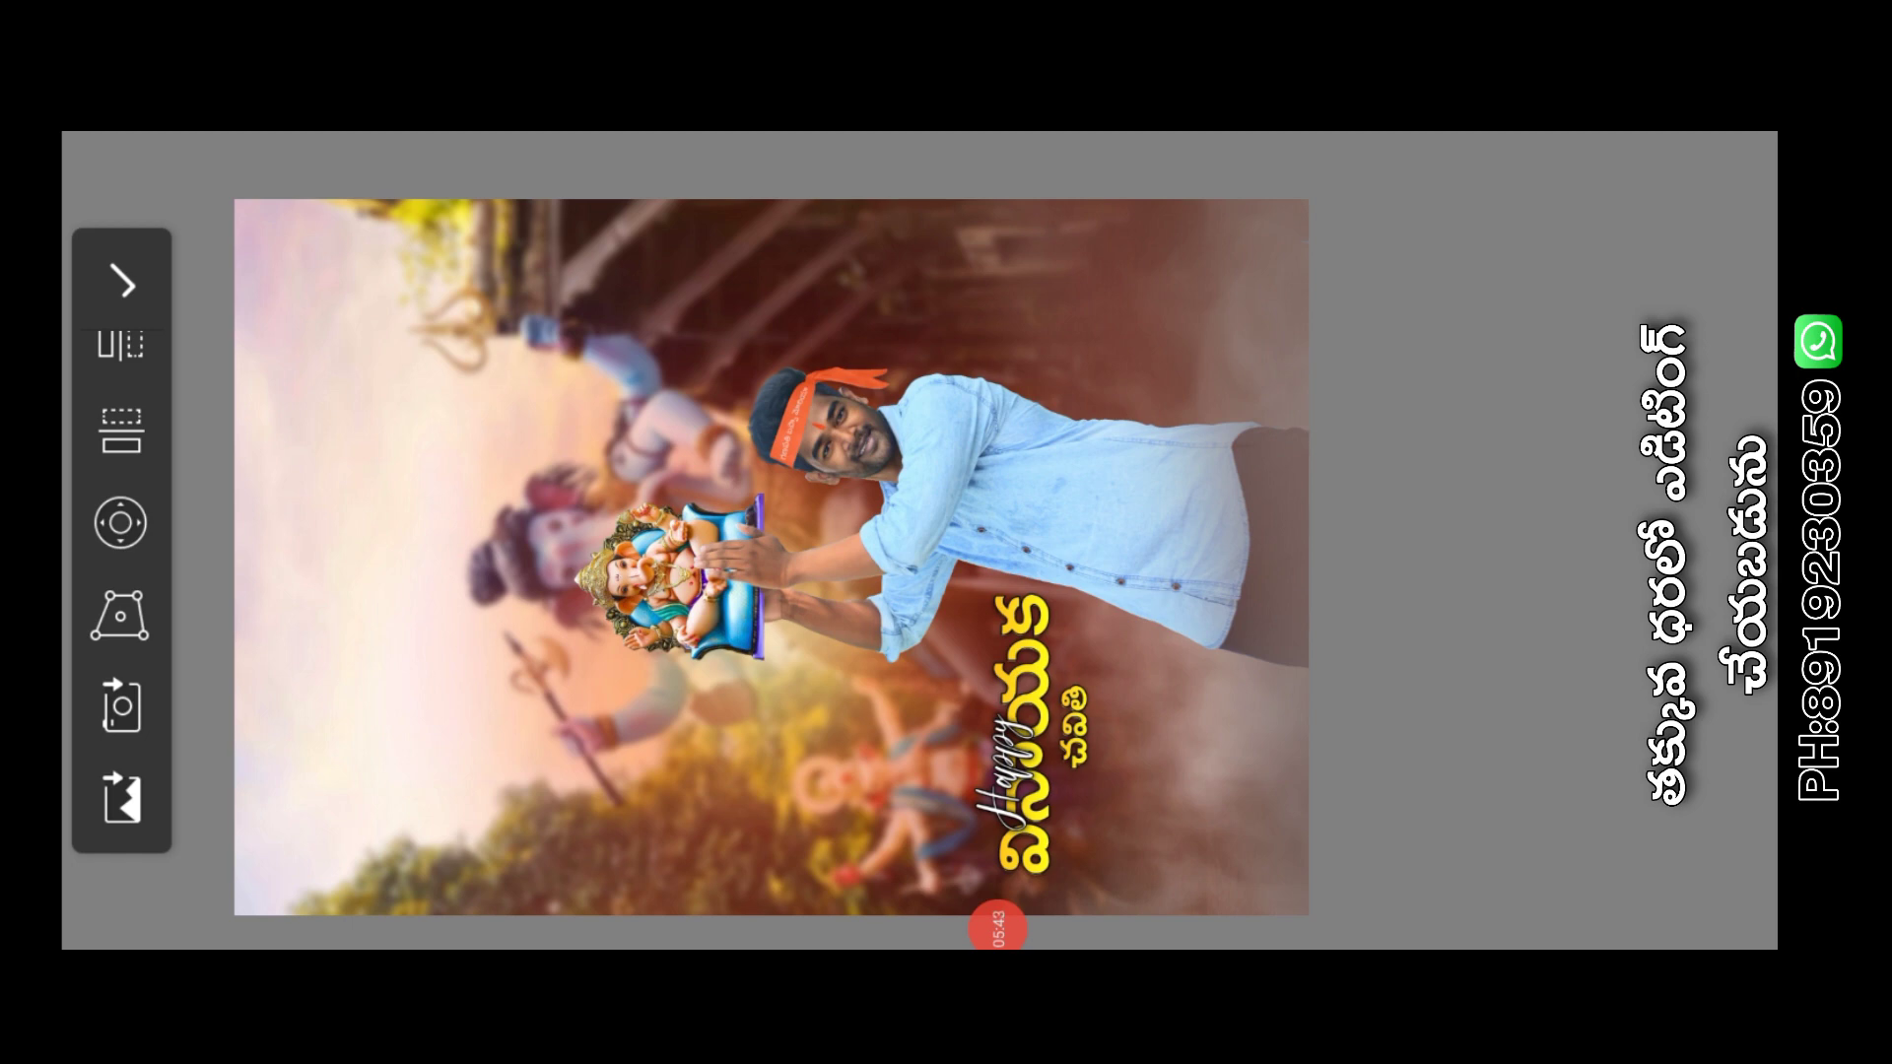
Shrink the yellow greeting text layer to 70% scale
left_click_drag(1025, 735, 1053, 745)
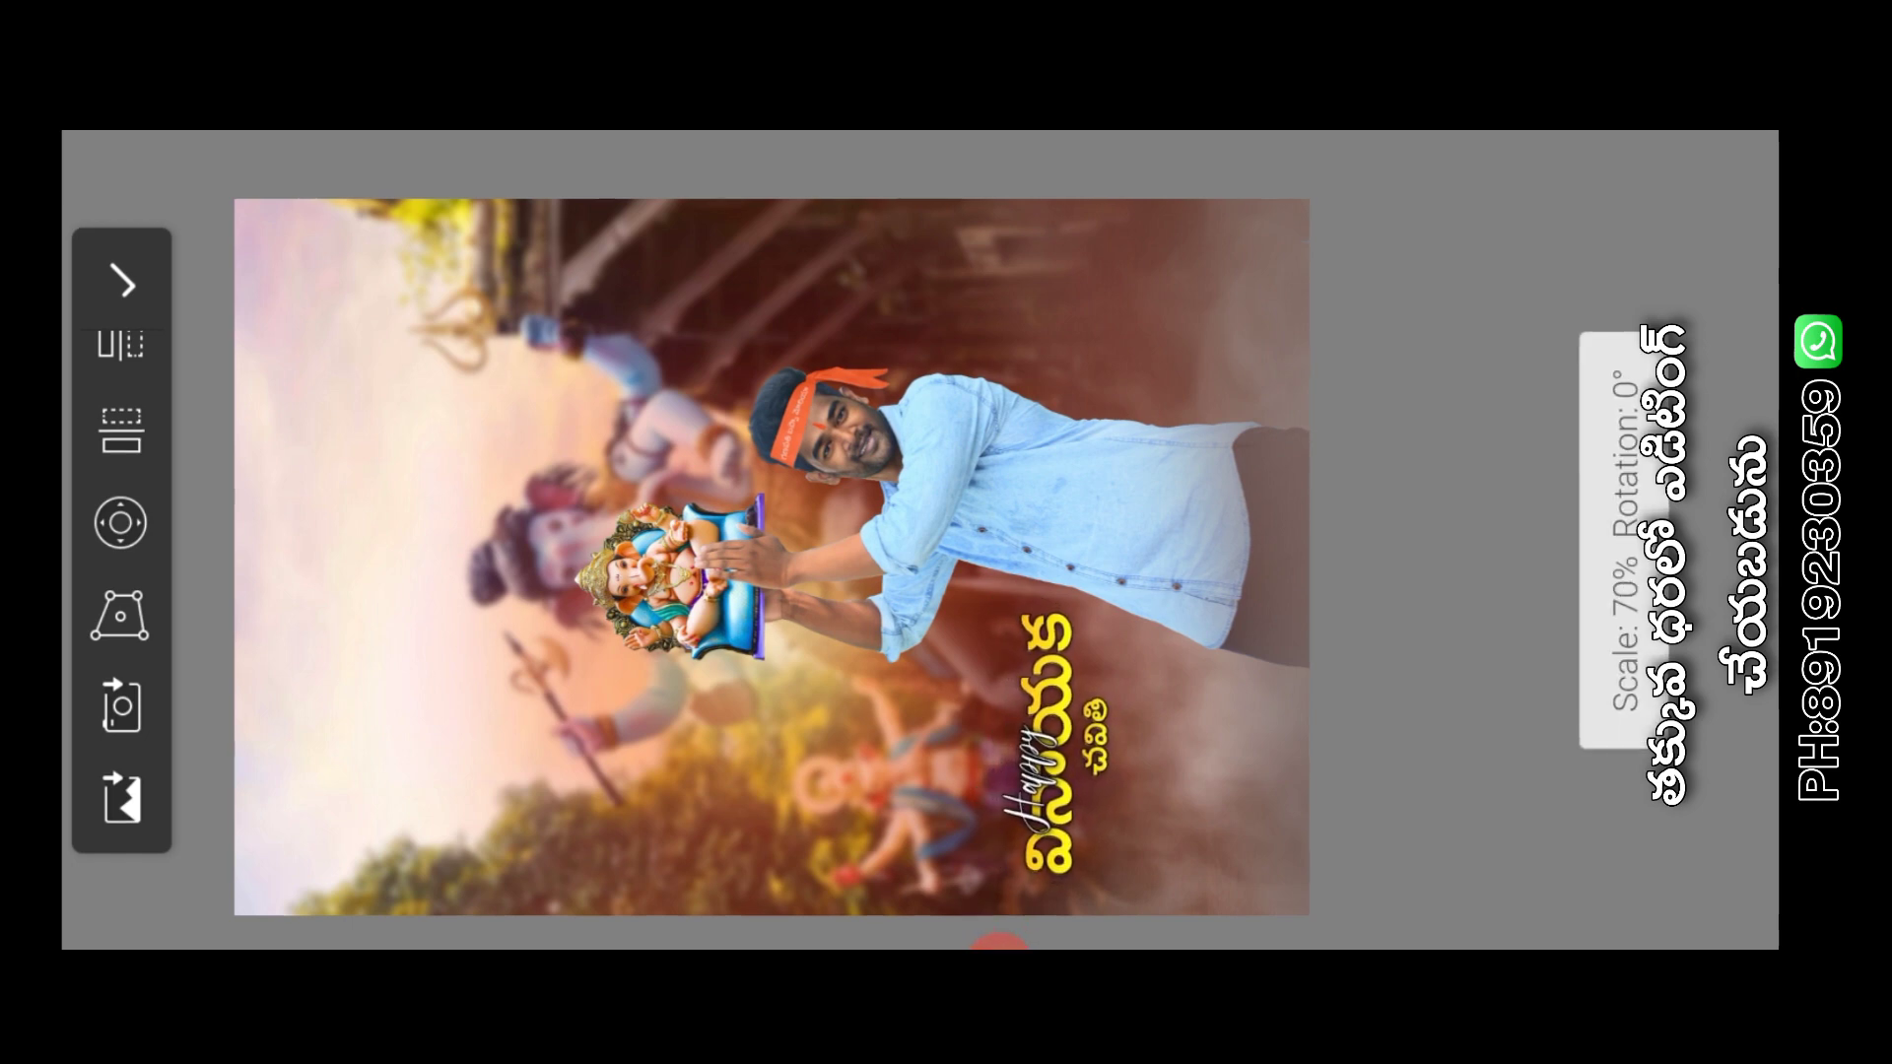
left_click(121, 283)
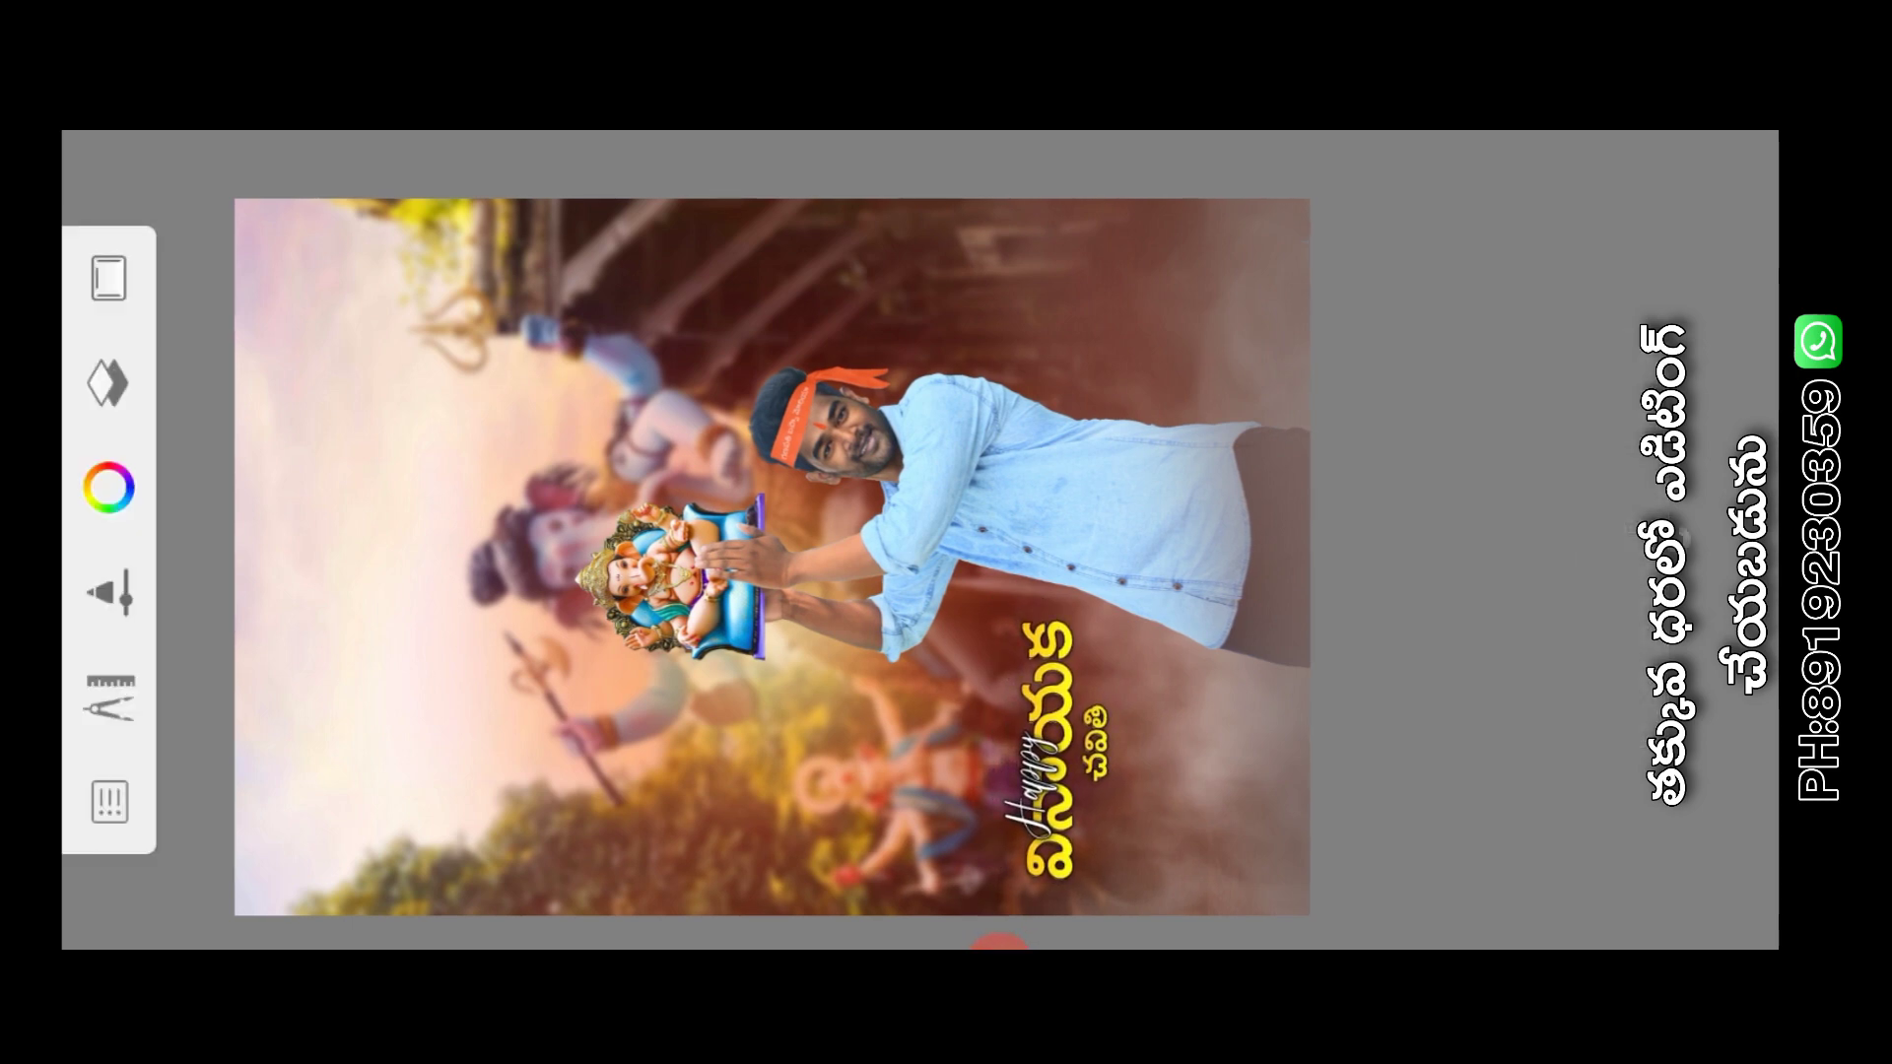
left_click_drag(772, 557, 762, 572)
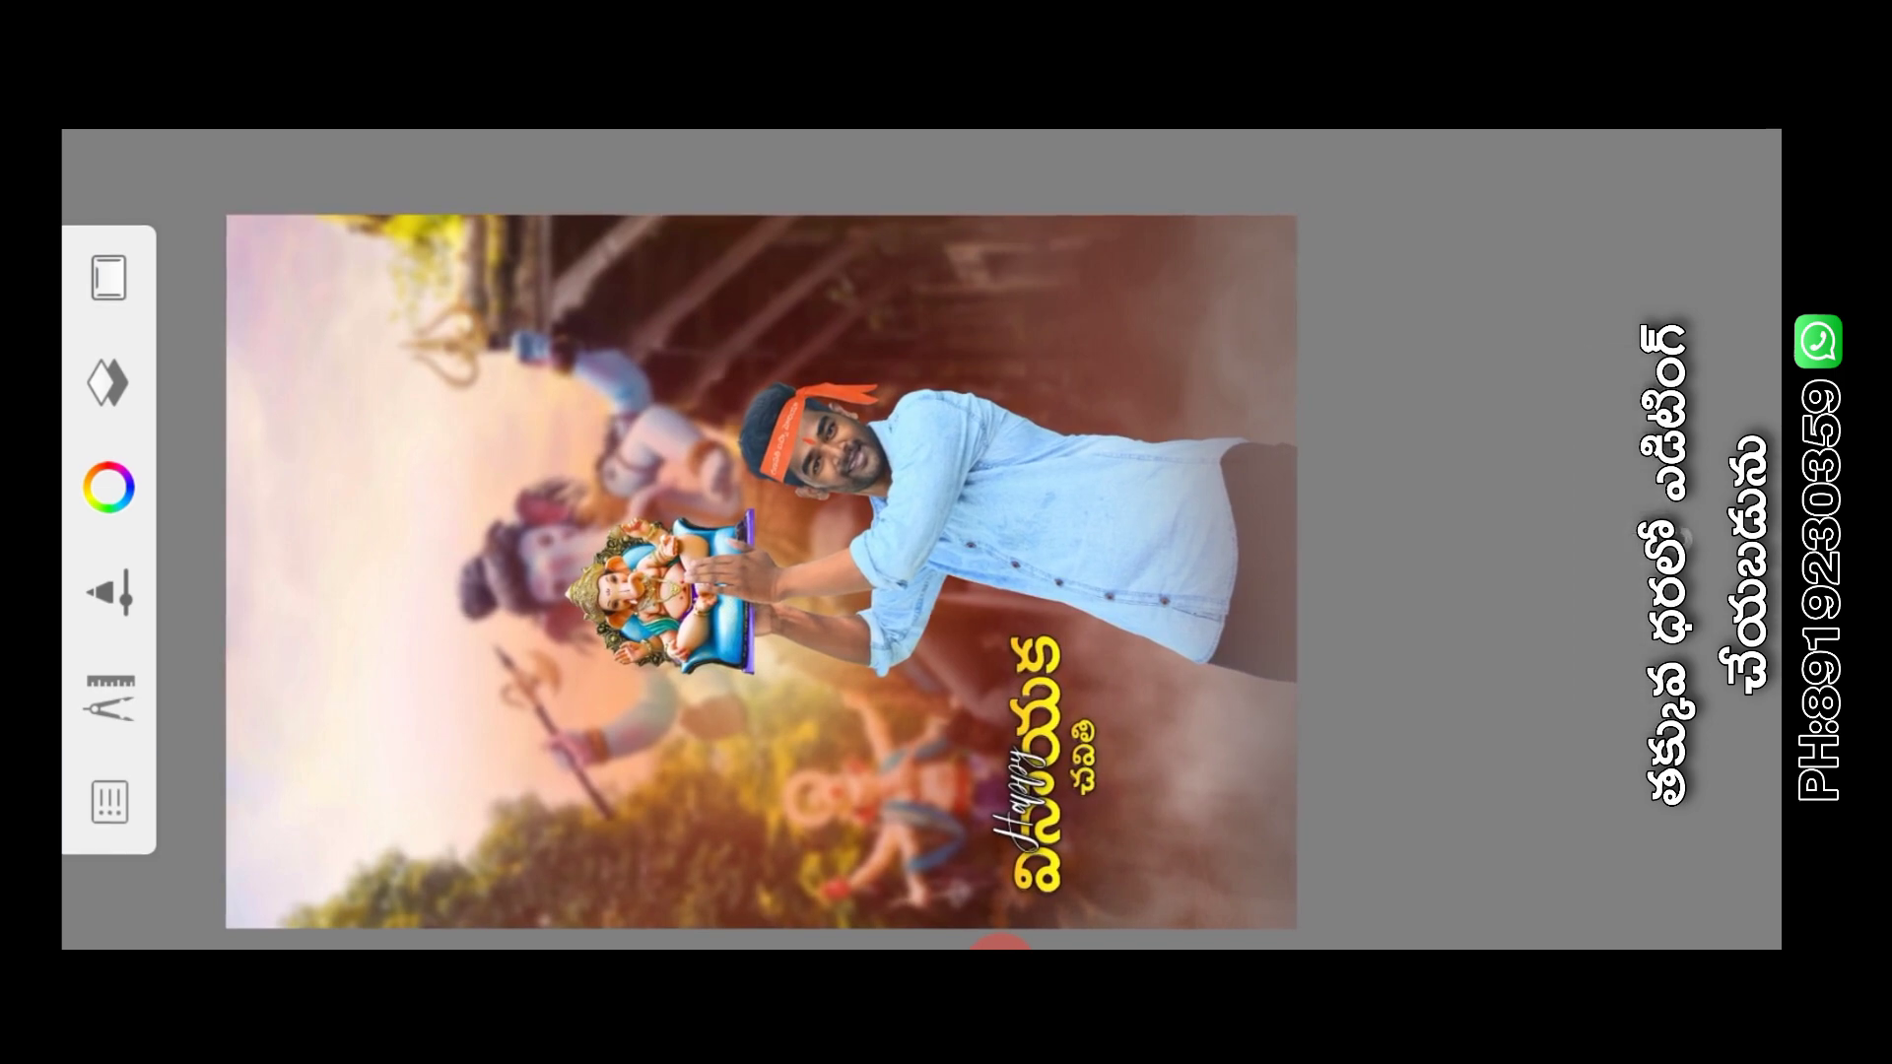
Save the updated poster from the main menu
left_click(1001, 944)
left_click(863, 419)
left_click(913, 486)
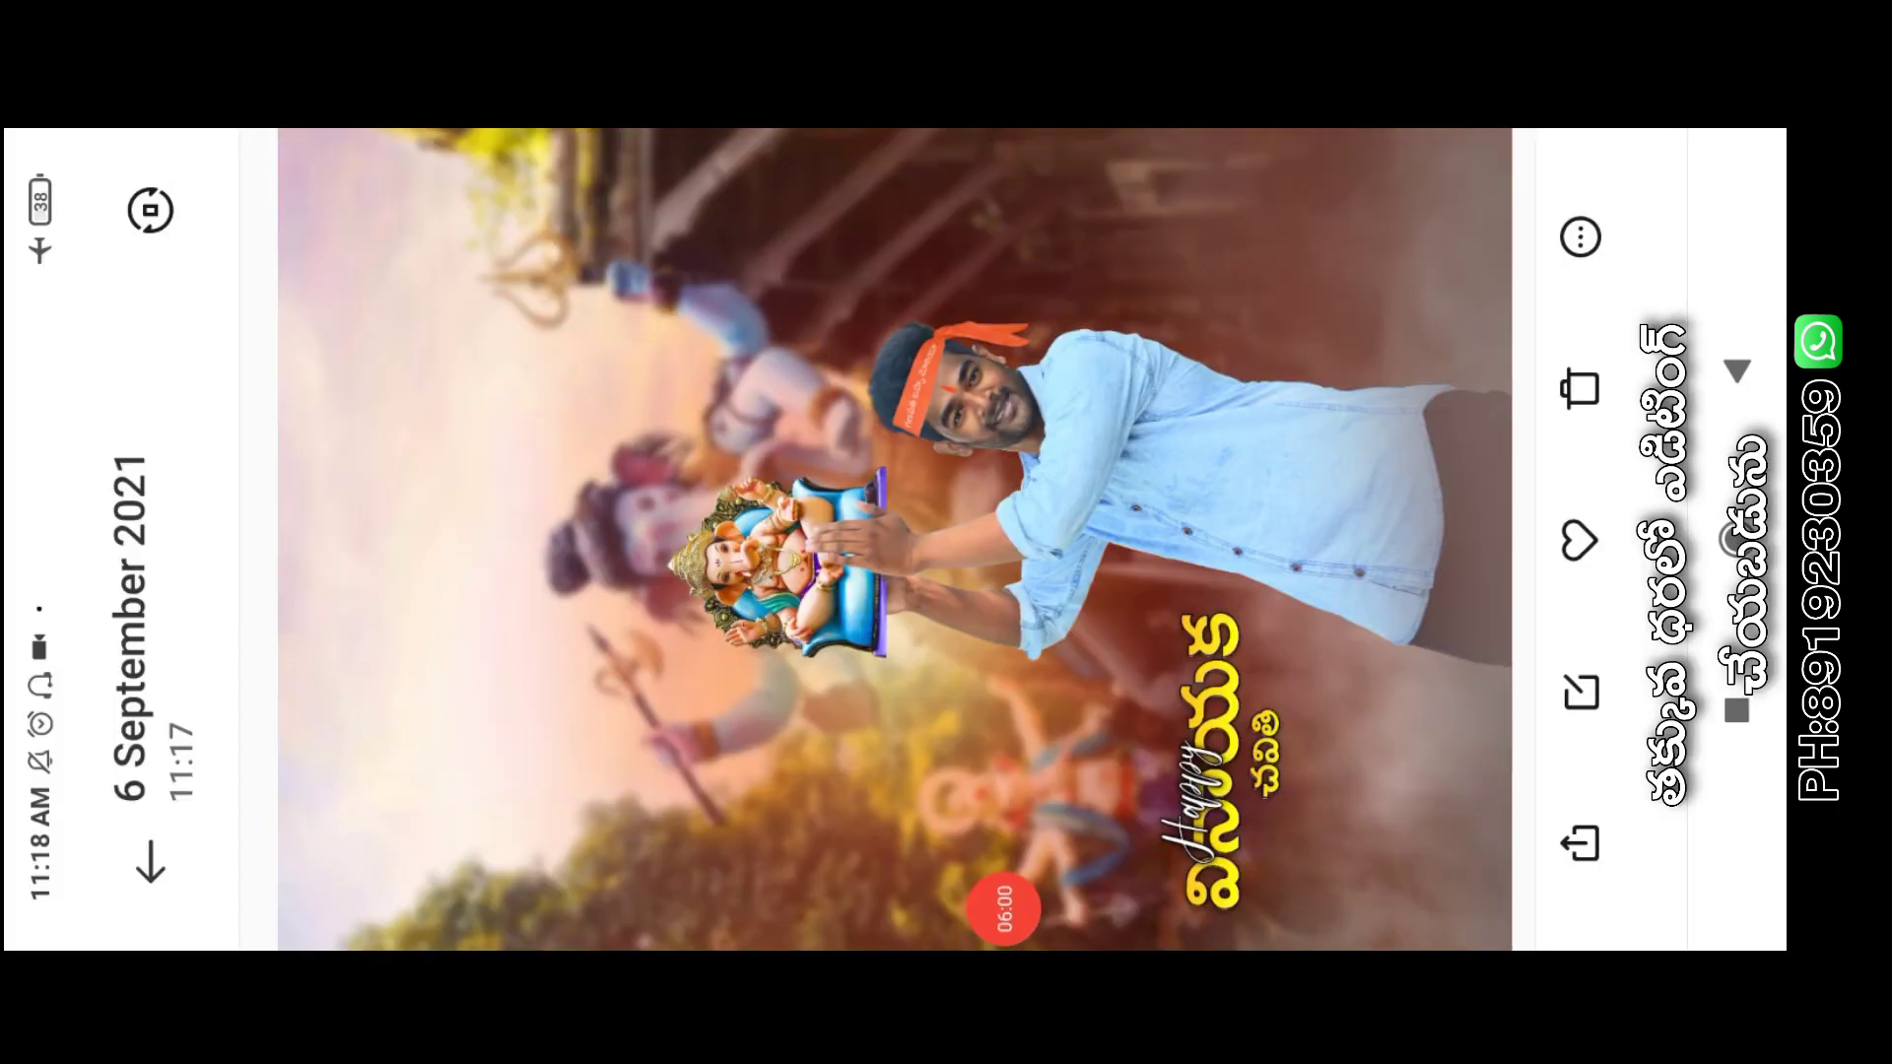
Share the saved poster to Lightroom, then go to the phone's home screen
left_click(1581, 842)
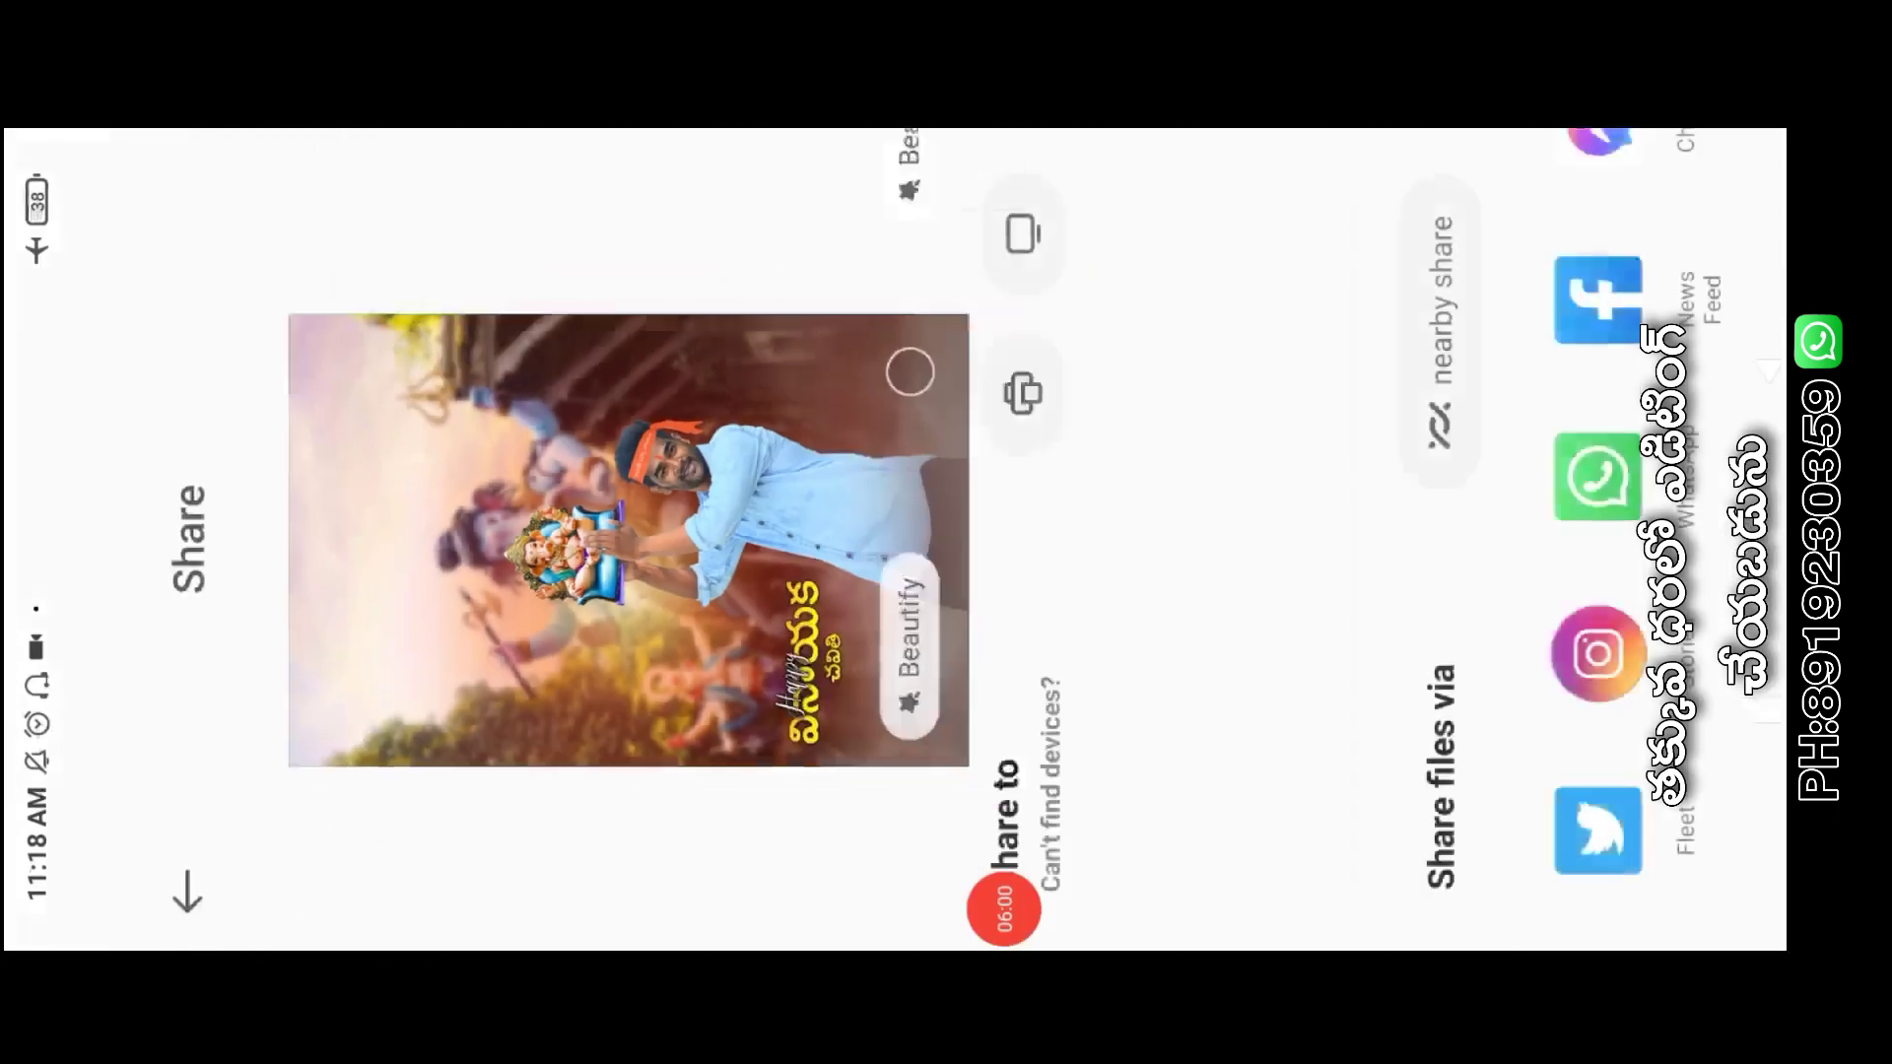
left_click_drag(1599, 296, 1600, 887)
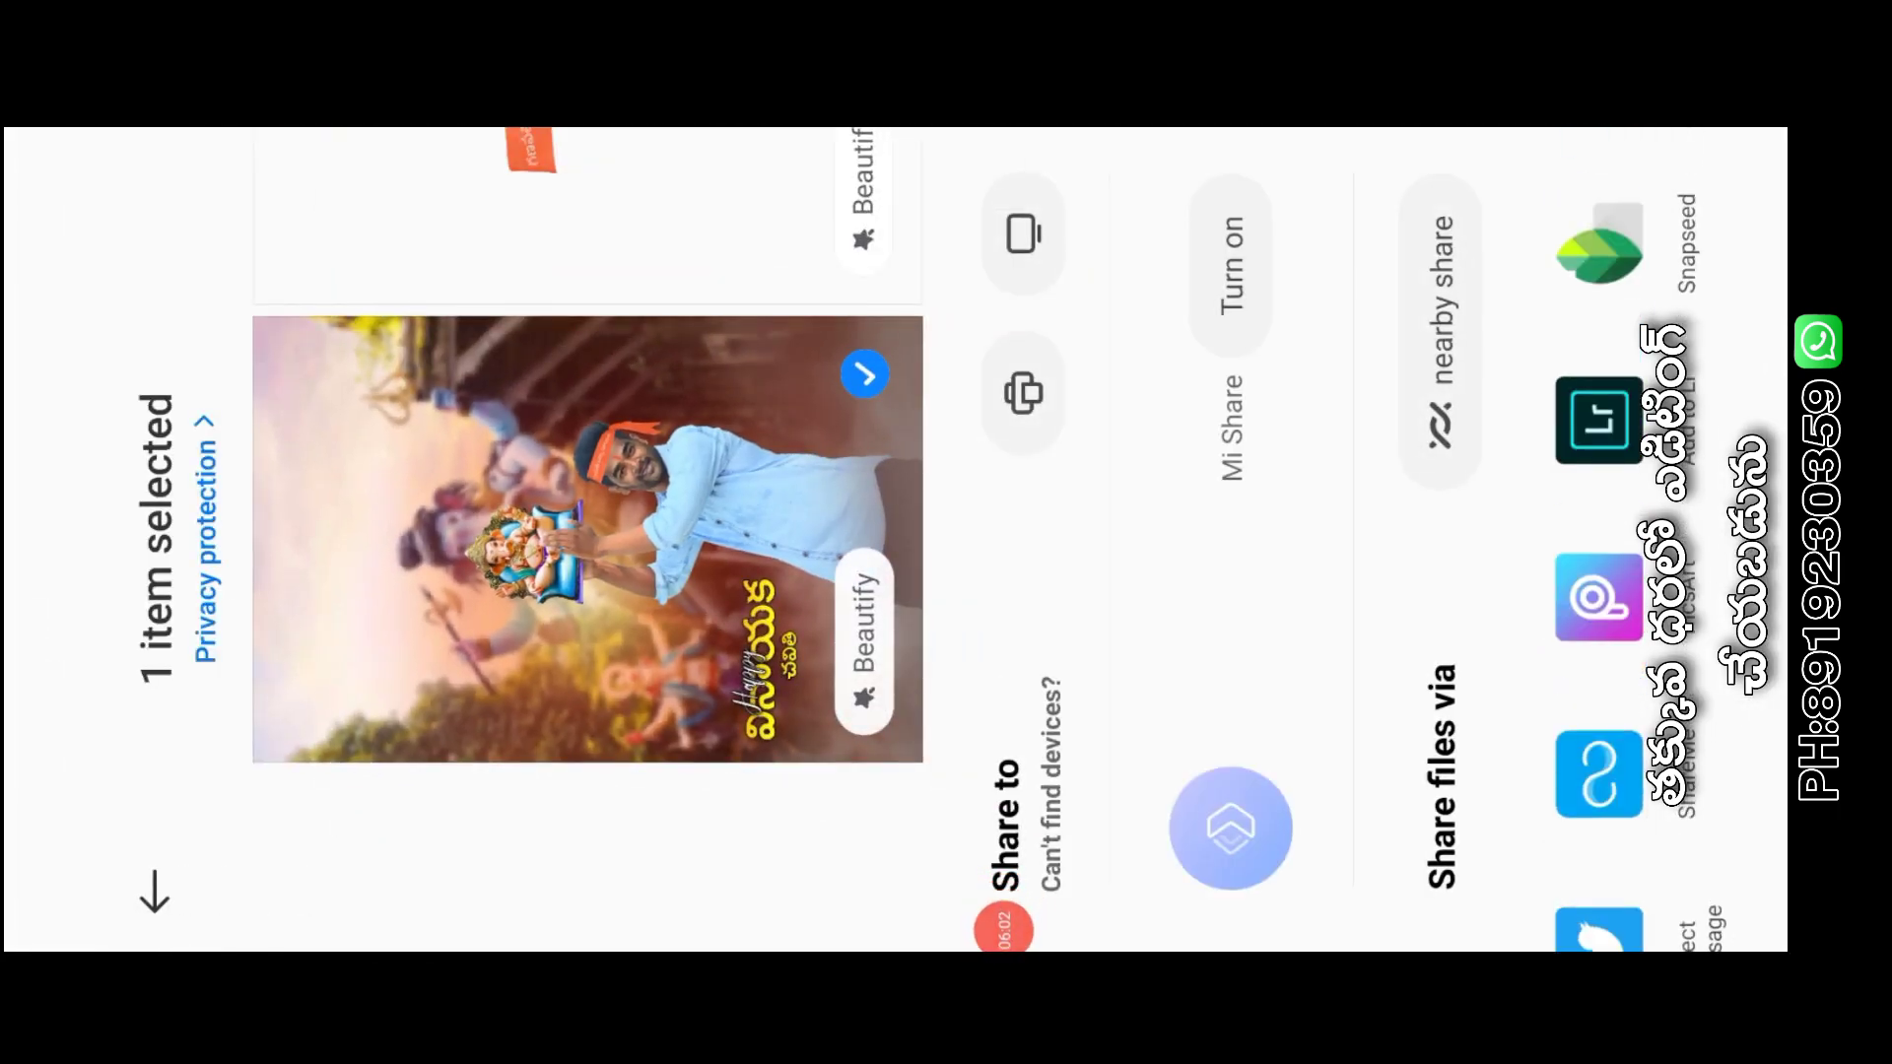
left_click(1600, 419)
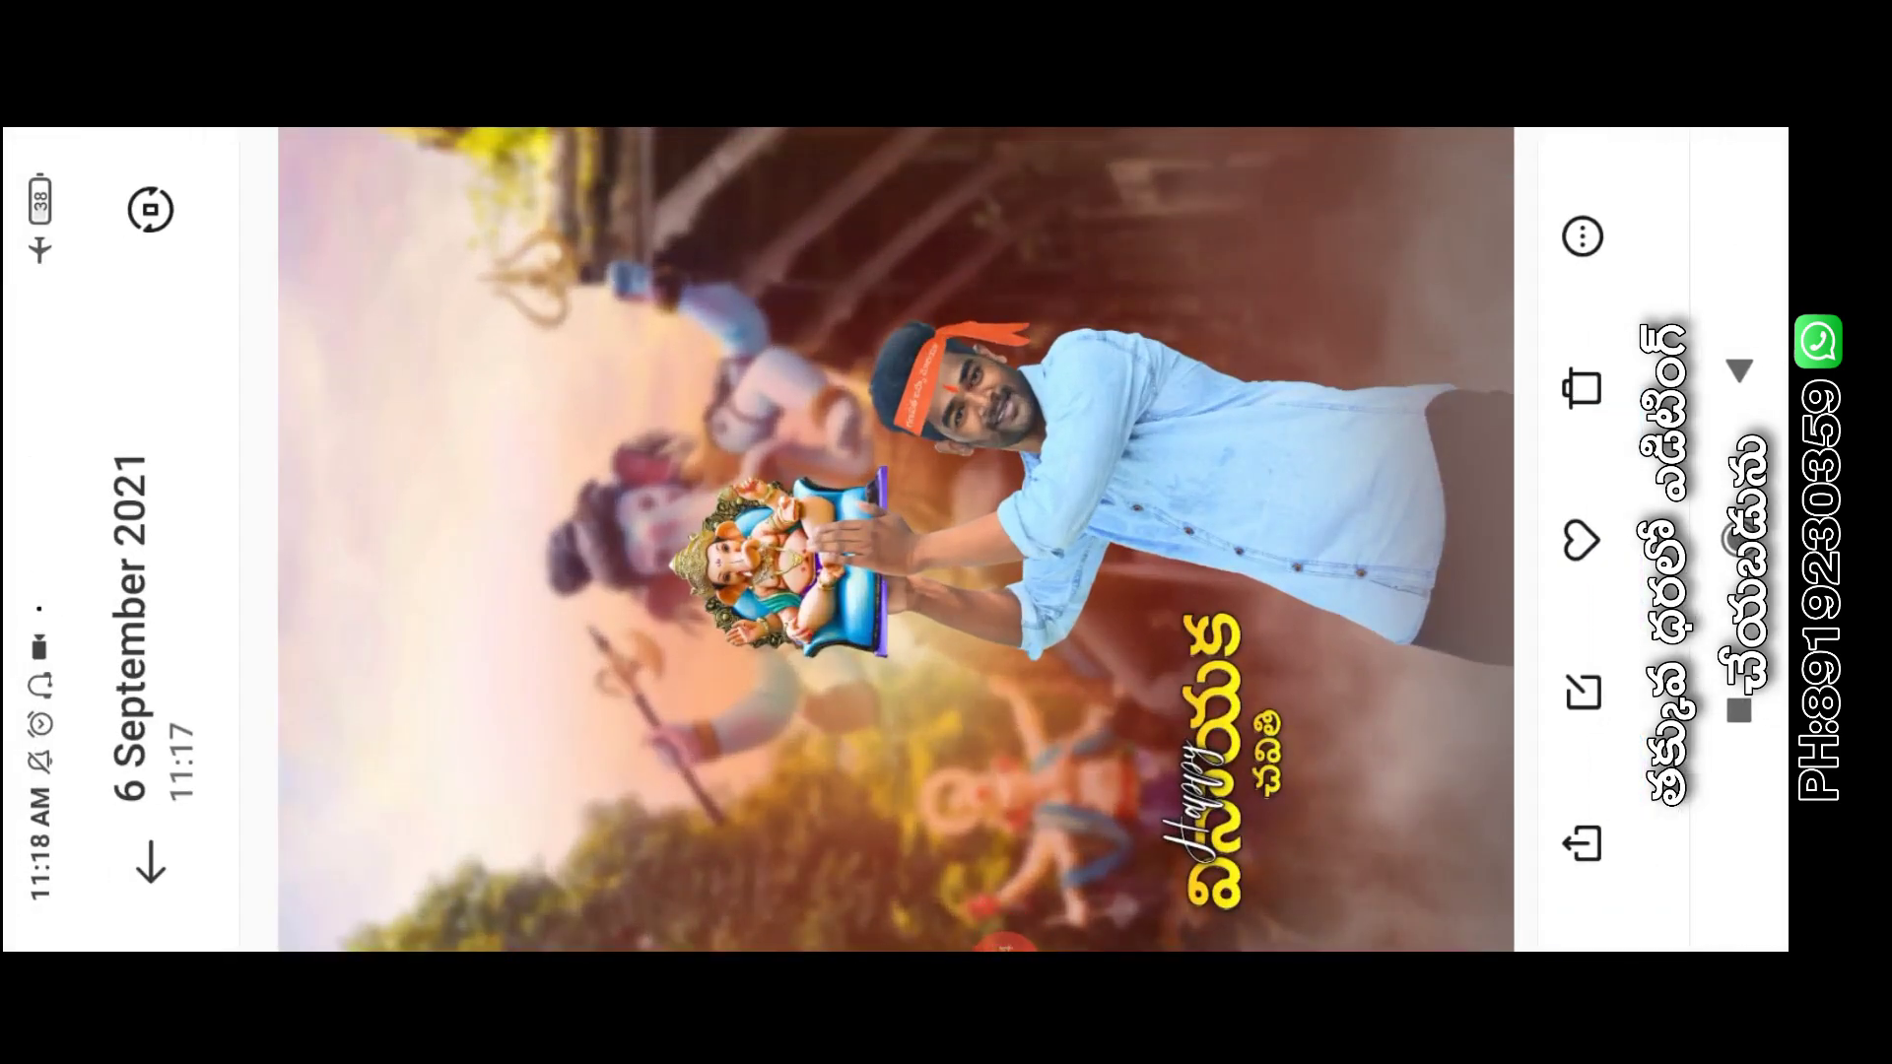
key("super")
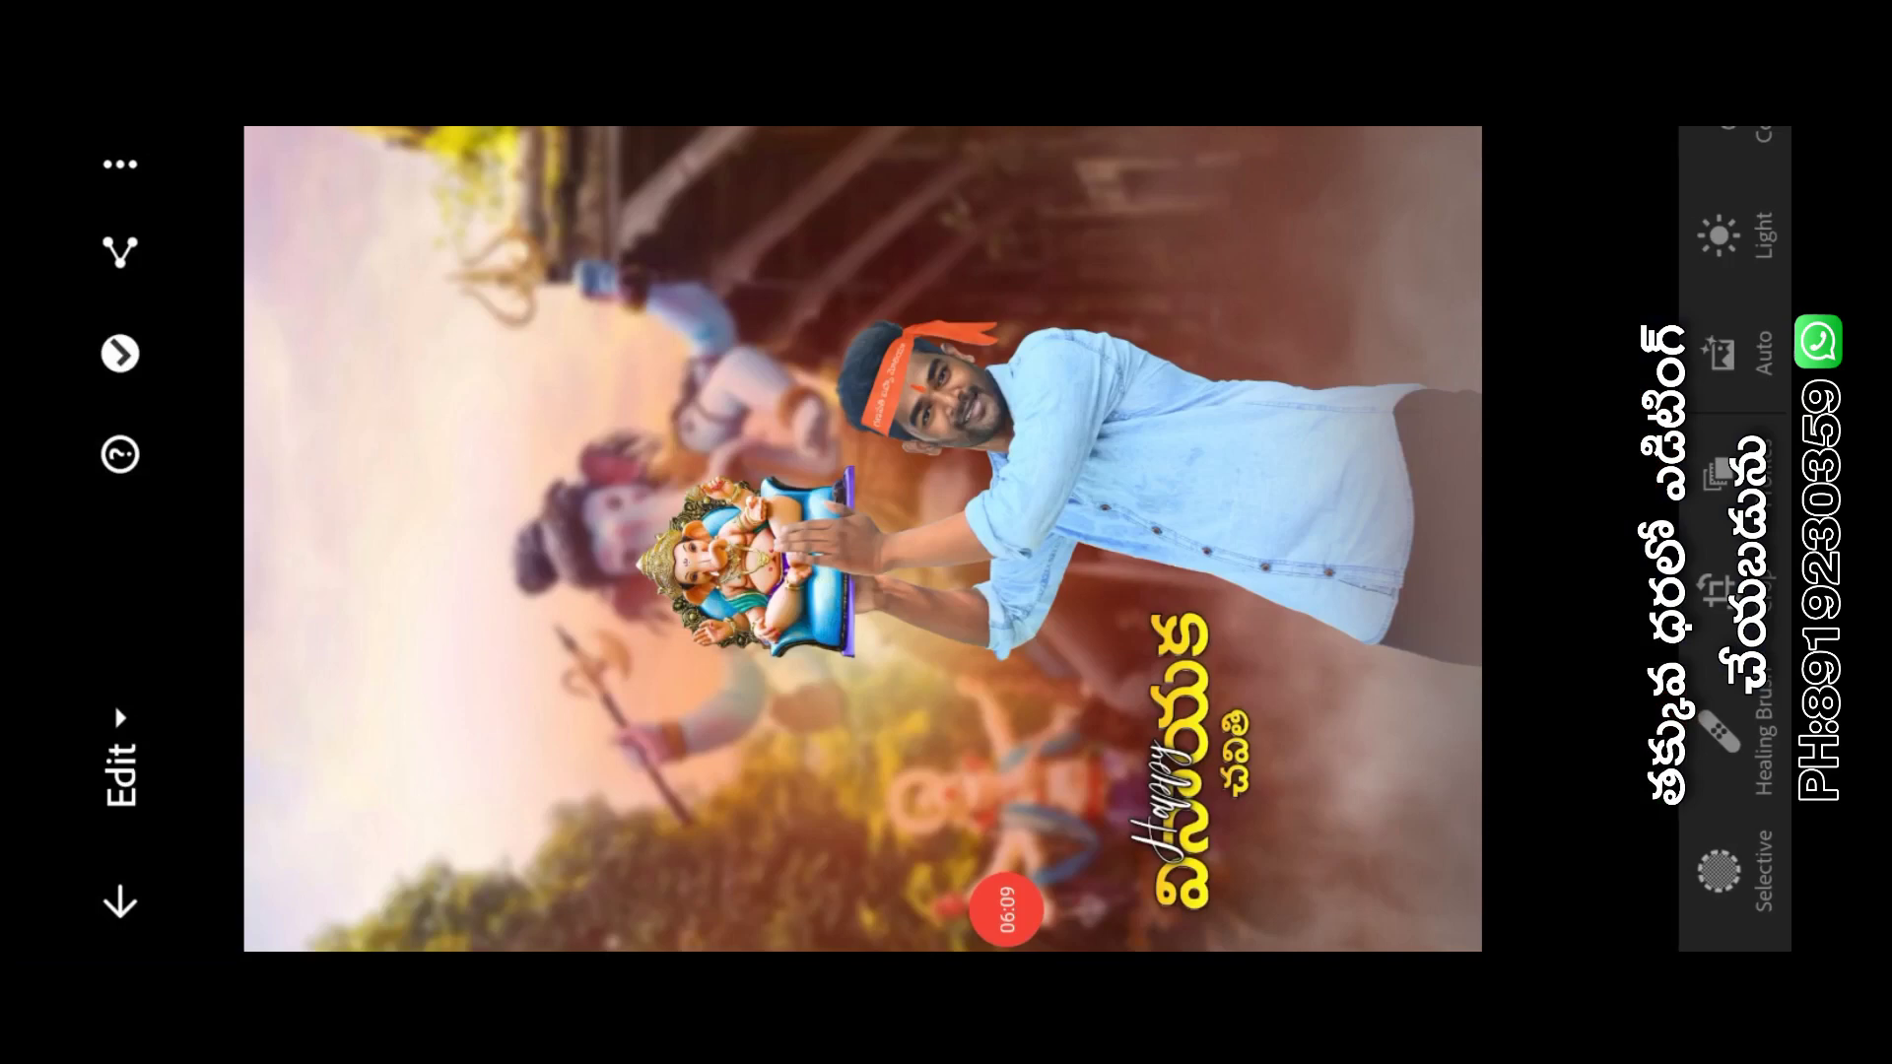
In the Light panel, set Blacks -35, Whites 10, Shadows 6 and Contrast 5
left_click_drag(1720, 414, 1720, 808)
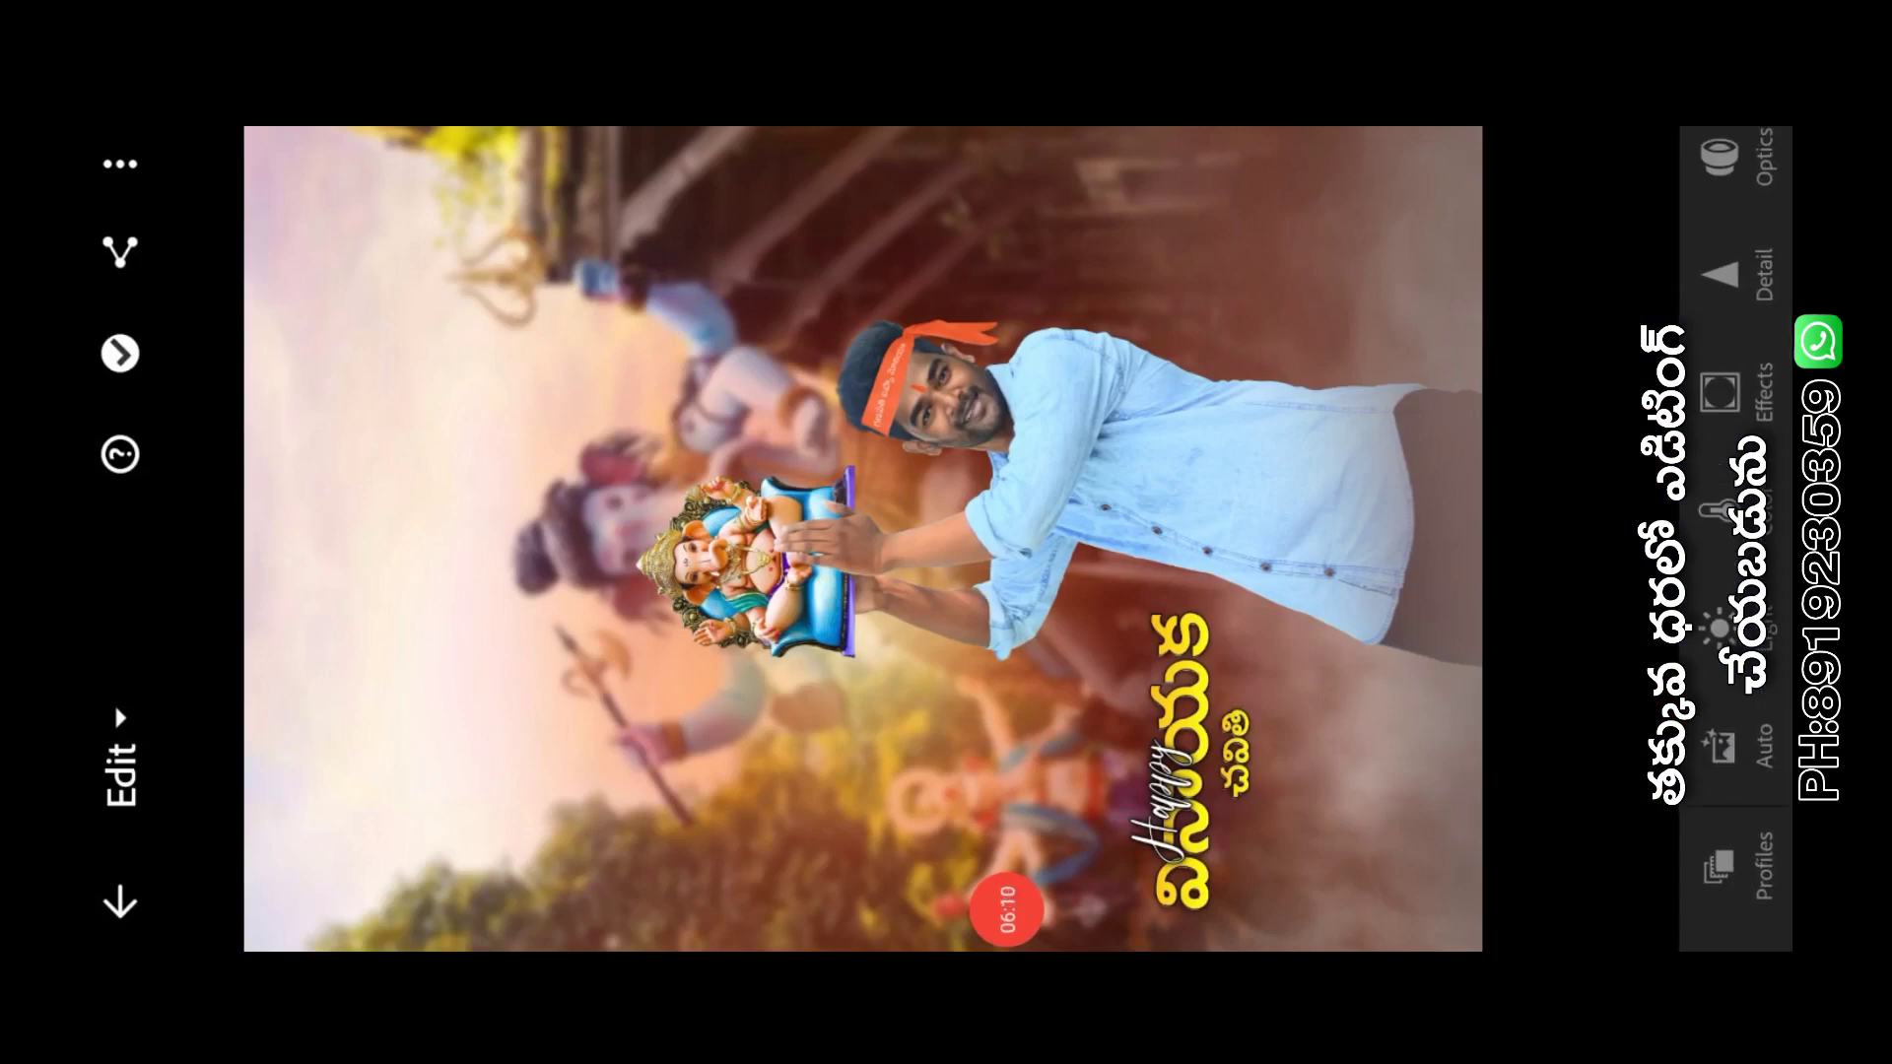
left_click(1720, 631)
scroll(1498, 532, "right", 4)
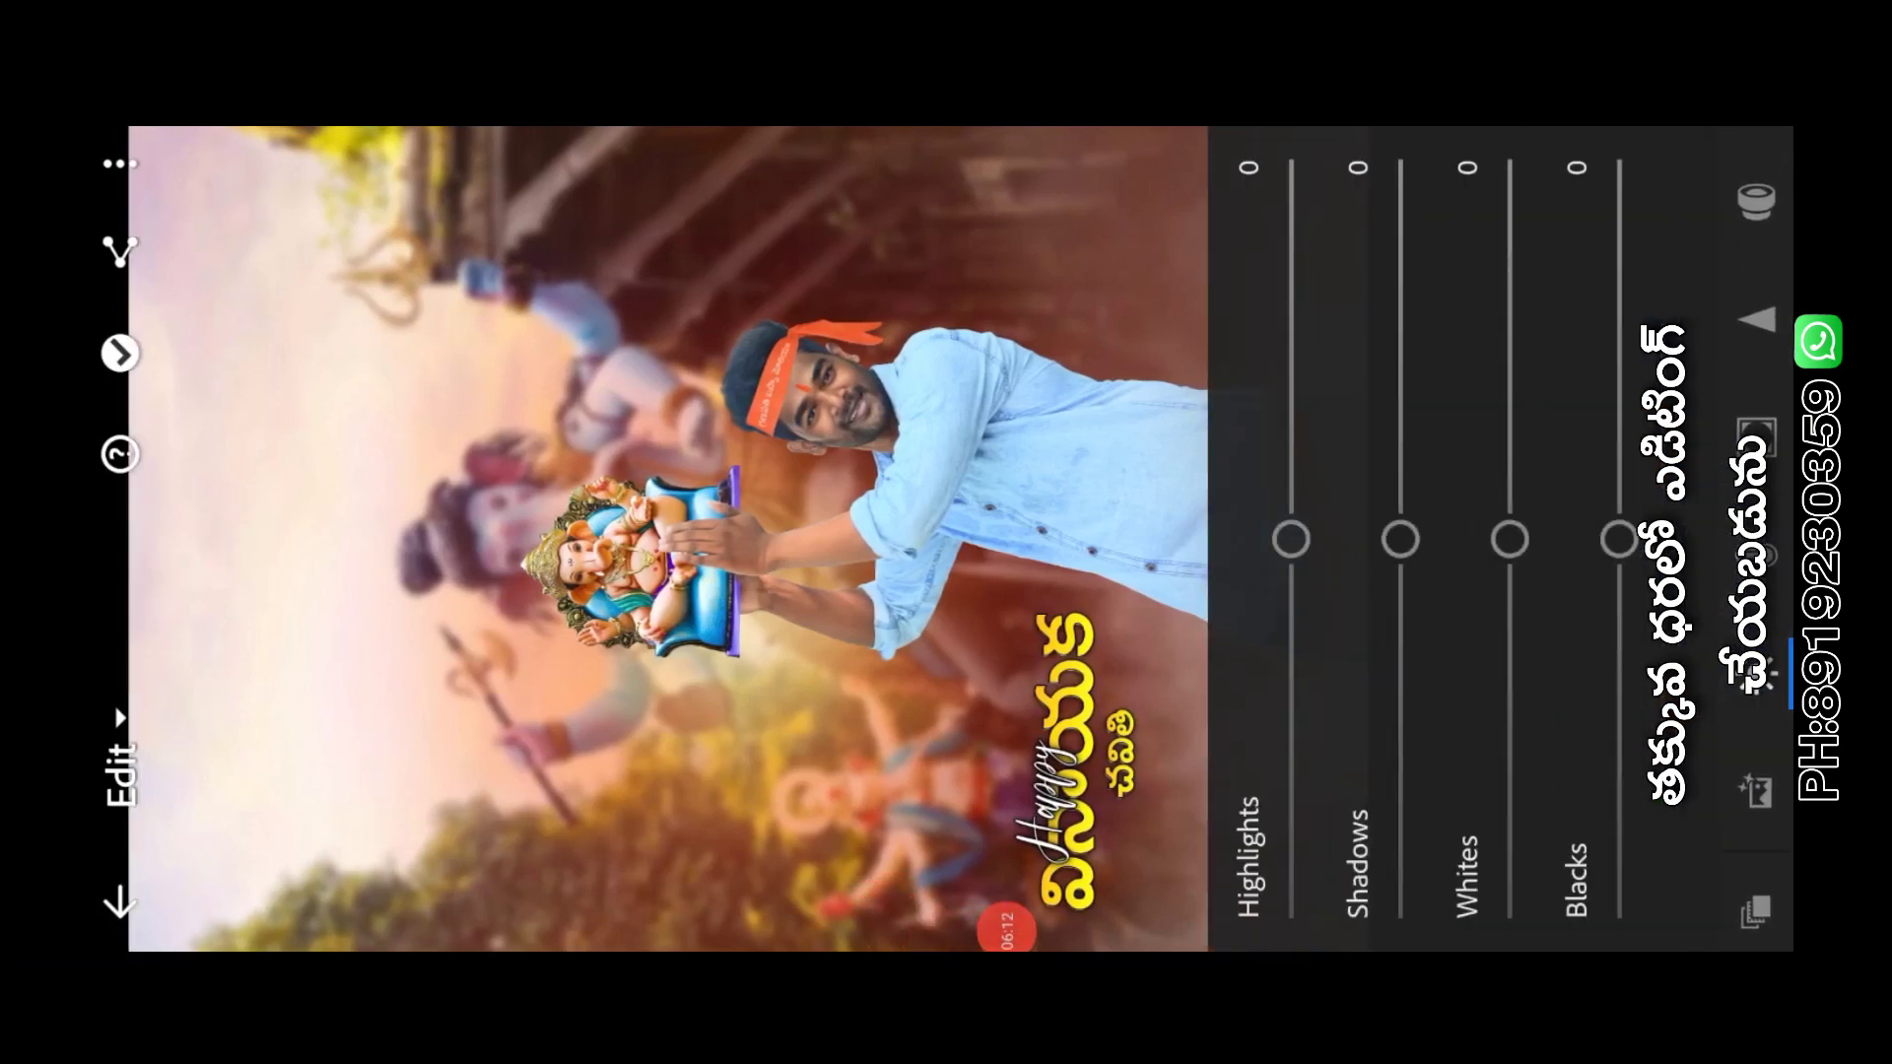
left_click_drag(1620, 539, 1620, 673)
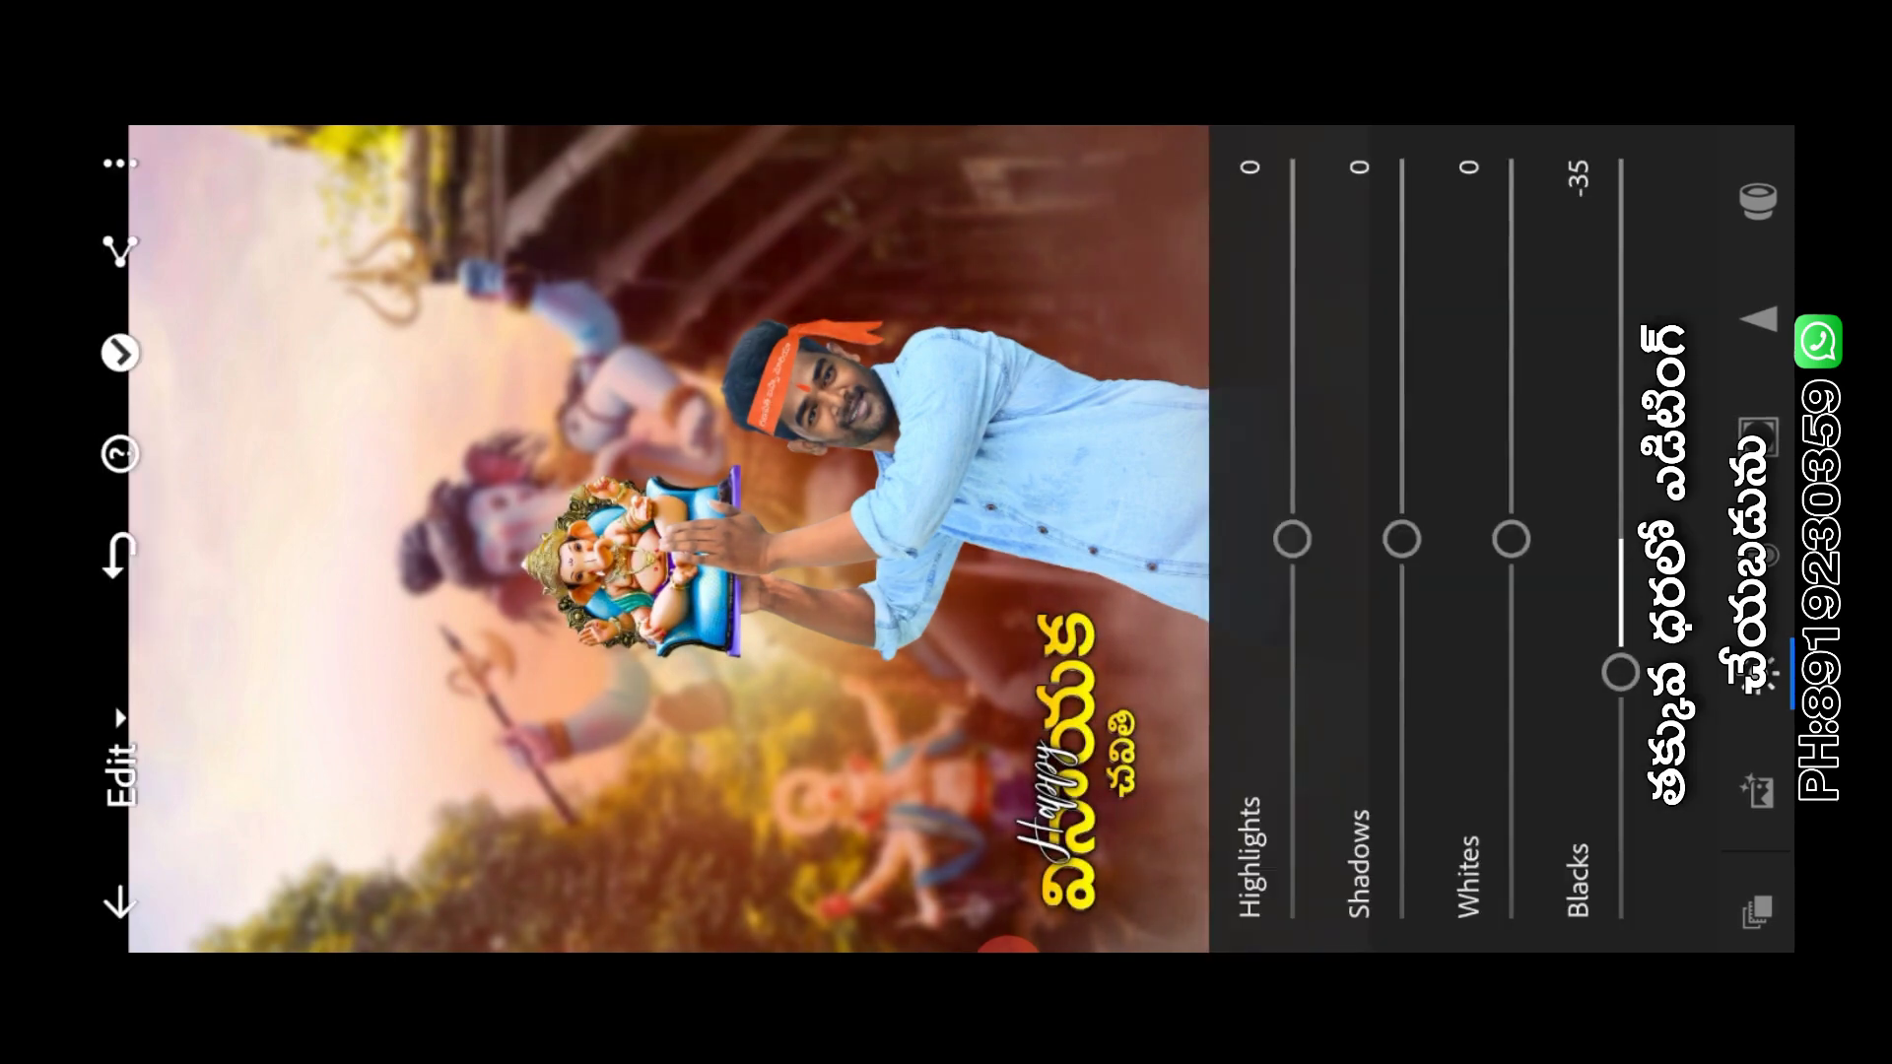
left_click_drag(1511, 539, 1512, 500)
left_click_drag(1402, 539, 1402, 515)
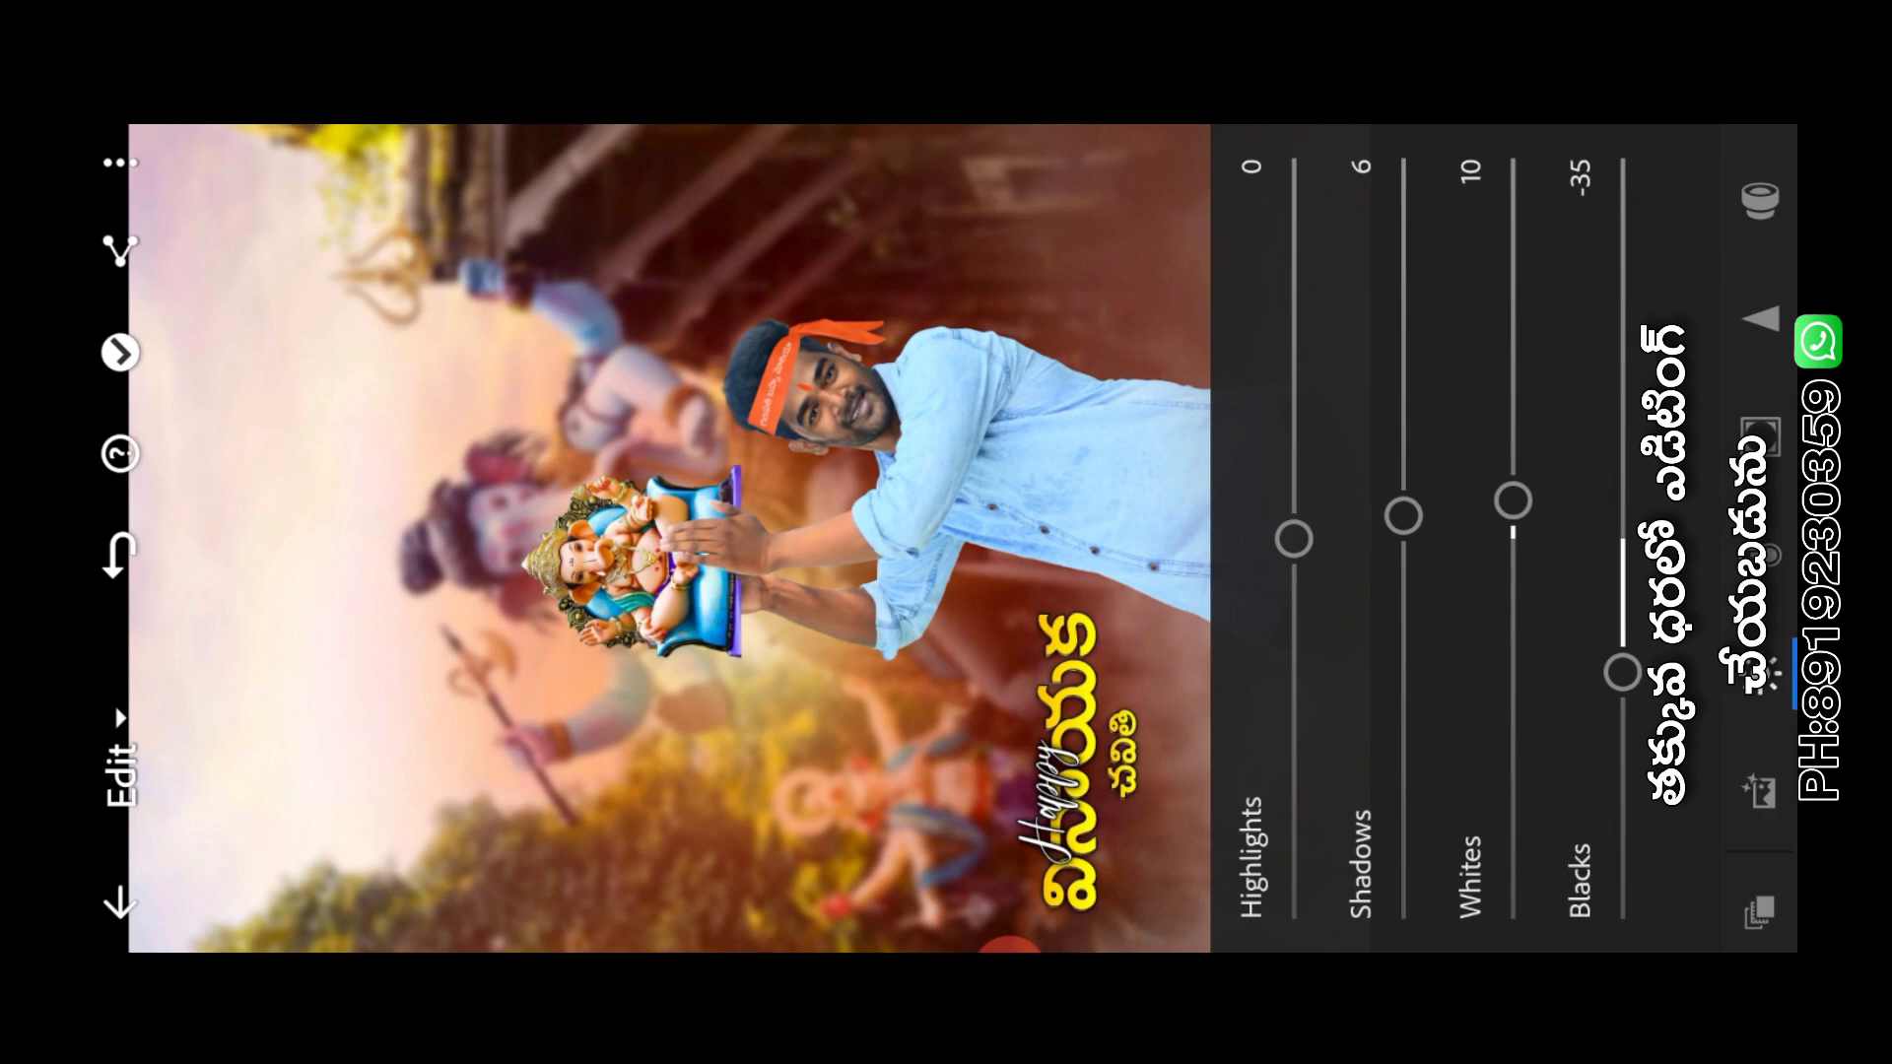
scroll(1479, 537, "left", 2)
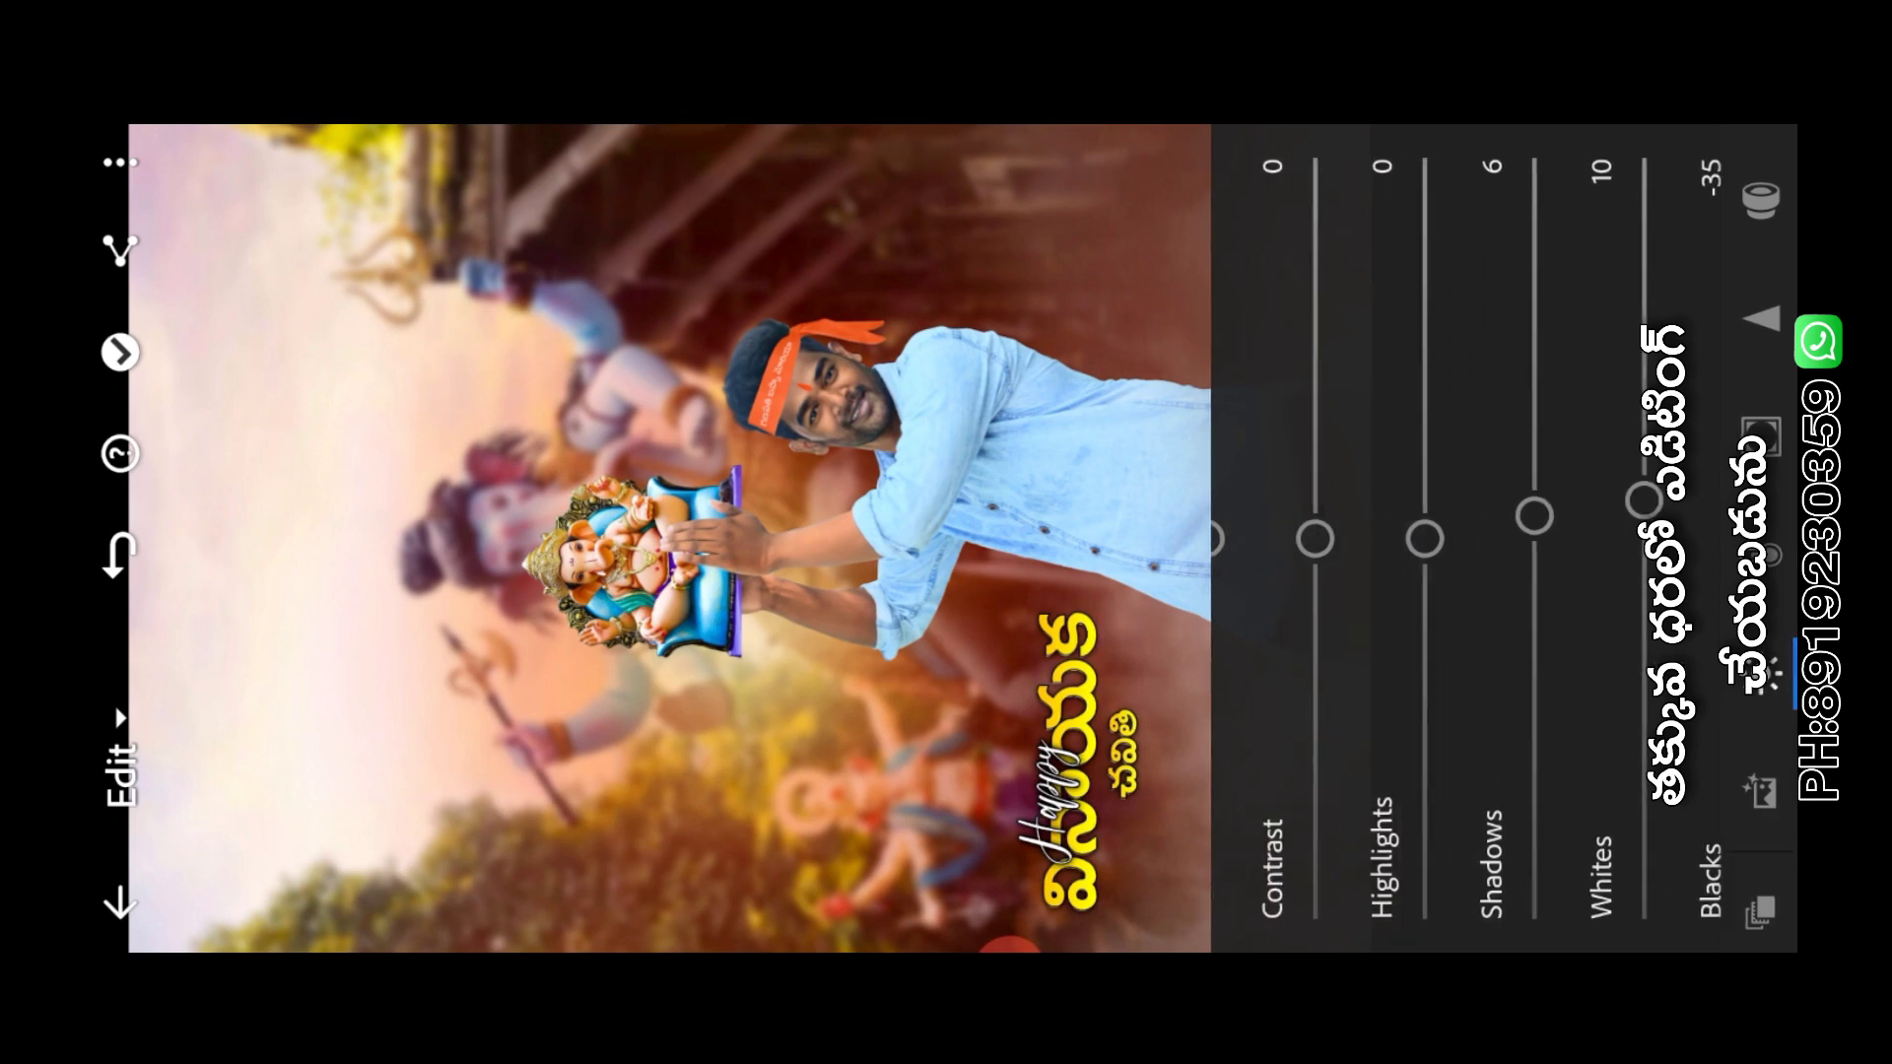
left_click_drag(1316, 539, 1316, 518)
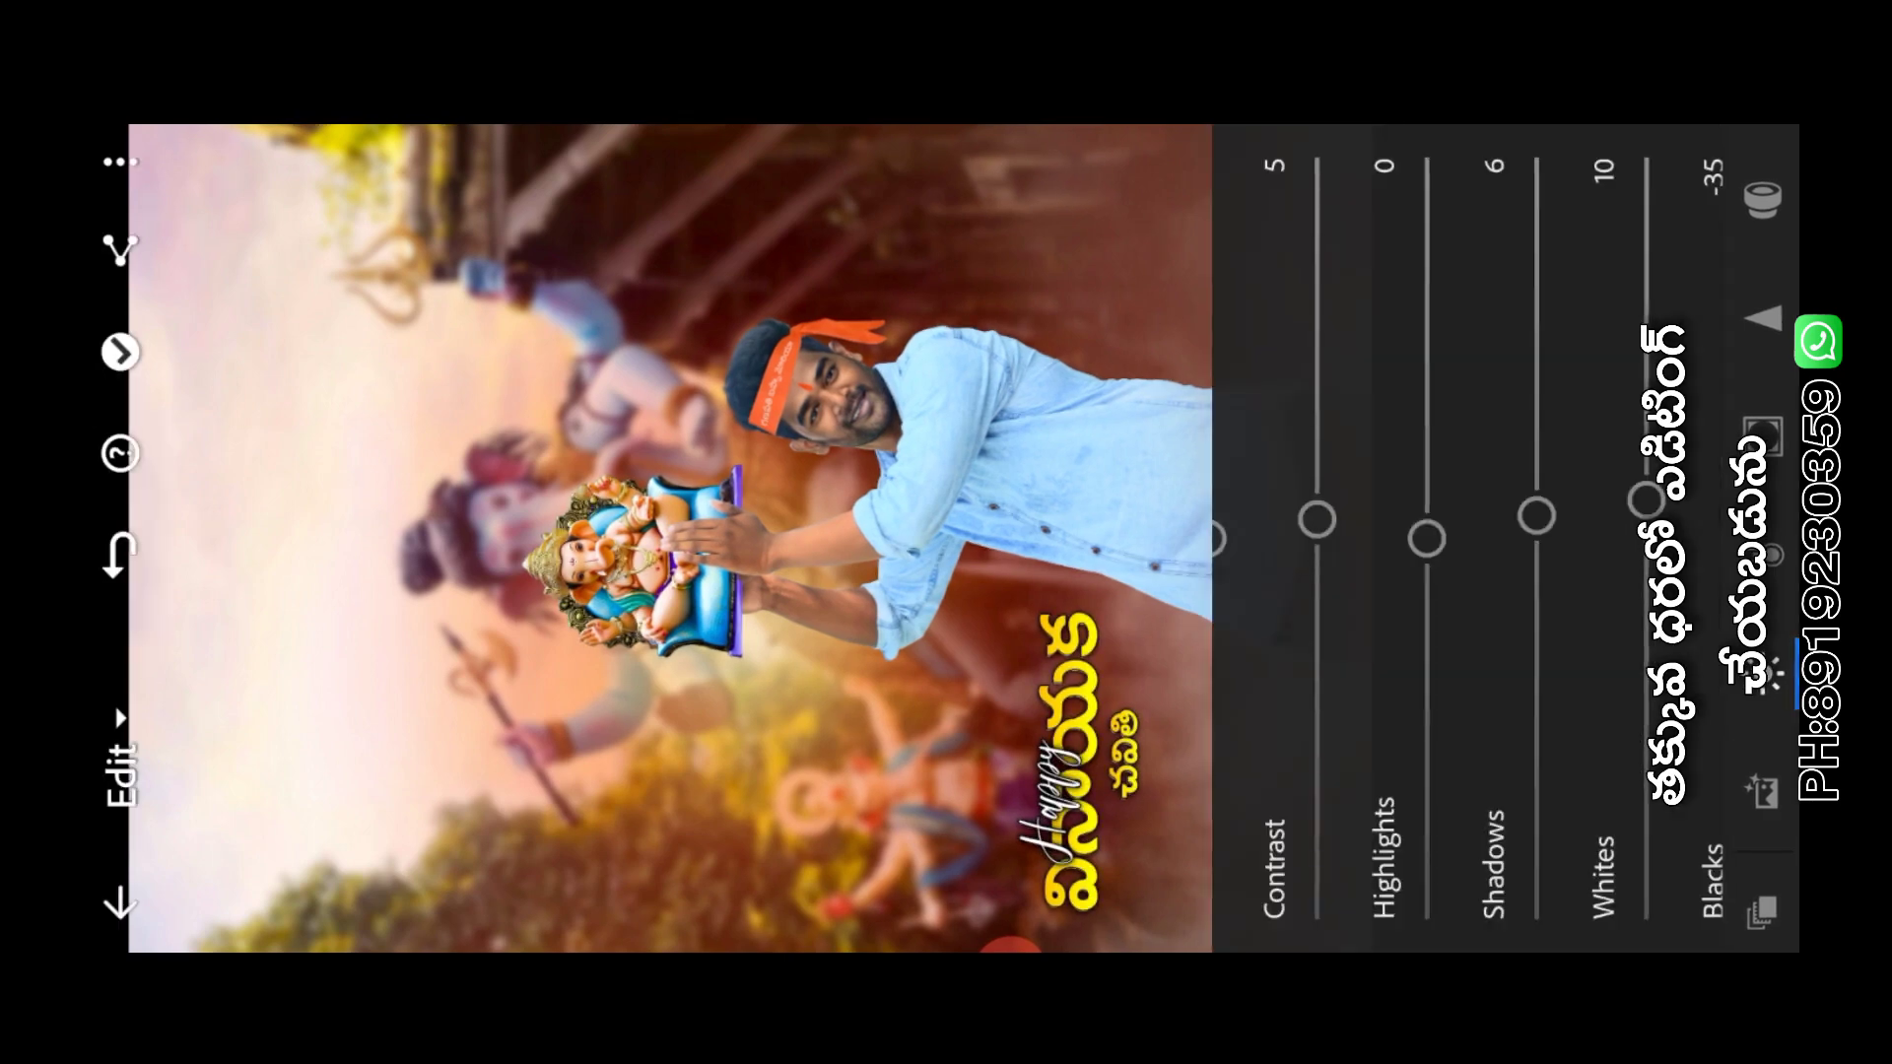
scroll(1479, 537, "left", 4)
Add a -33 vignette with feather 65 and roundness 16, plus grain 10
left_click(1764, 435)
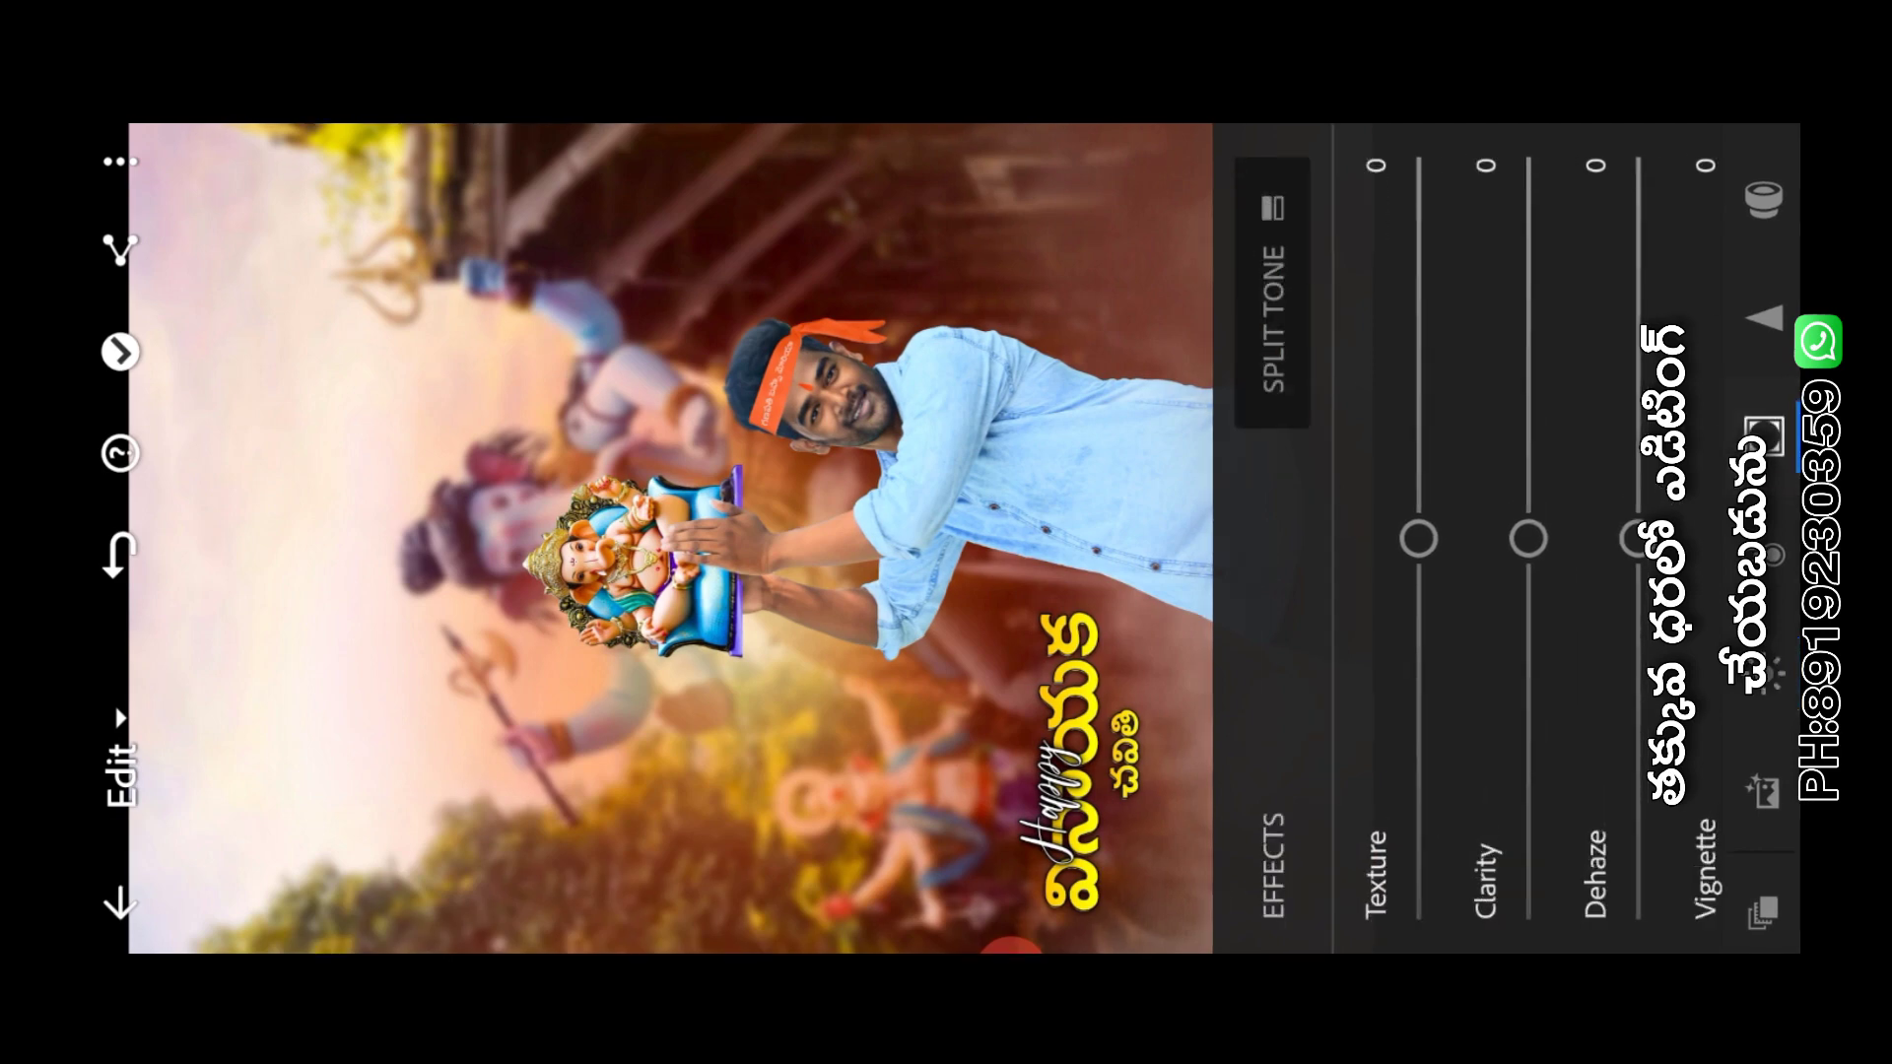
scroll(1478, 537, "right", 5)
left_click_drag(1477, 537, 1476, 664)
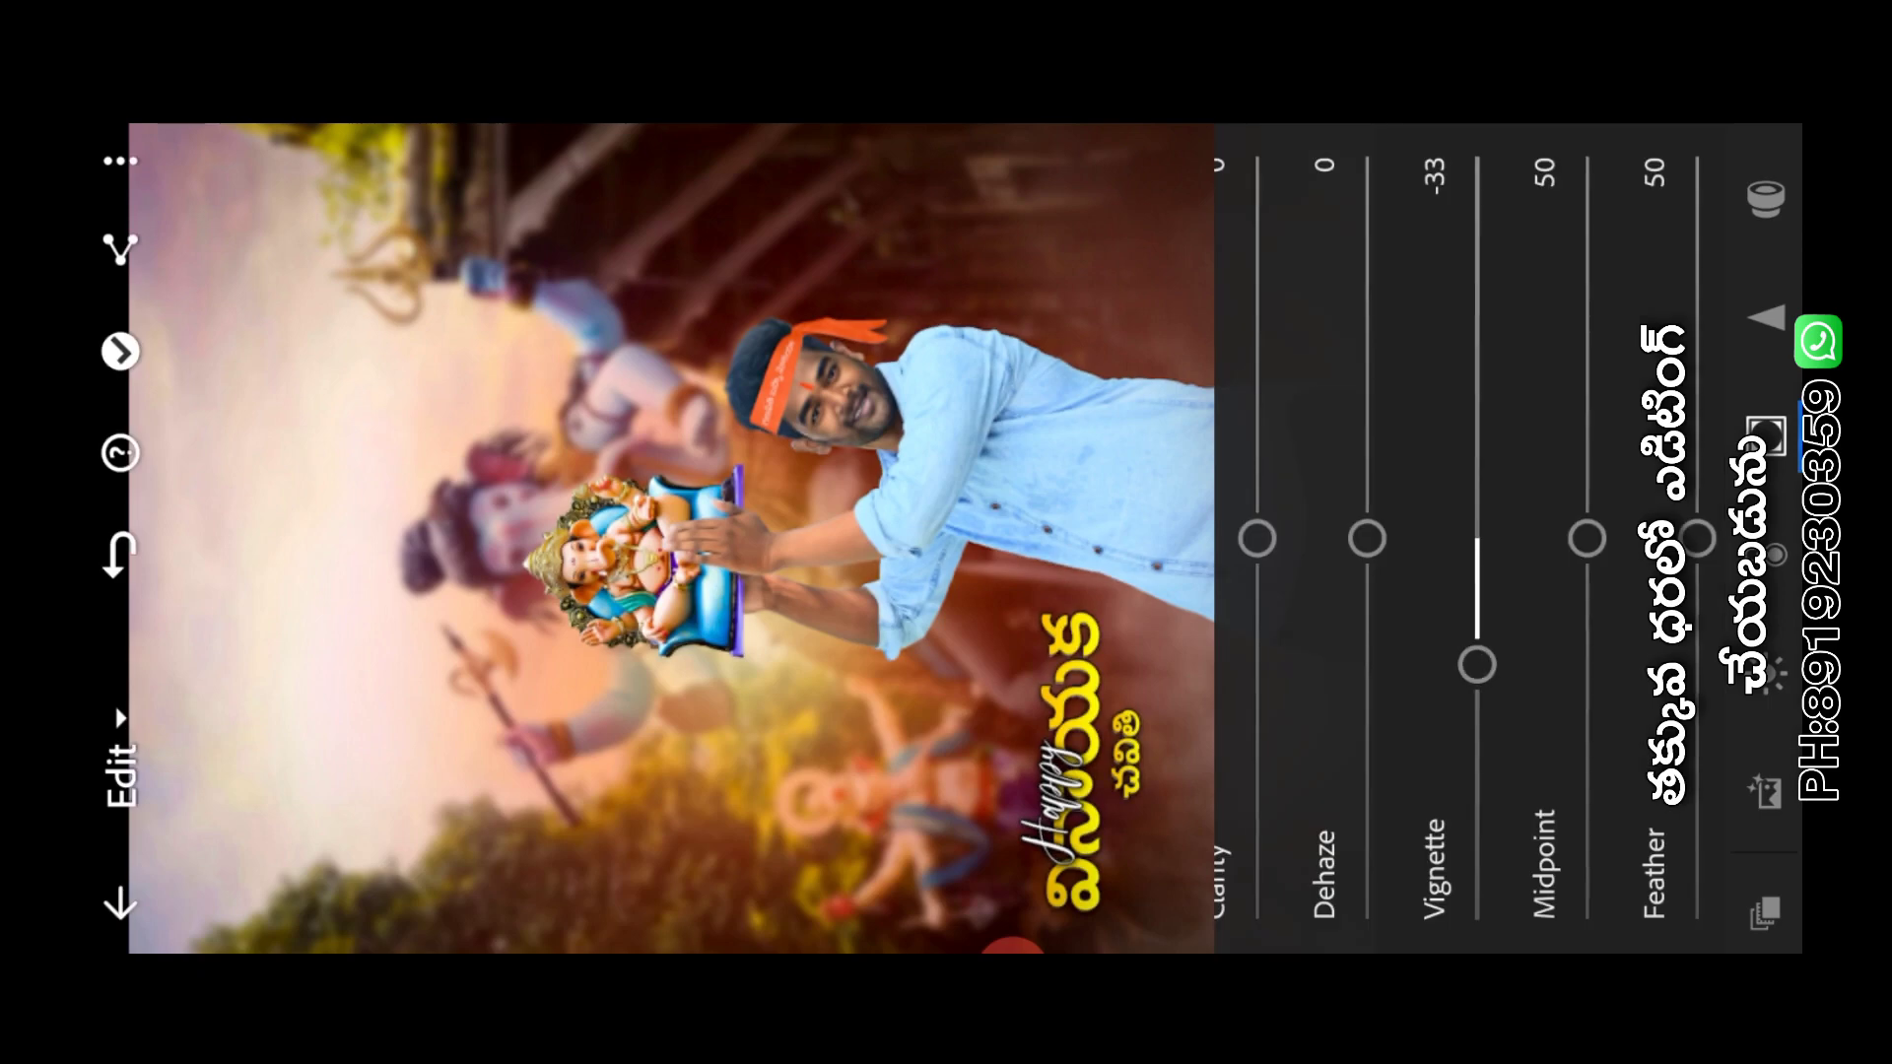
scroll(1508, 537, "right", 3)
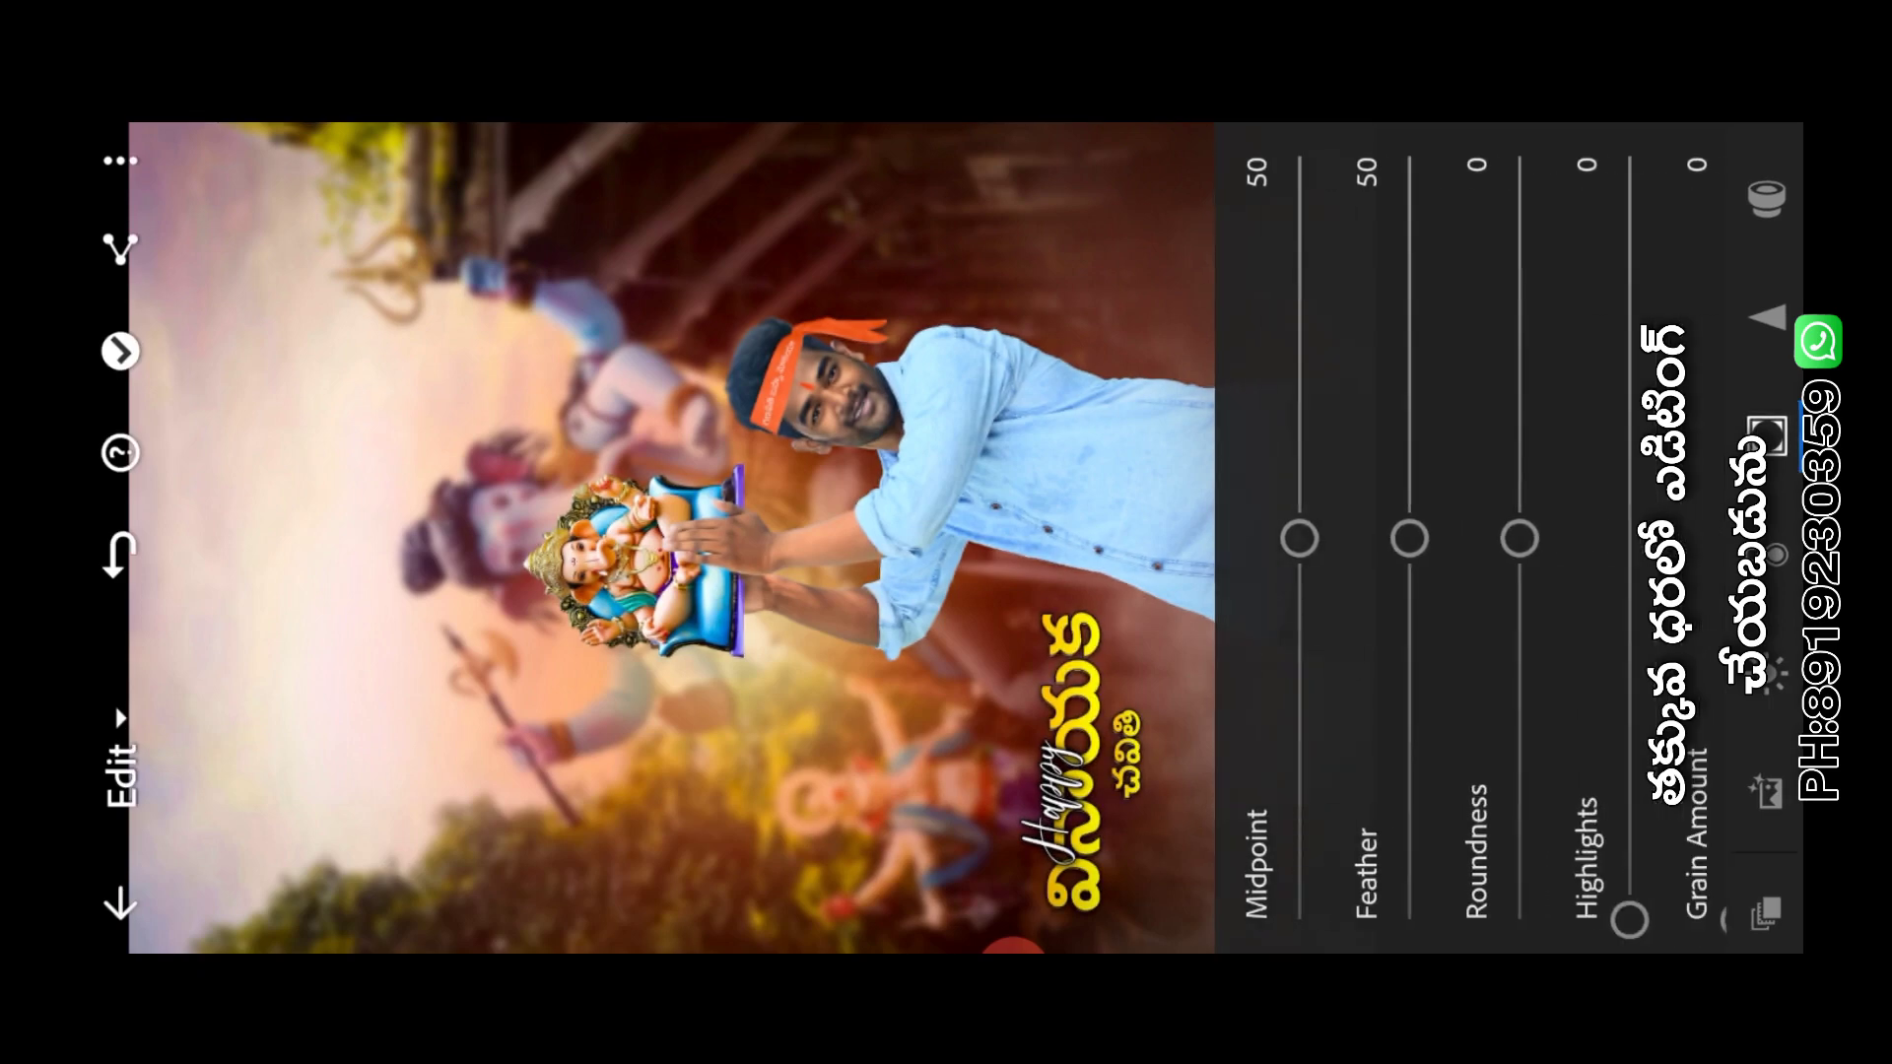
left_click_drag(1410, 538, 1410, 421)
scroll(1479, 537, "left", 2)
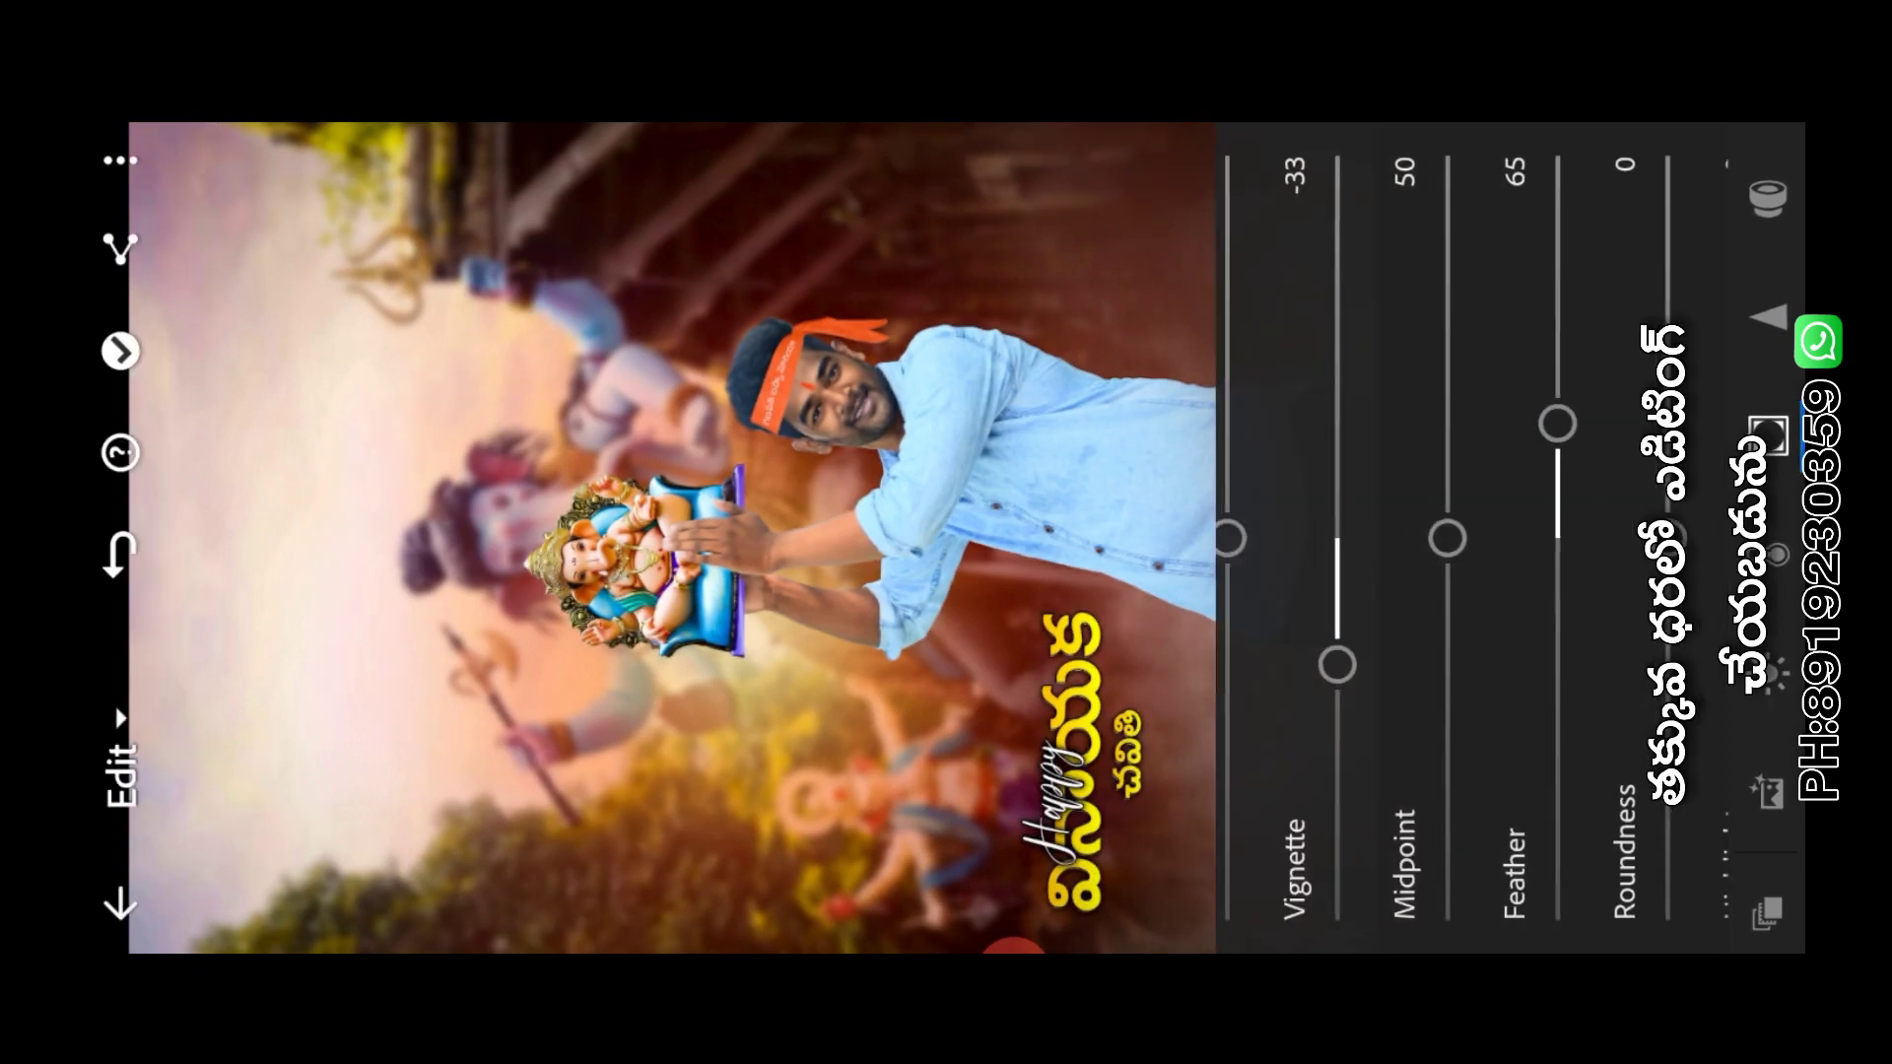
left_click_drag(1425, 539, 1426, 492)
scroll(1469, 537, "right", 2)
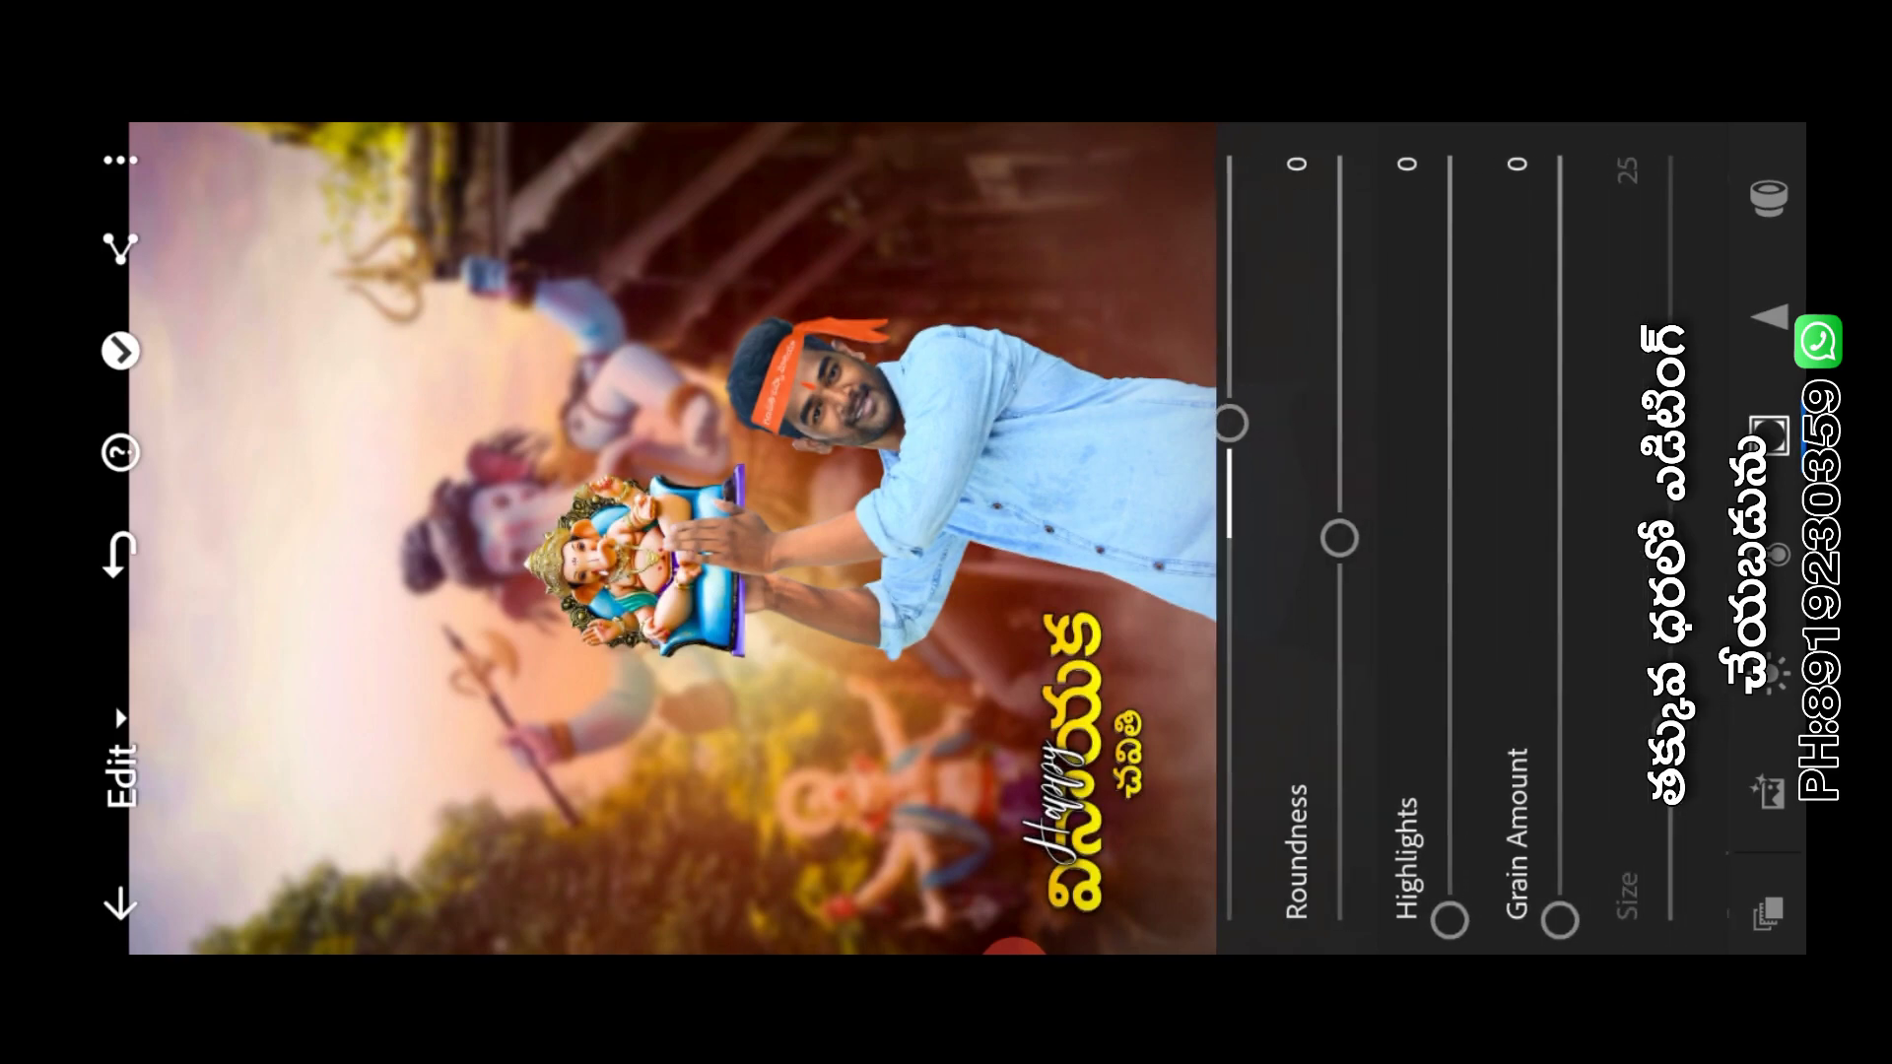
left_click_drag(1339, 537, 1339, 477)
scroll(1478, 537, "right", 1)
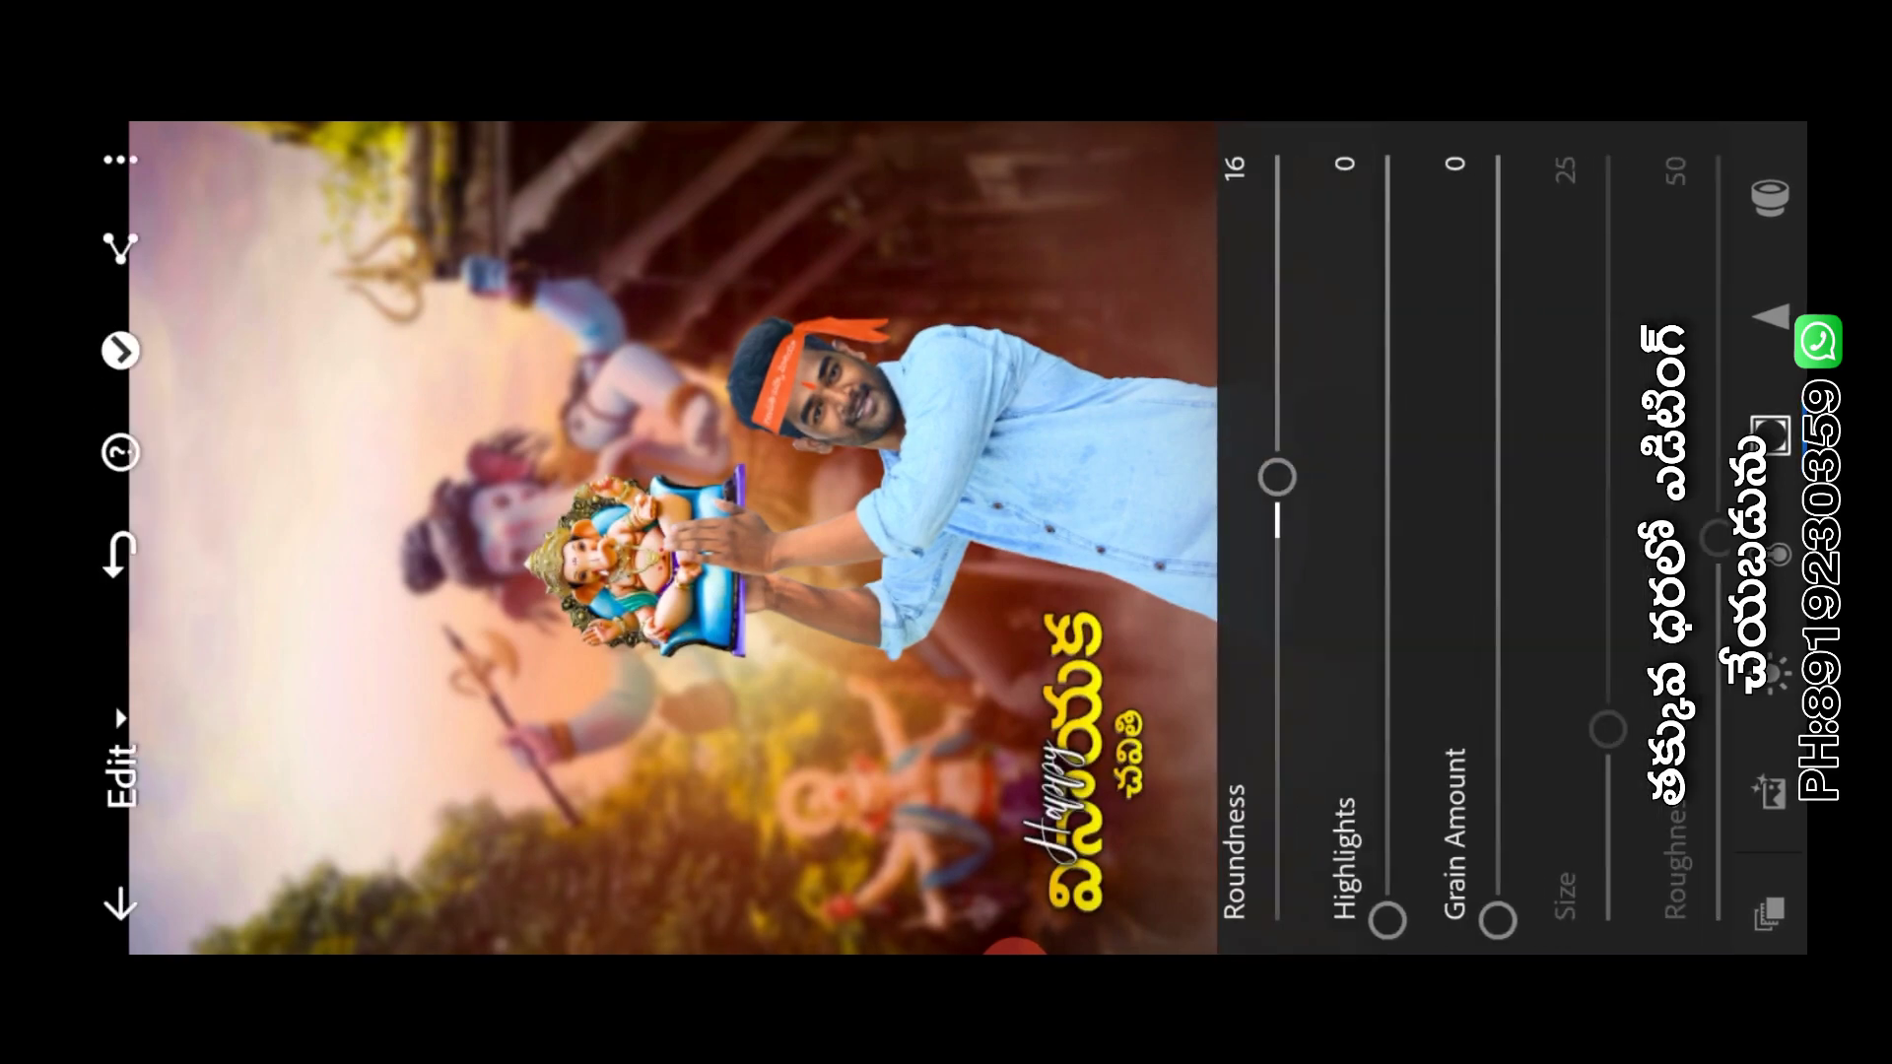
left_click_drag(1412, 920, 1412, 844)
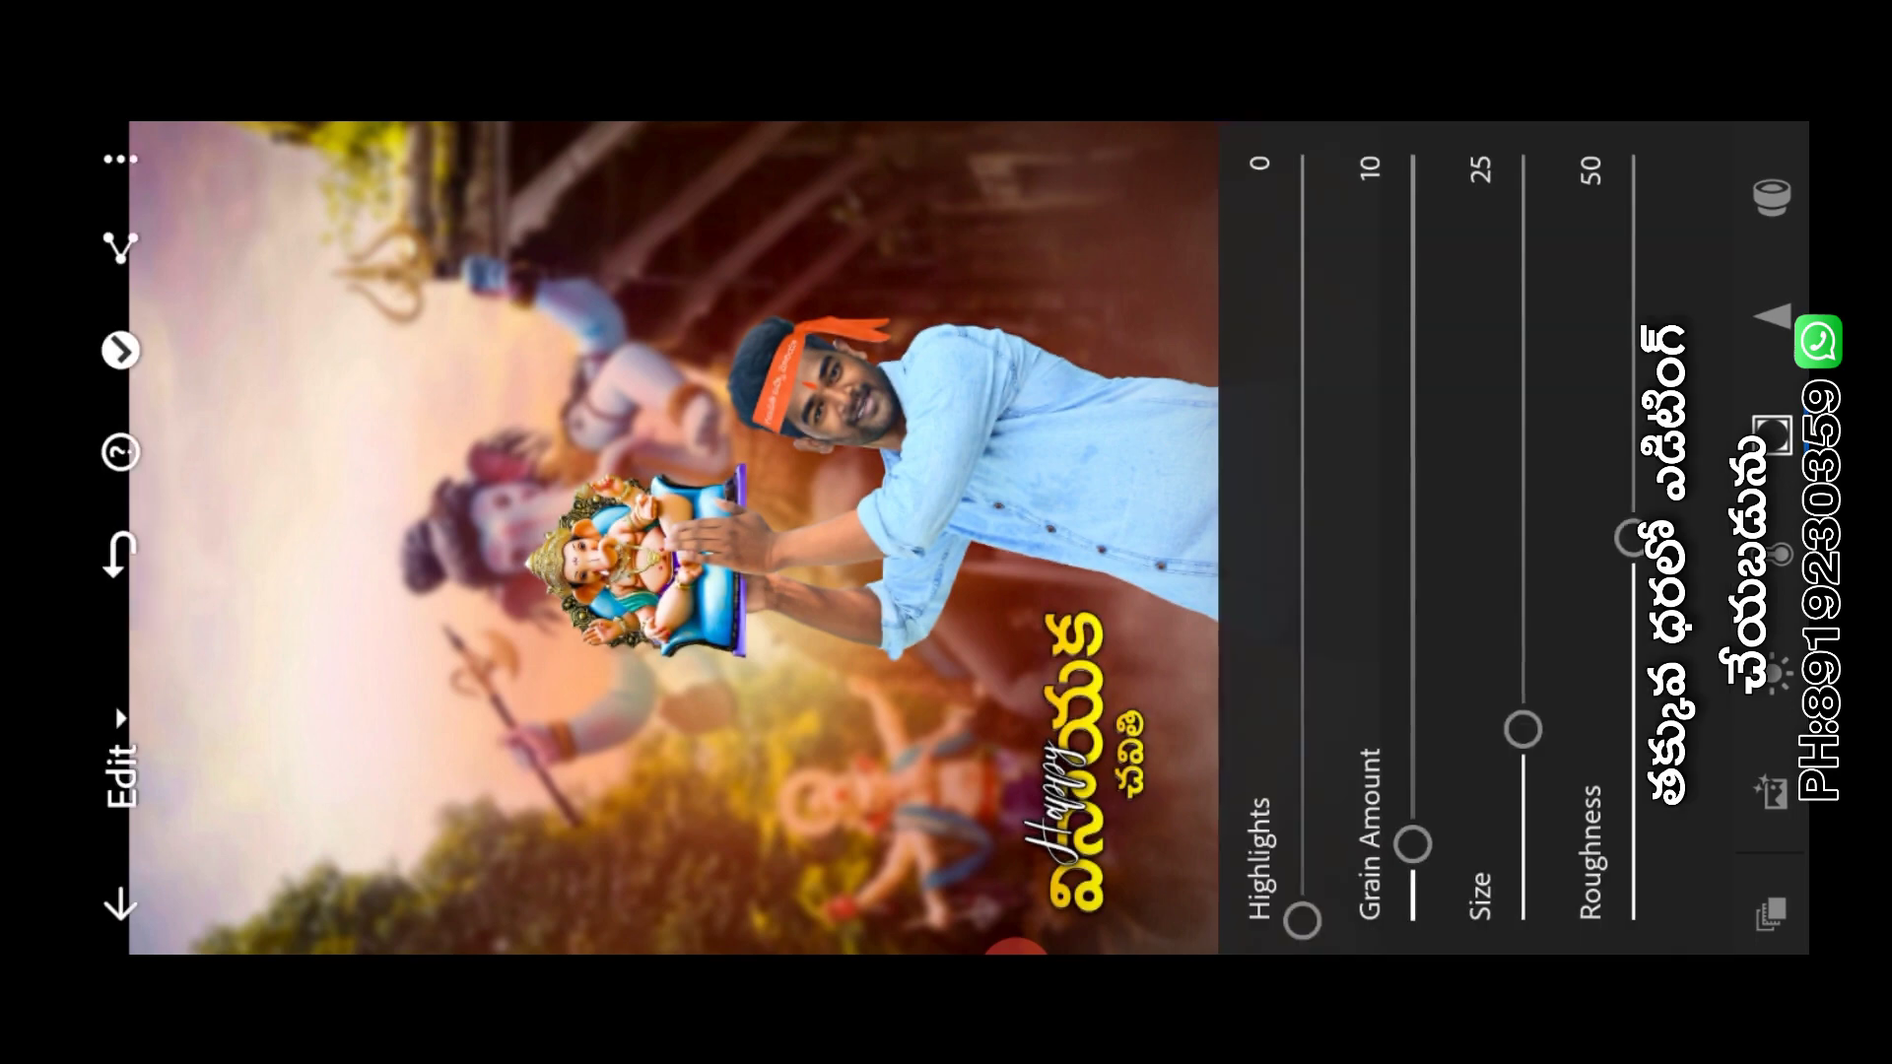
Set Detail sharpening to 81 and noise reduction to 43
left_click(1774, 316)
left_click_drag(1426, 919, 1426, 508)
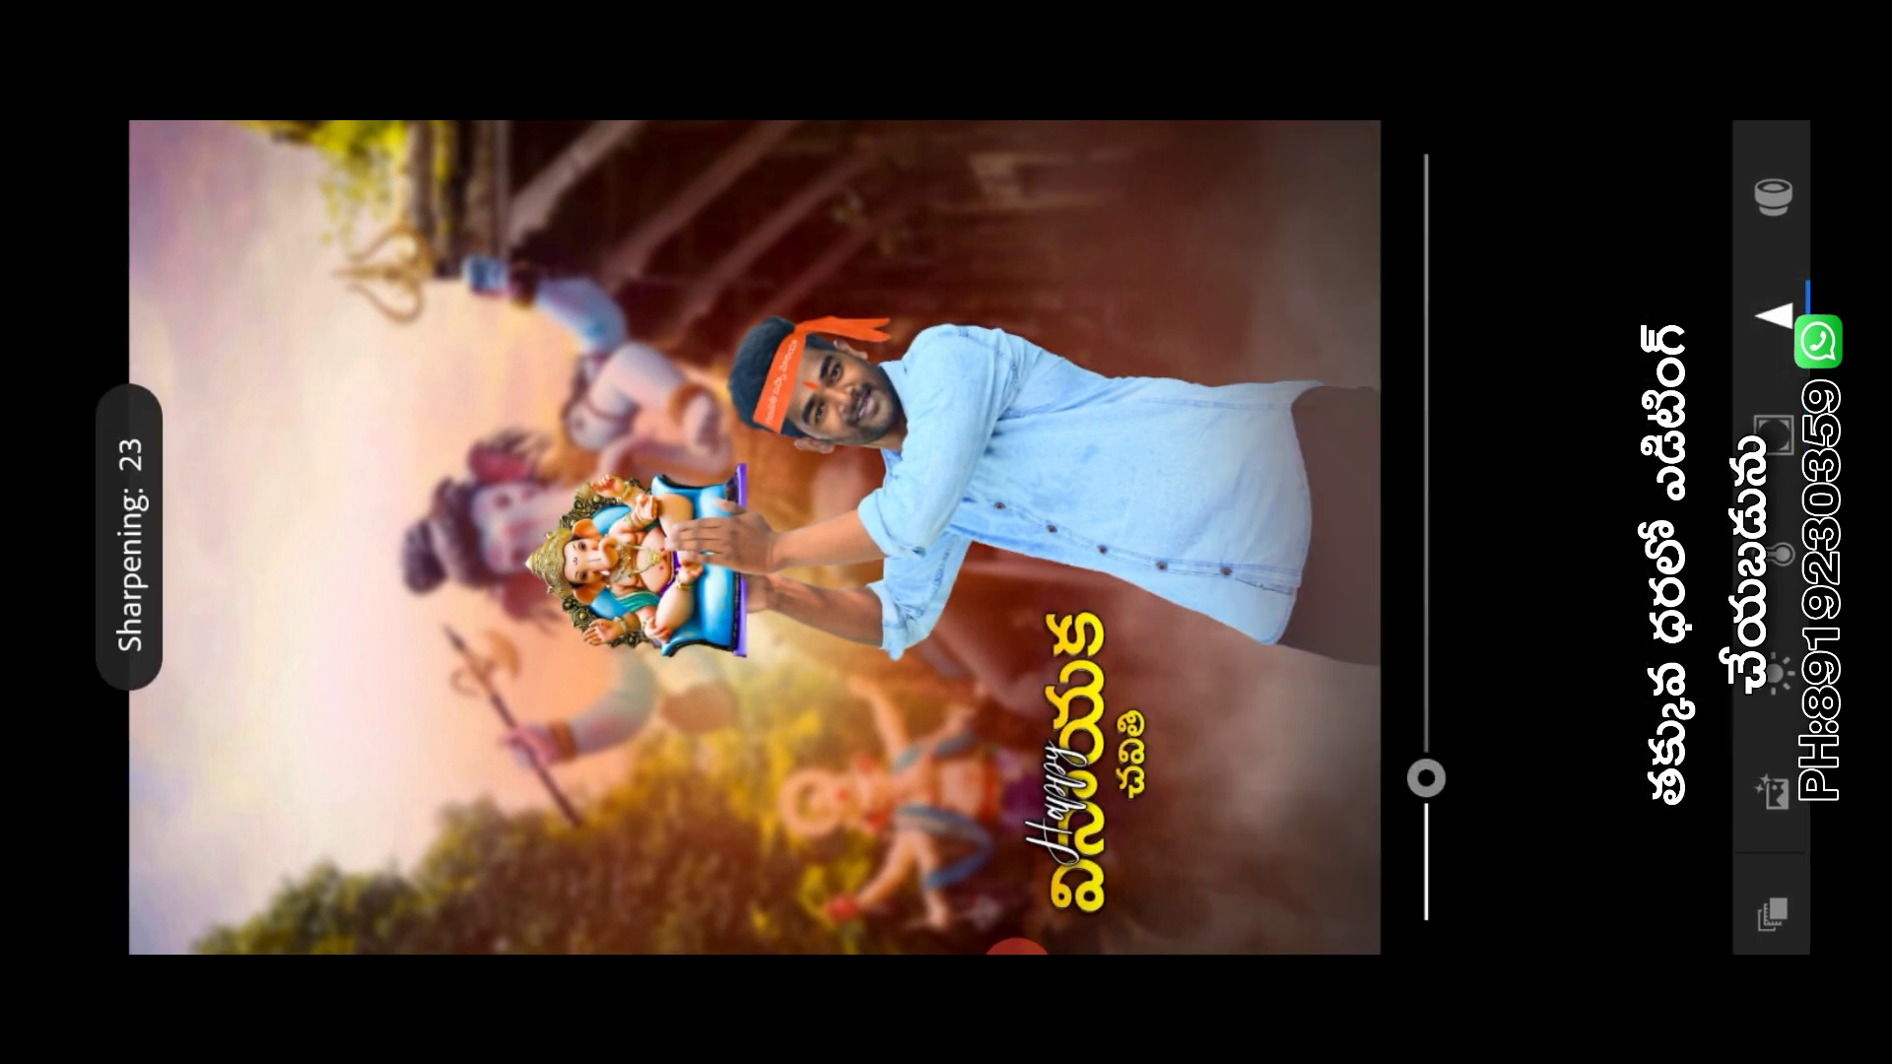
scroll(1518, 532, "down", 3)
left_click_drag(1567, 920, 1567, 591)
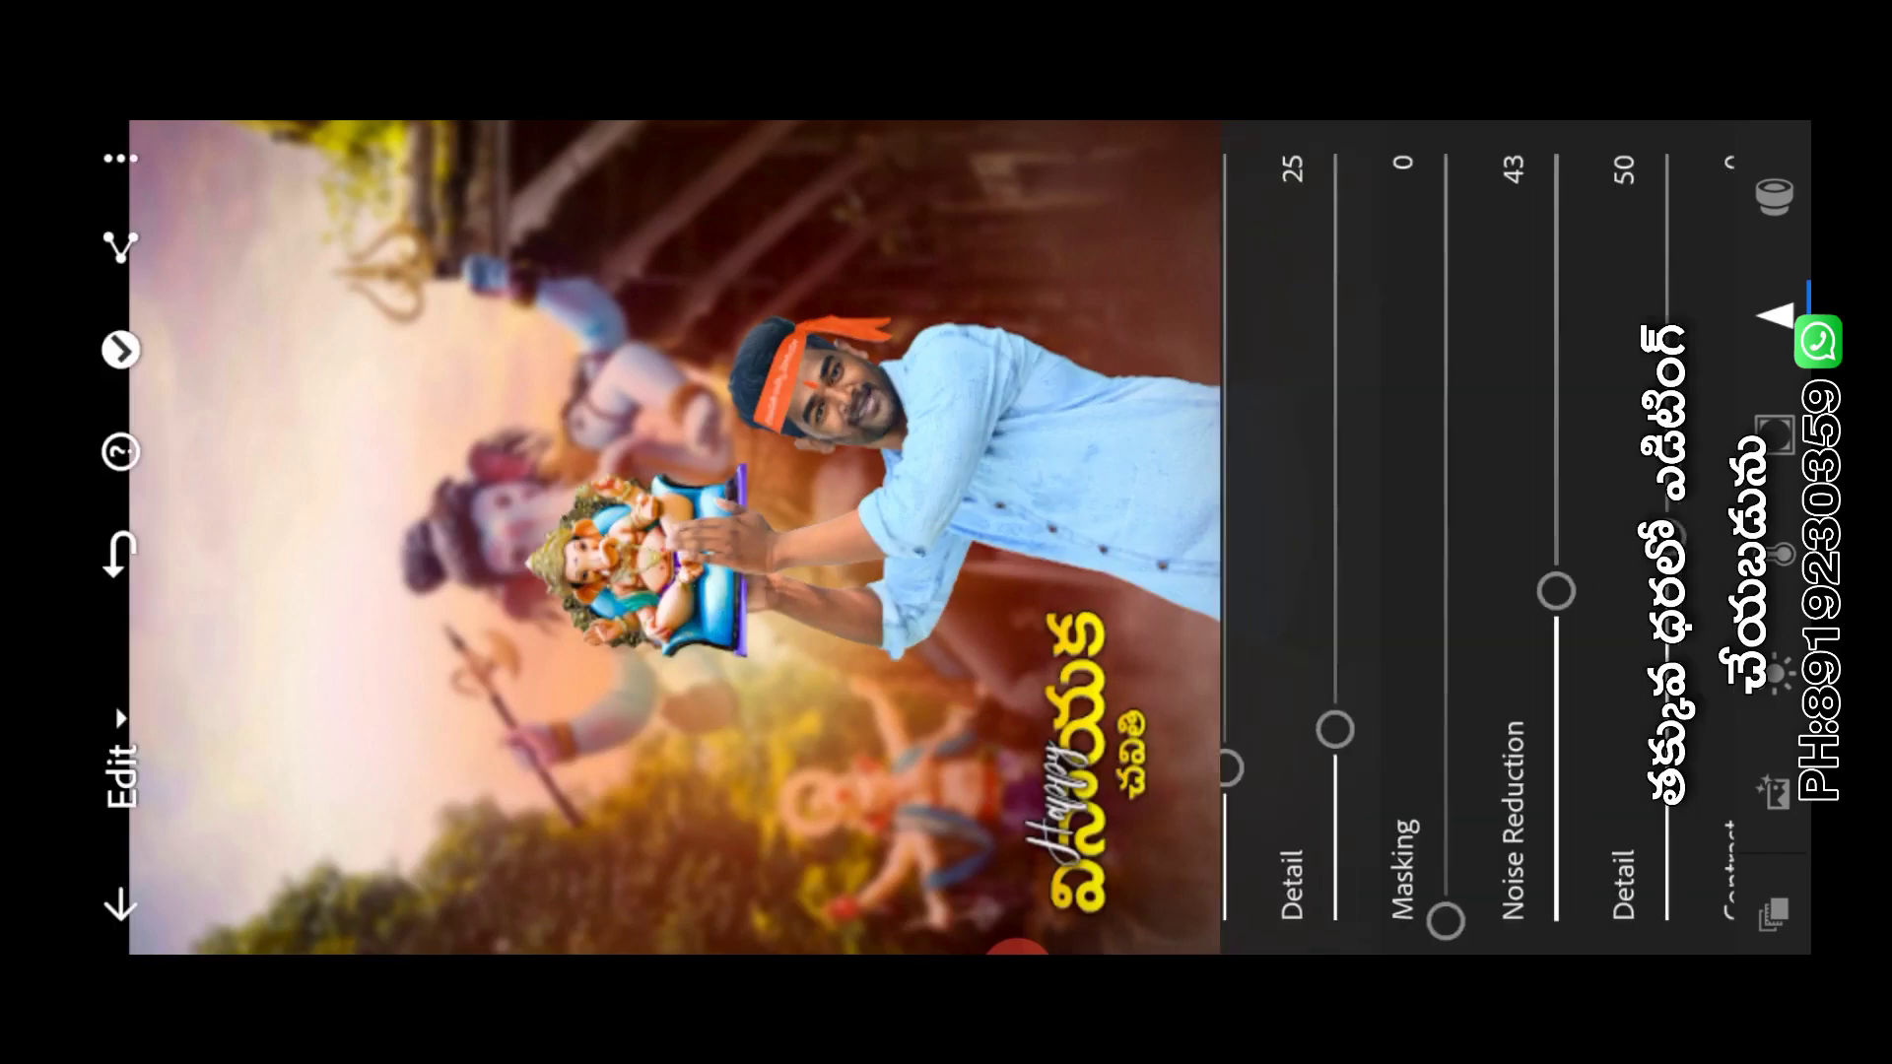
scroll(1518, 532, "down", 3)
left_click_drag(1581, 920, 1581, 592)
scroll(1518, 532, "down", 1)
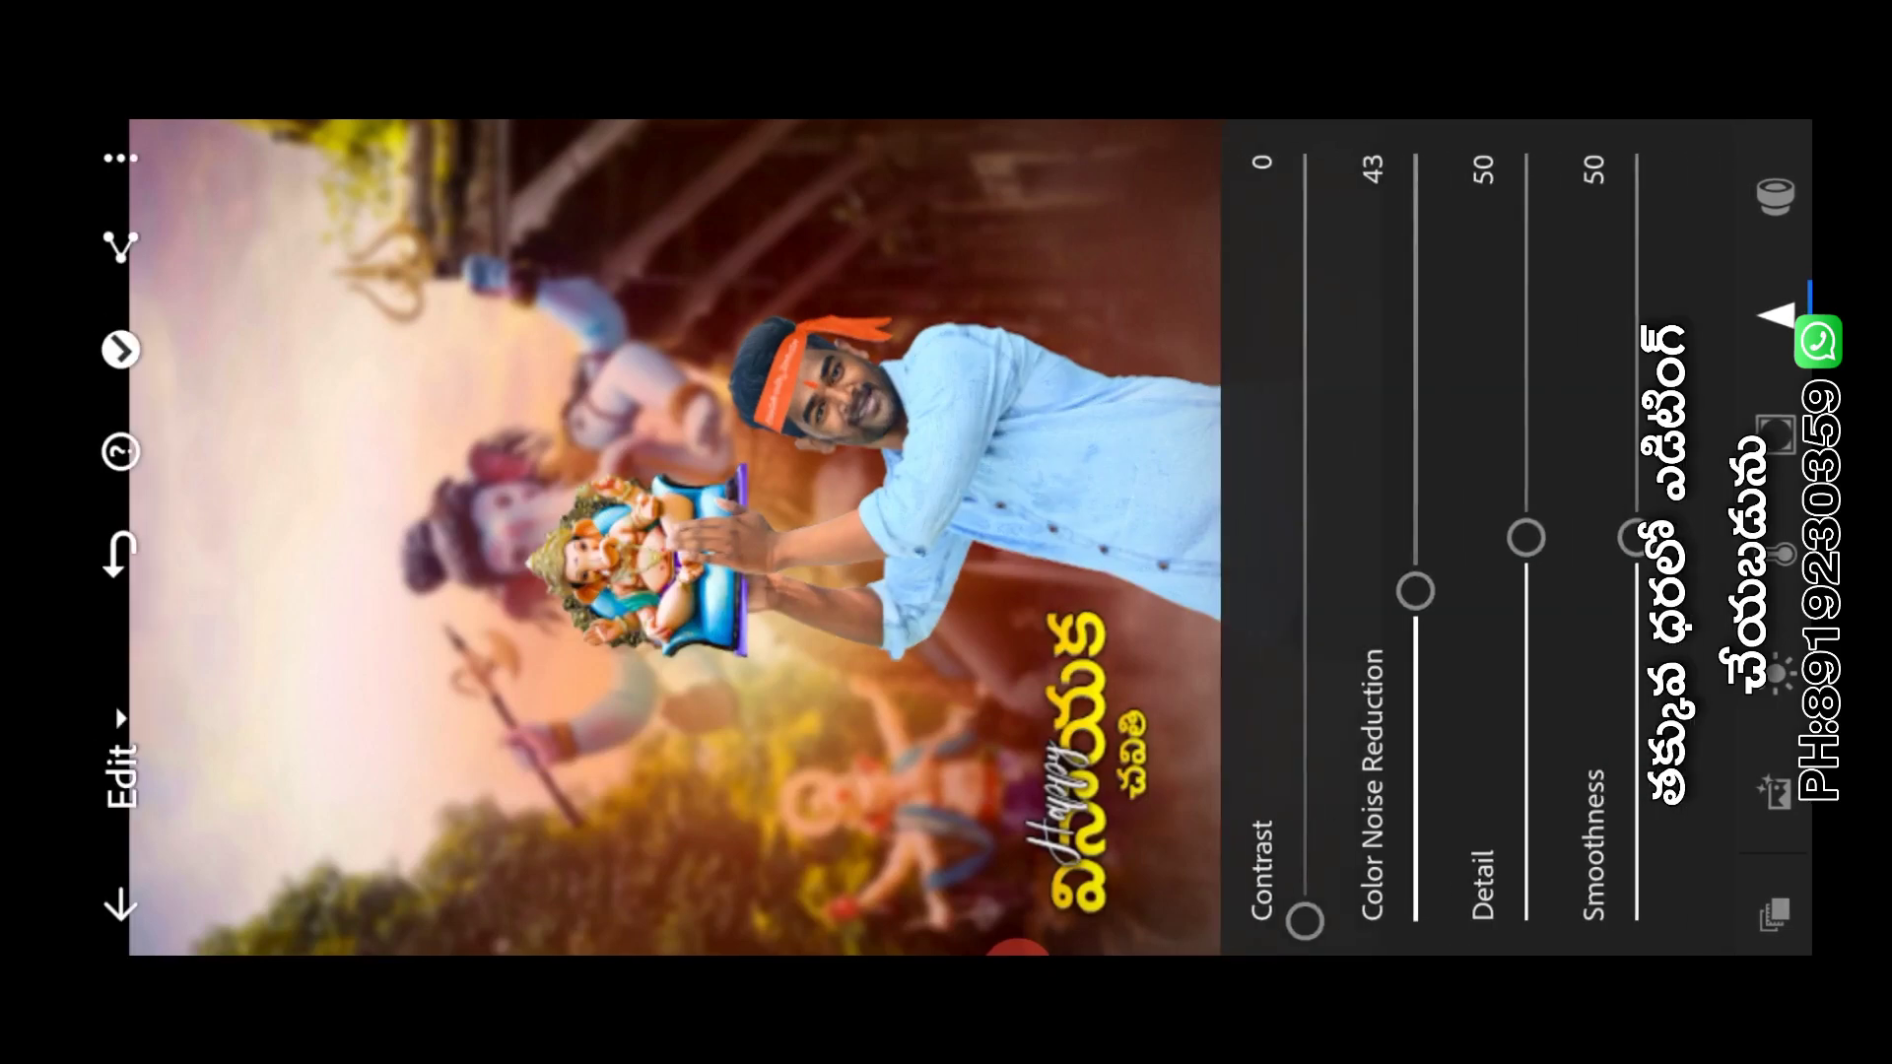
scroll(1518, 532, "up", 5)
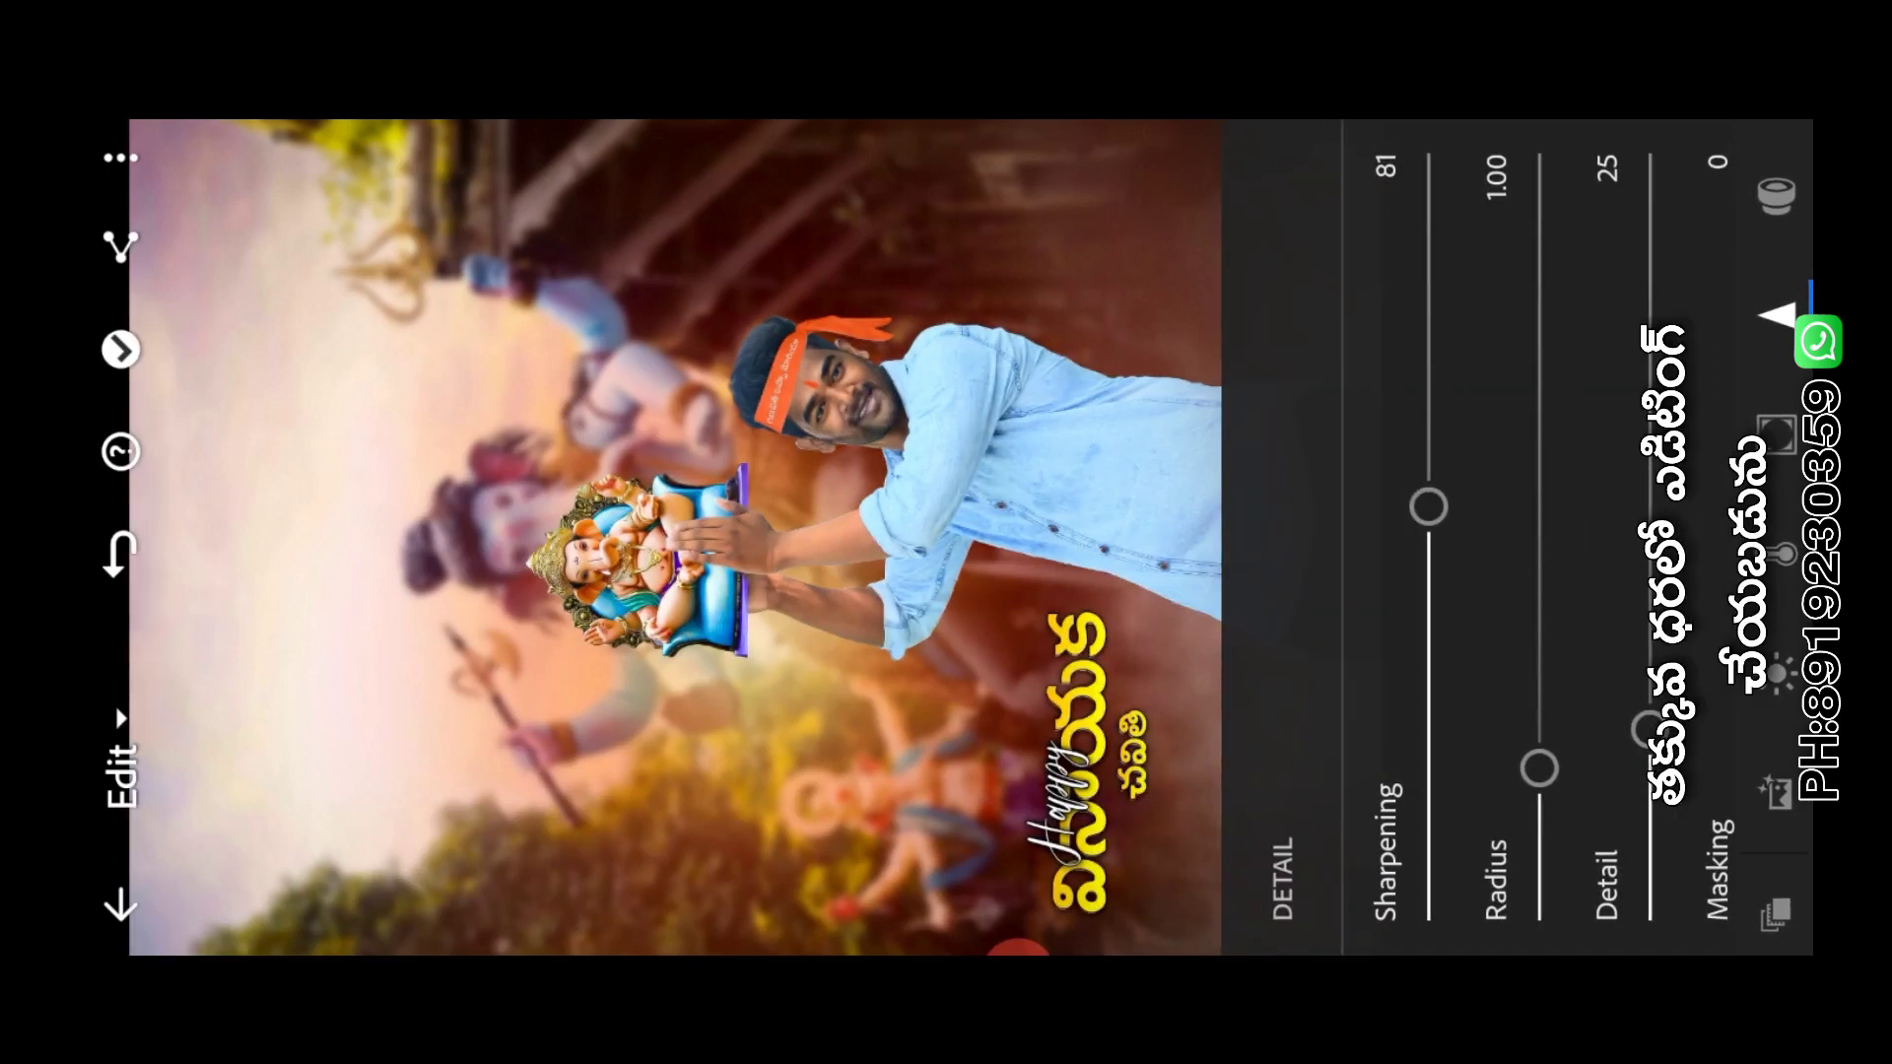
Back in Effects, raise Clarity to 4
left_click(1777, 433)
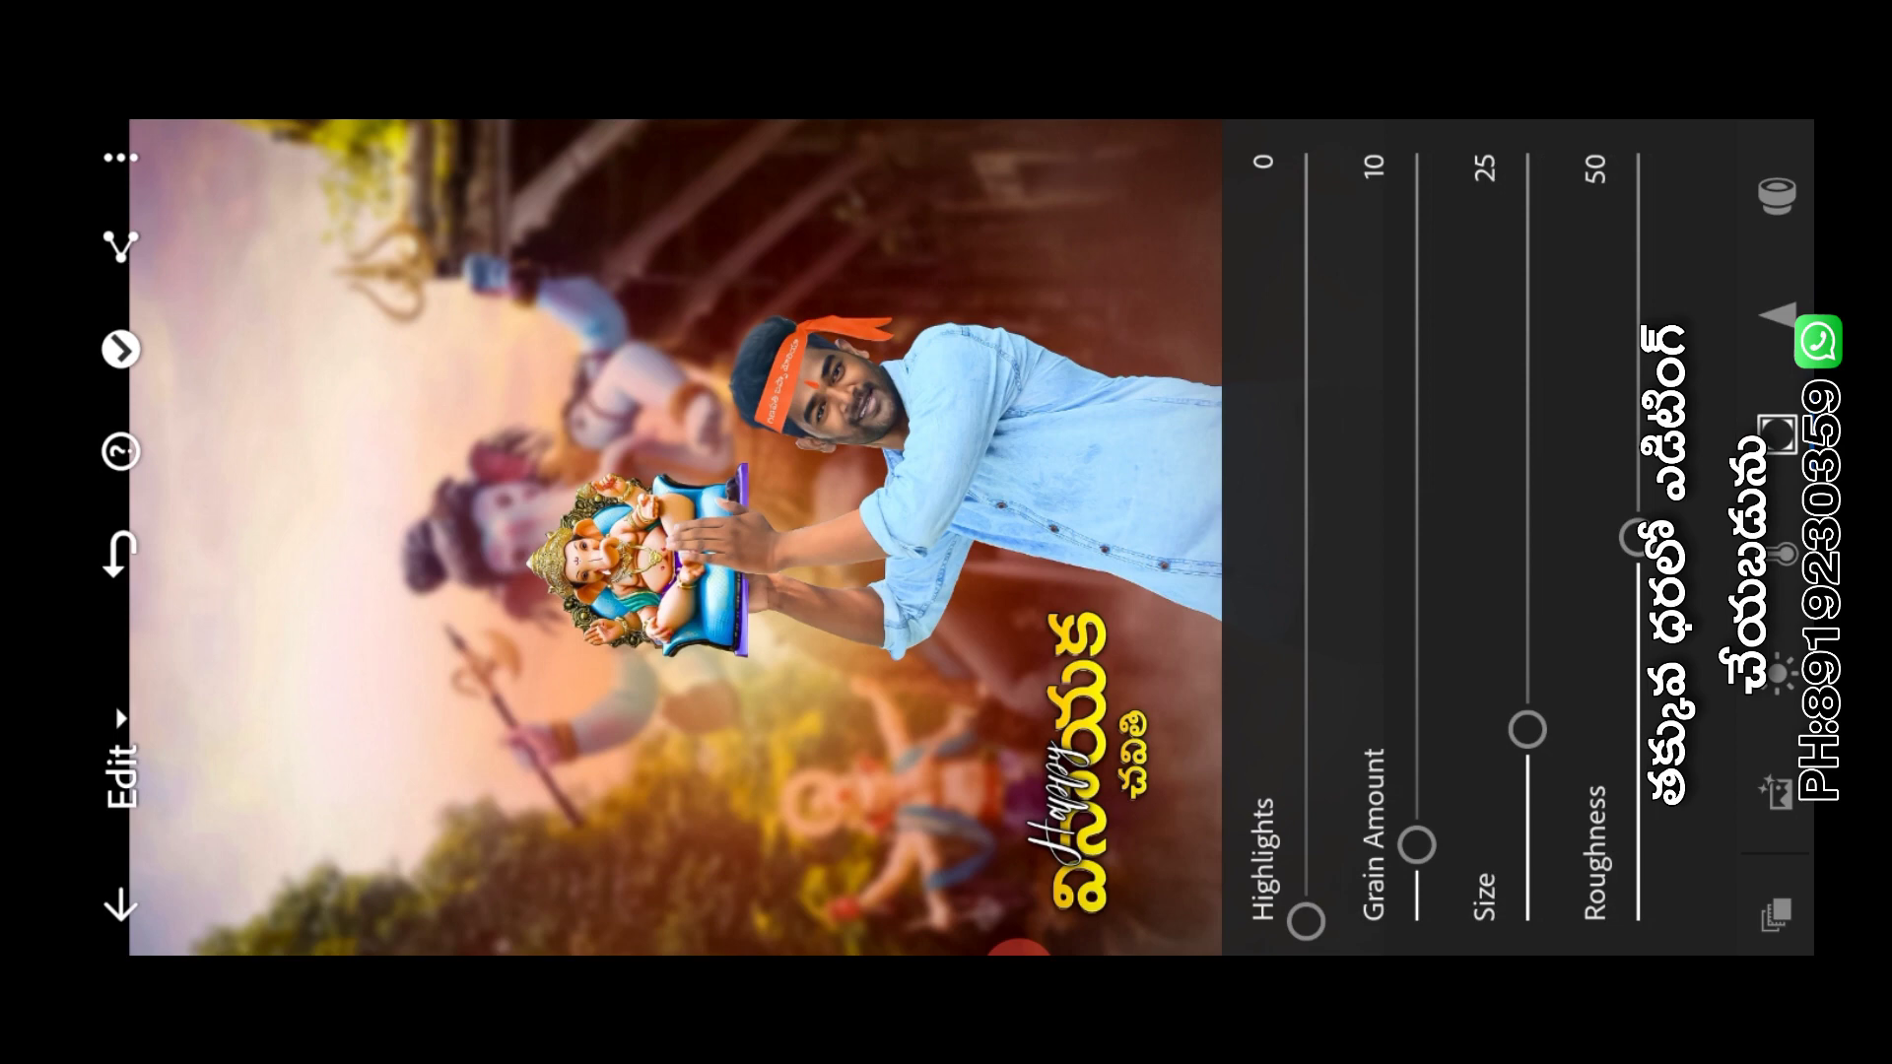
scroll(1518, 532, "up", 5)
scroll(1517, 532, "down", 5)
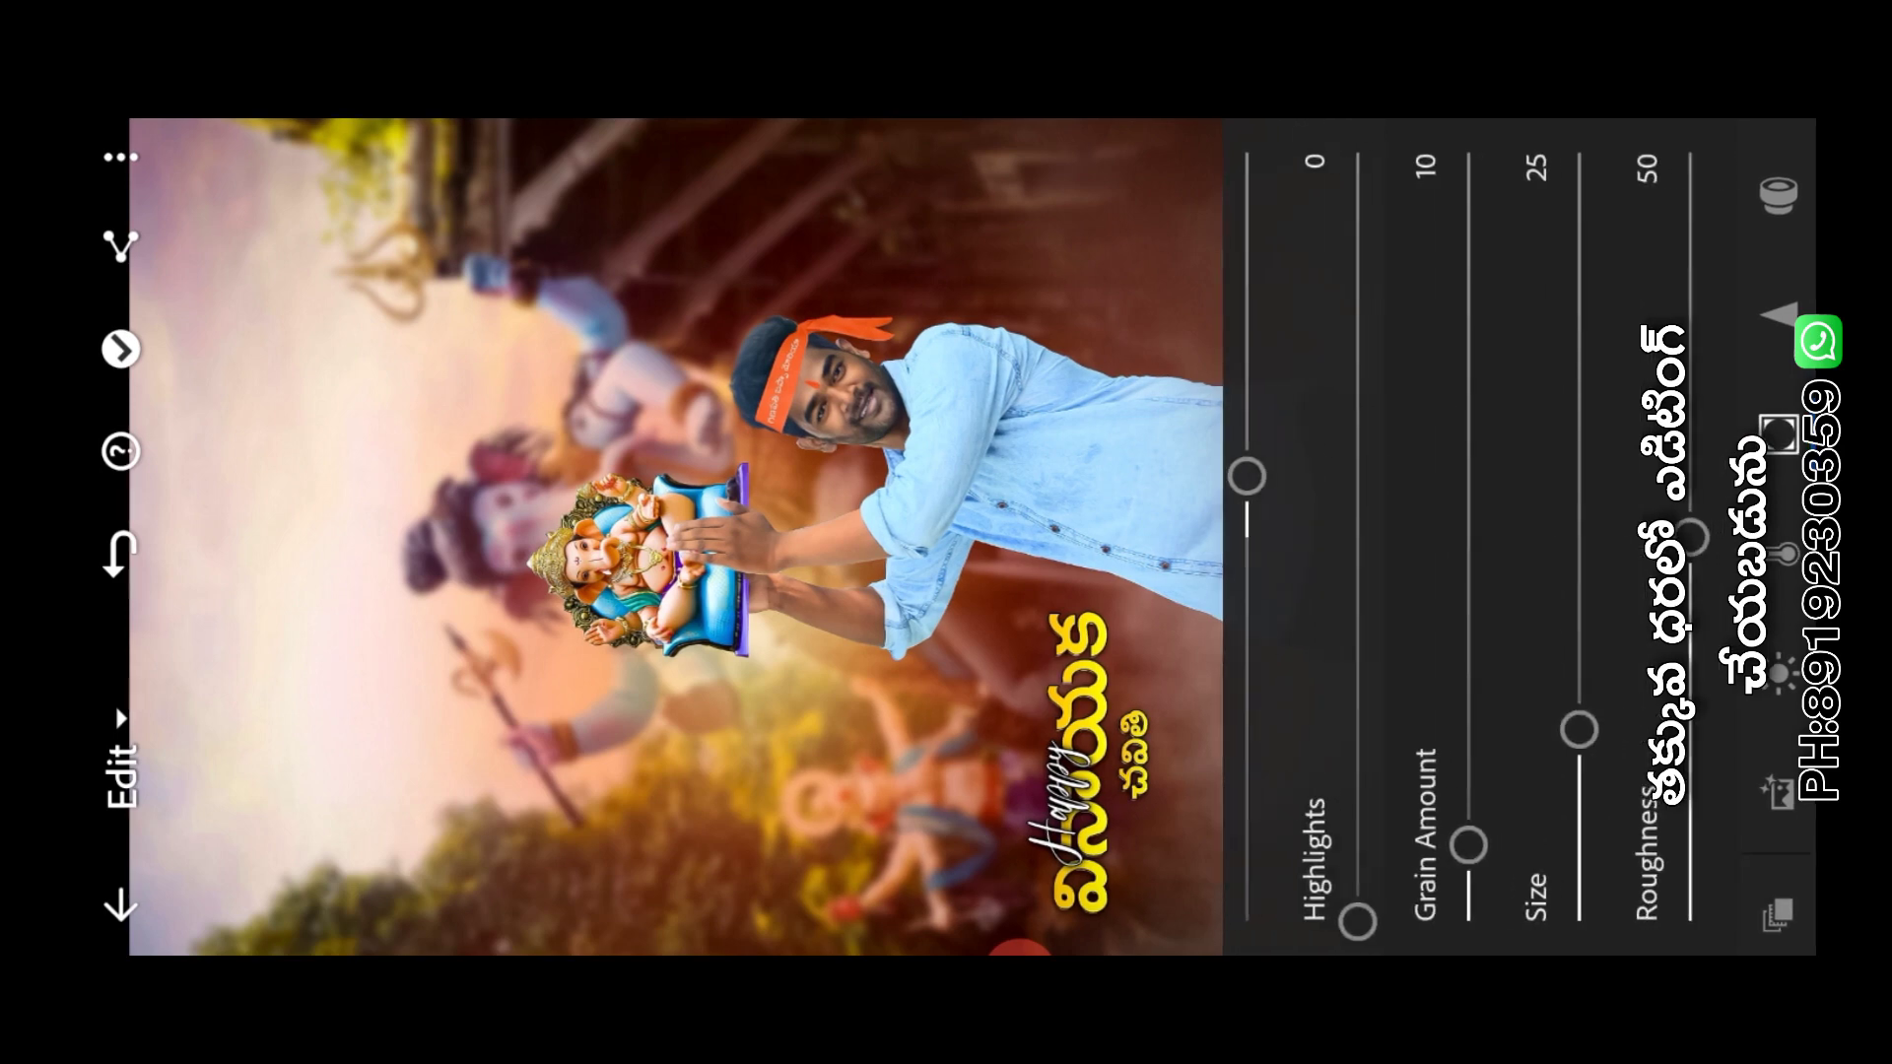
scroll(1518, 532, "up", 5)
scroll(1518, 533, "down", 1)
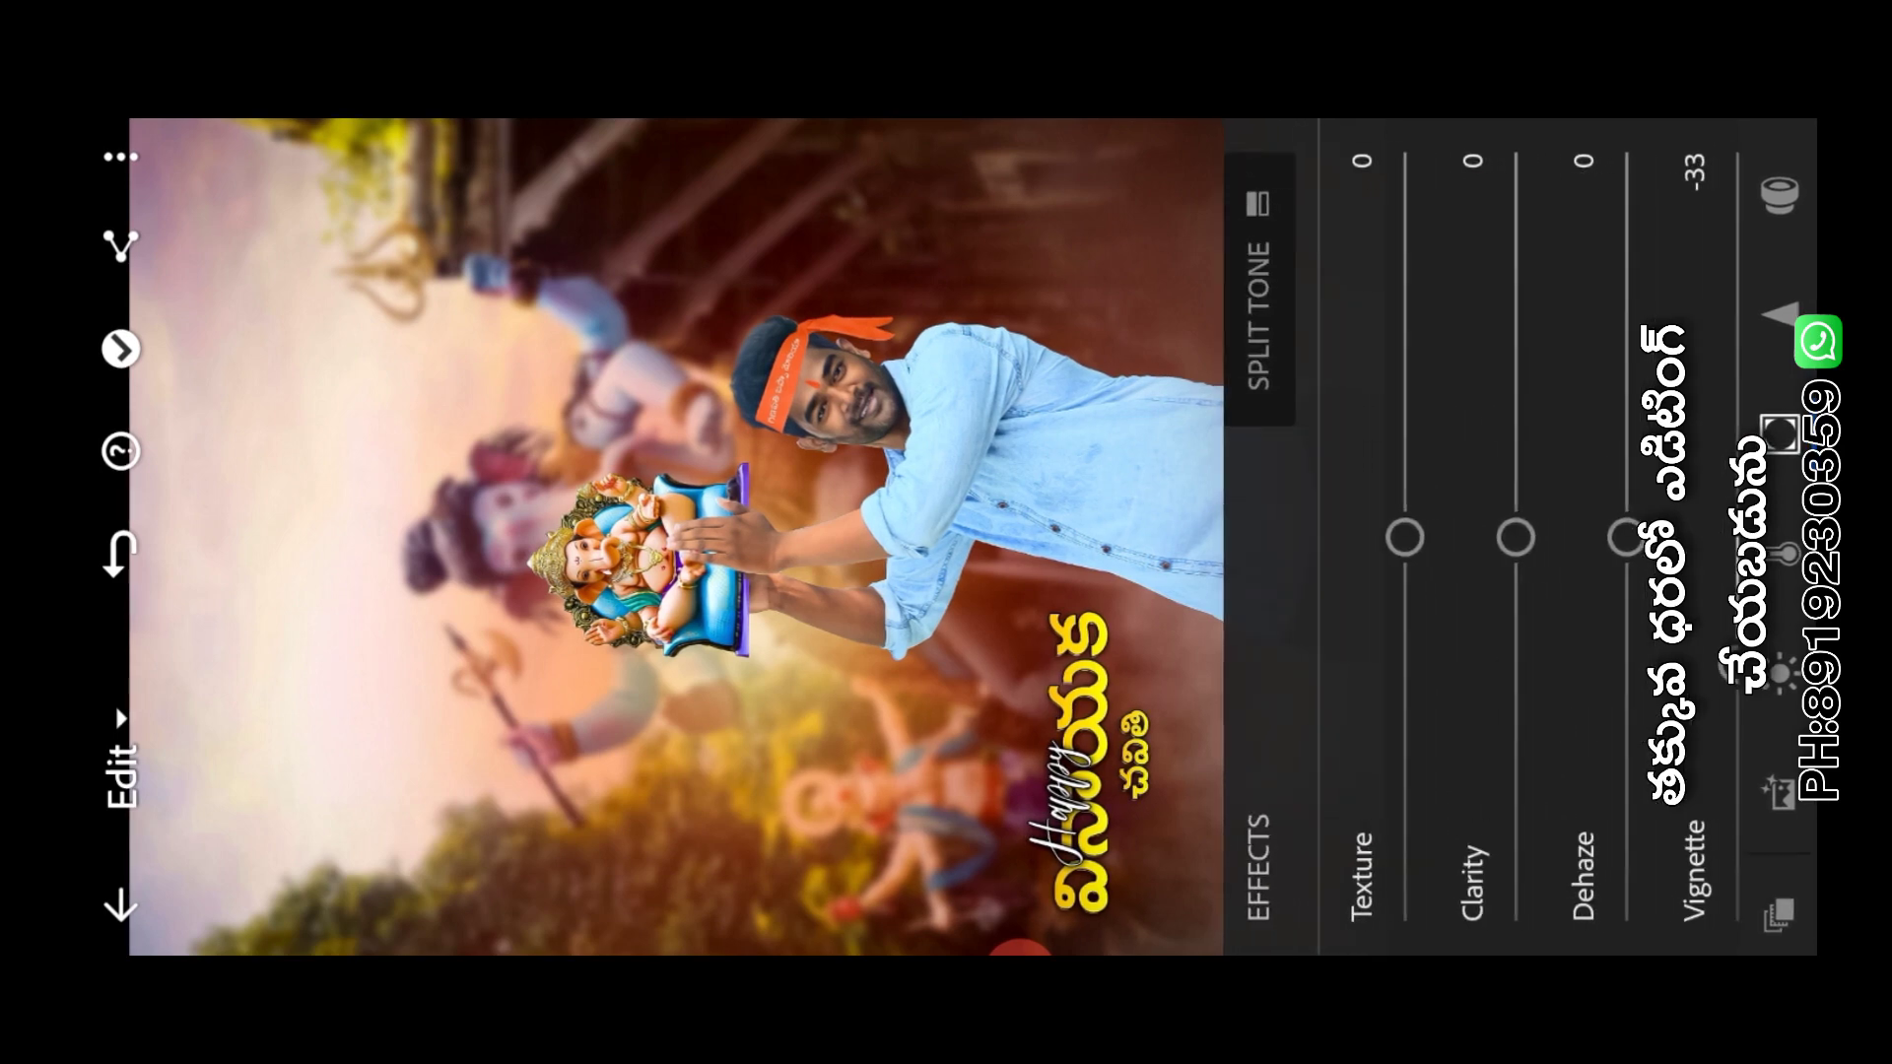
left_click_drag(1515, 537, 1515, 520)
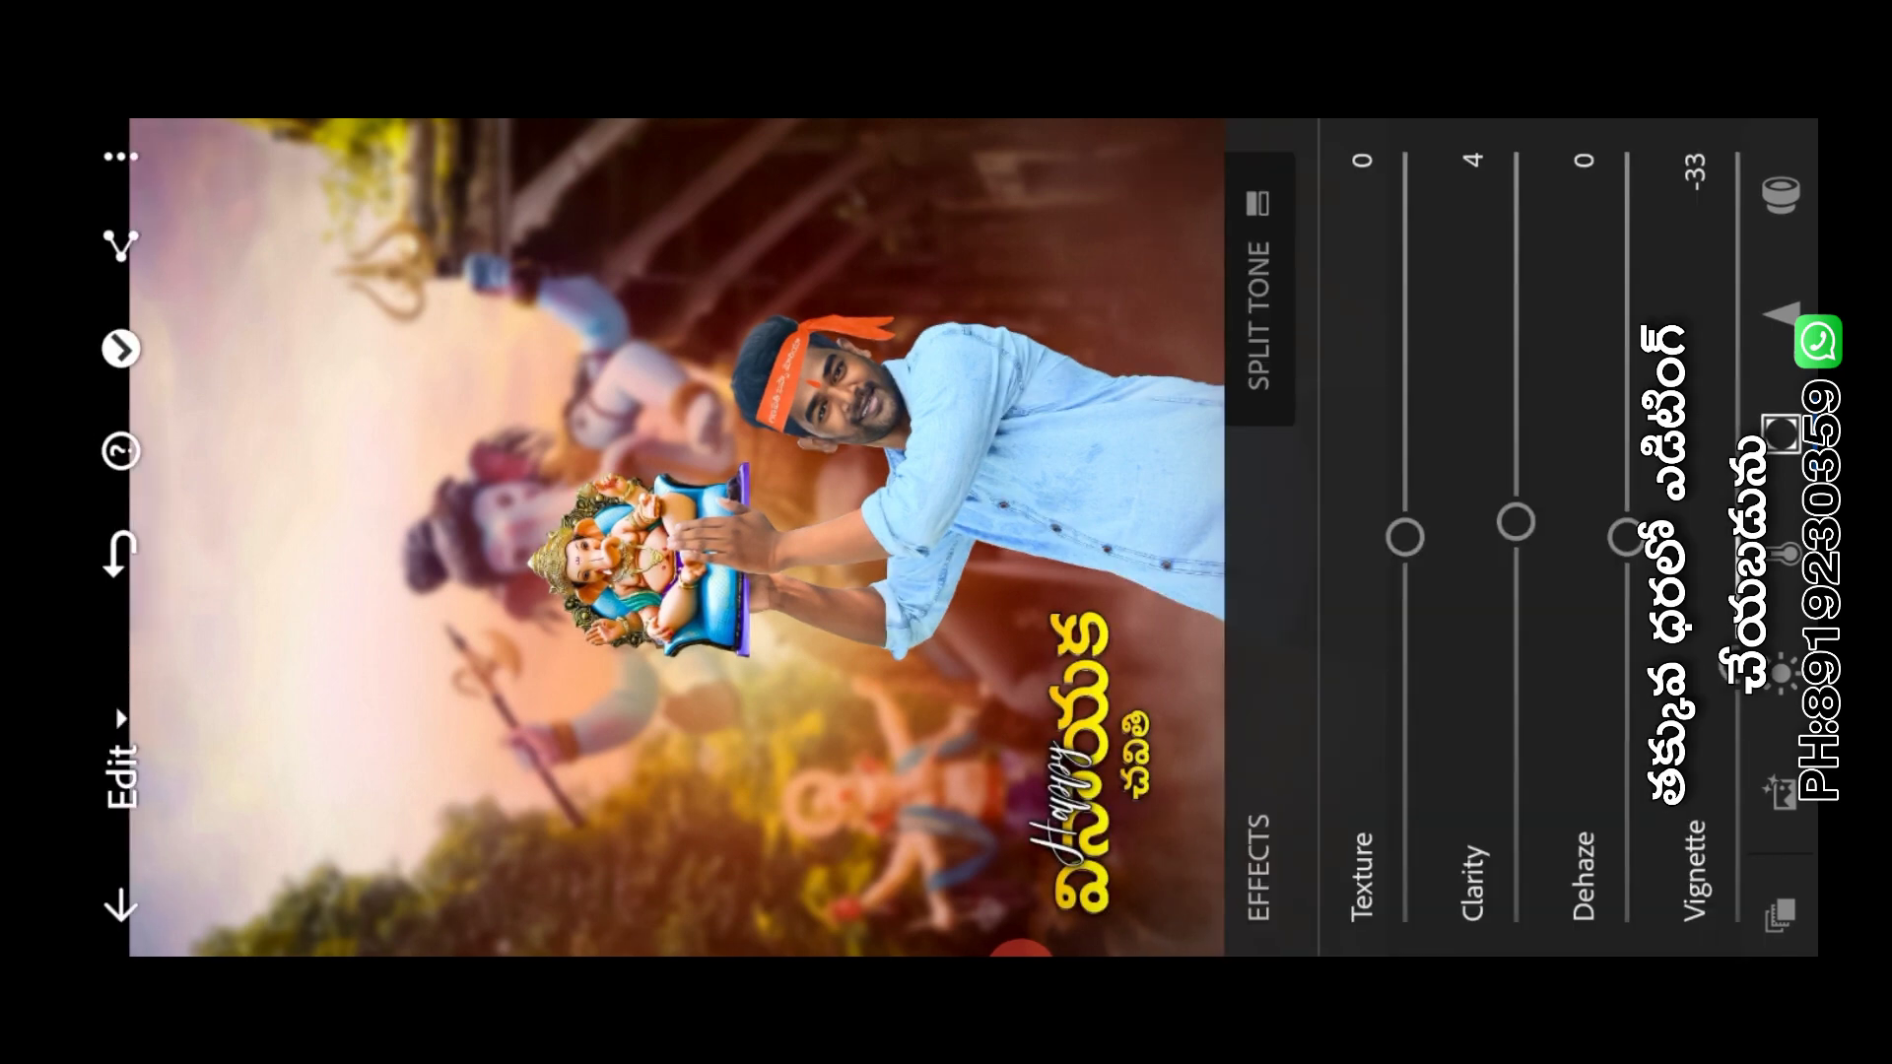
Split-tone highlights toward hue 176, shadows toward hue 126, and shift the balance to -57
left_click(1260, 315)
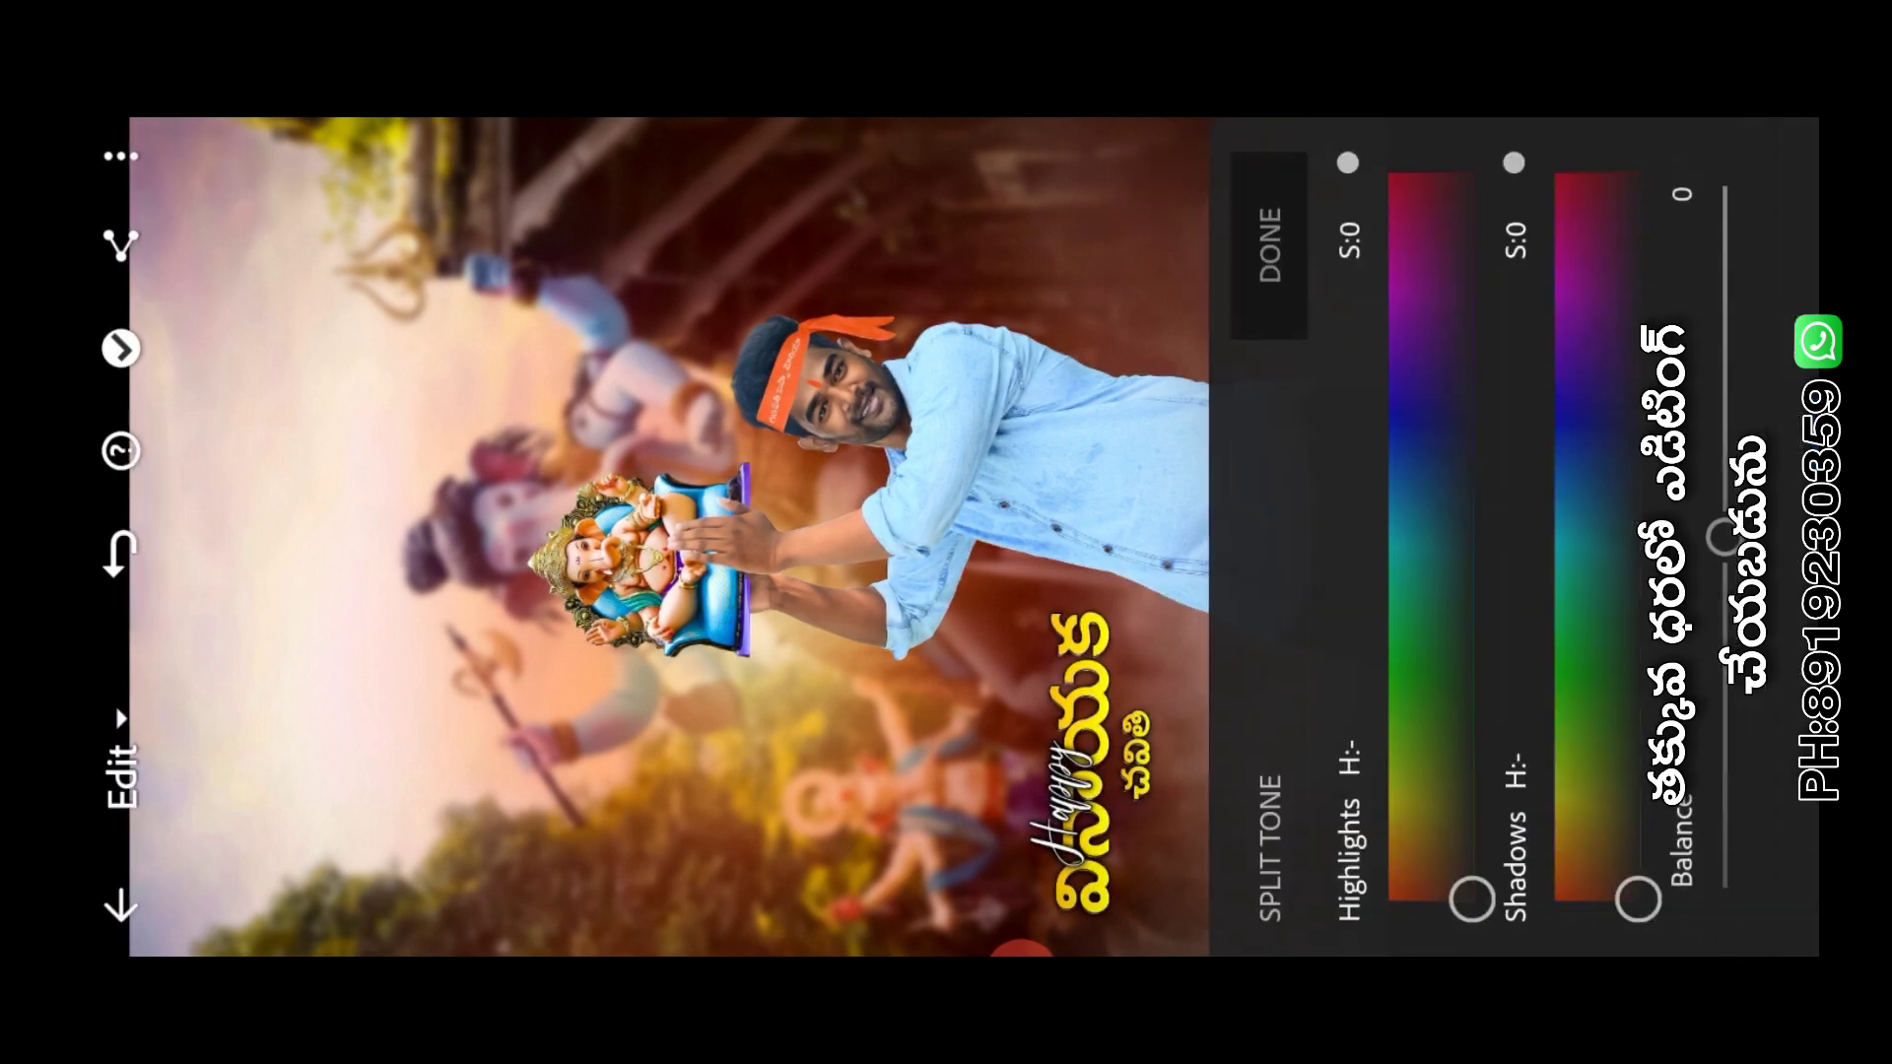
left_click_drag(1472, 899, 1470, 571)
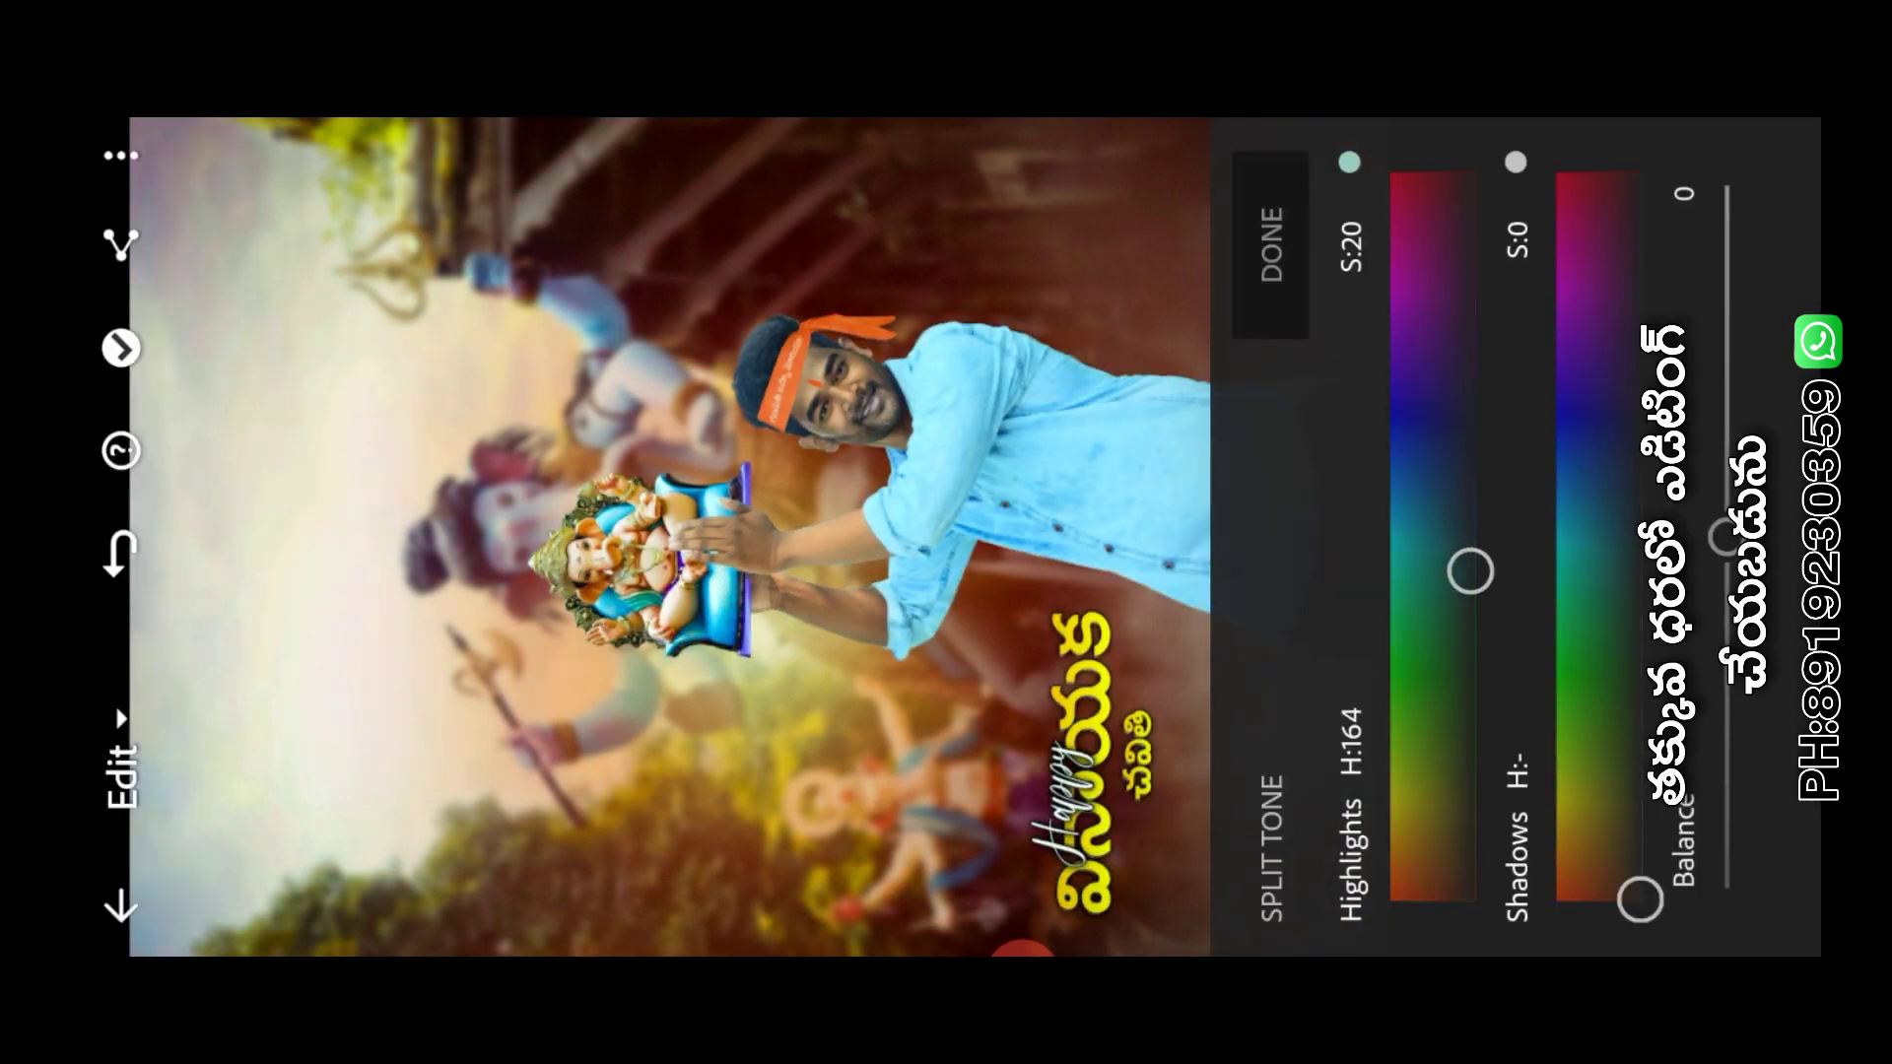
mouse_move(1470, 571)
left_mouse_down()
mouse_move(1474, 539)
mouse_move(1449, 549)
mouse_move(1477, 581)
left_mouse_up()
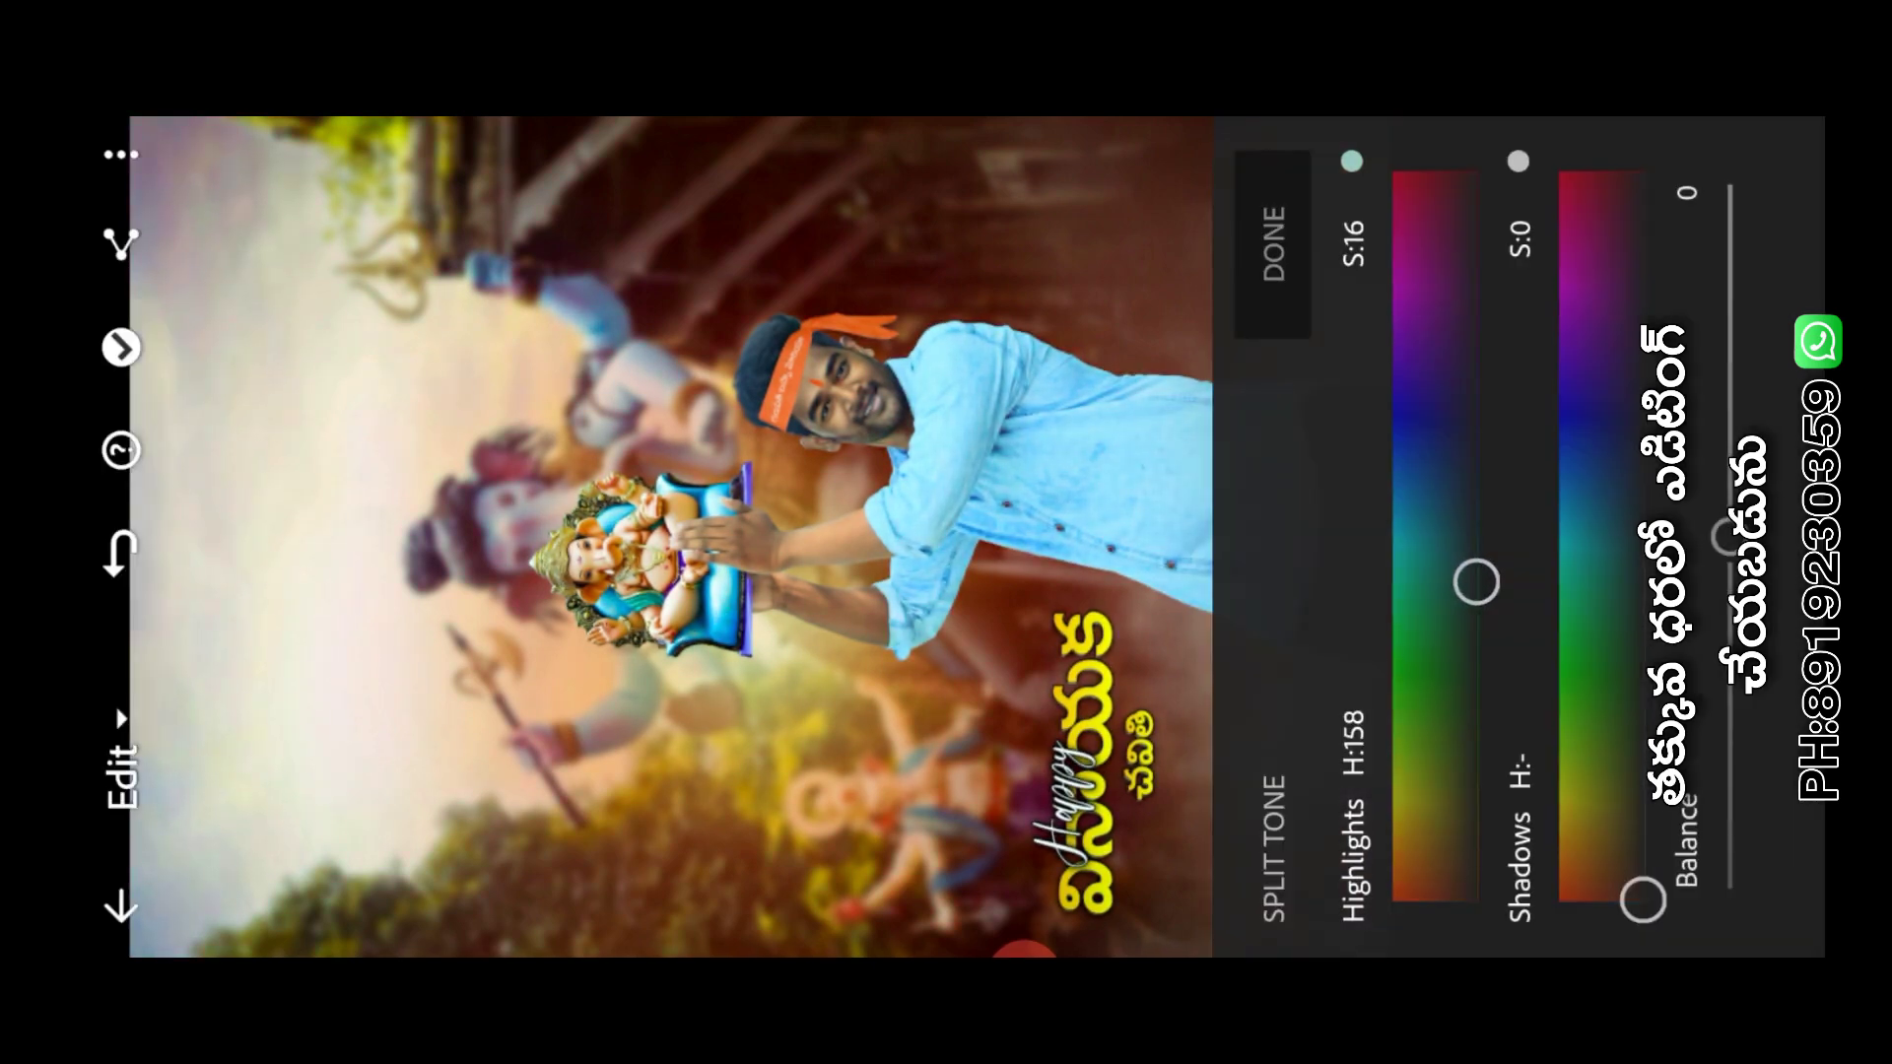
mouse_move(1643, 899)
left_mouse_down()
mouse_move(1622, 634)
mouse_move(1643, 493)
left_mouse_up()
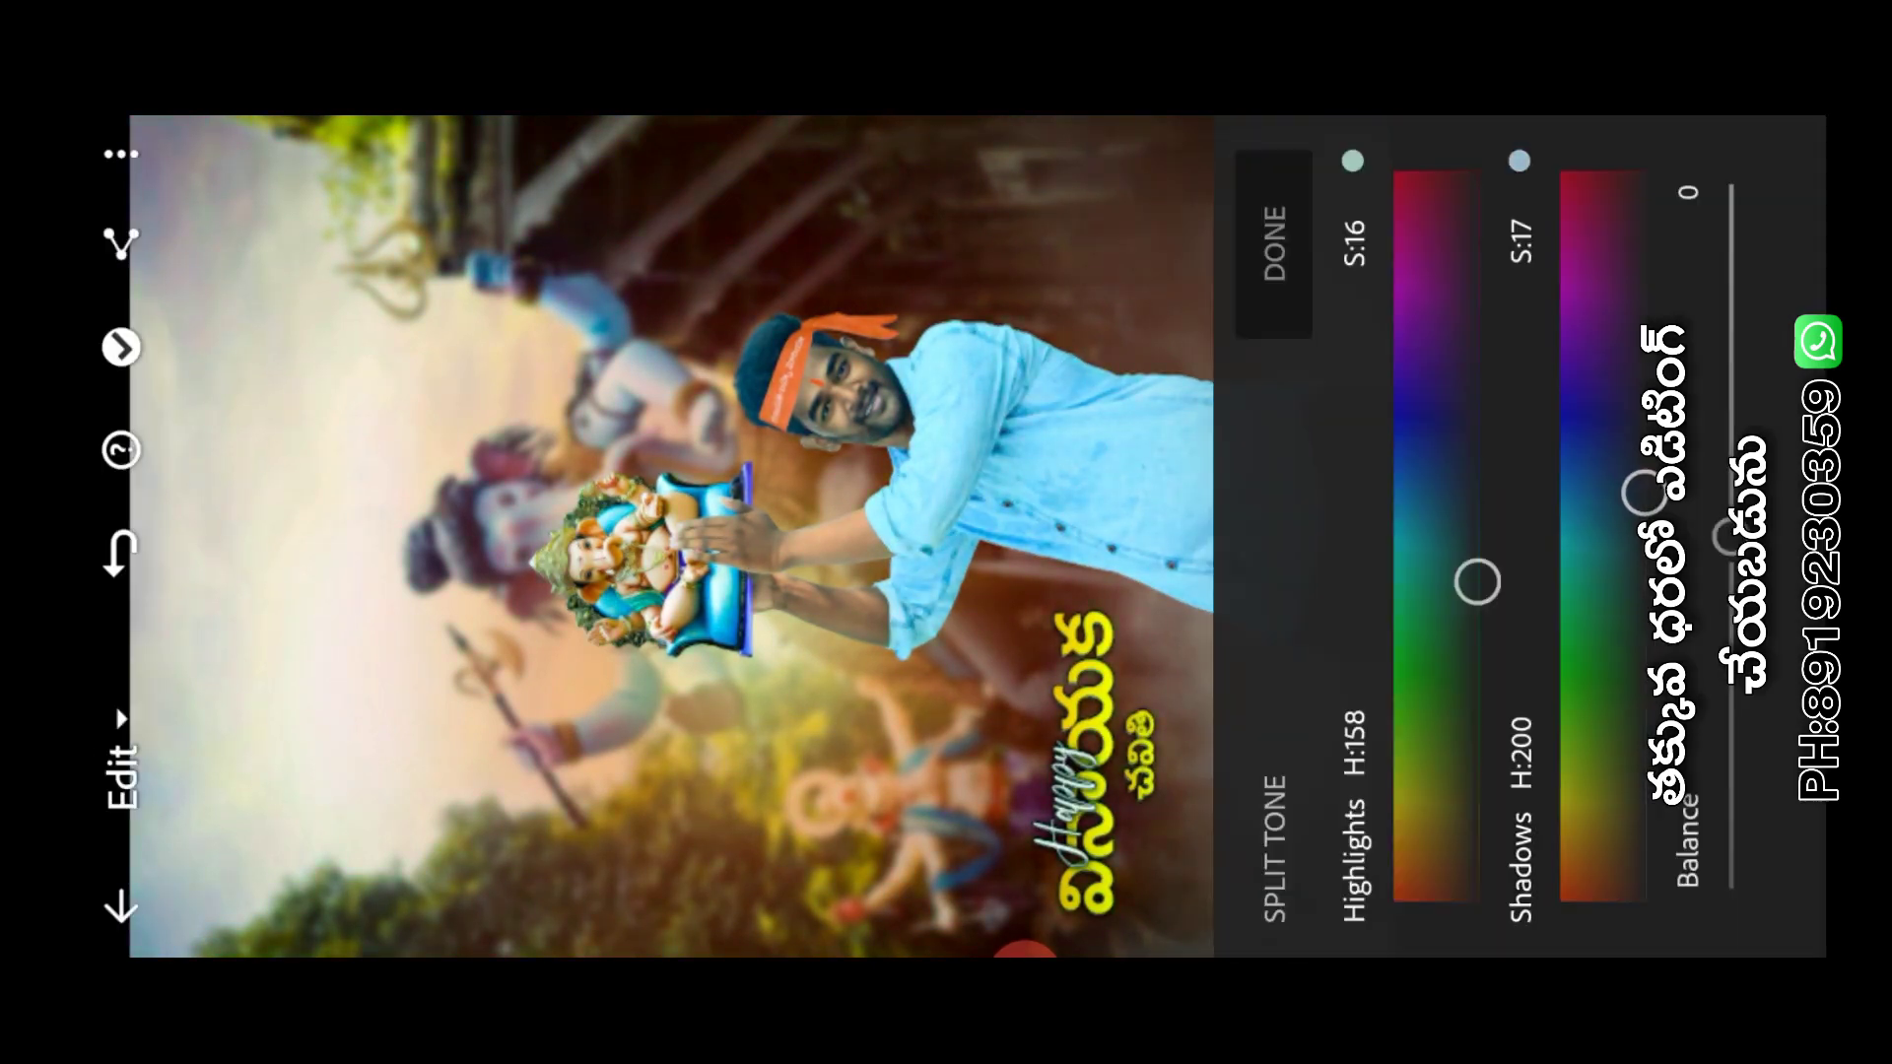
mouse_move(1732, 537)
left_mouse_down()
mouse_move(1731, 401)
mouse_move(1735, 737)
left_mouse_up()
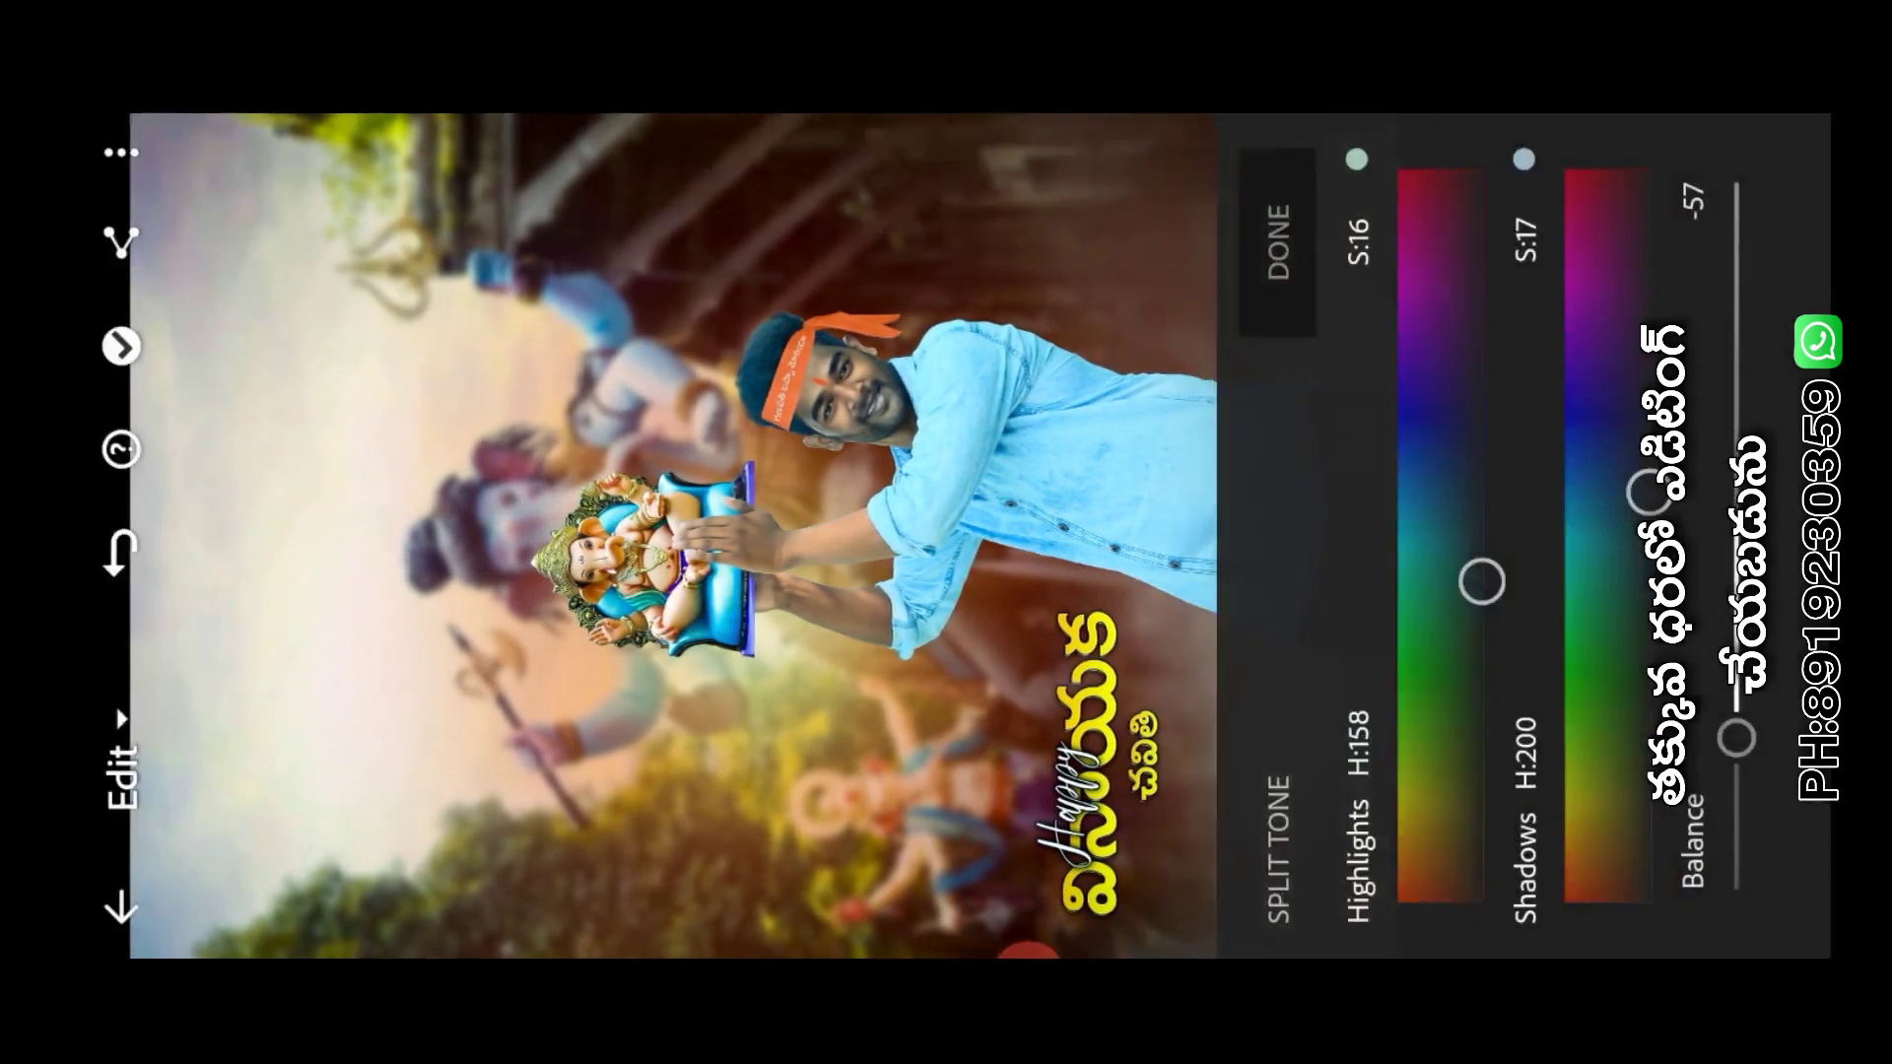
Fine-tune the highlight and shadow tints to saturation 6 and confirm the split toning
left_click_drag(1648, 493, 1641, 570)
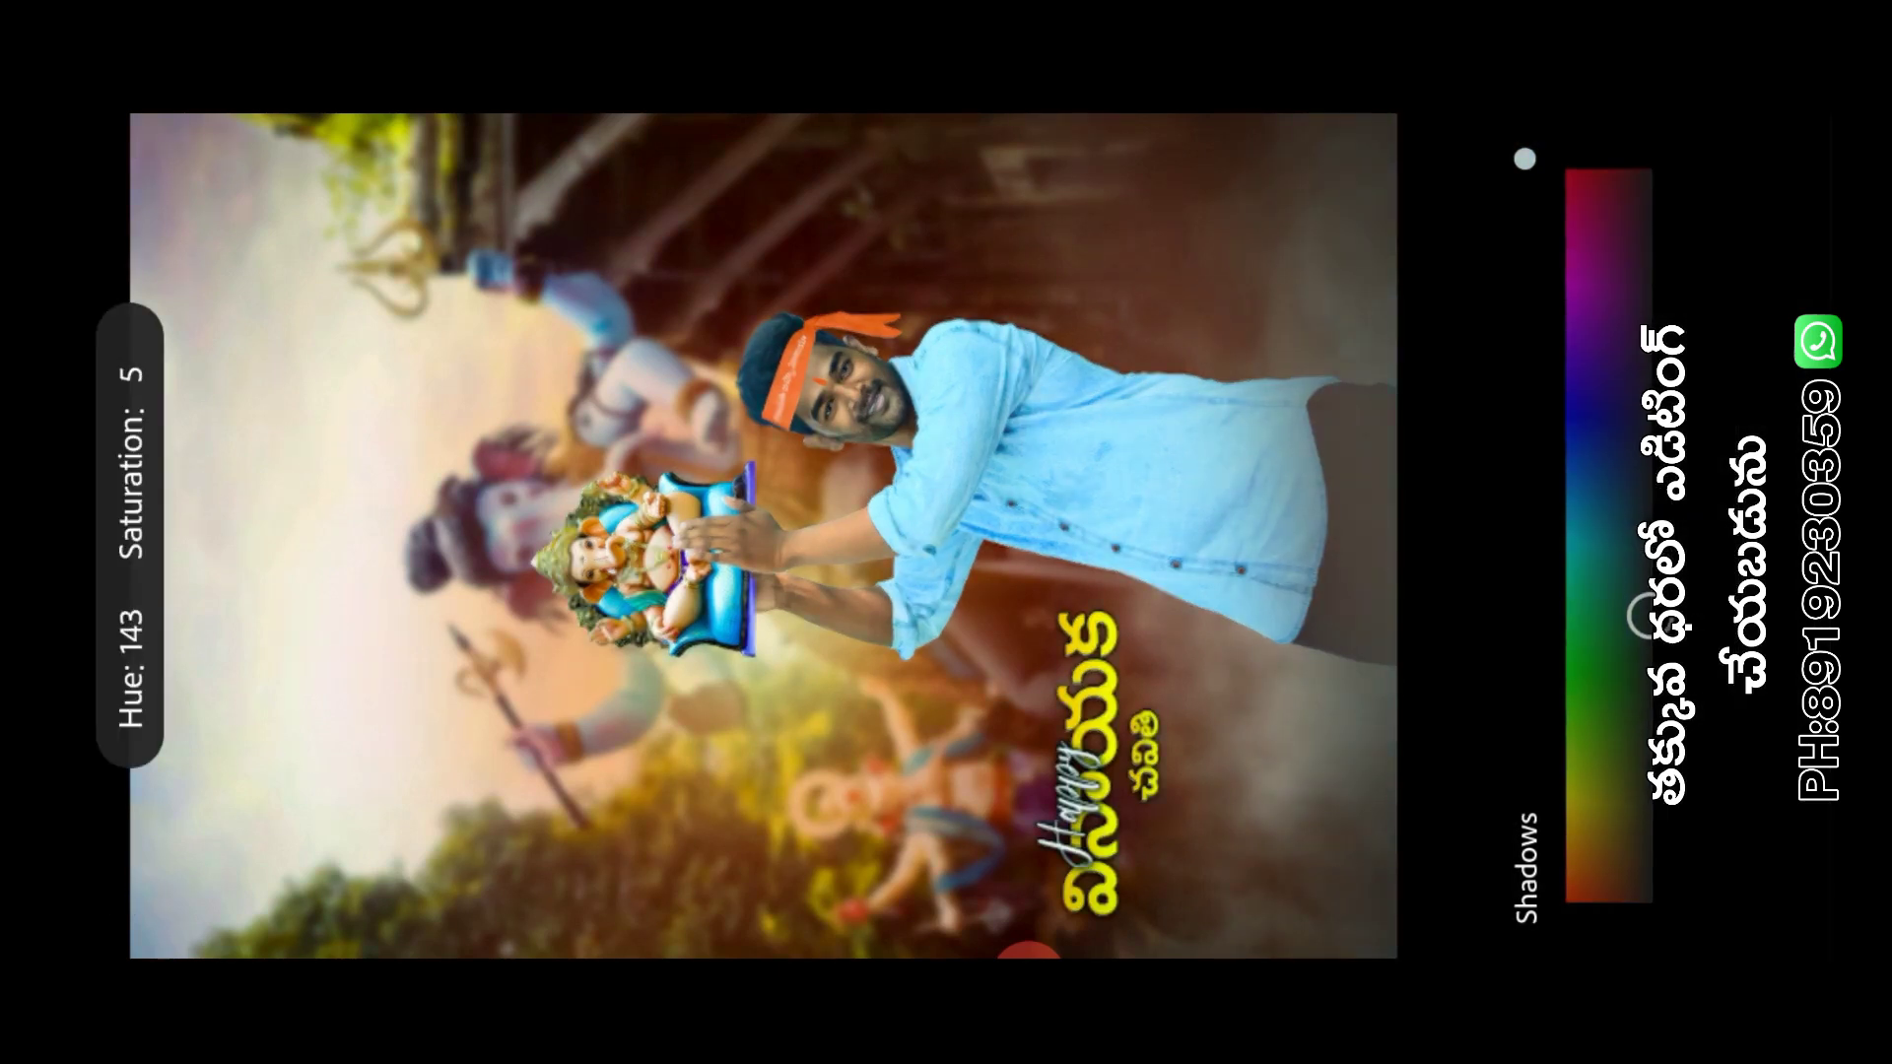
left_click_drag(1482, 579, 1483, 522)
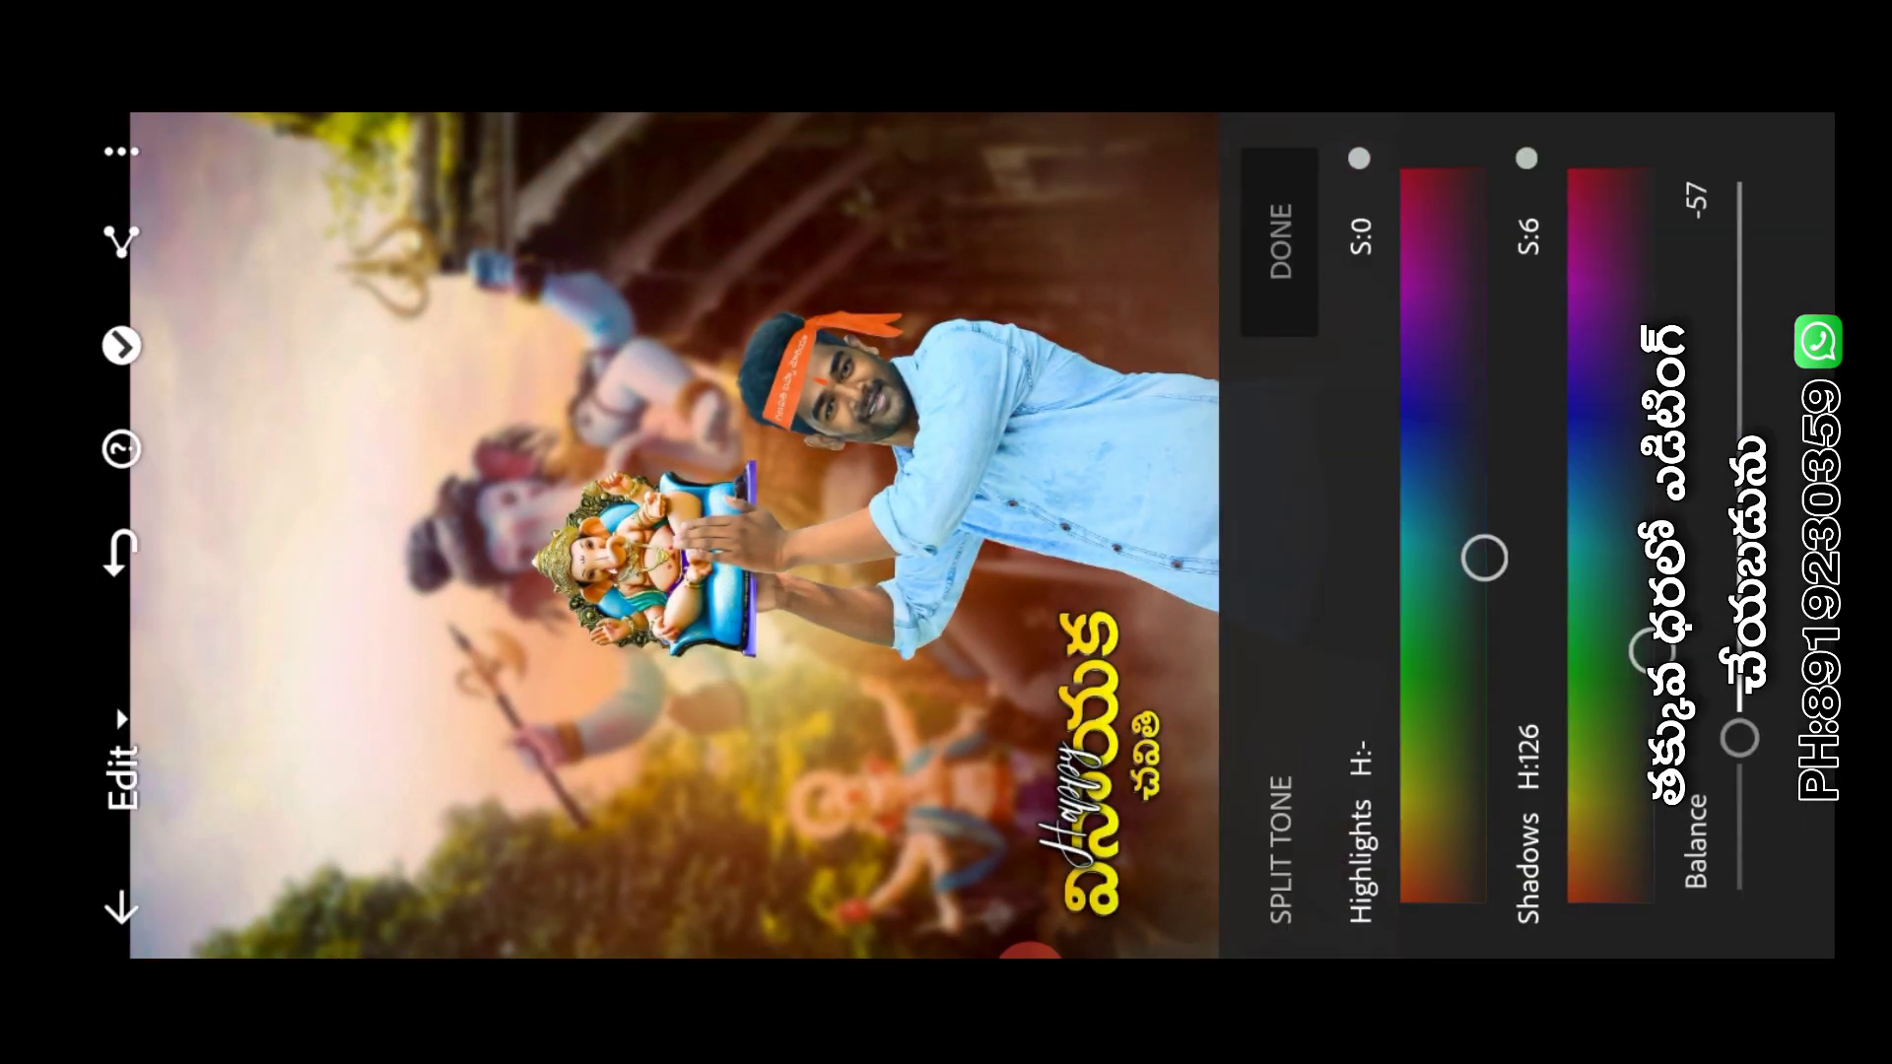
left_click(1486, 551)
left_click_drag(1485, 551, 1485, 543)
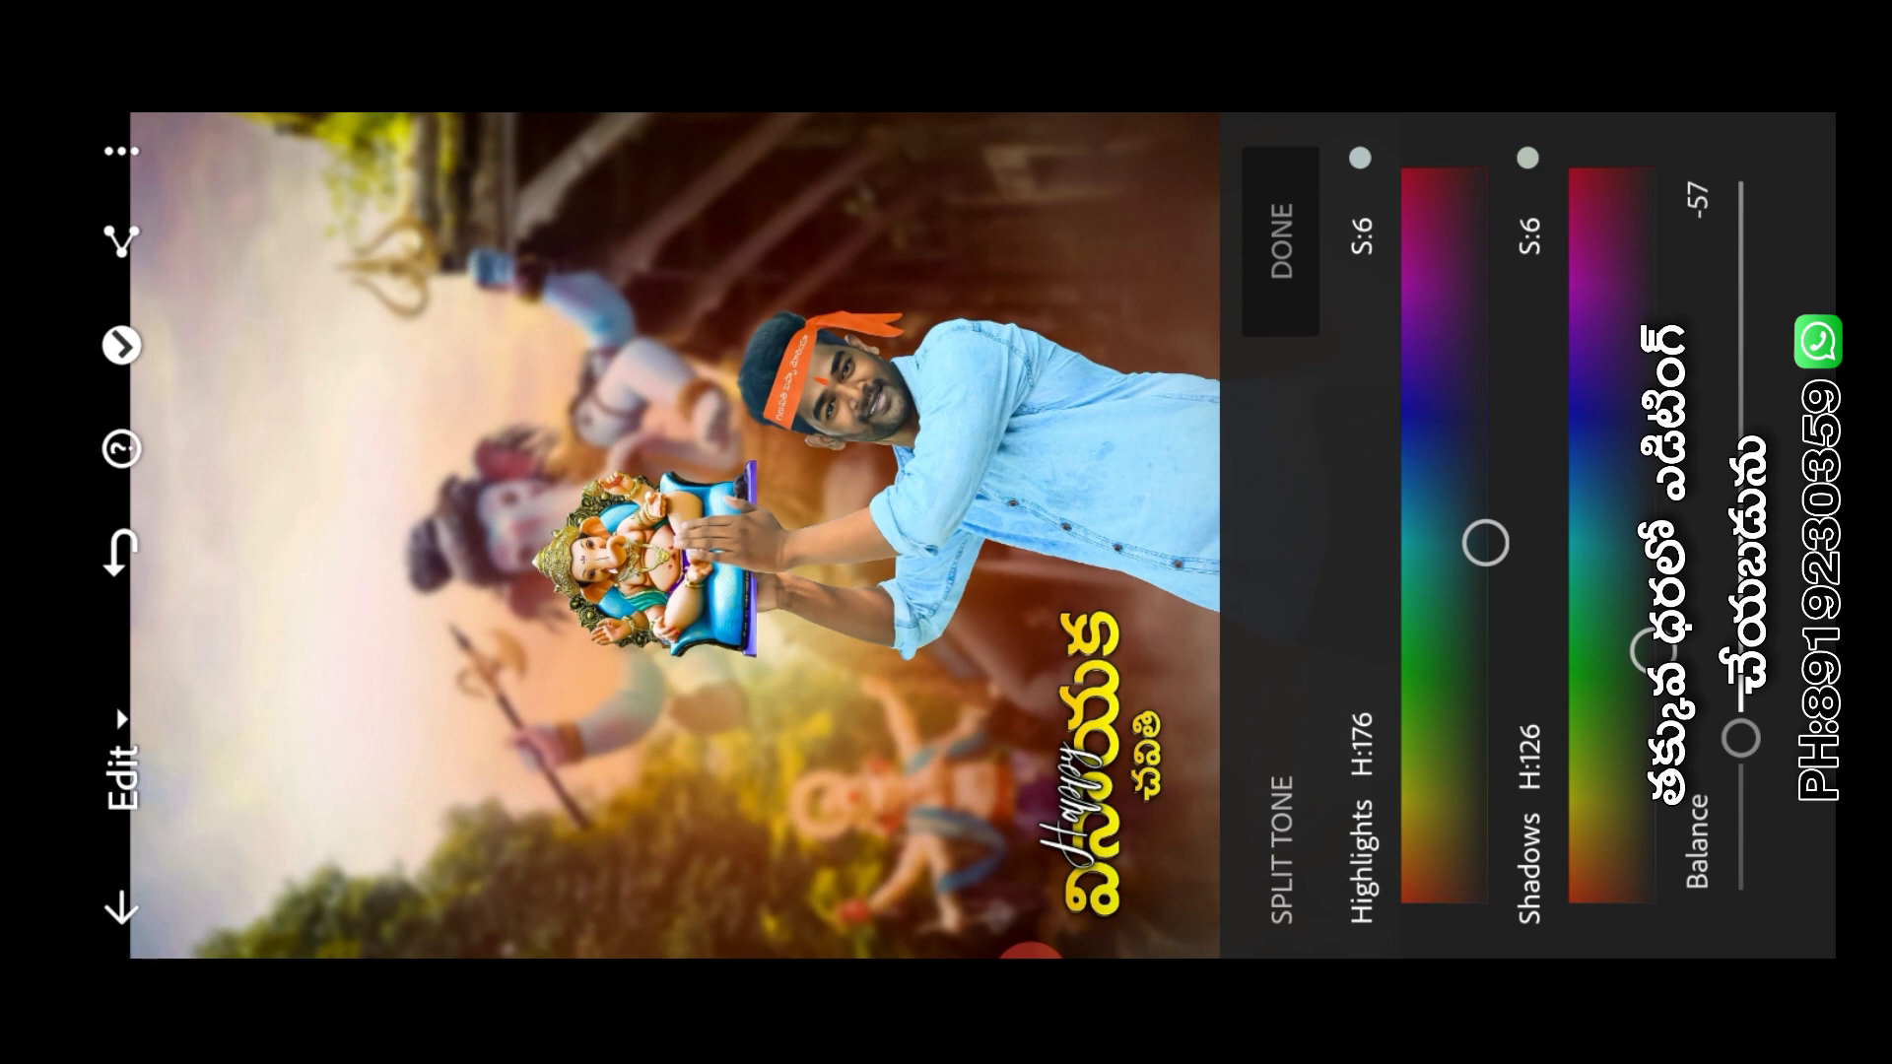
left_click(1281, 241)
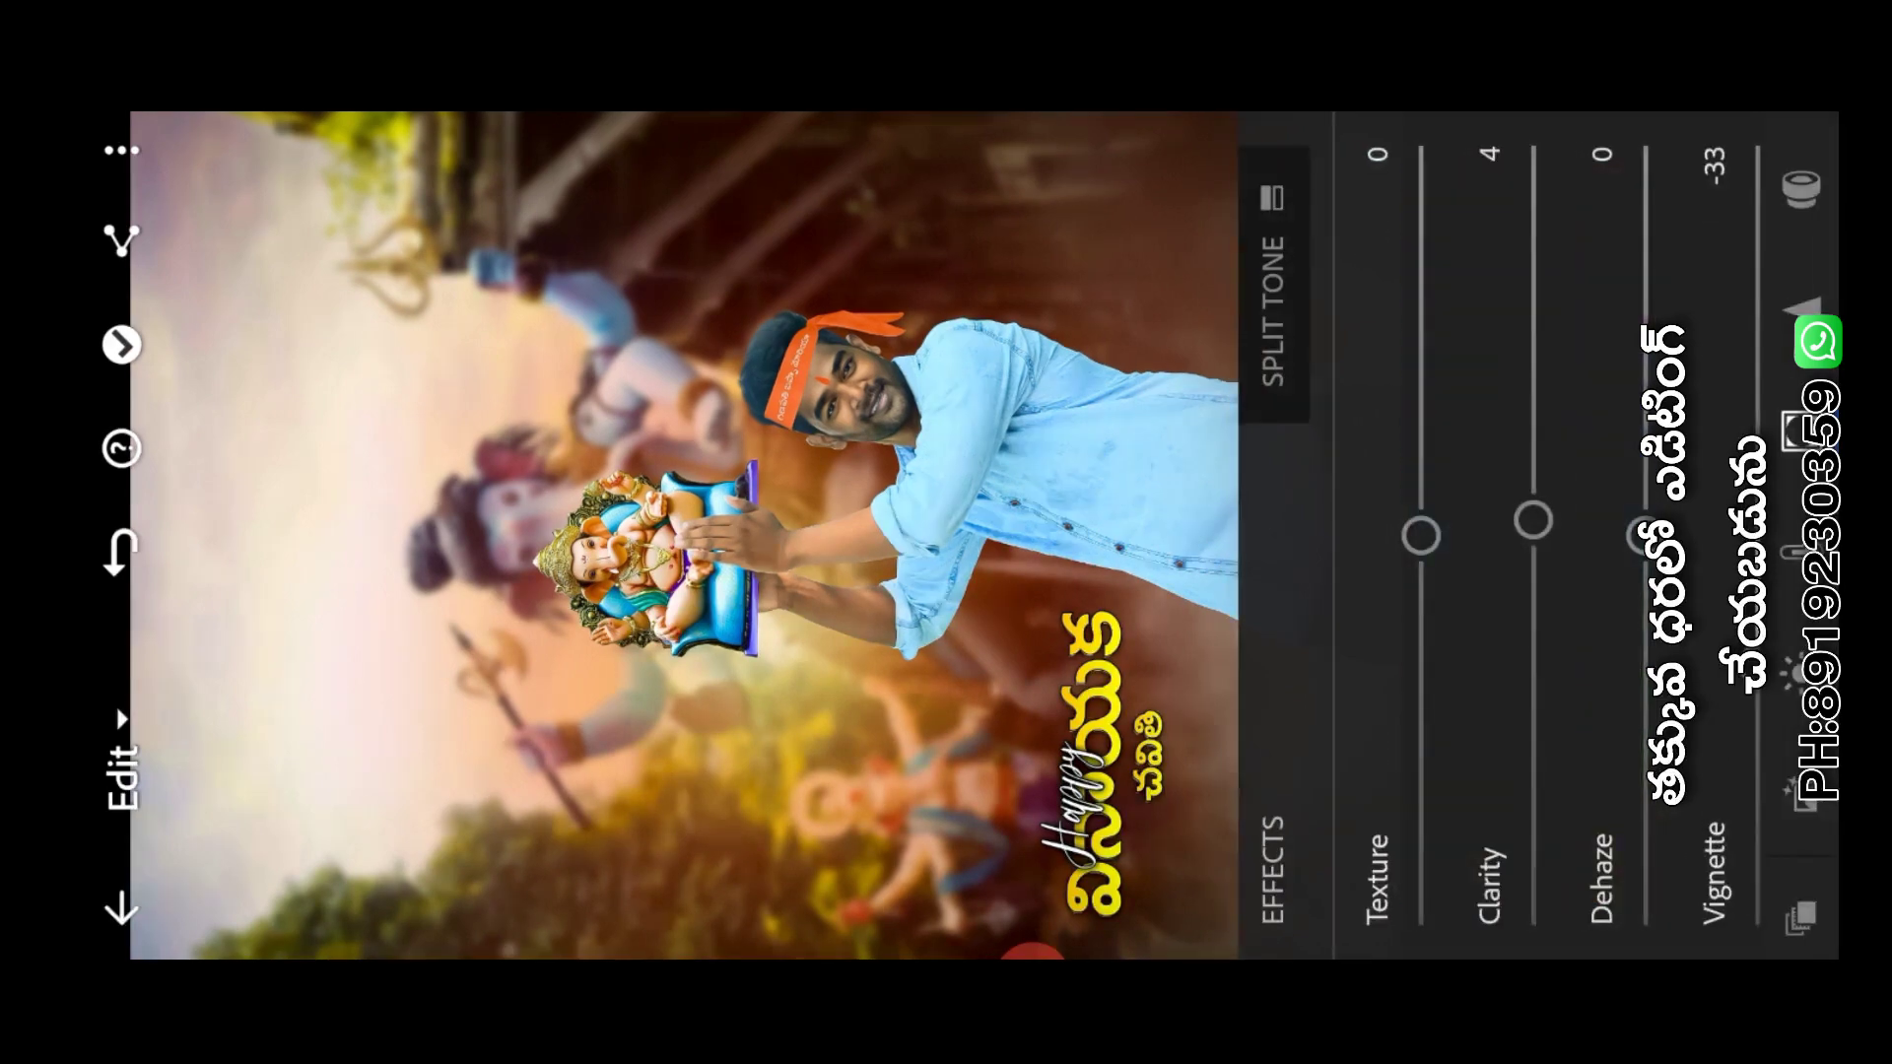
Set Tint and Vibrance to 9 and Saturation to -9, then select blue in Color Mix
left_click(1793, 552)
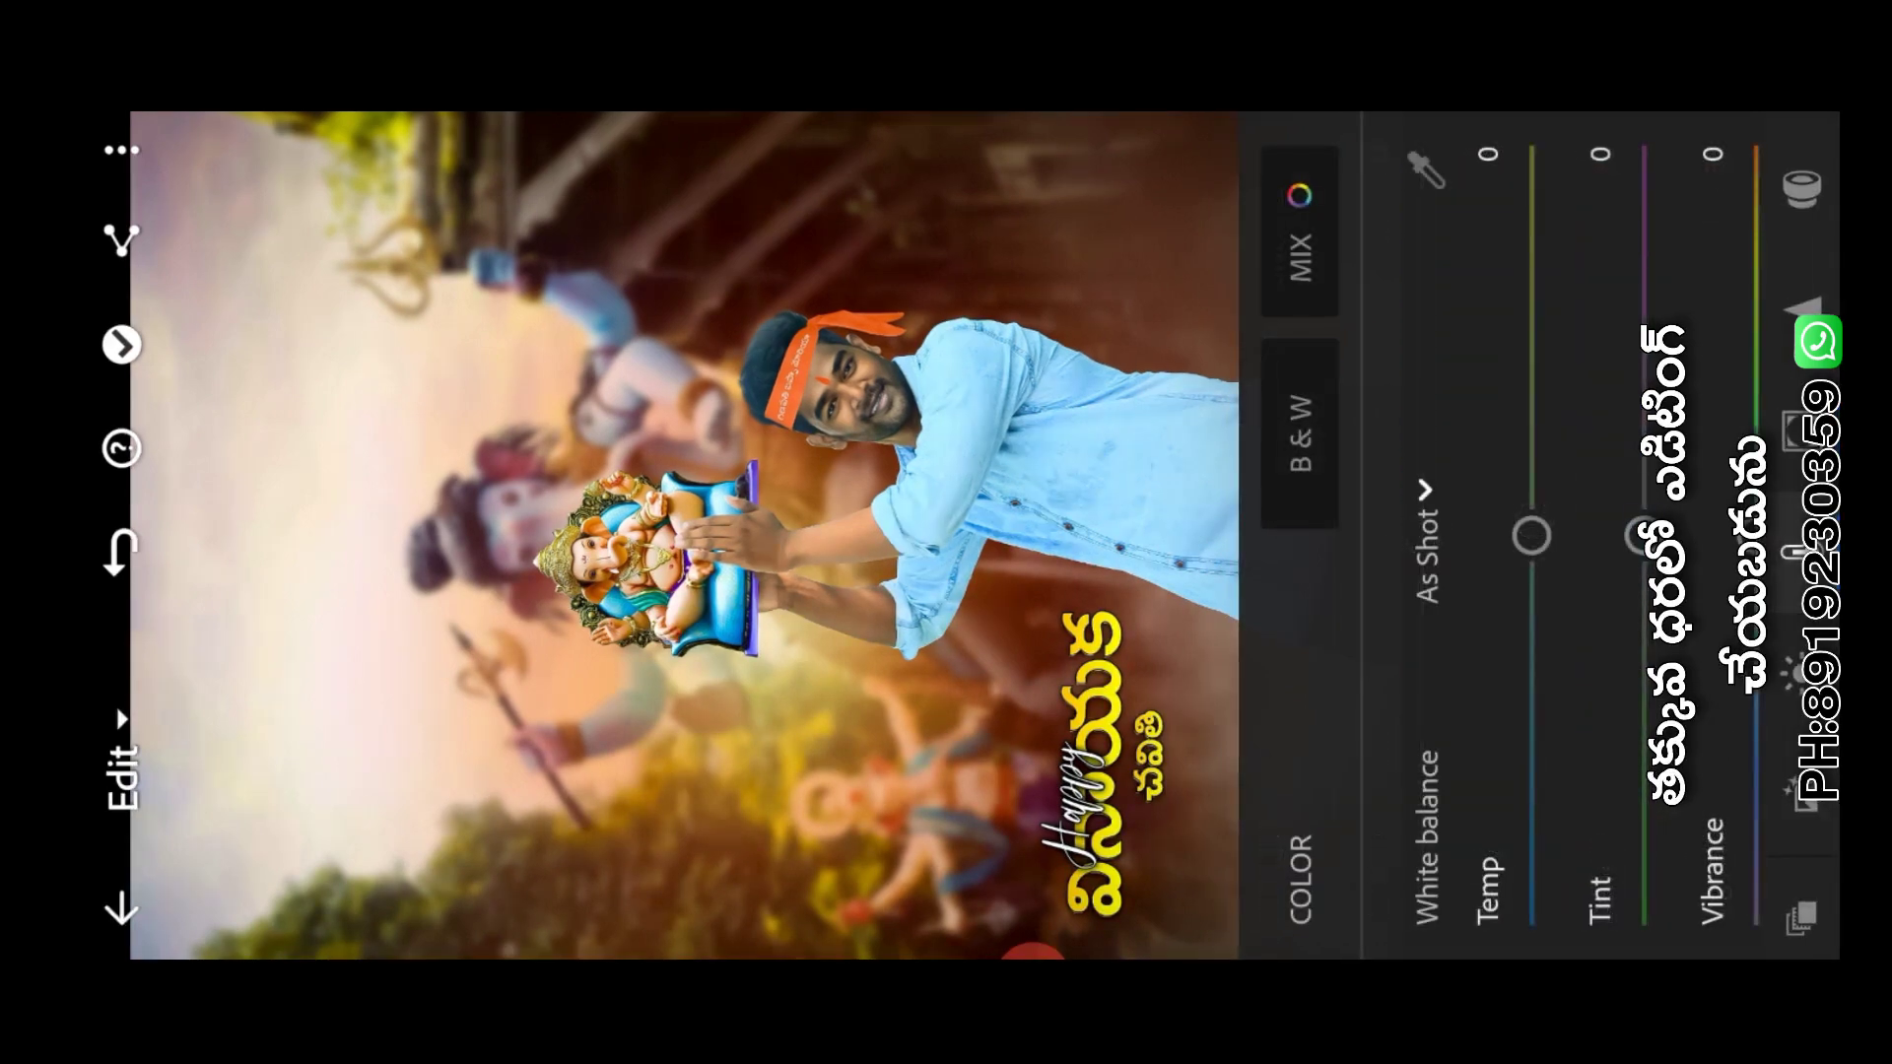
scroll(1538, 533, "down", 2)
left_click_drag(1548, 536, 1554, 500)
scroll(1537, 532, "down", 2)
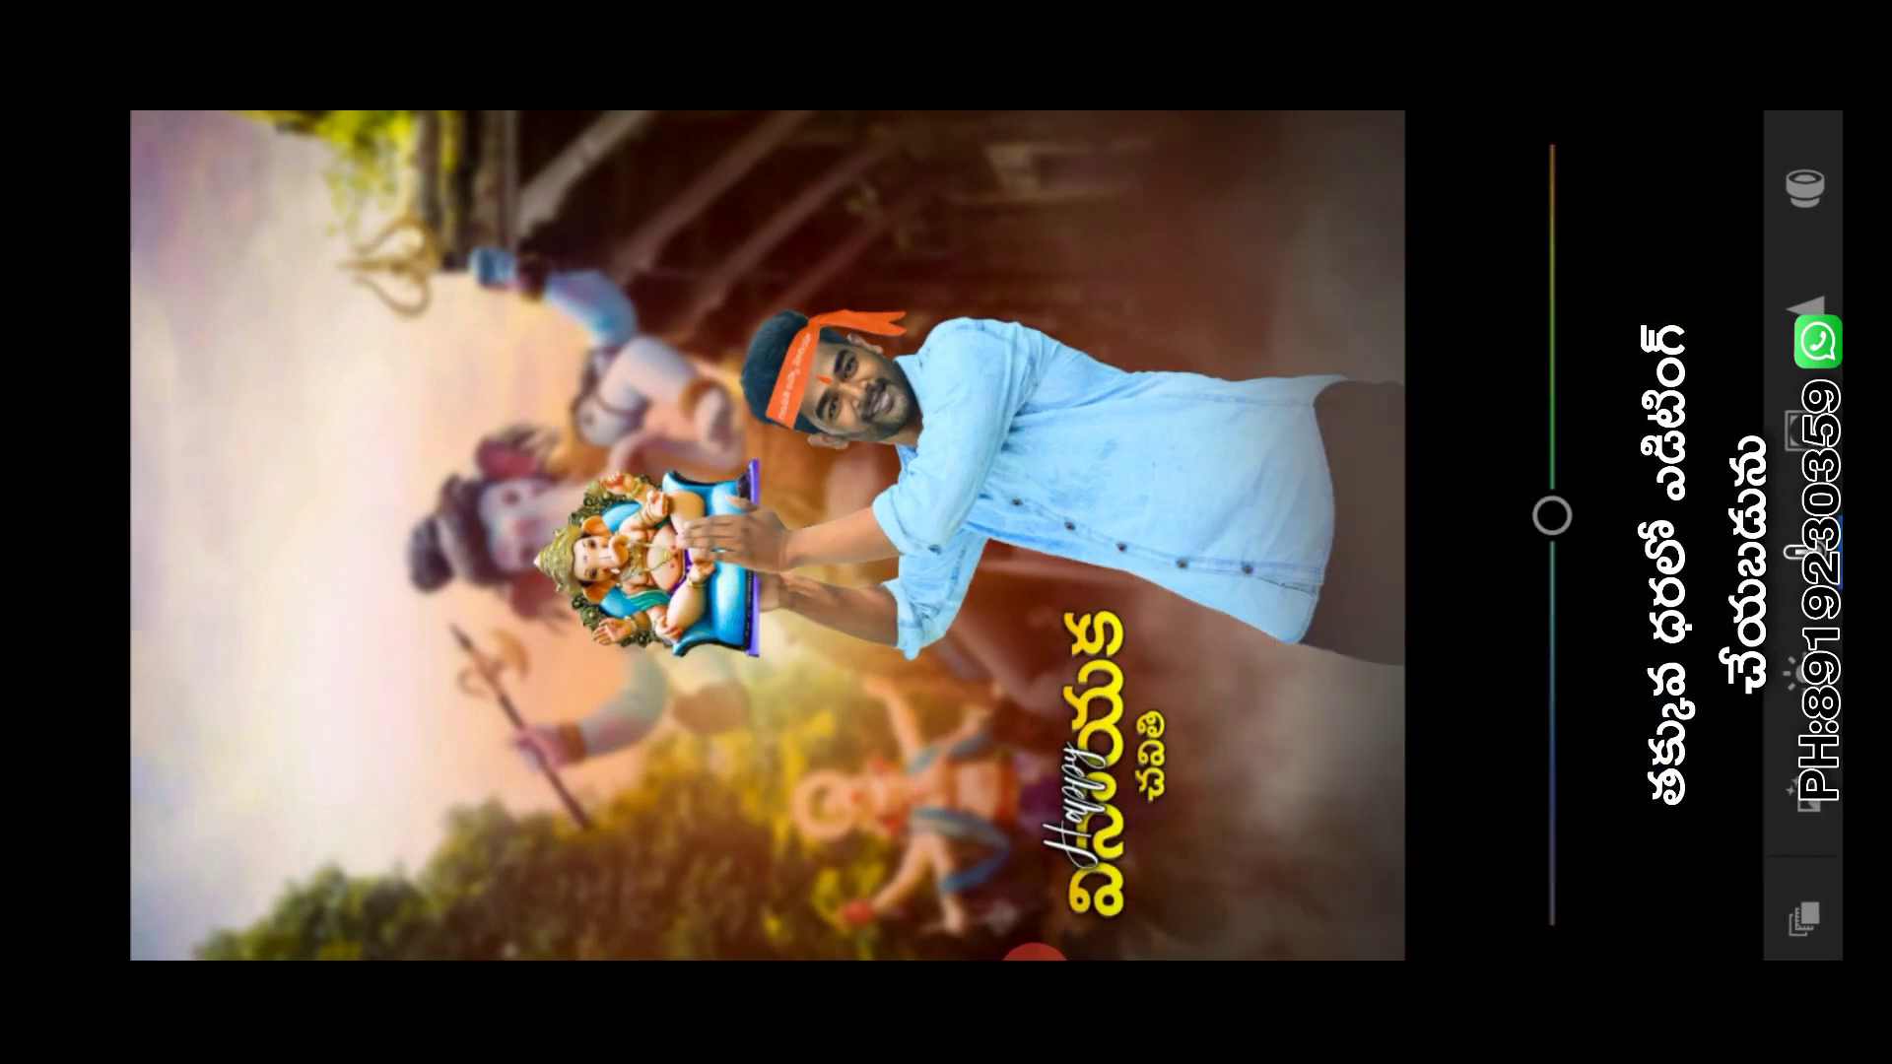
left_click_drag(1665, 535, 1664, 570)
scroll(1537, 533, "up", 3)
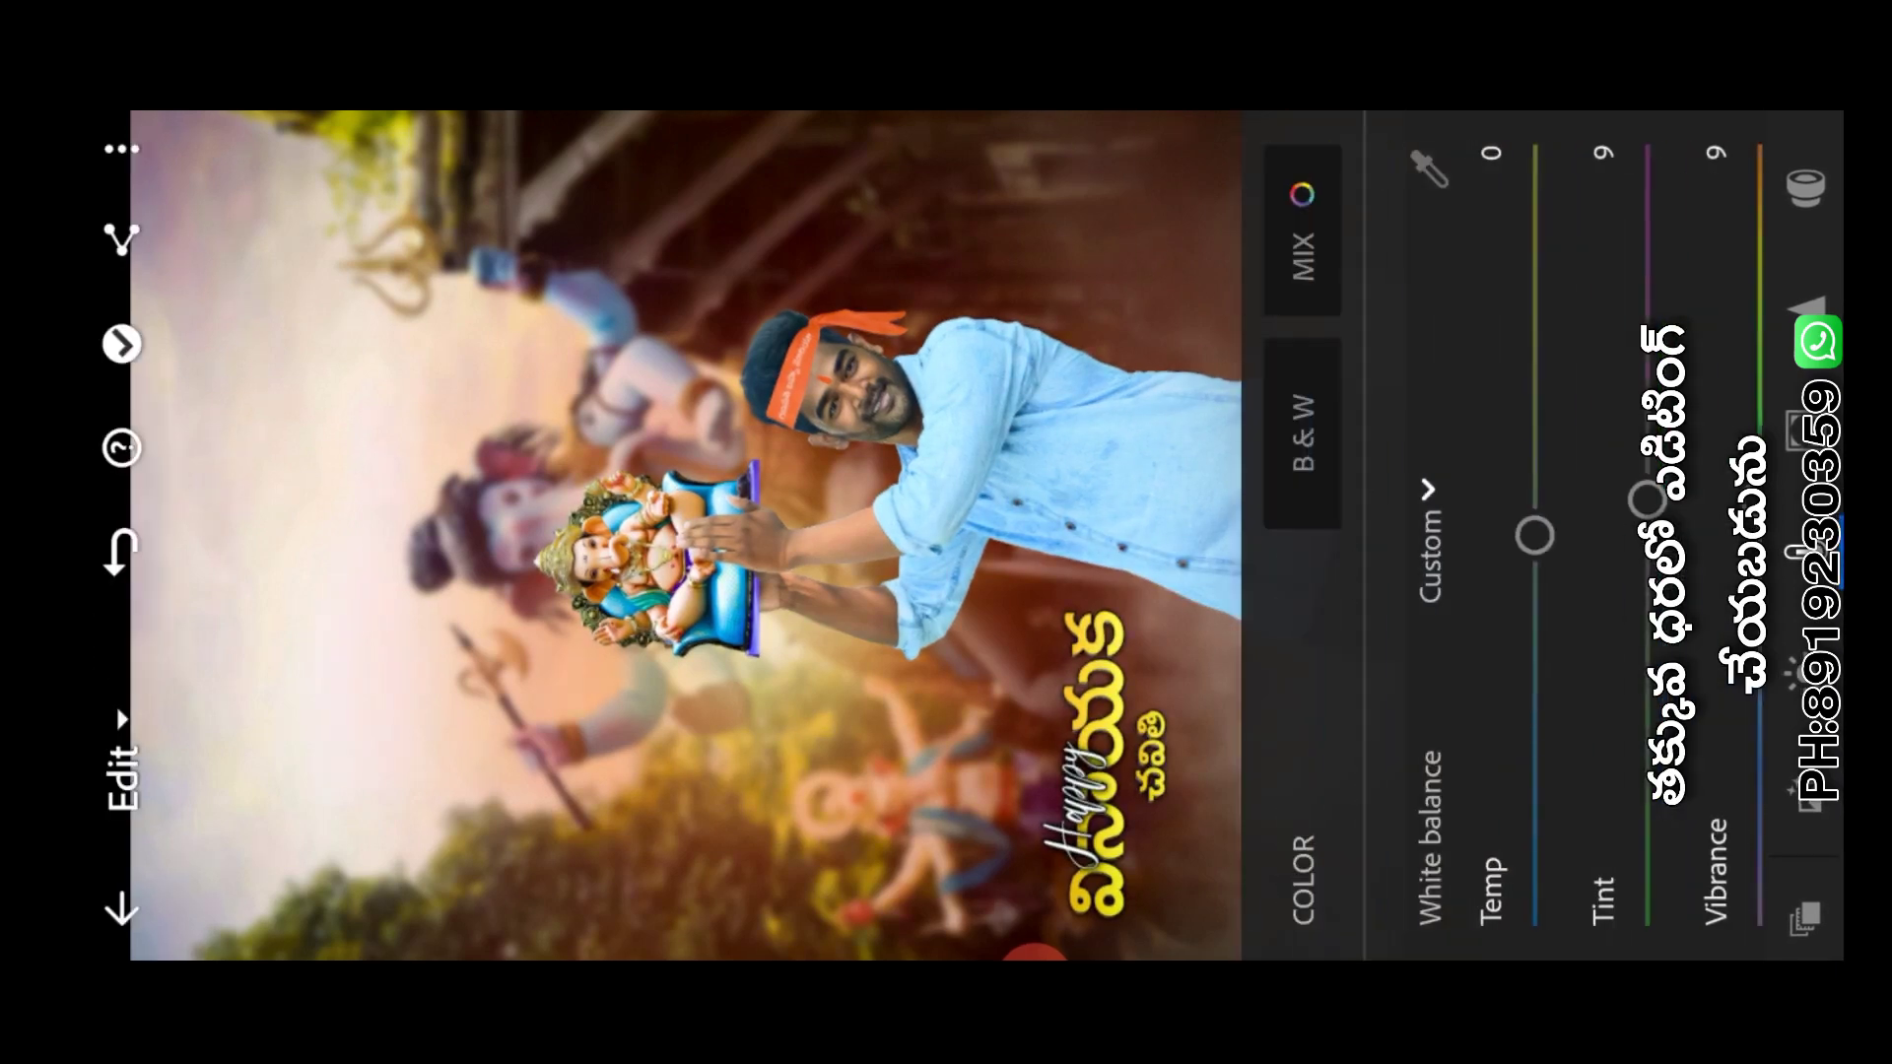
left_click(1301, 254)
left_click(1404, 388)
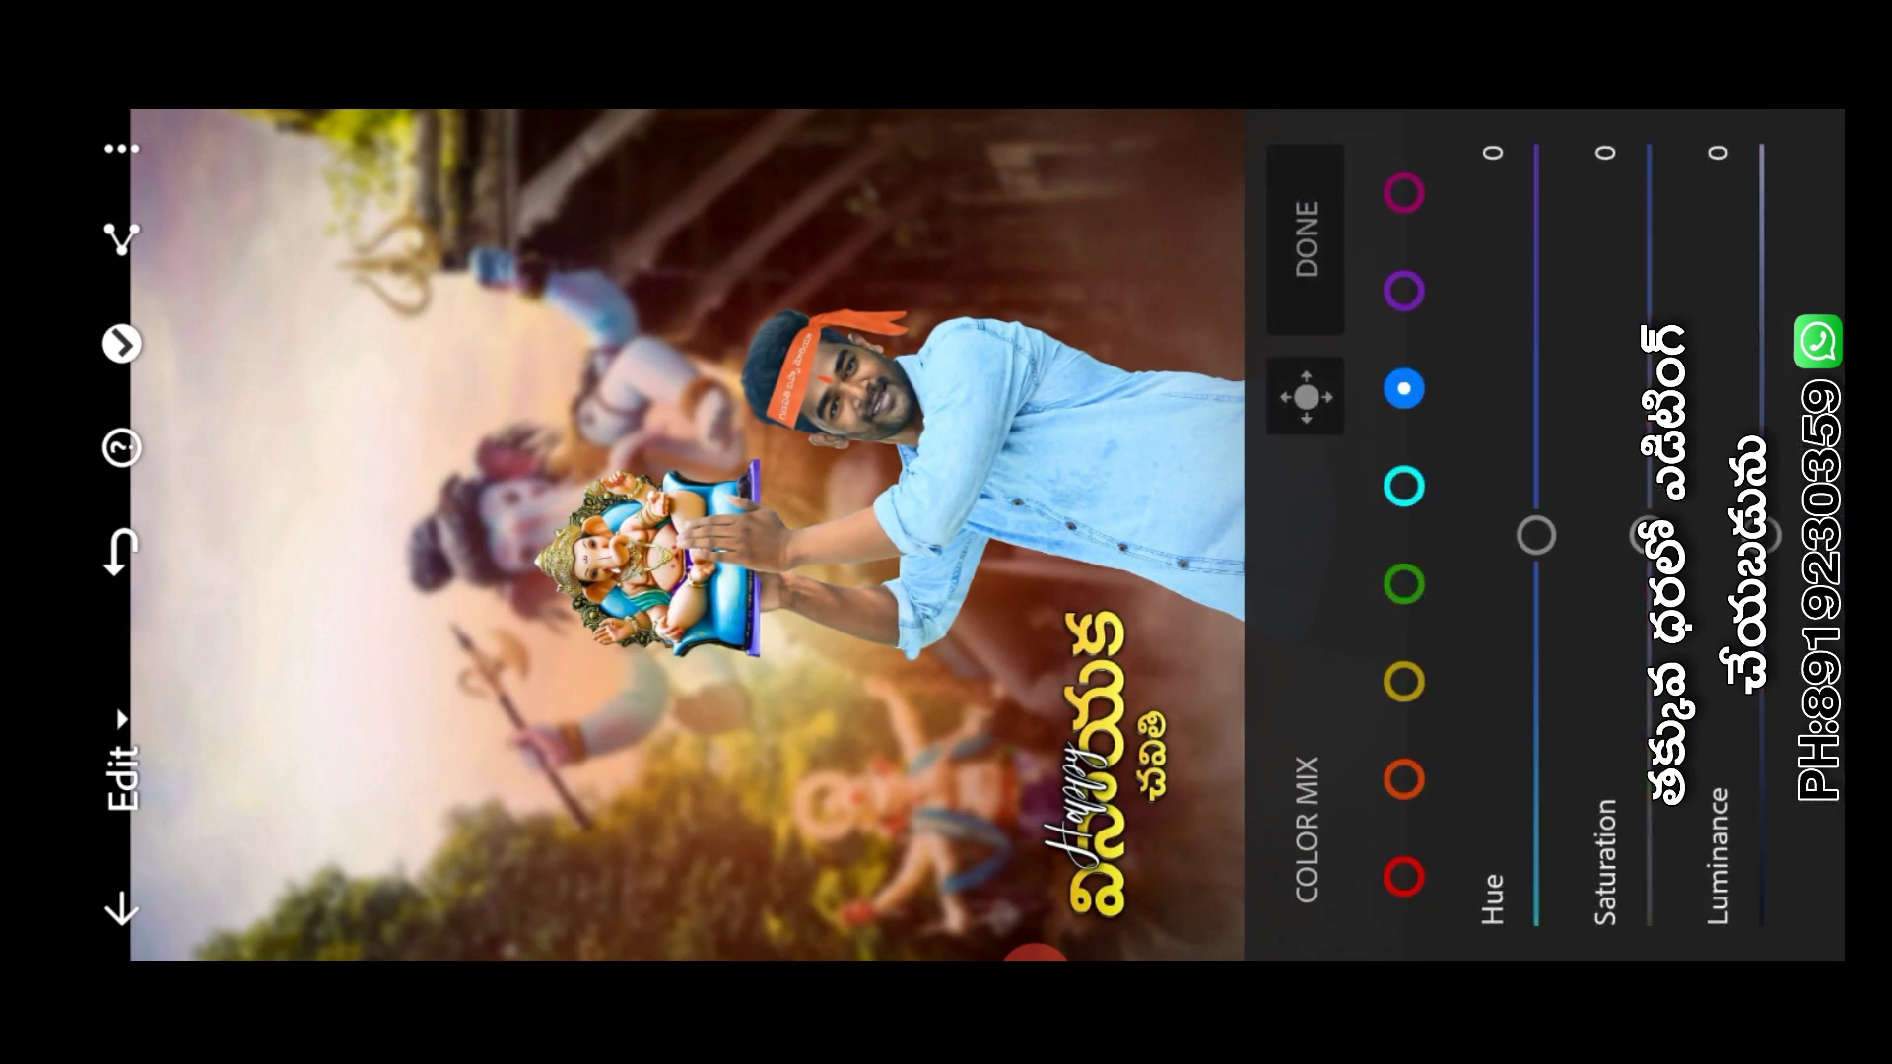
Boost blue and yellow saturation, and raise orange saturation and luminance
mouse_move(1648, 536)
left_mouse_down()
mouse_move(1650, 306)
mouse_move(1648, 351)
left_mouse_up()
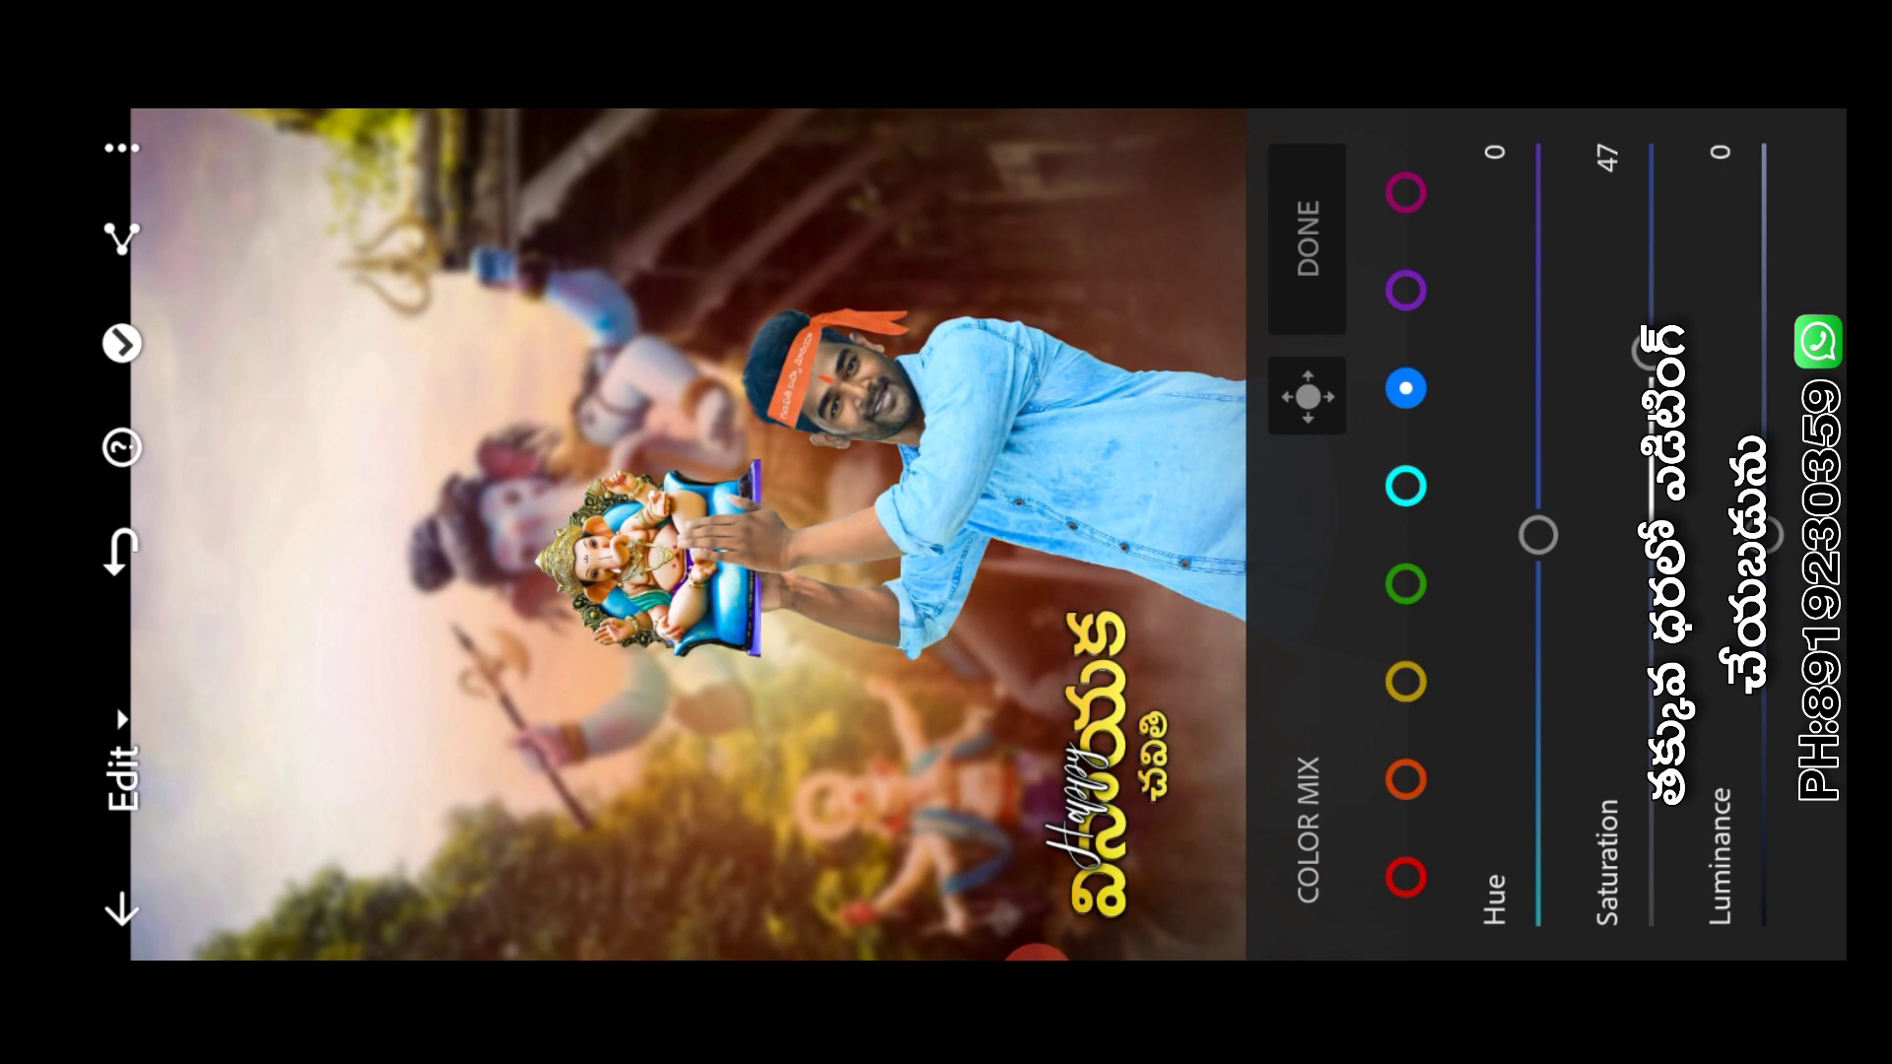
left_click(1405, 681)
left_click_drag(1649, 535, 1648, 399)
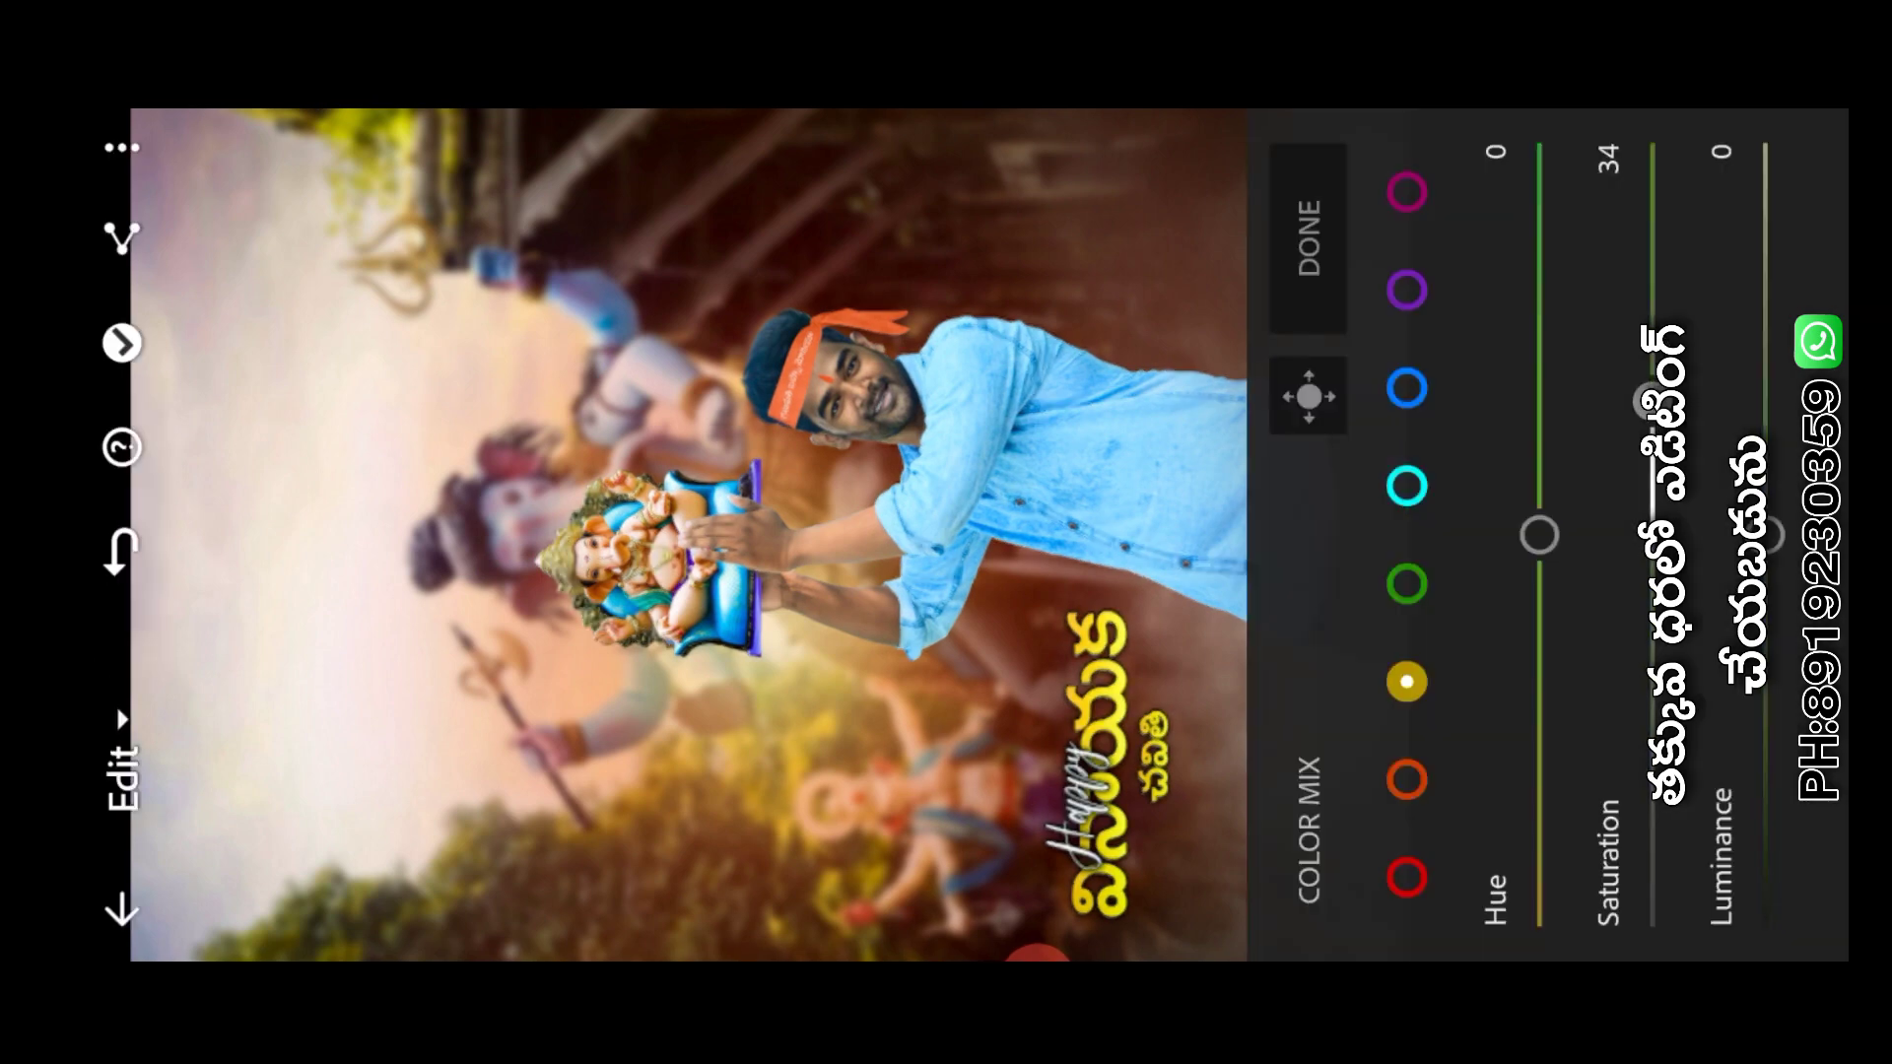
left_click(1407, 779)
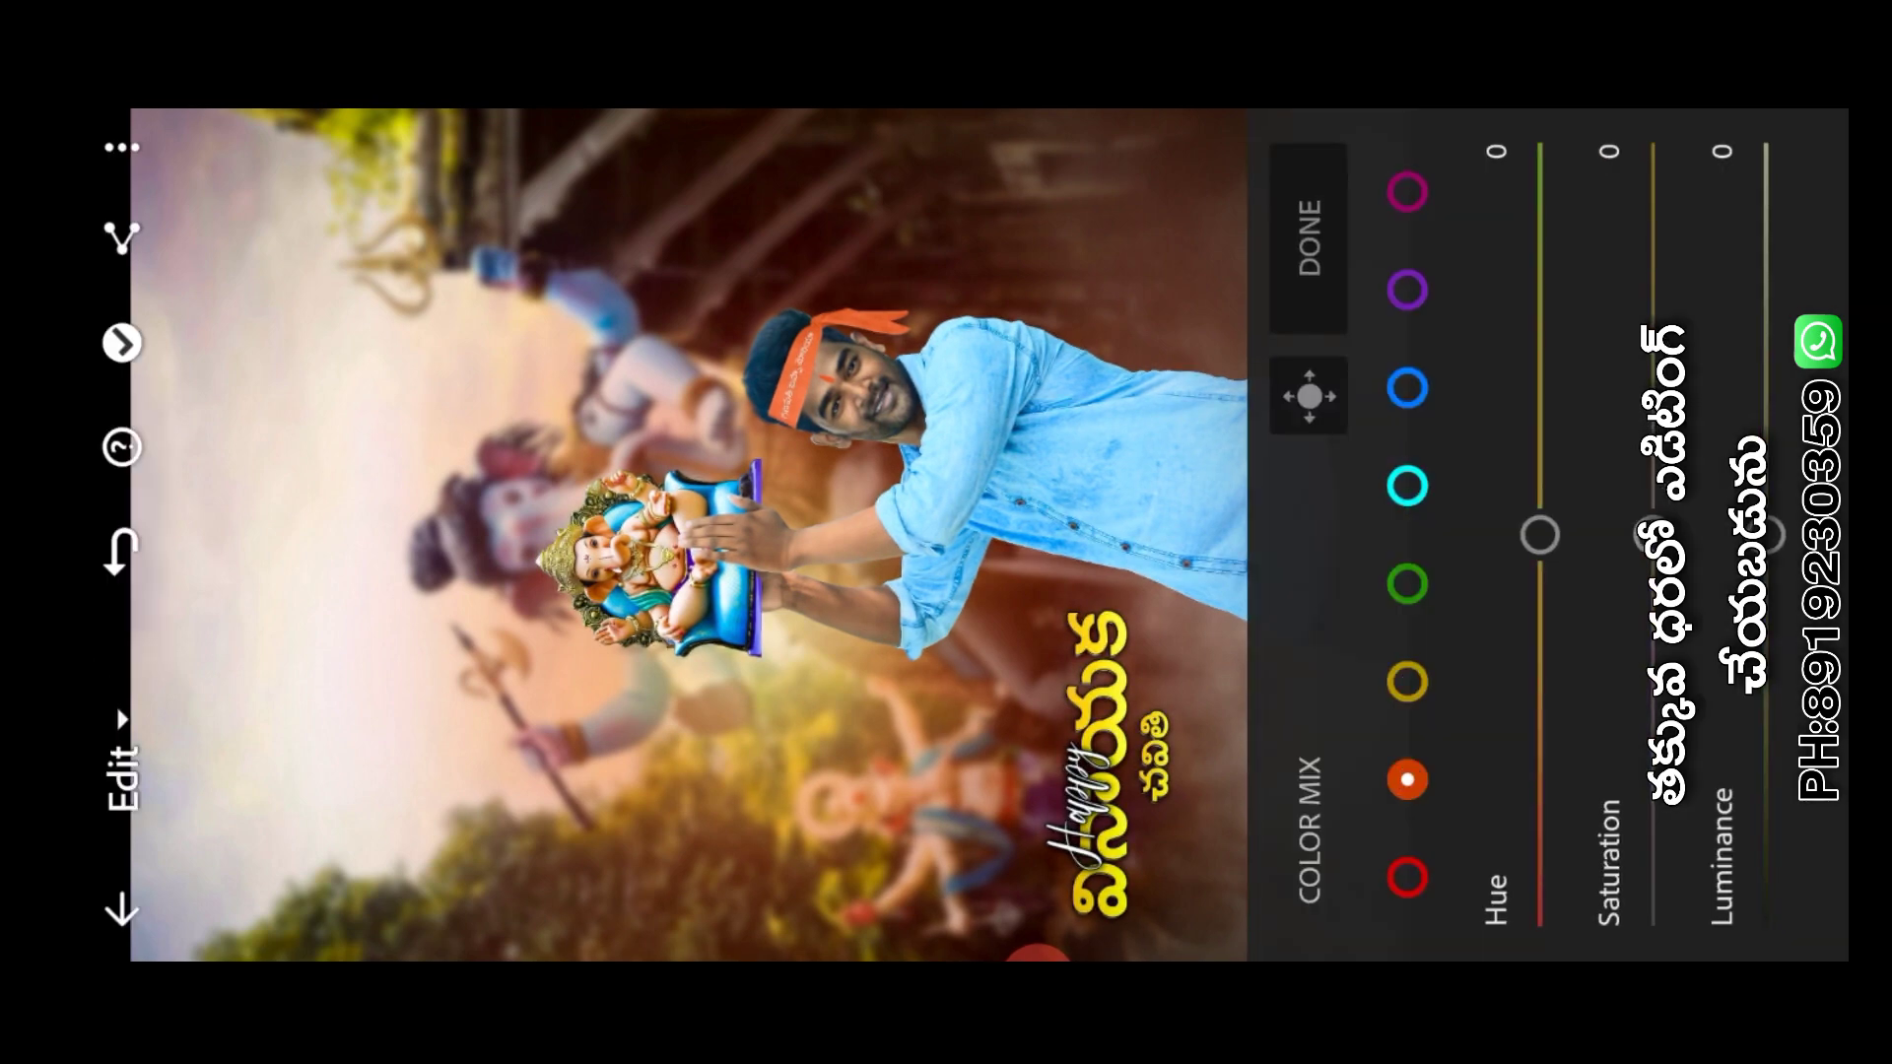
left_click_drag(1765, 535, 1765, 464)
left_click_drag(1652, 535, 1652, 460)
left_click_drag(1767, 464, 1769, 374)
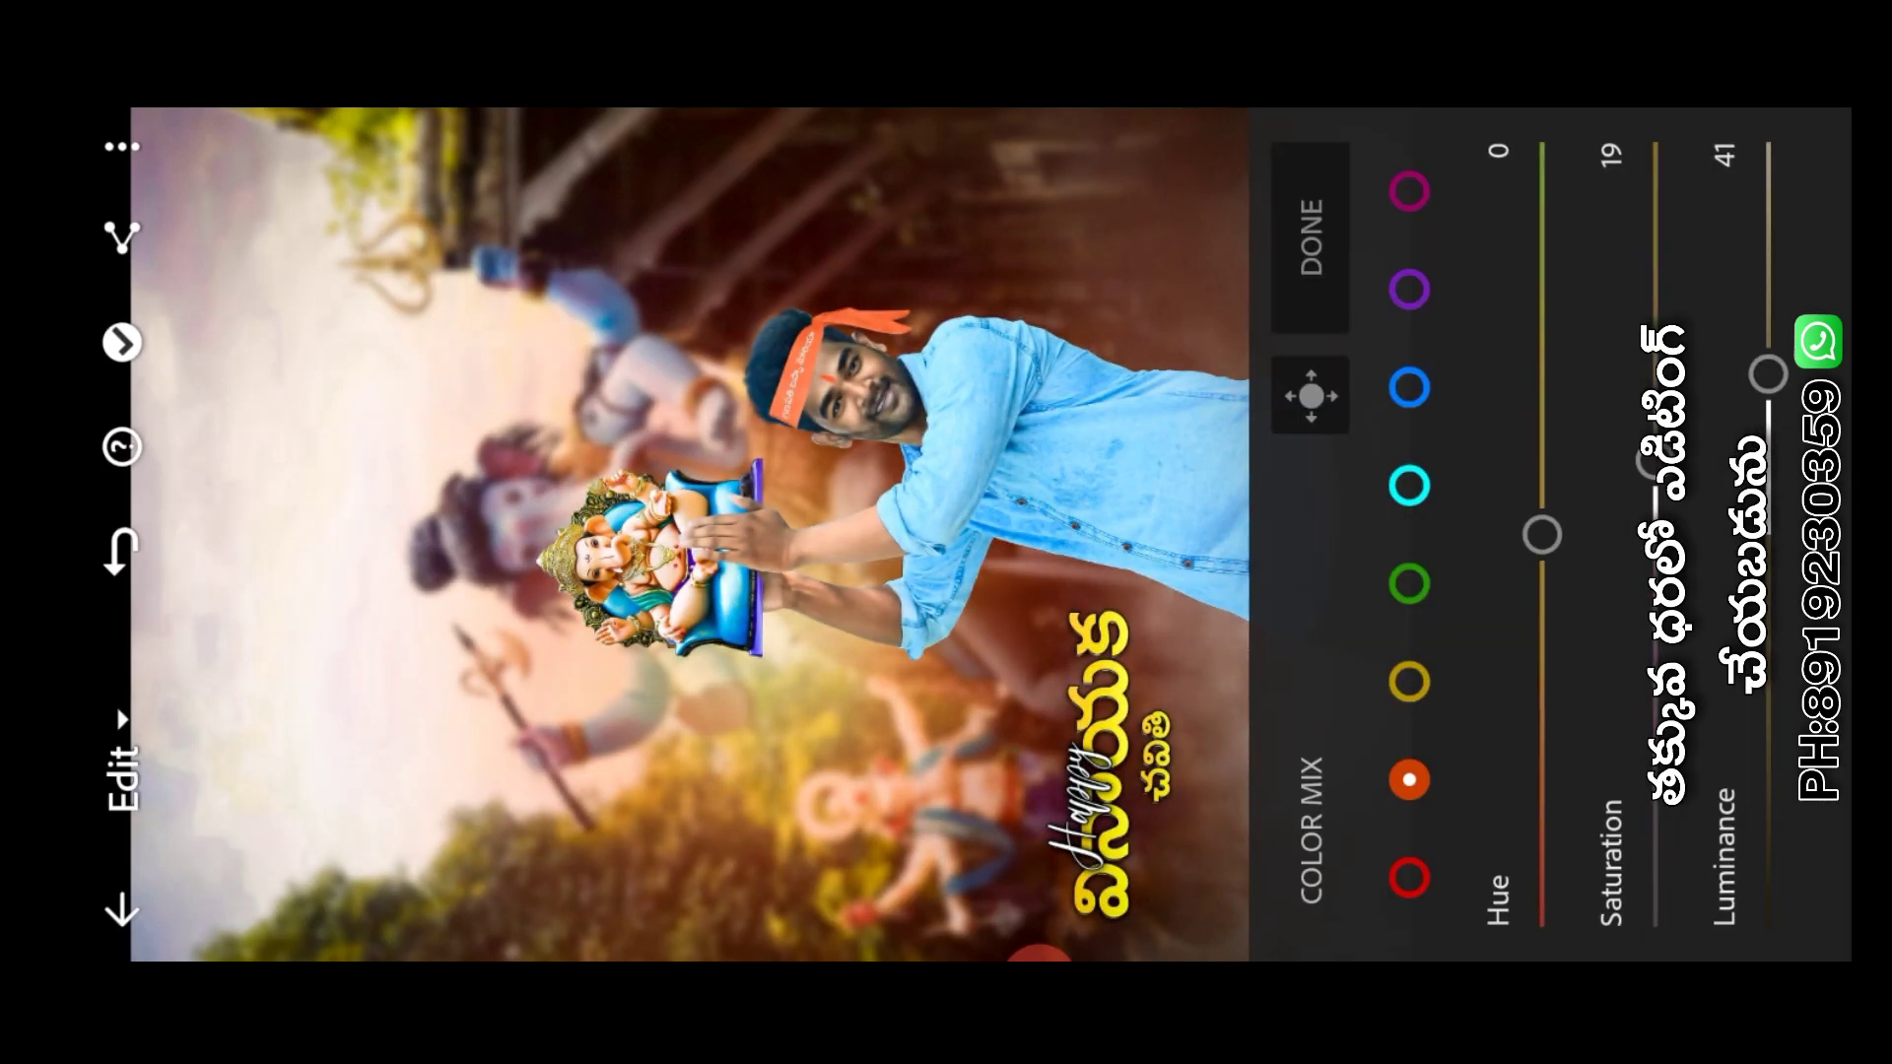
Set red saturation 20 and luminance 19, and purples to saturation -41, hue -11, slightly brighter
left_click(1410, 681)
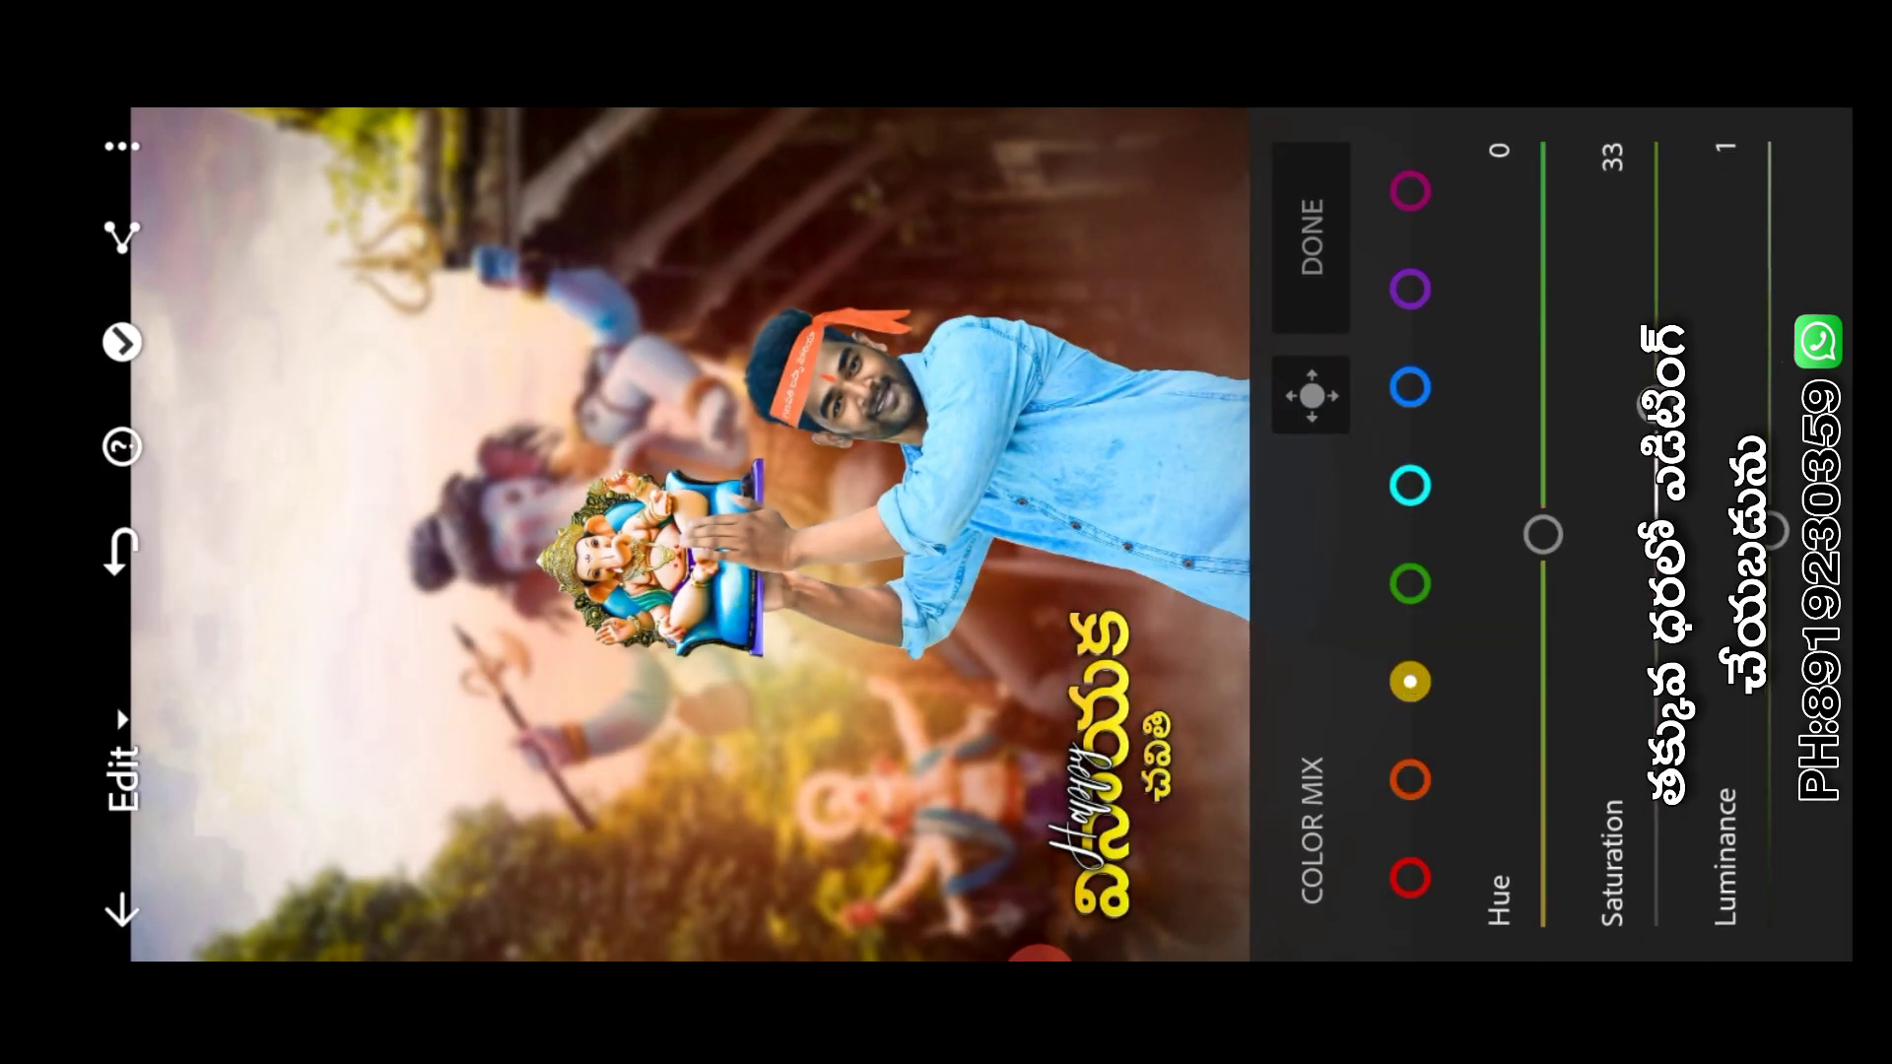
left_click(1410, 877)
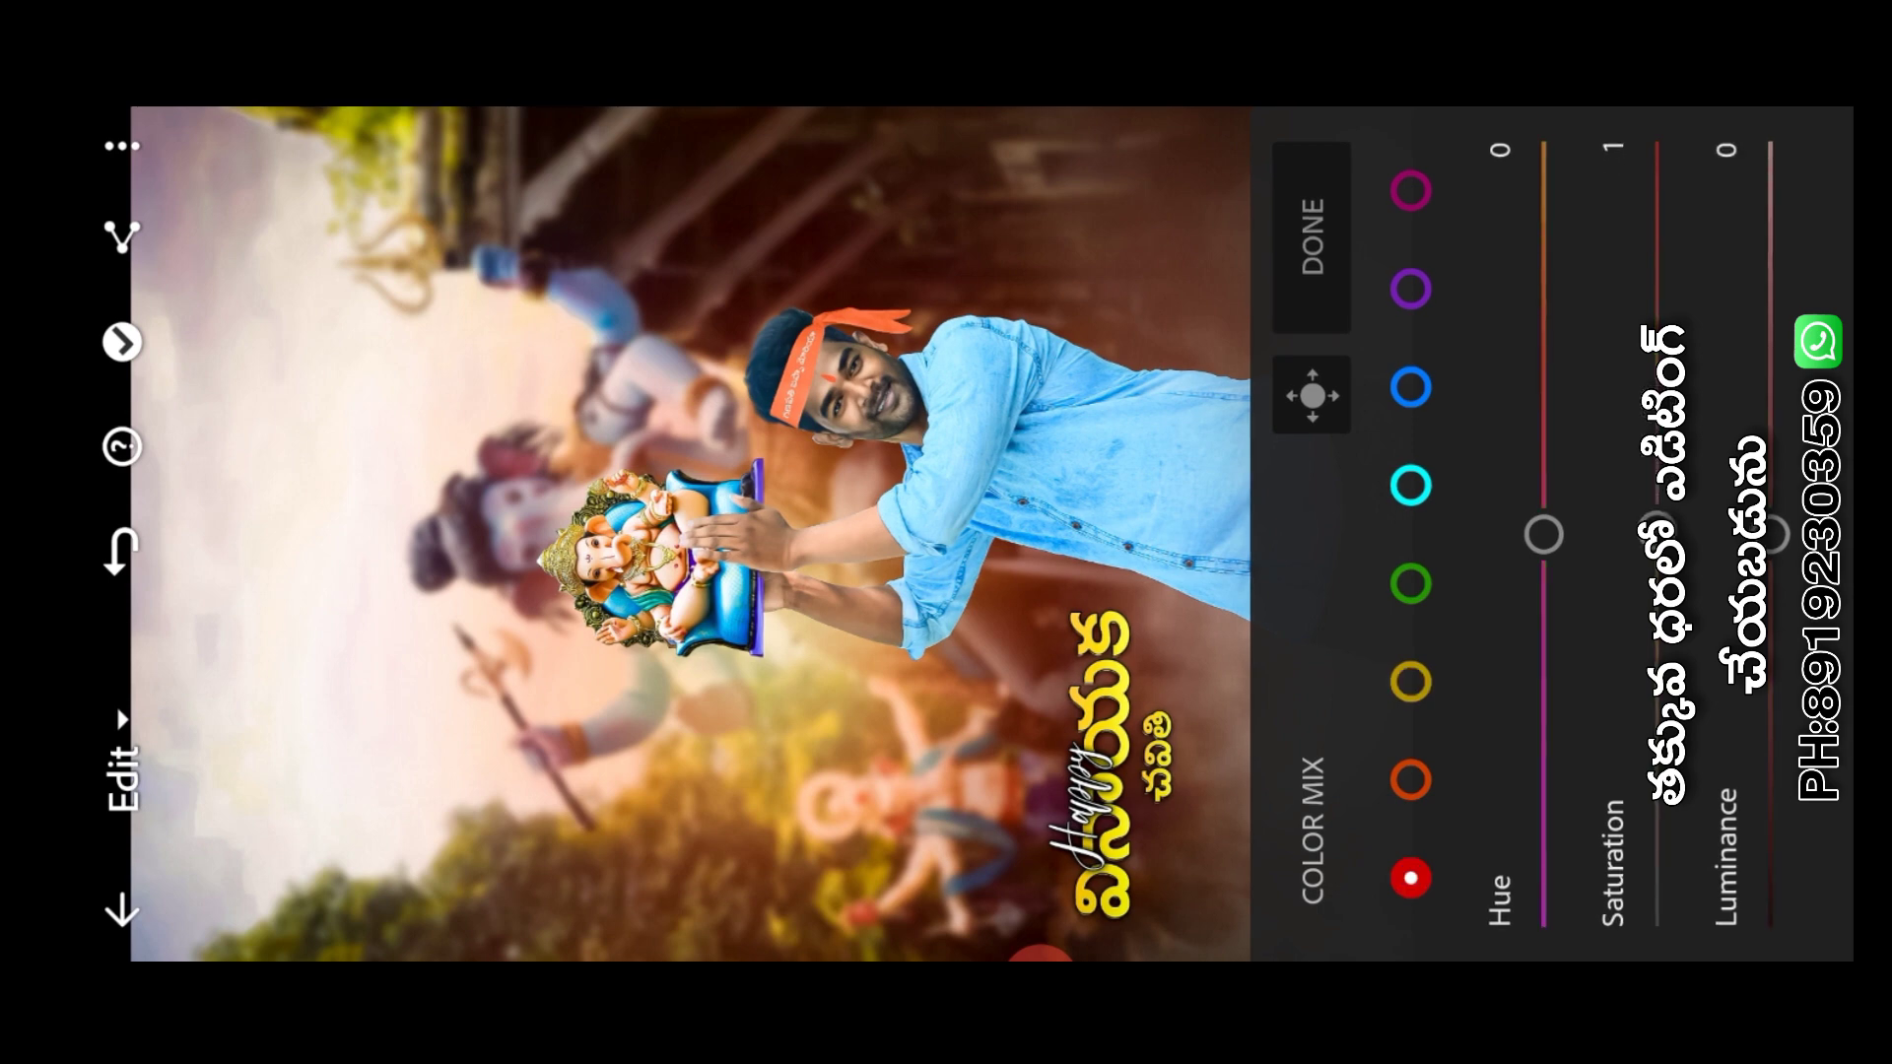
left_click_drag(1656, 528, 1656, 458)
left_click_drag(1772, 533, 1774, 459)
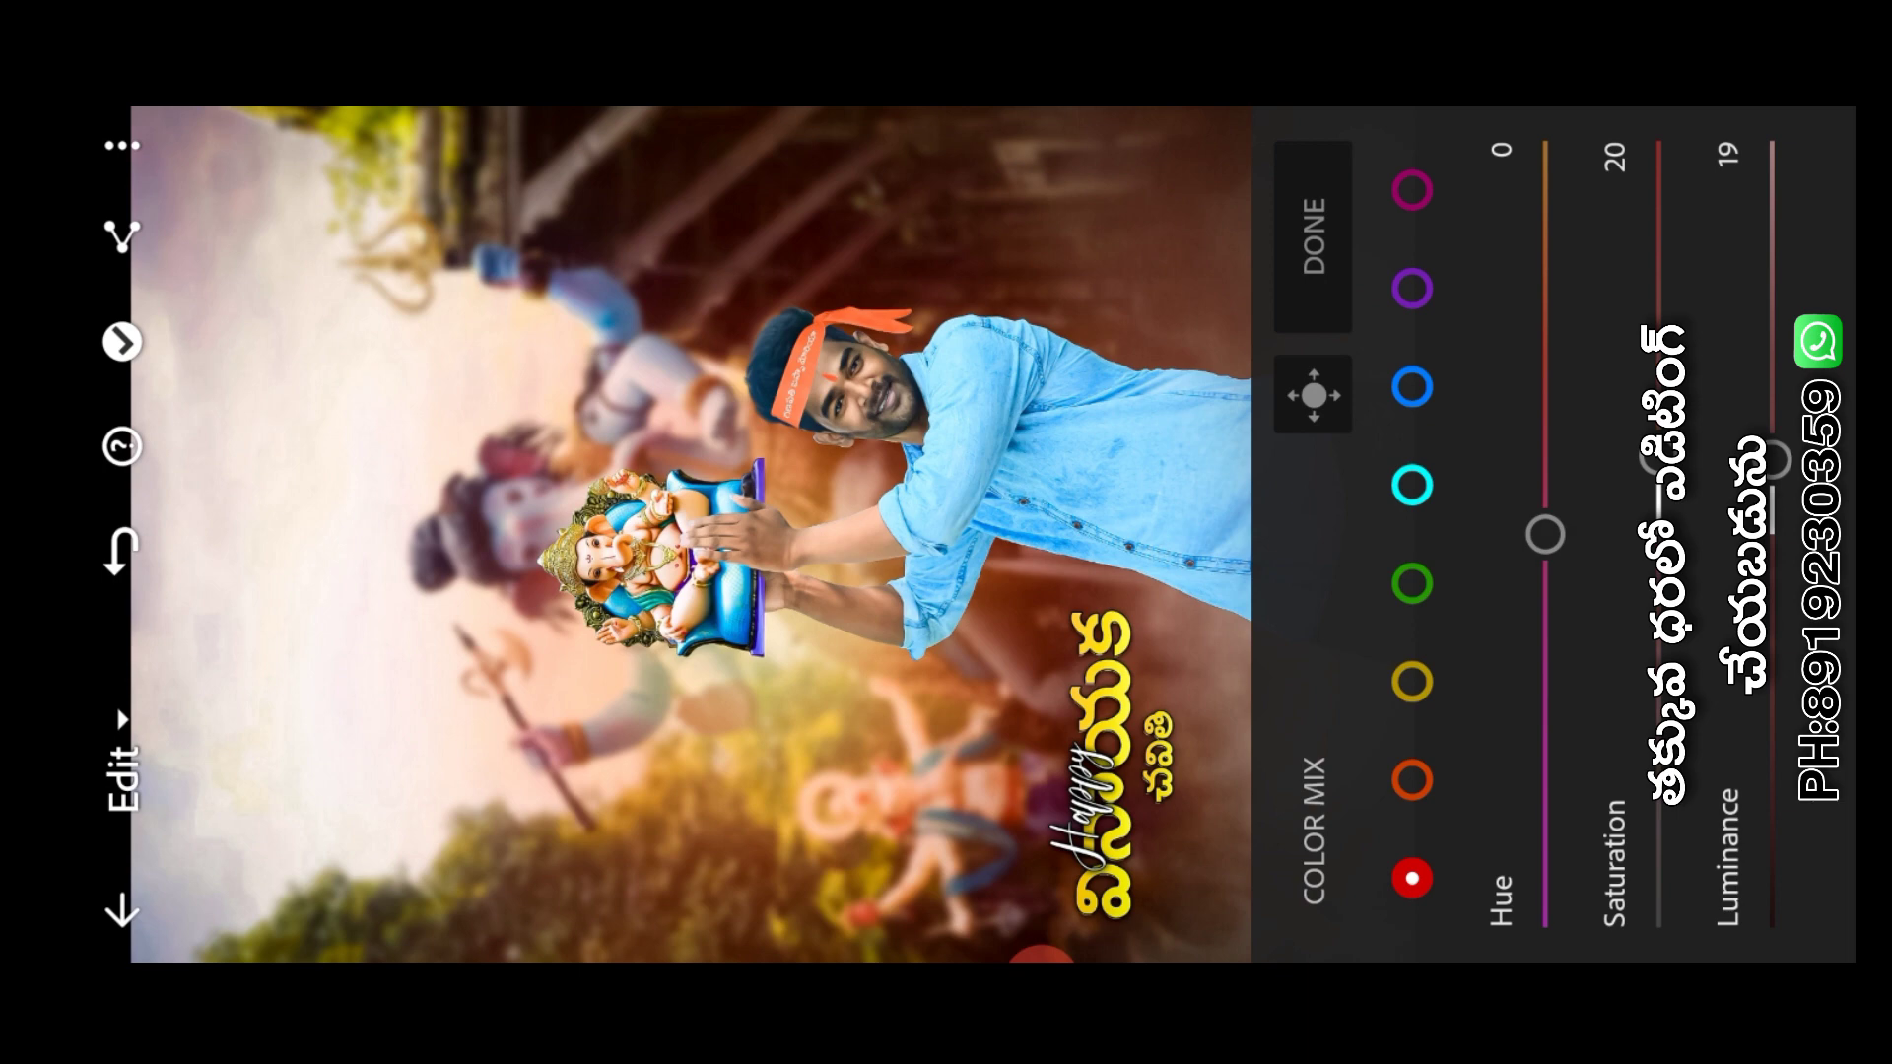
left_click(1413, 288)
left_click_drag(1659, 532, 1659, 696)
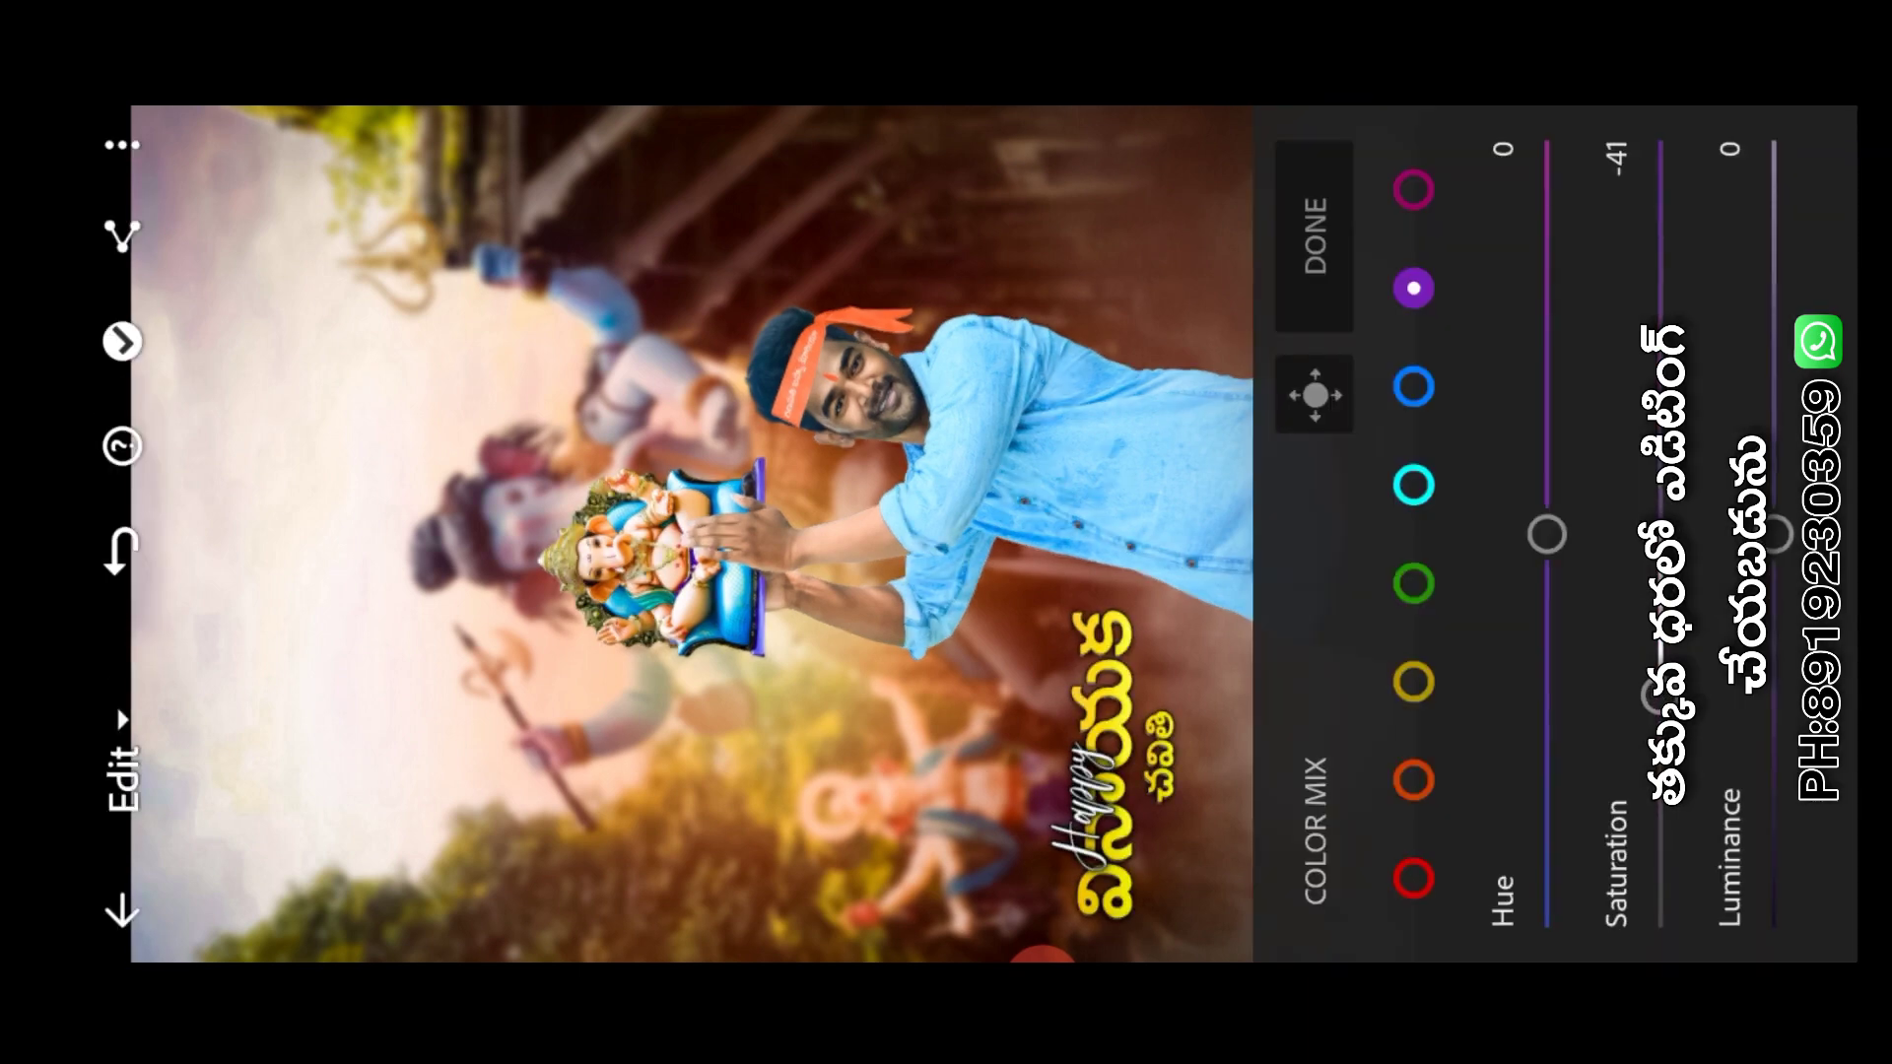
left_click_drag(1548, 533, 1548, 577)
left_click_drag(1774, 533, 1775, 508)
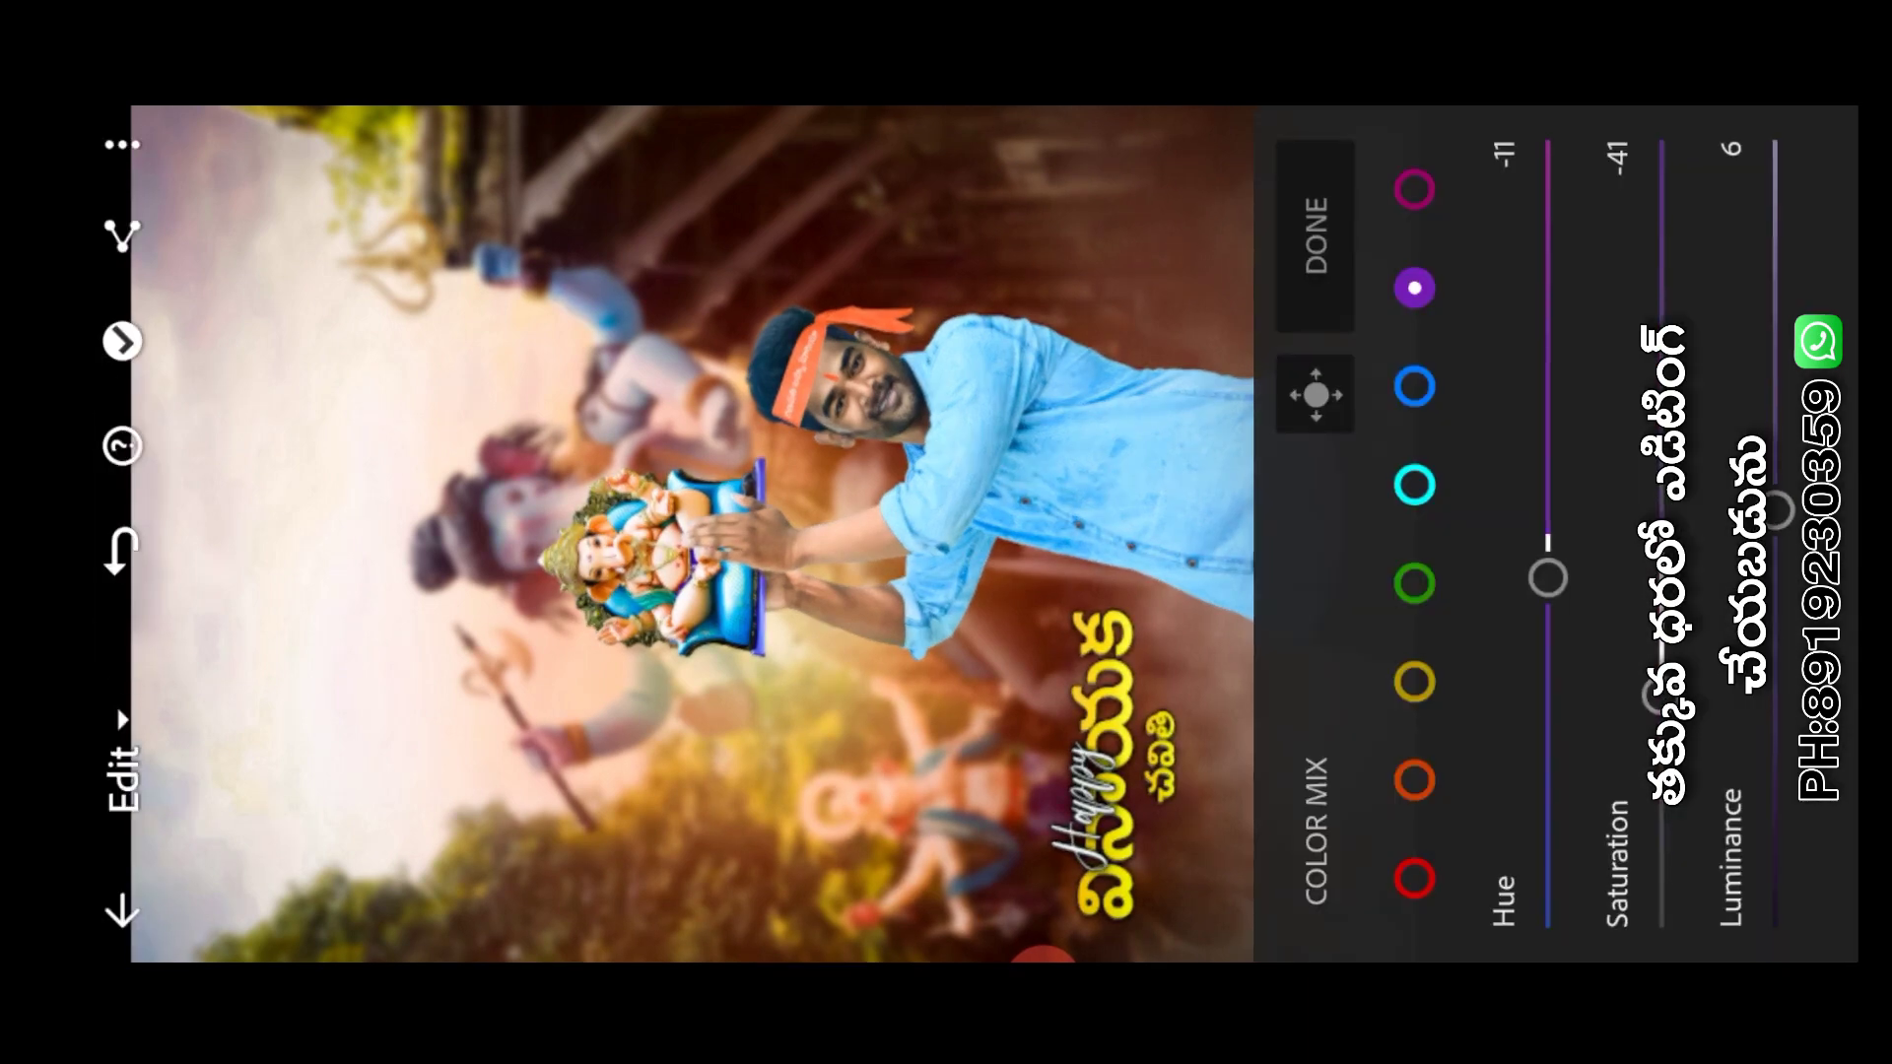
left_click(1315, 236)
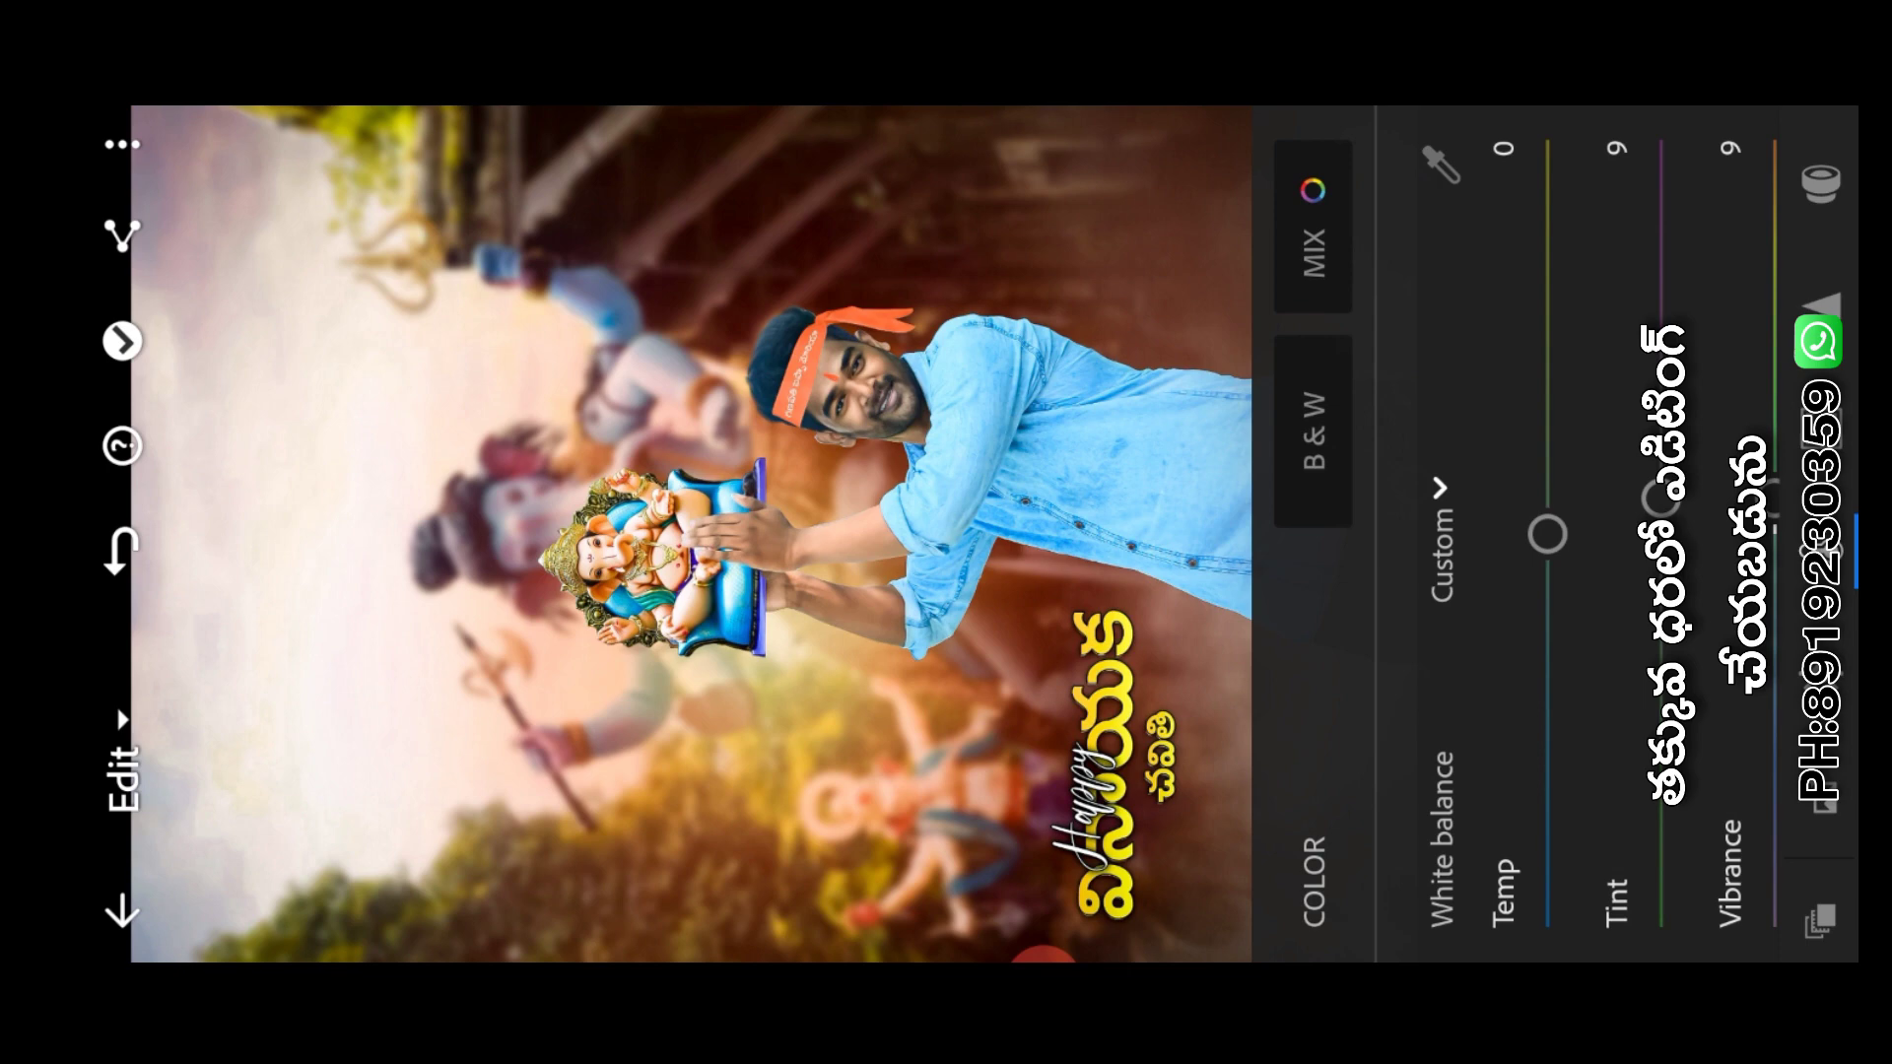
In the Light panel, lift Shadows from 6 to 14
scroll(1557, 532, "down", 2)
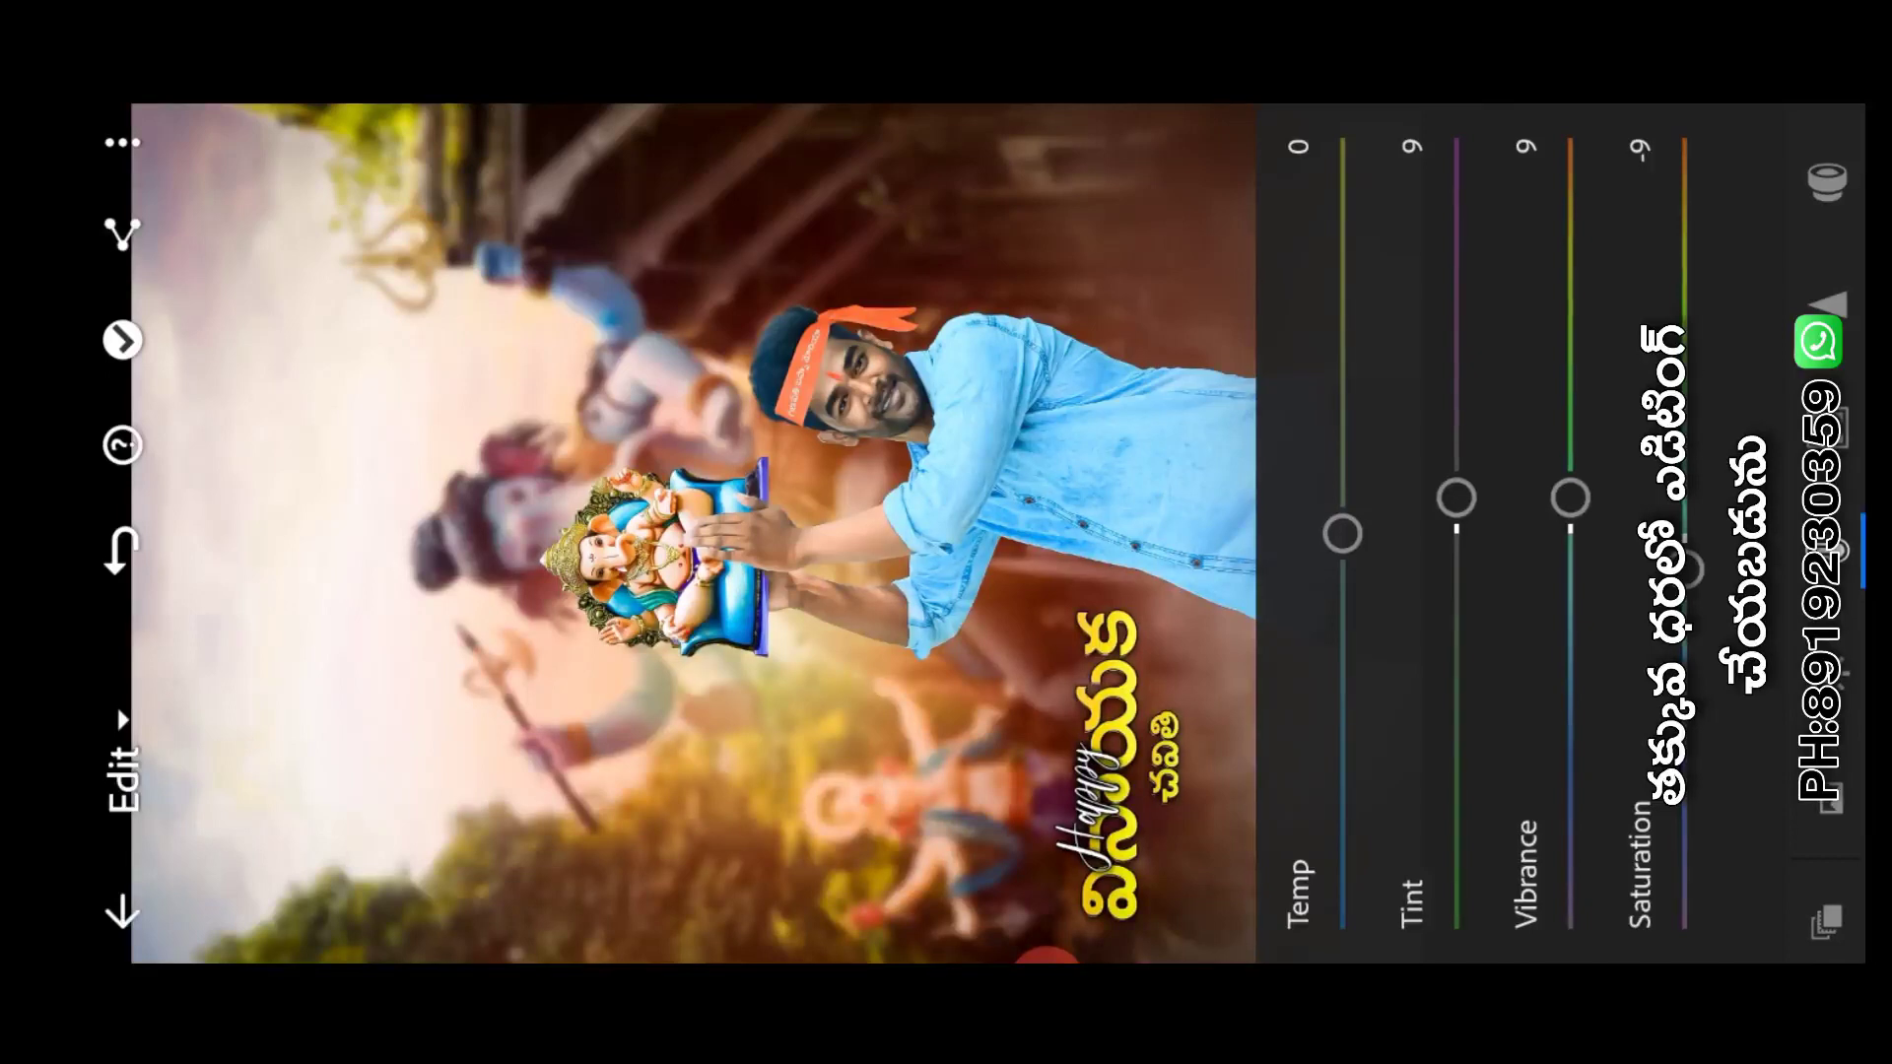
scroll(1557, 533, "up", 2)
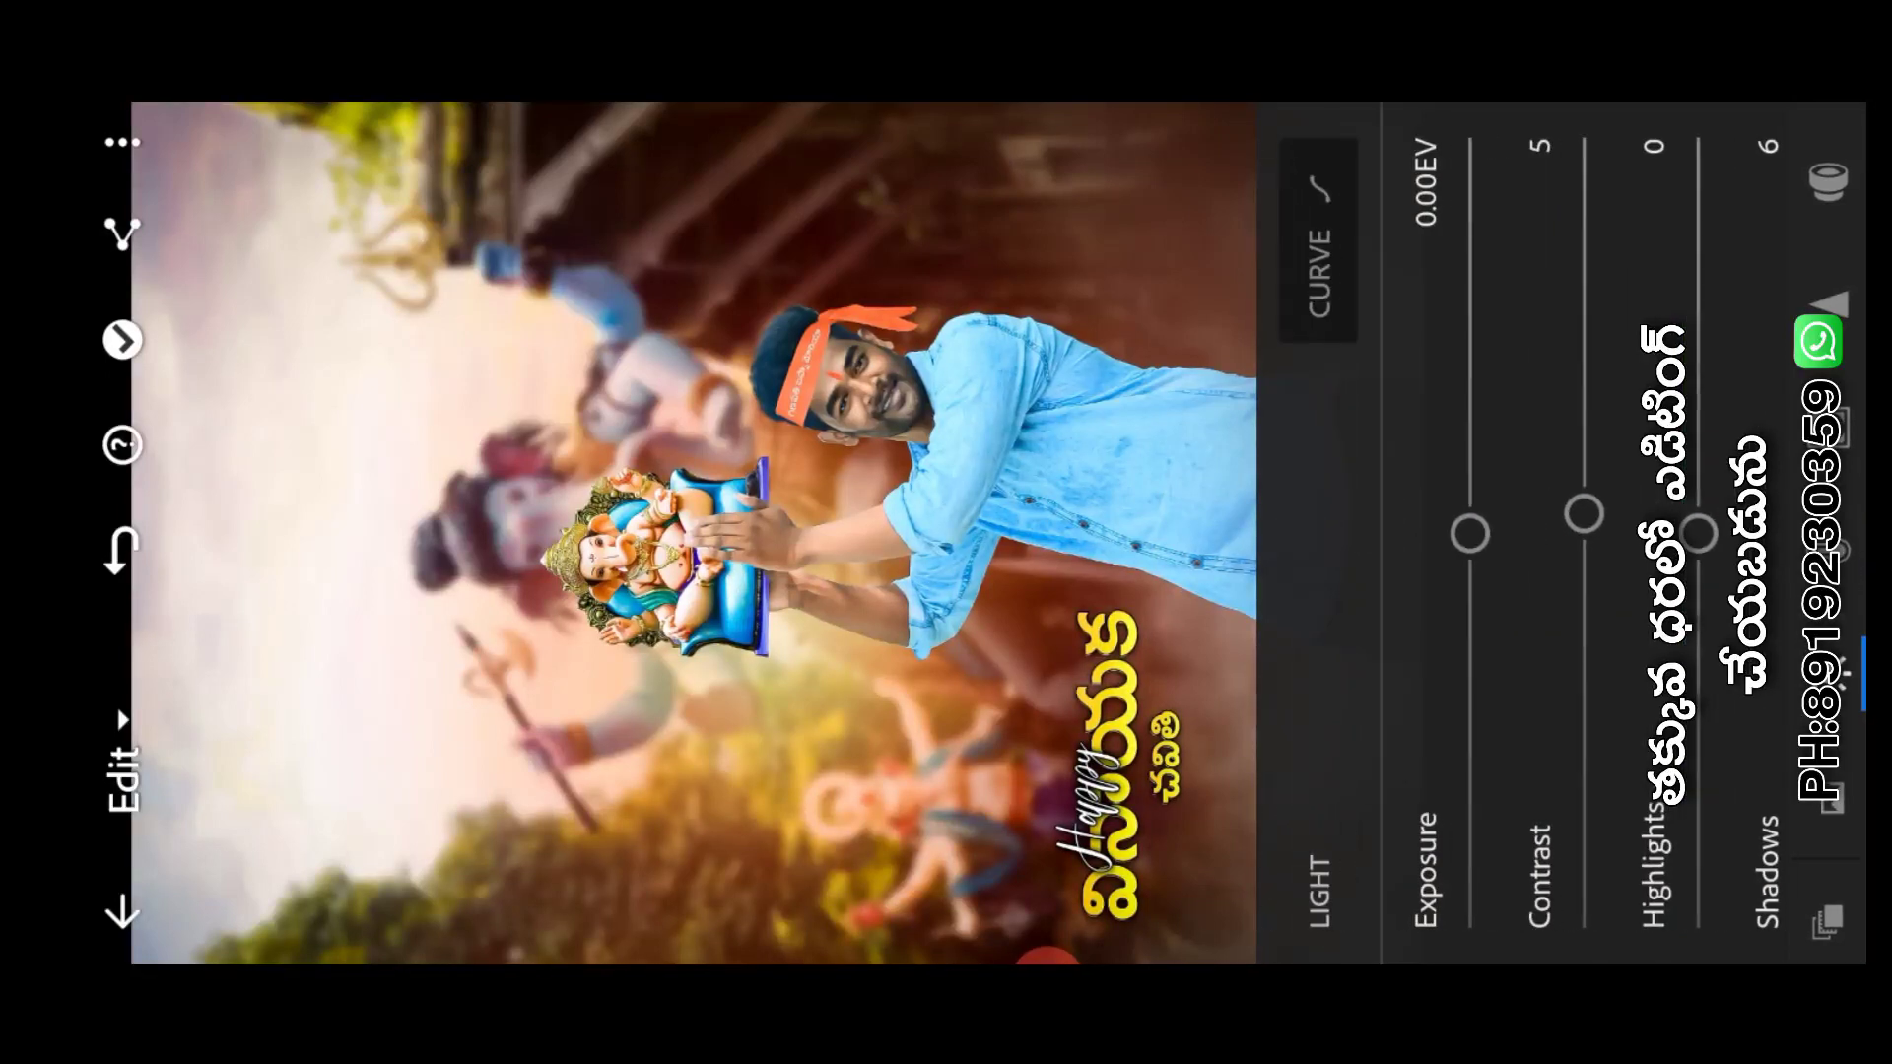
scroll(1558, 532, "down", 2)
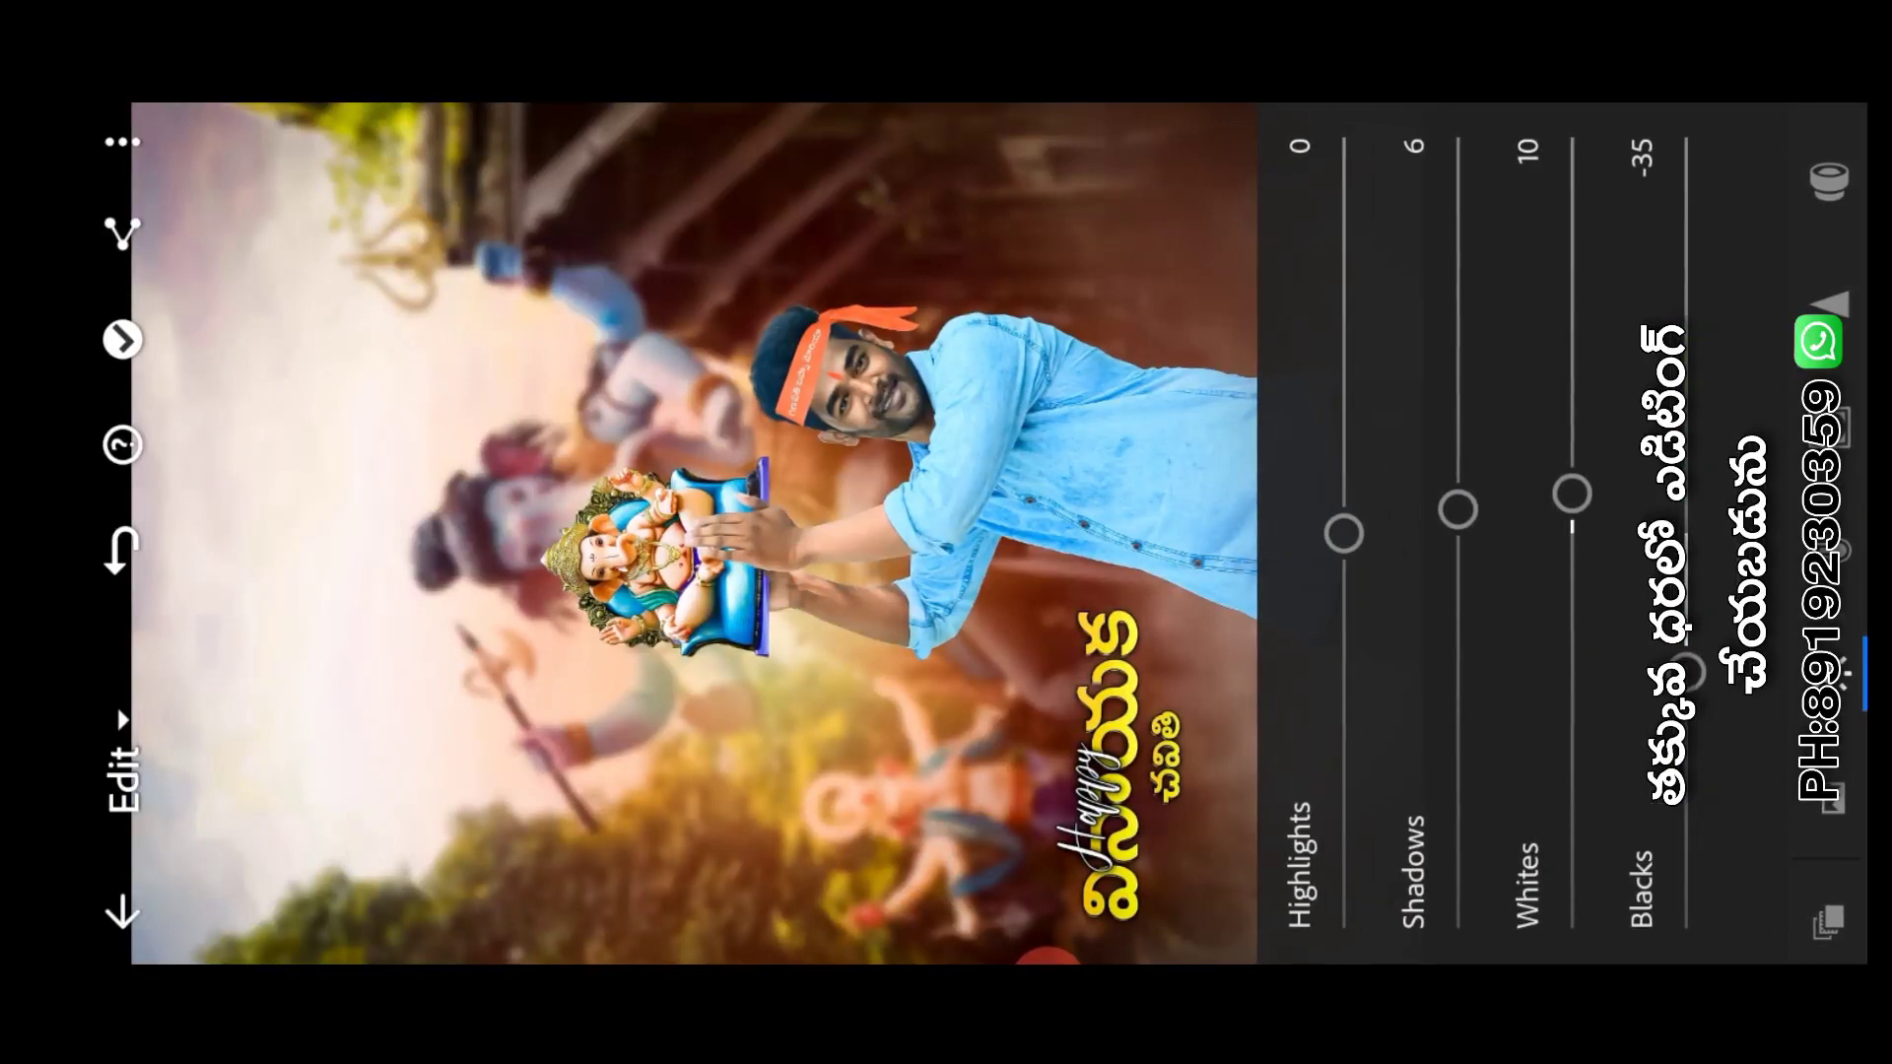
left_click_drag(1458, 509, 1459, 478)
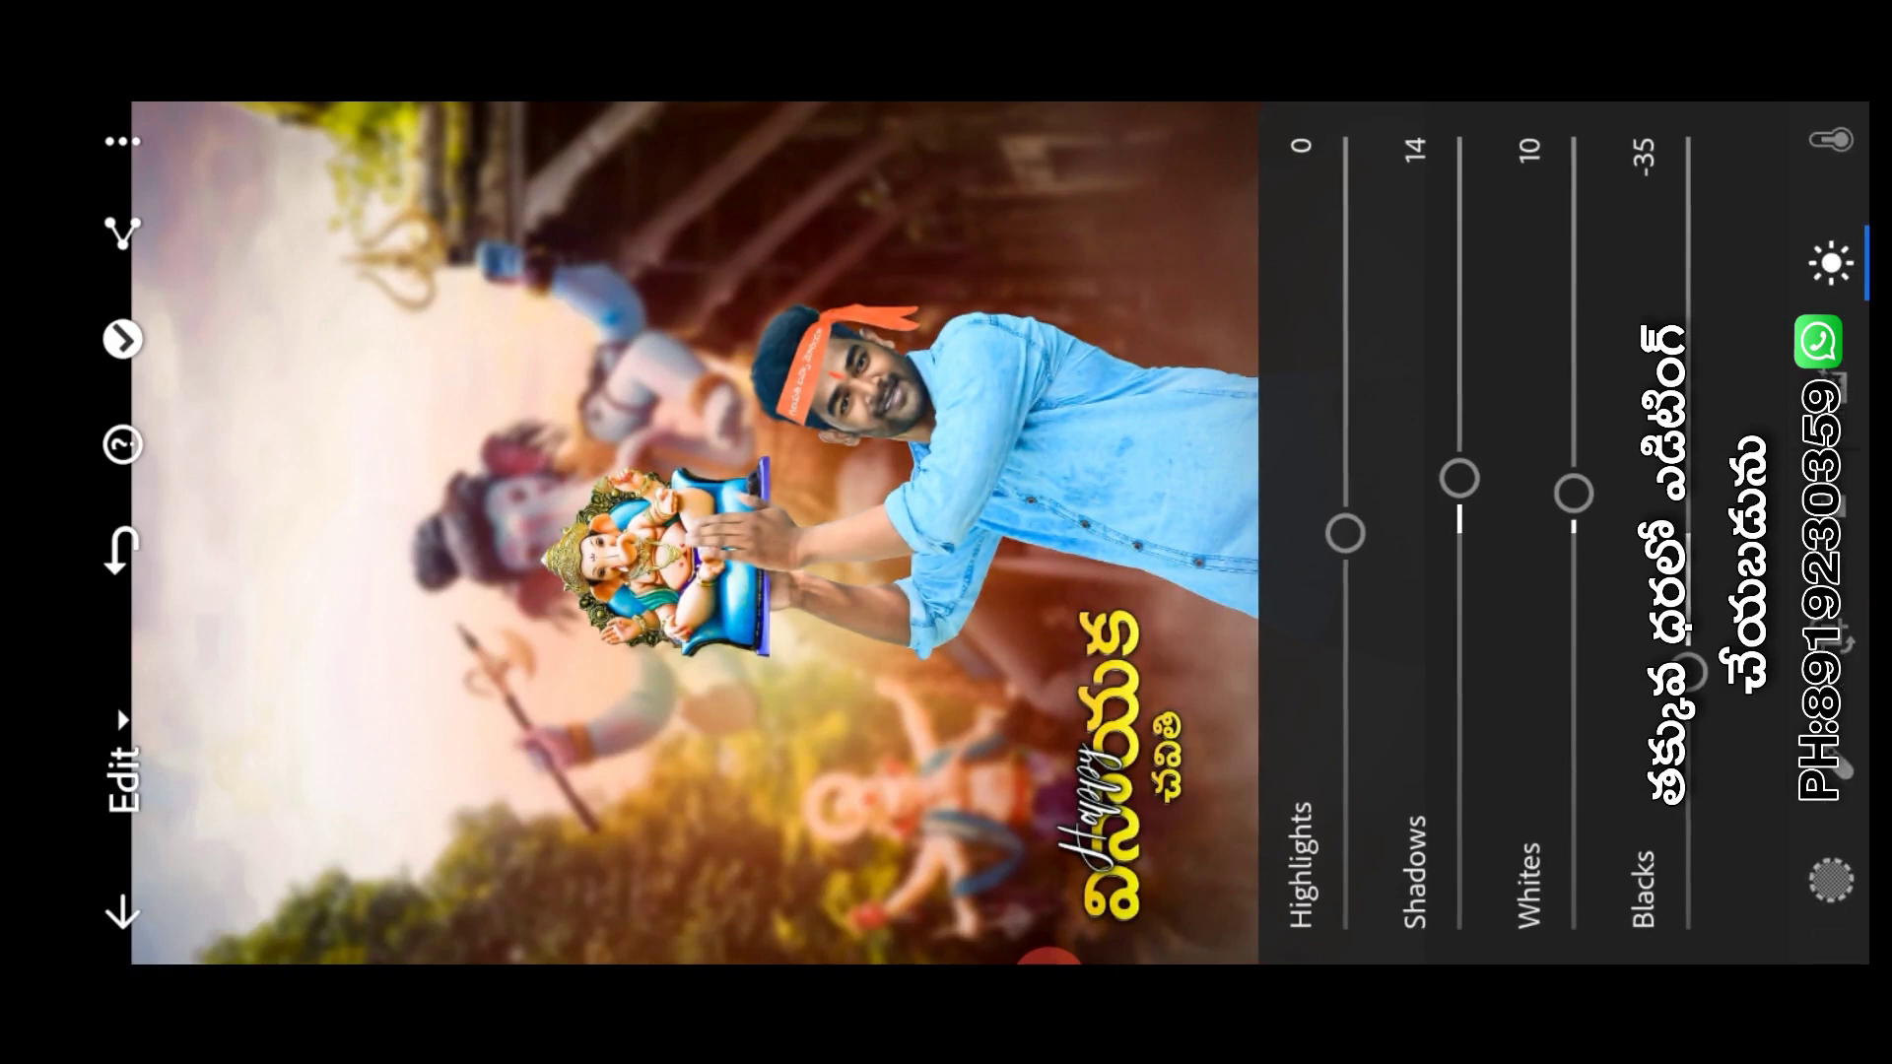
Apply the Artistic 08 profile at amount 74 and confirm it
scroll(1756, 532, "down", 5)
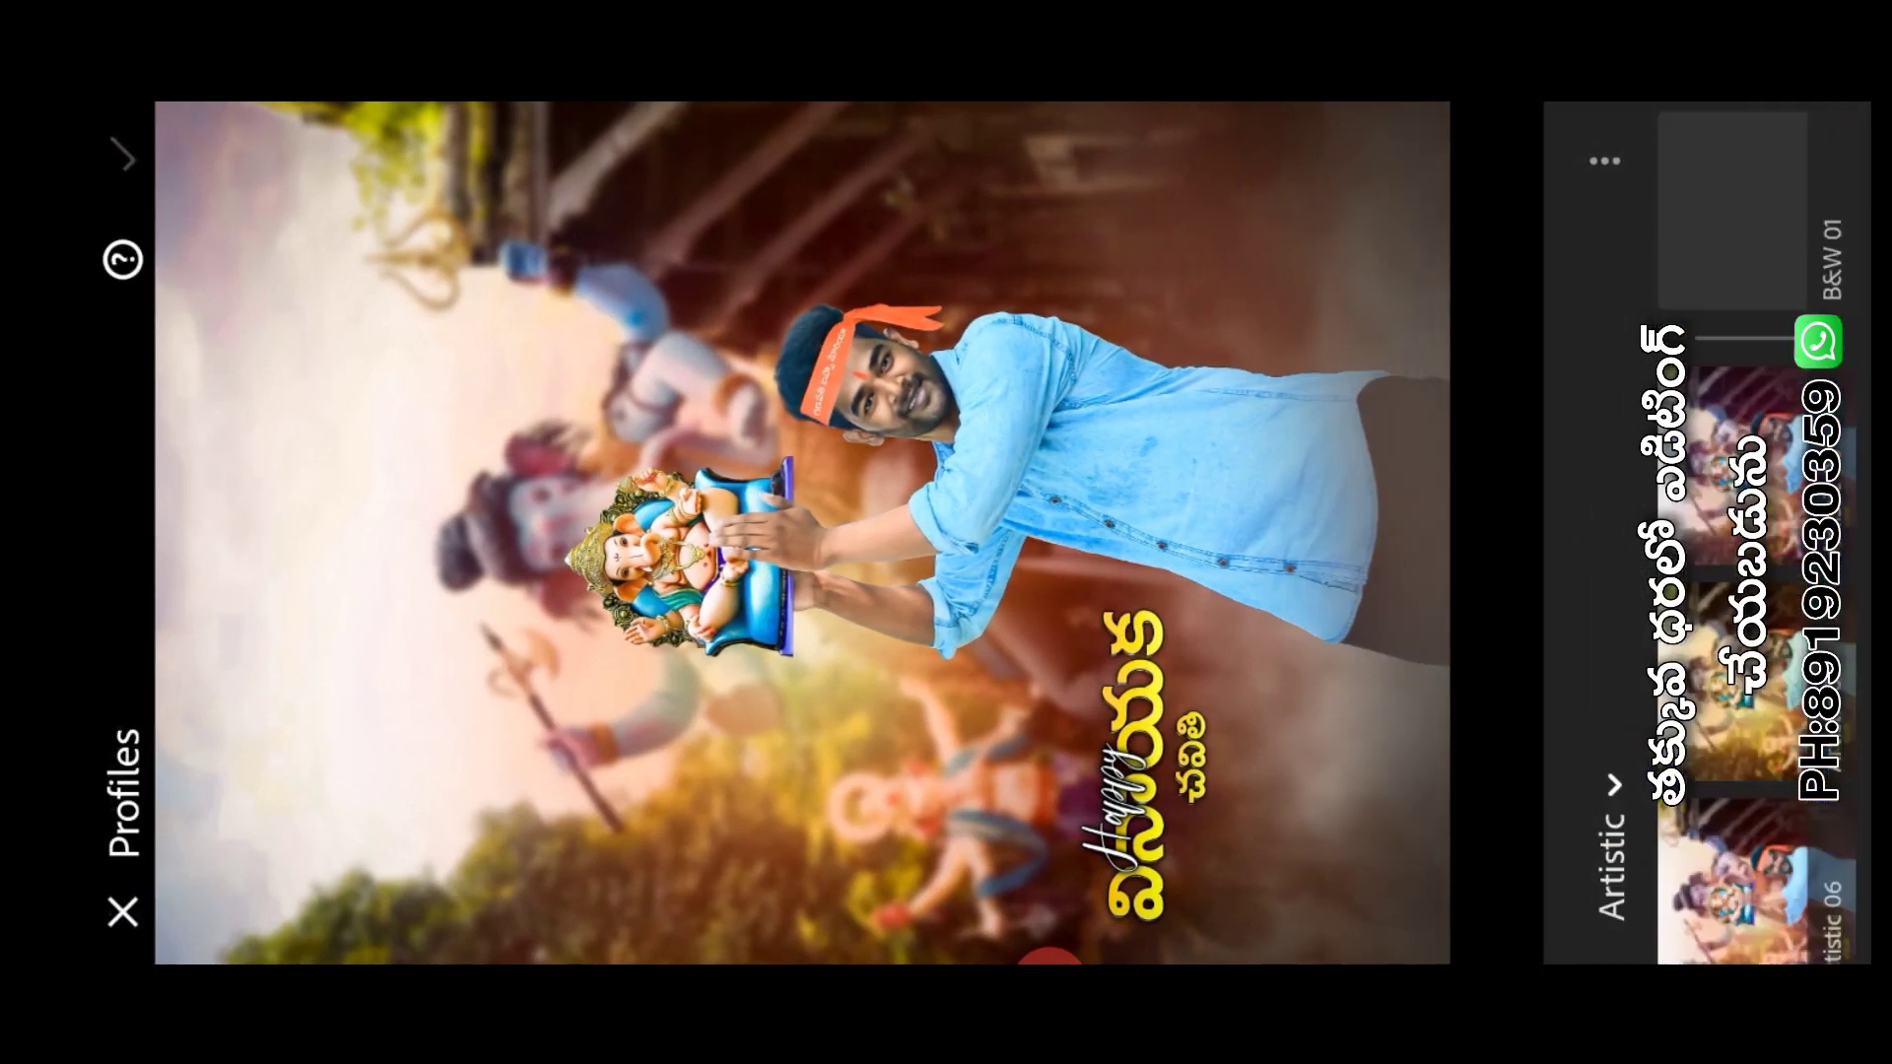
left_click(1734, 631)
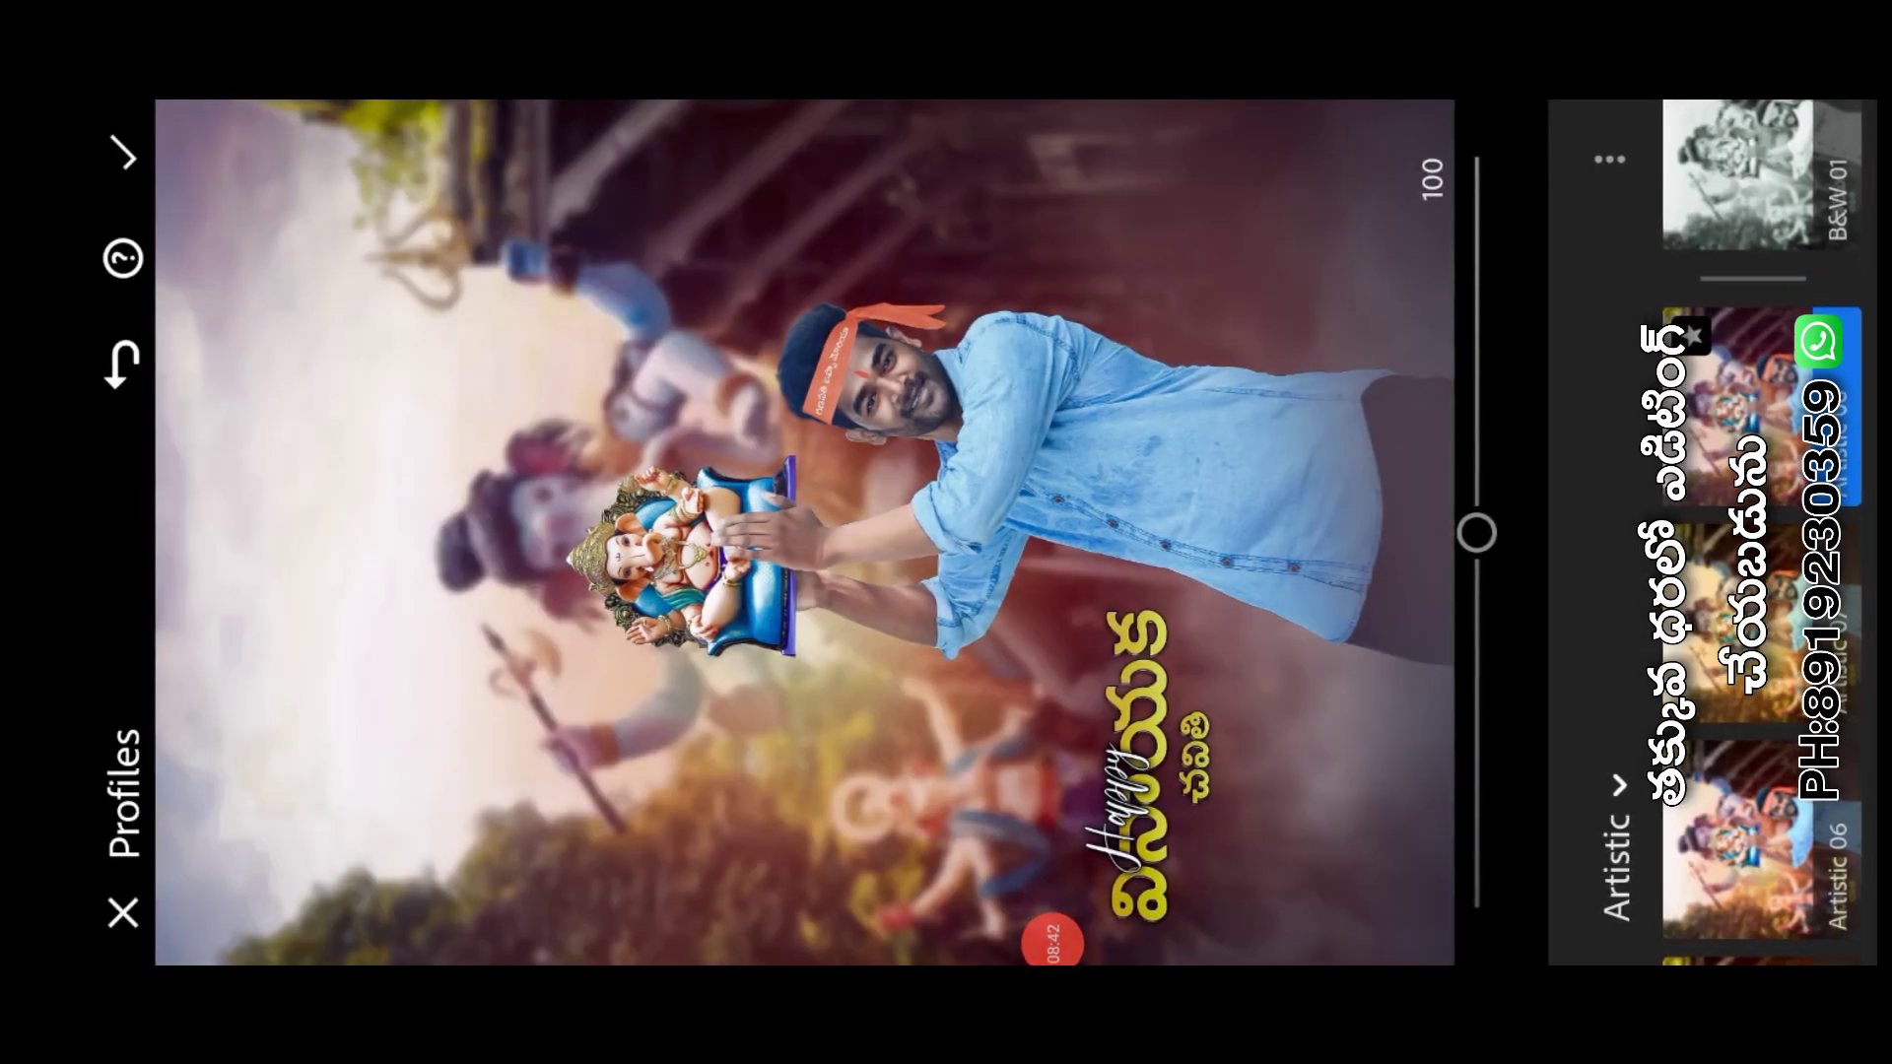
left_click_drag(1477, 533, 1479, 629)
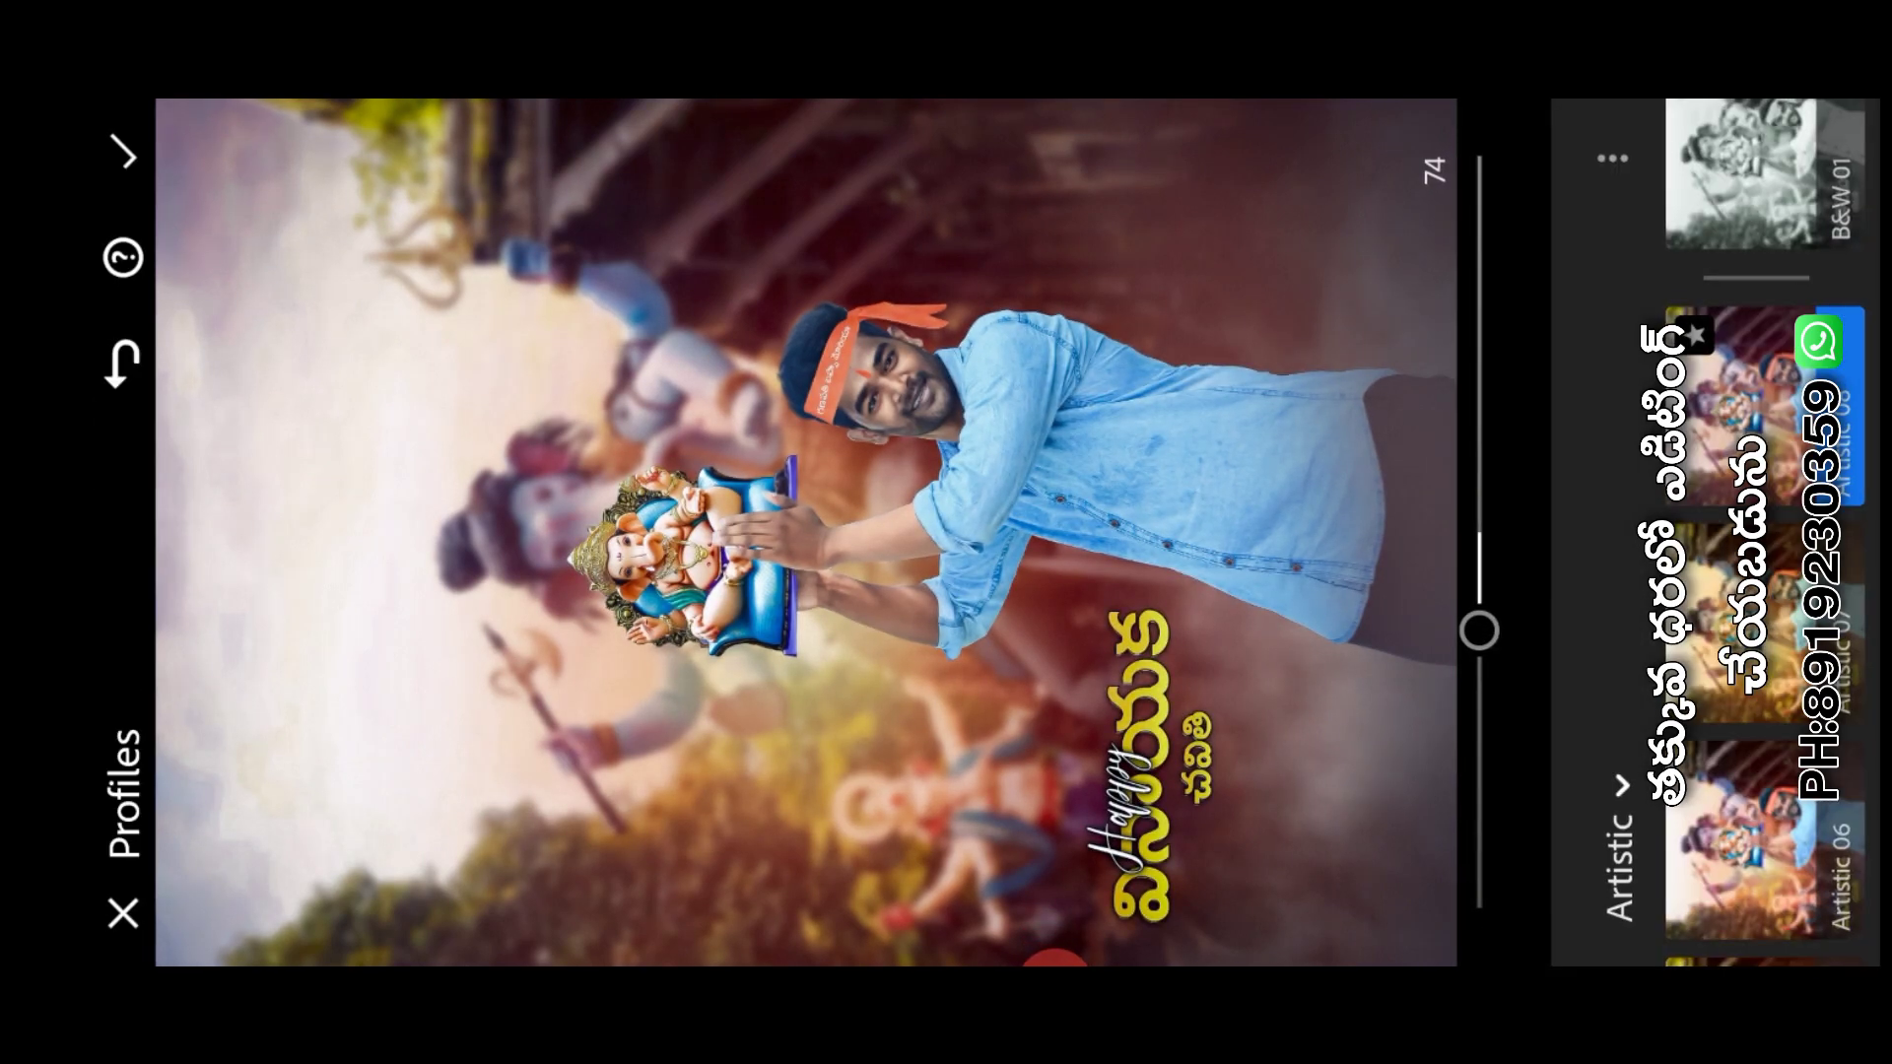
left_click(123, 153)
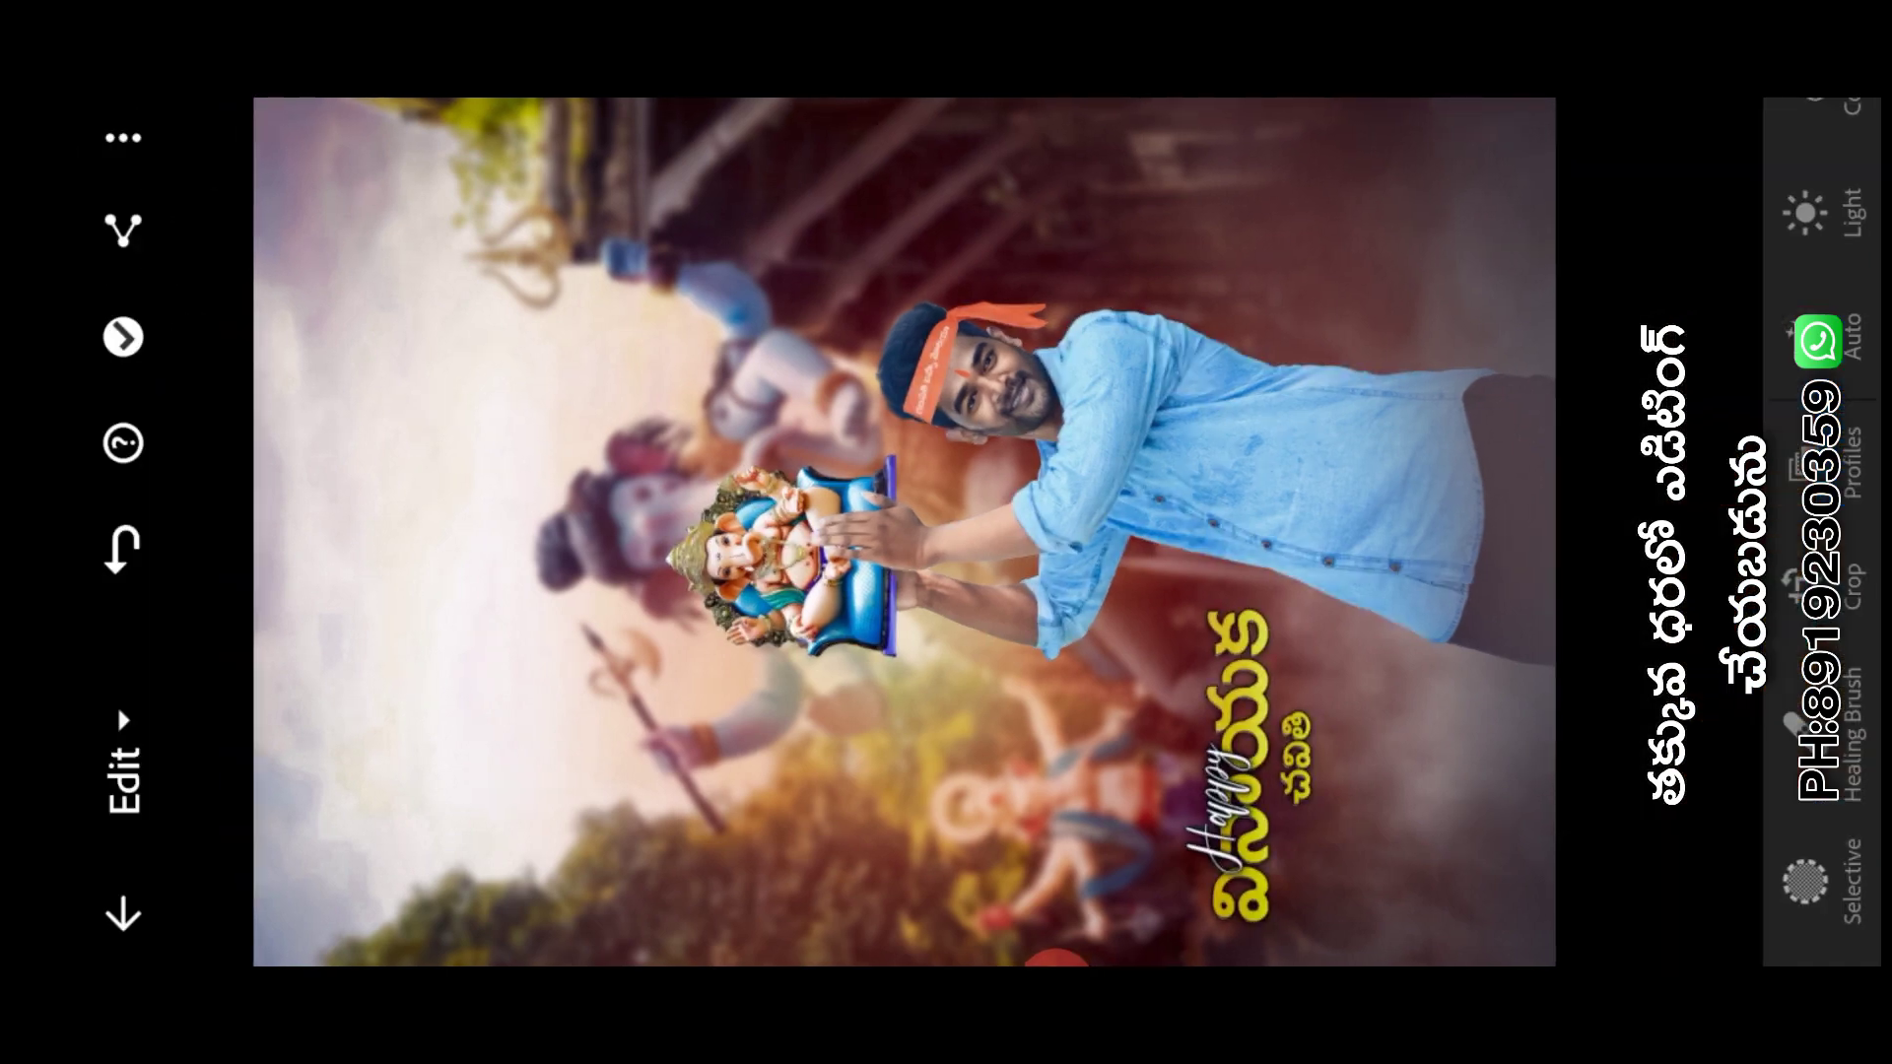
Export the edited Ganesha poster to the device and dismiss the Export Completed notice
left_click(123, 231)
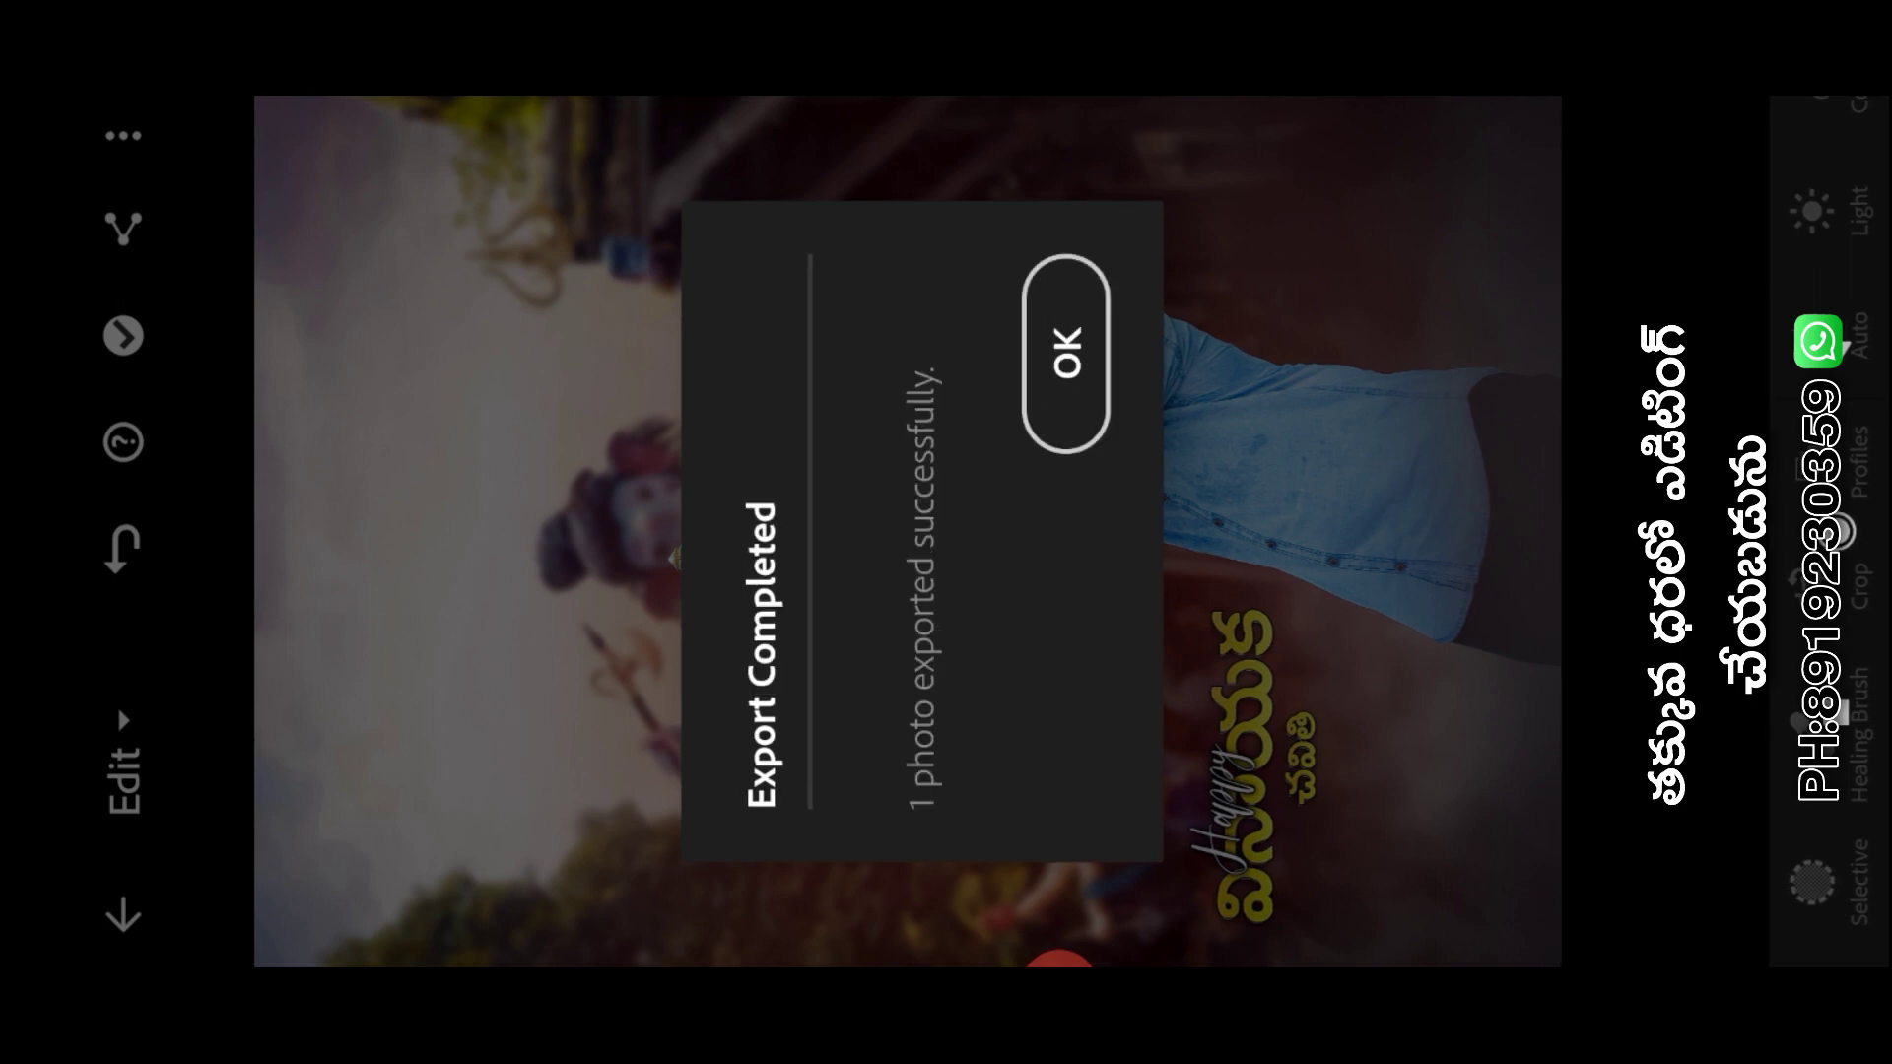
left_click(1067, 353)
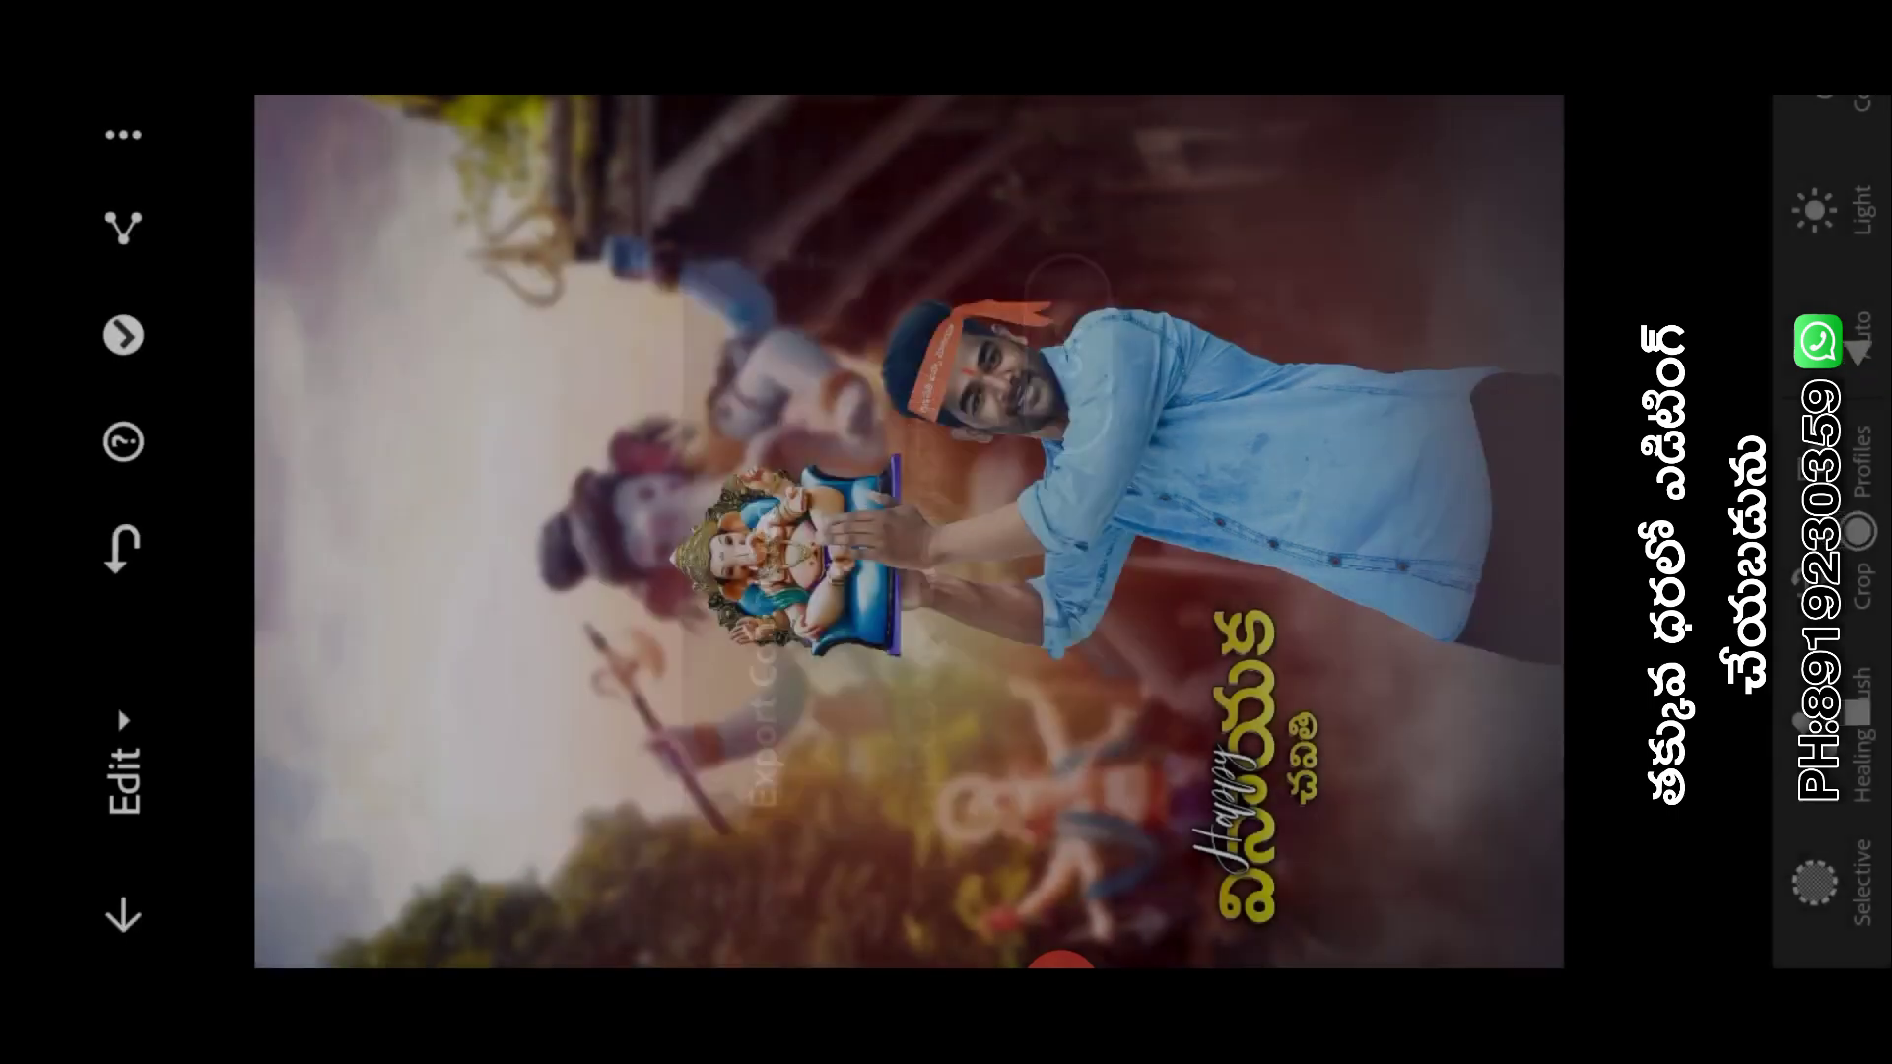